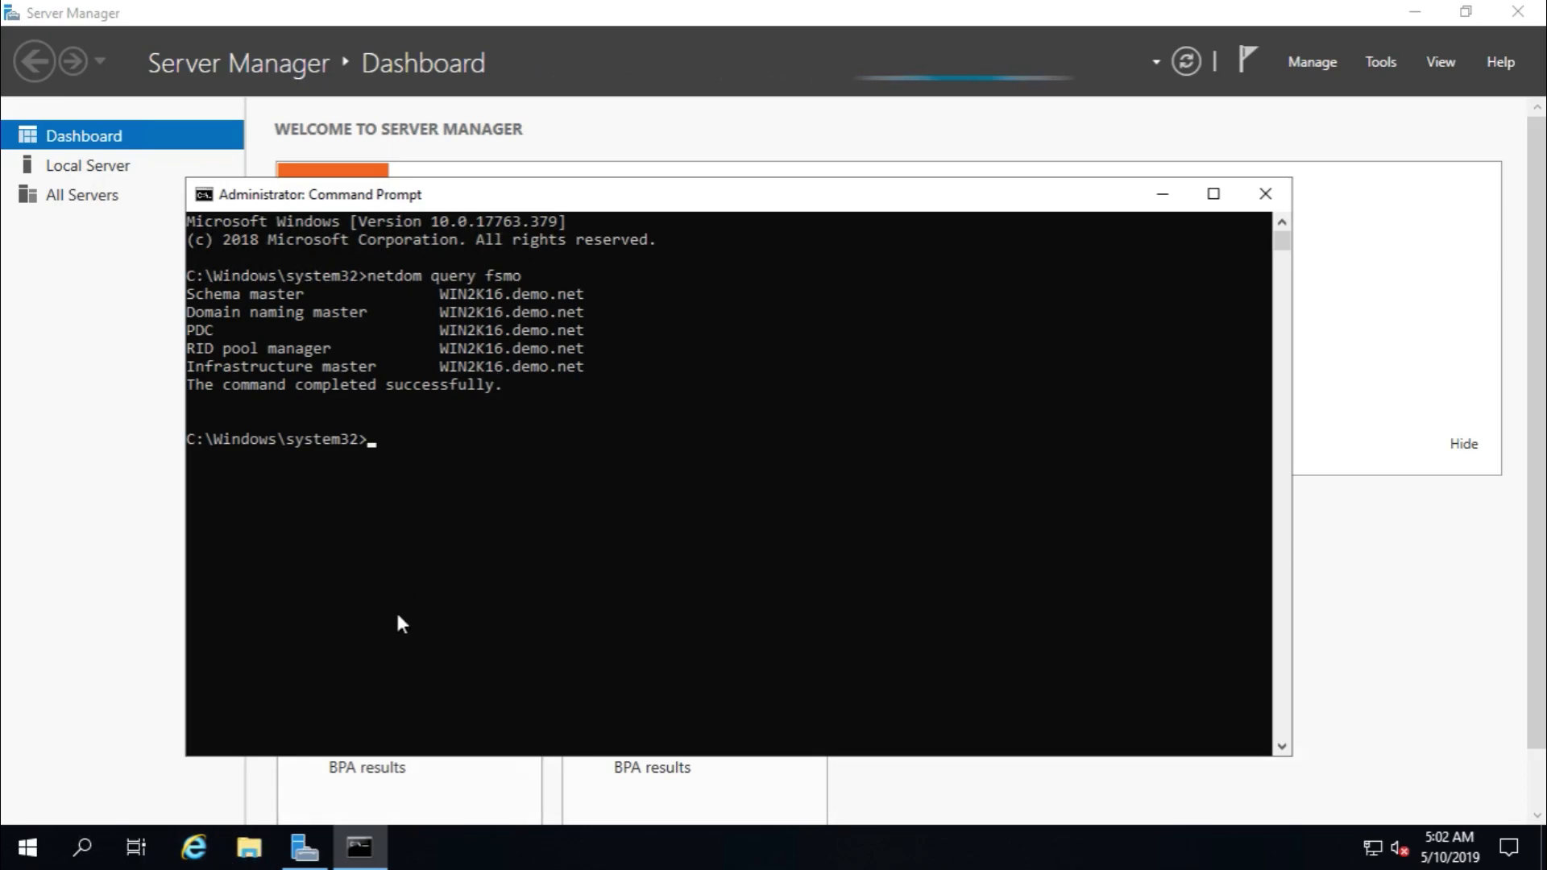
Step: Open the Operations Masters settings for the demo.net domain in Active Directory Users and Computers
{"action": "left_click", "coordinate": [1378, 58]}
{"action": "left_click", "coordinate": [1382, 61]}
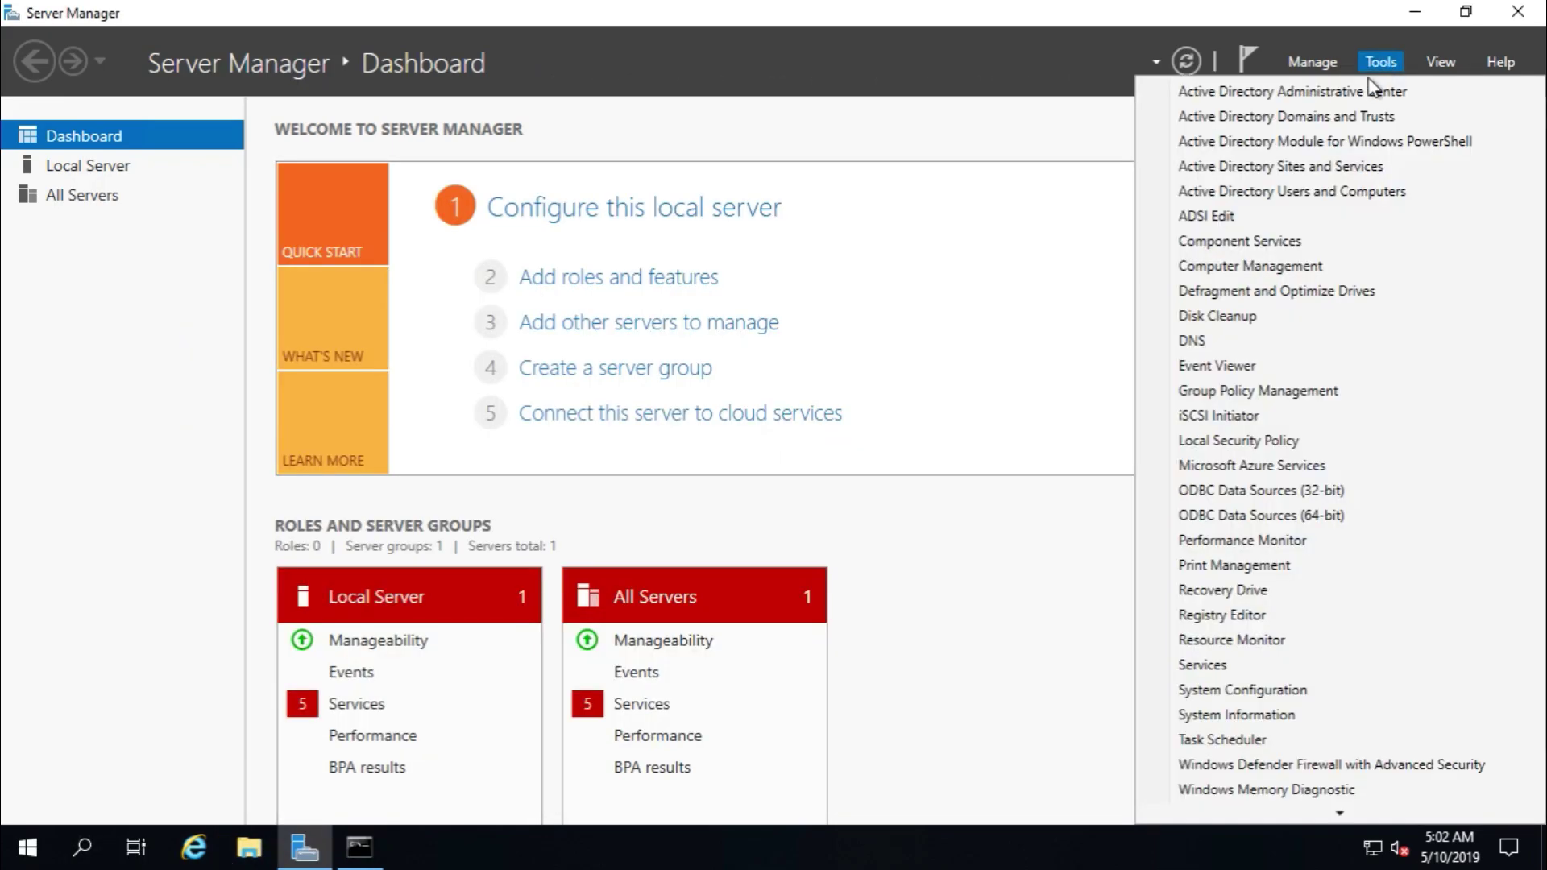
{"action": "left_click", "coordinate": [1294, 193]}
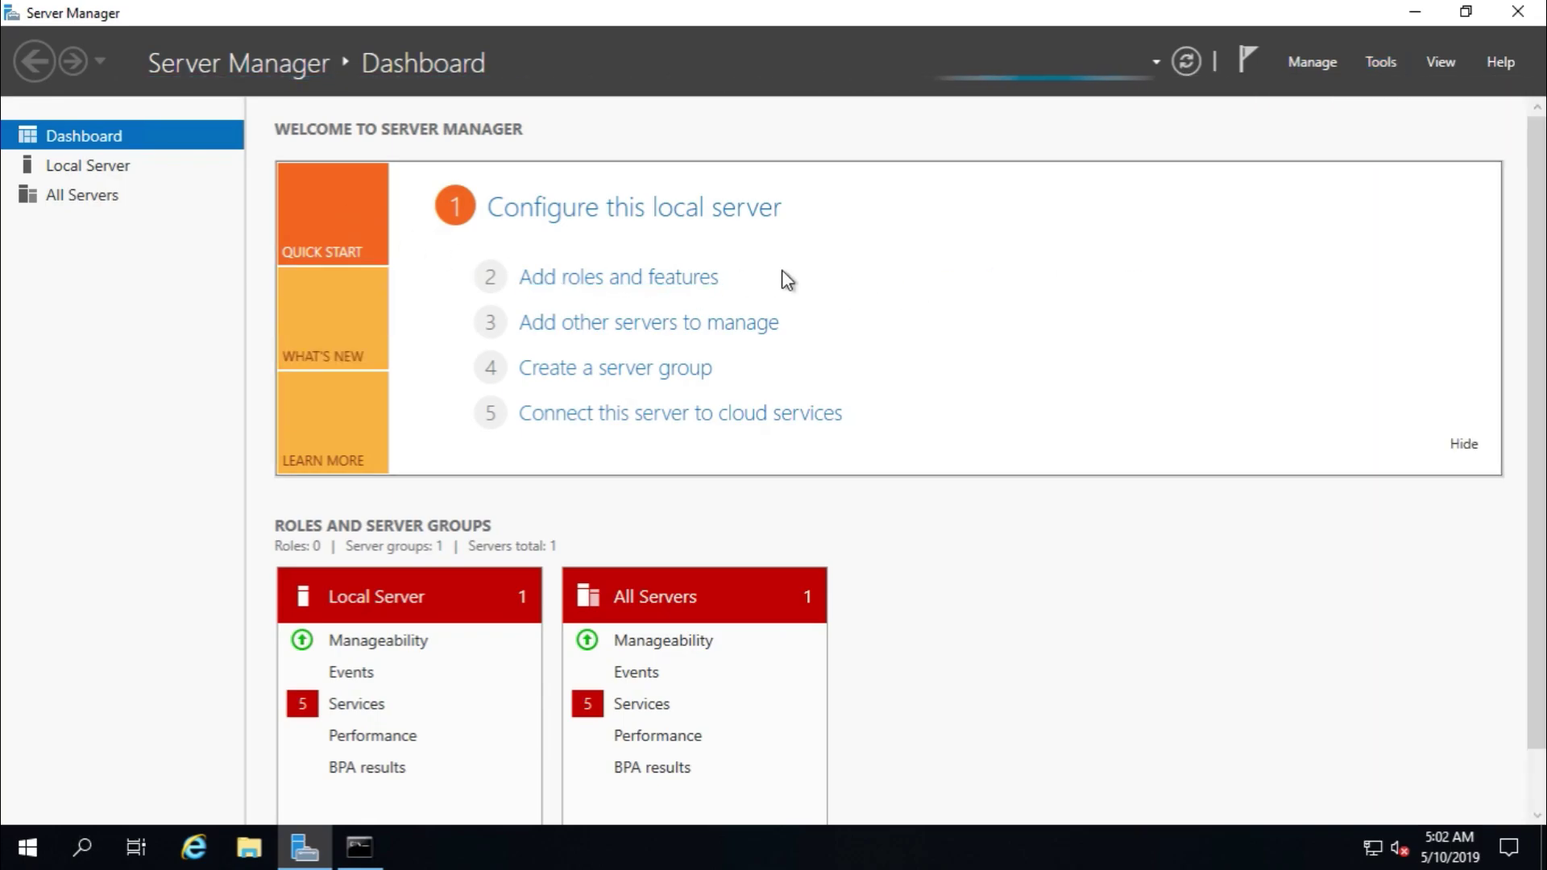
{"action": "left_click", "coordinate": [190, 247]}
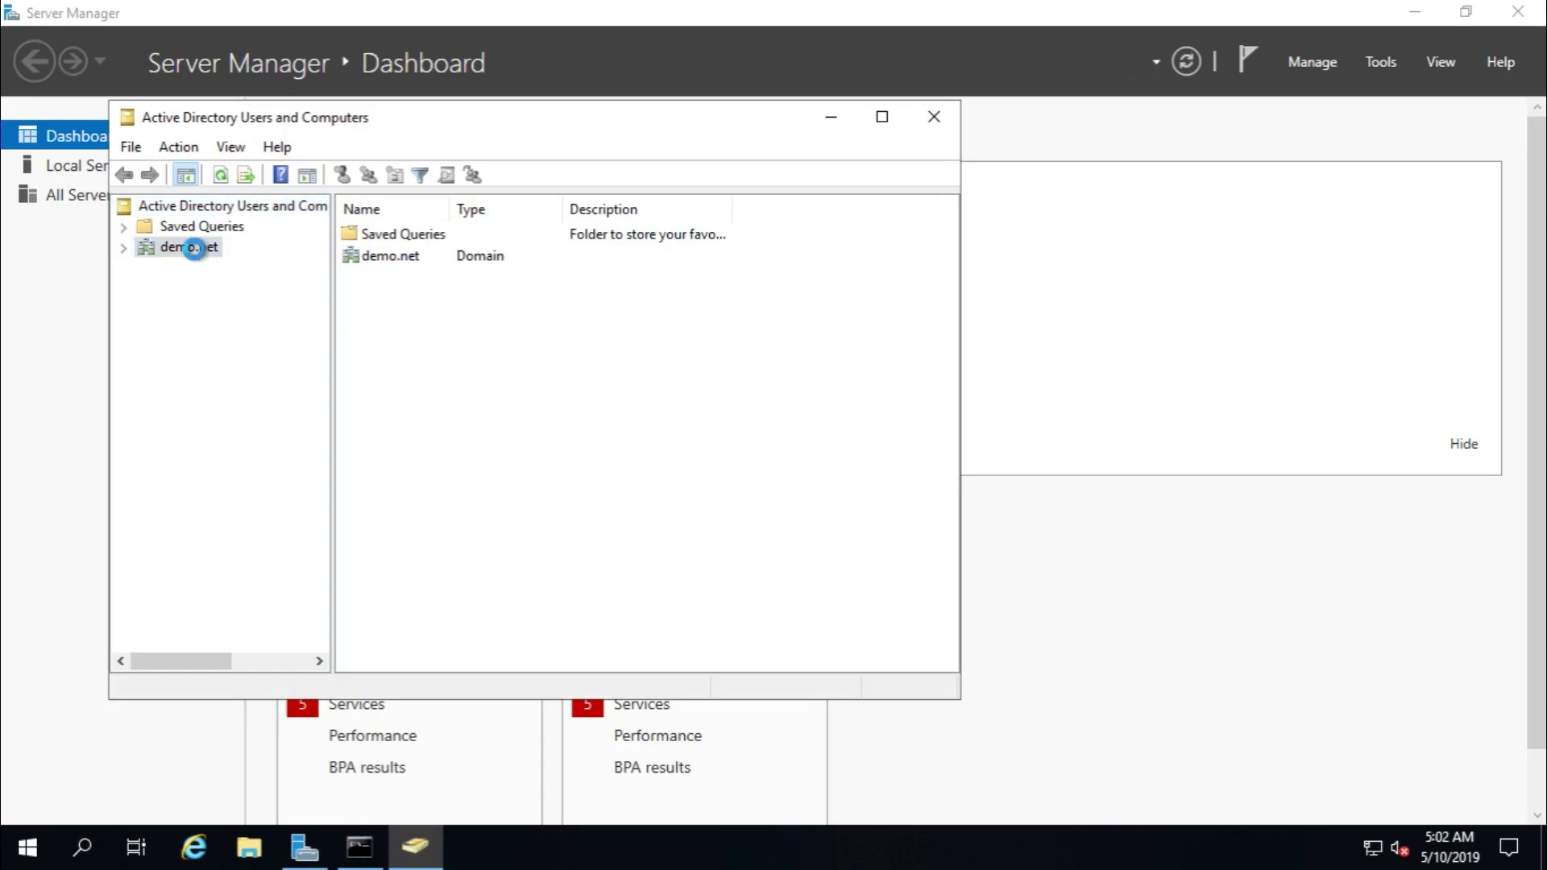
{"action": "right_click", "coordinate": [197, 256]}
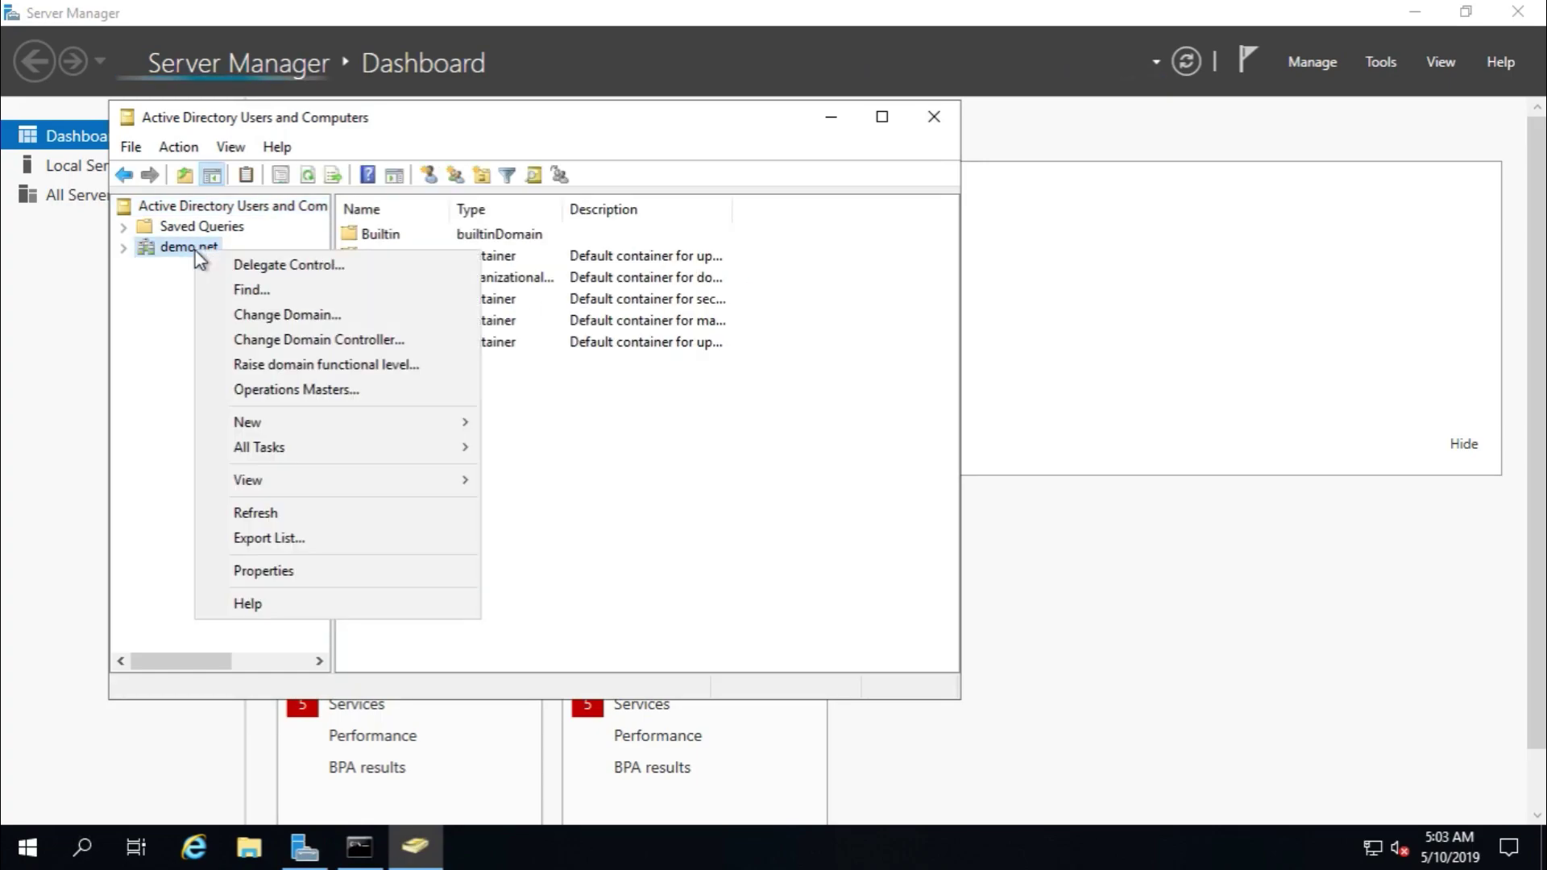
{"action": "left_click", "coordinate": [279, 392]}
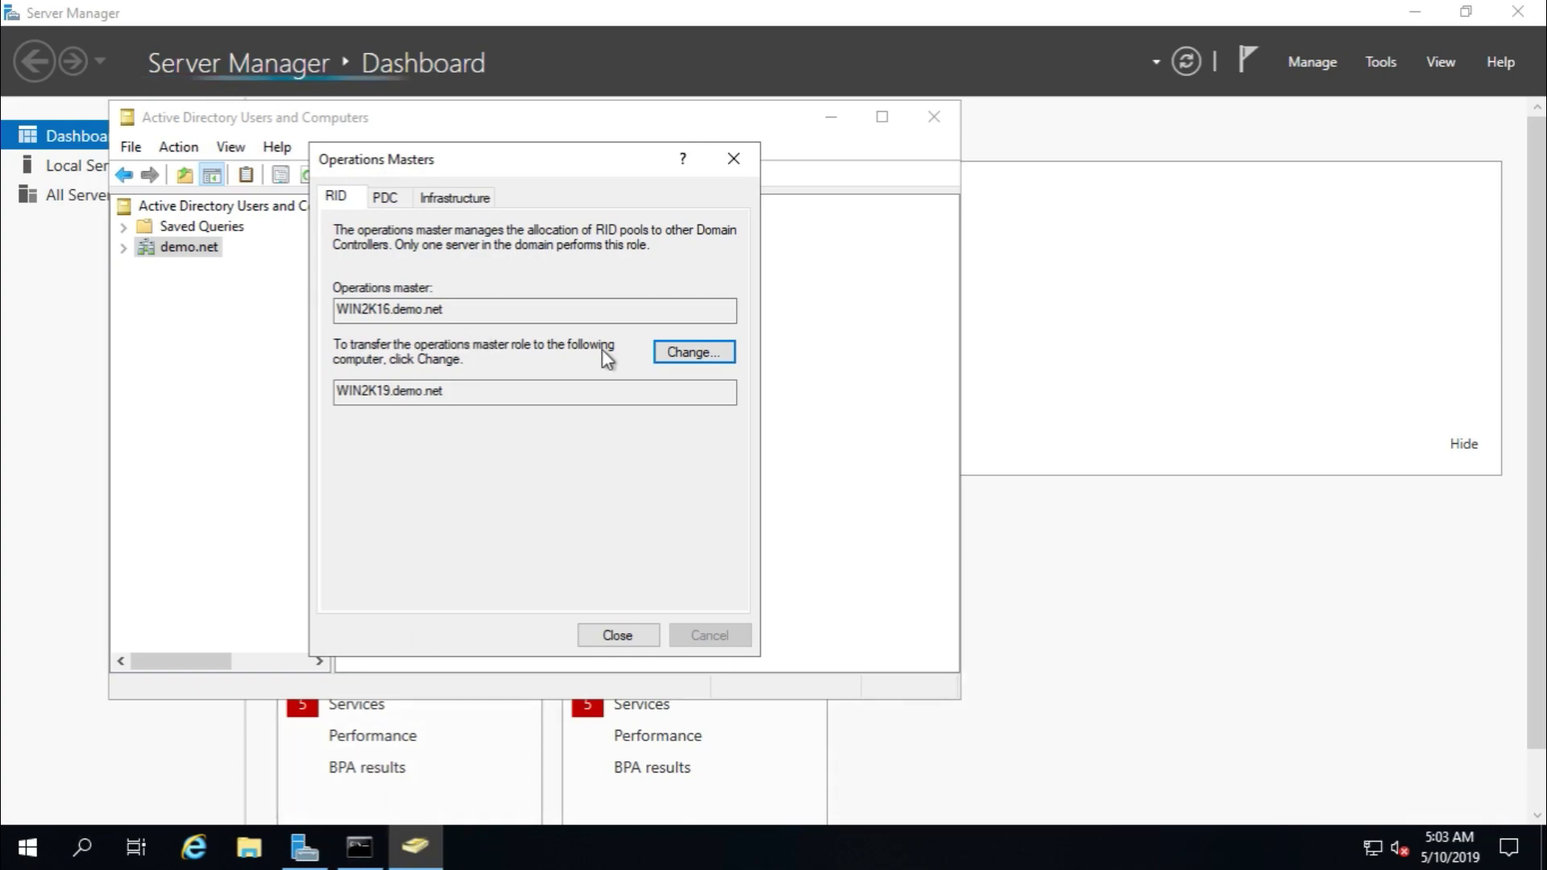
Step: Transfer the RID operations master role to WIN2K19.demo.net and confirm the transfer
{"action": "left_click", "coordinate": [454, 311]}
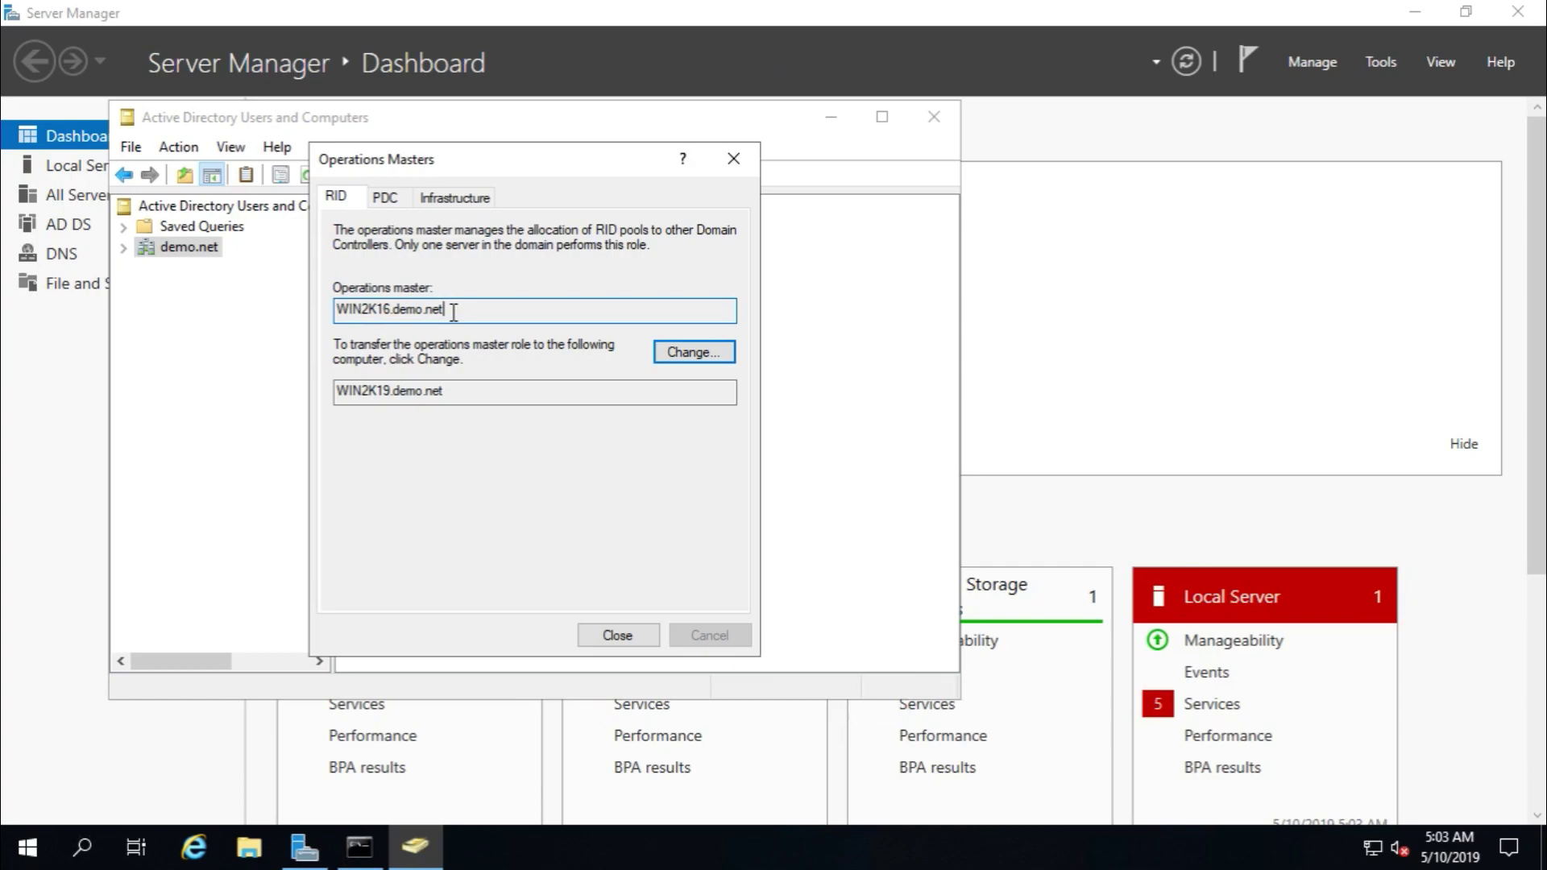
{"action": "left_click_drag", "start_coordinate": [352, 401], "coordinate": [461, 421]}
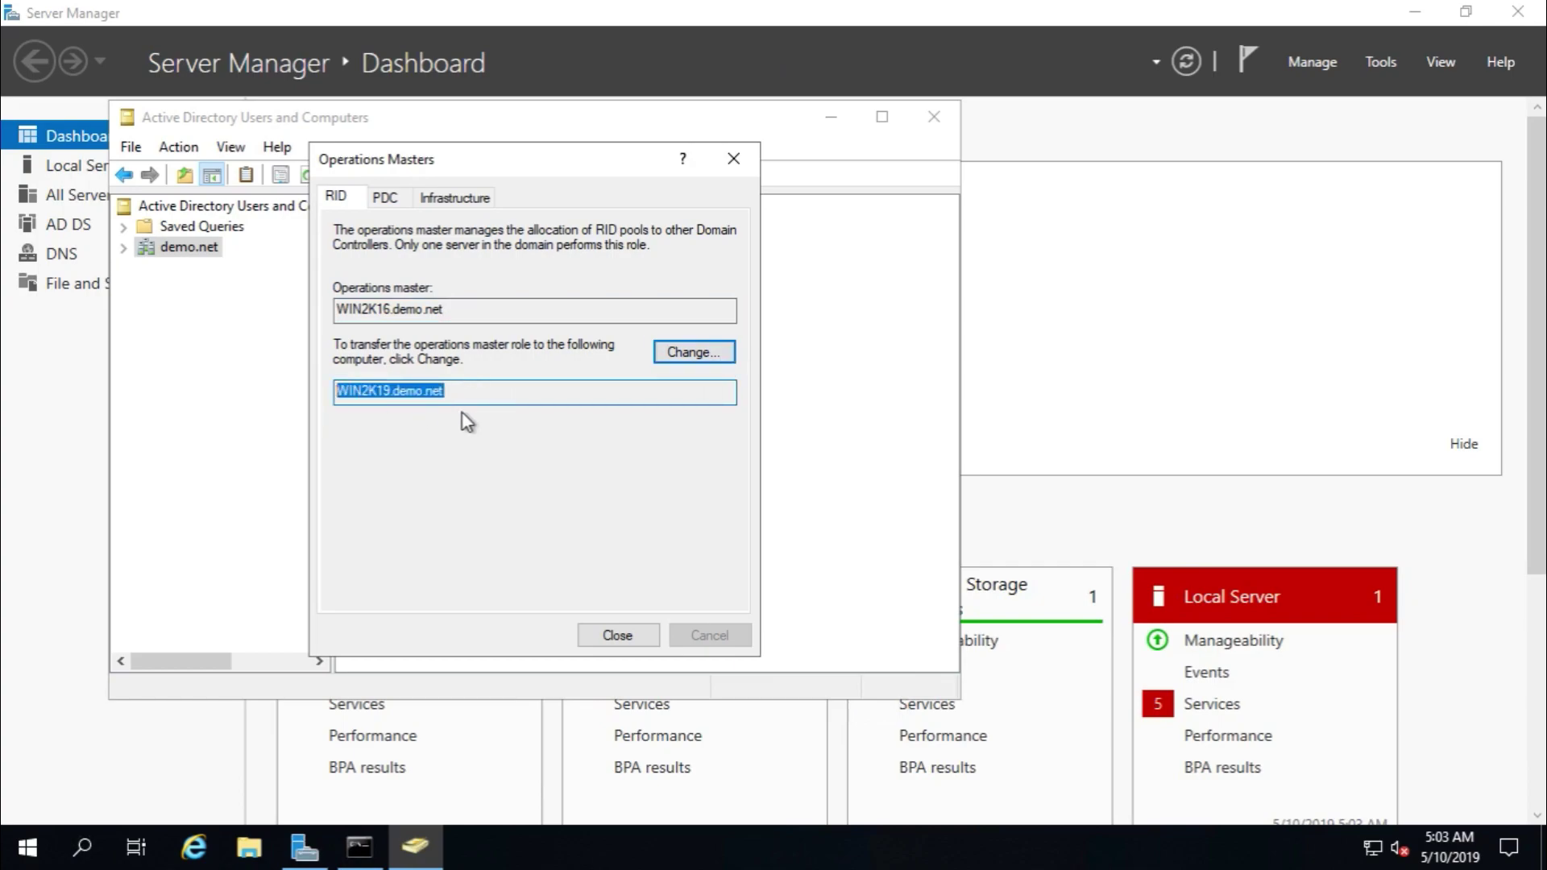
{"action": "left_click", "coordinate": [686, 354]}
{"action": "left_click", "coordinate": [857, 511]}
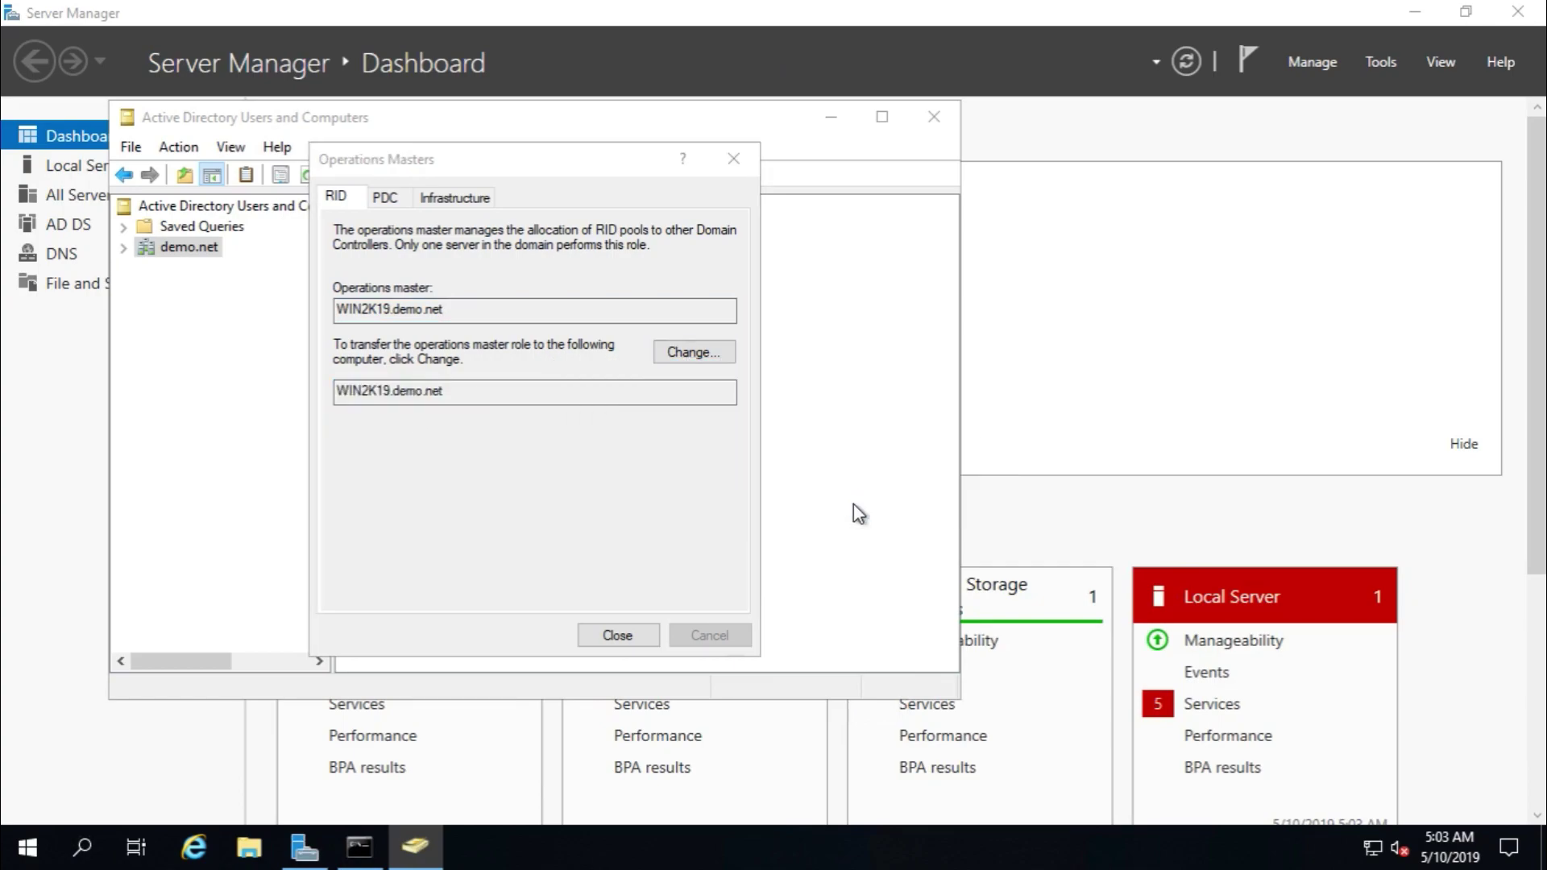
{"action": "left_click", "coordinate": [932, 510]}
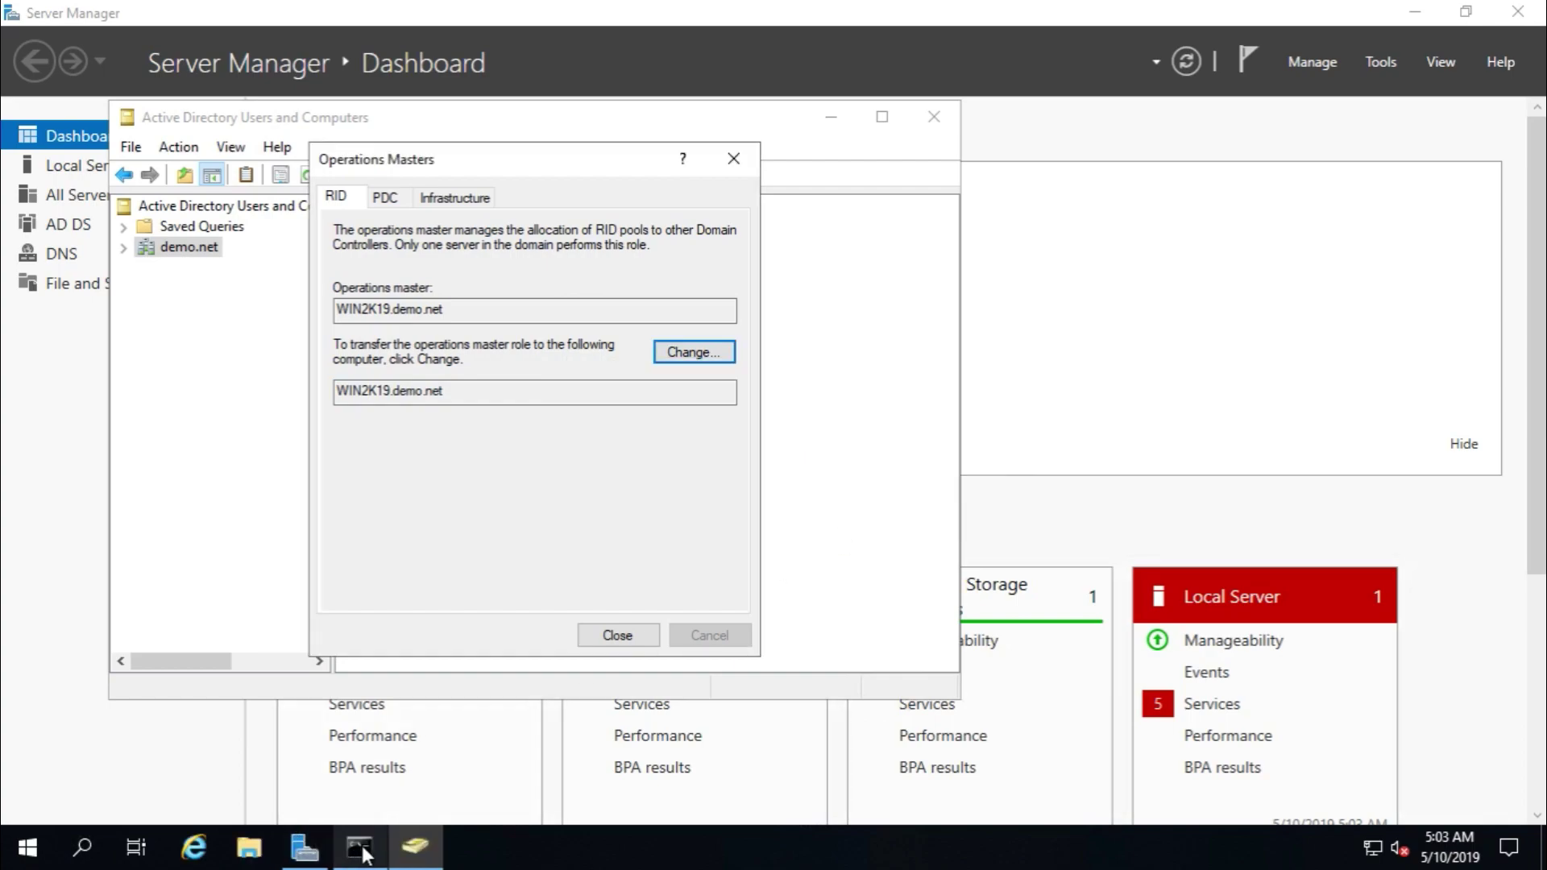
Step: Transfer the PDC operations master role to WIN2K19.demo.net and confirm the transfer
{"action": "left_click", "coordinate": [387, 200]}
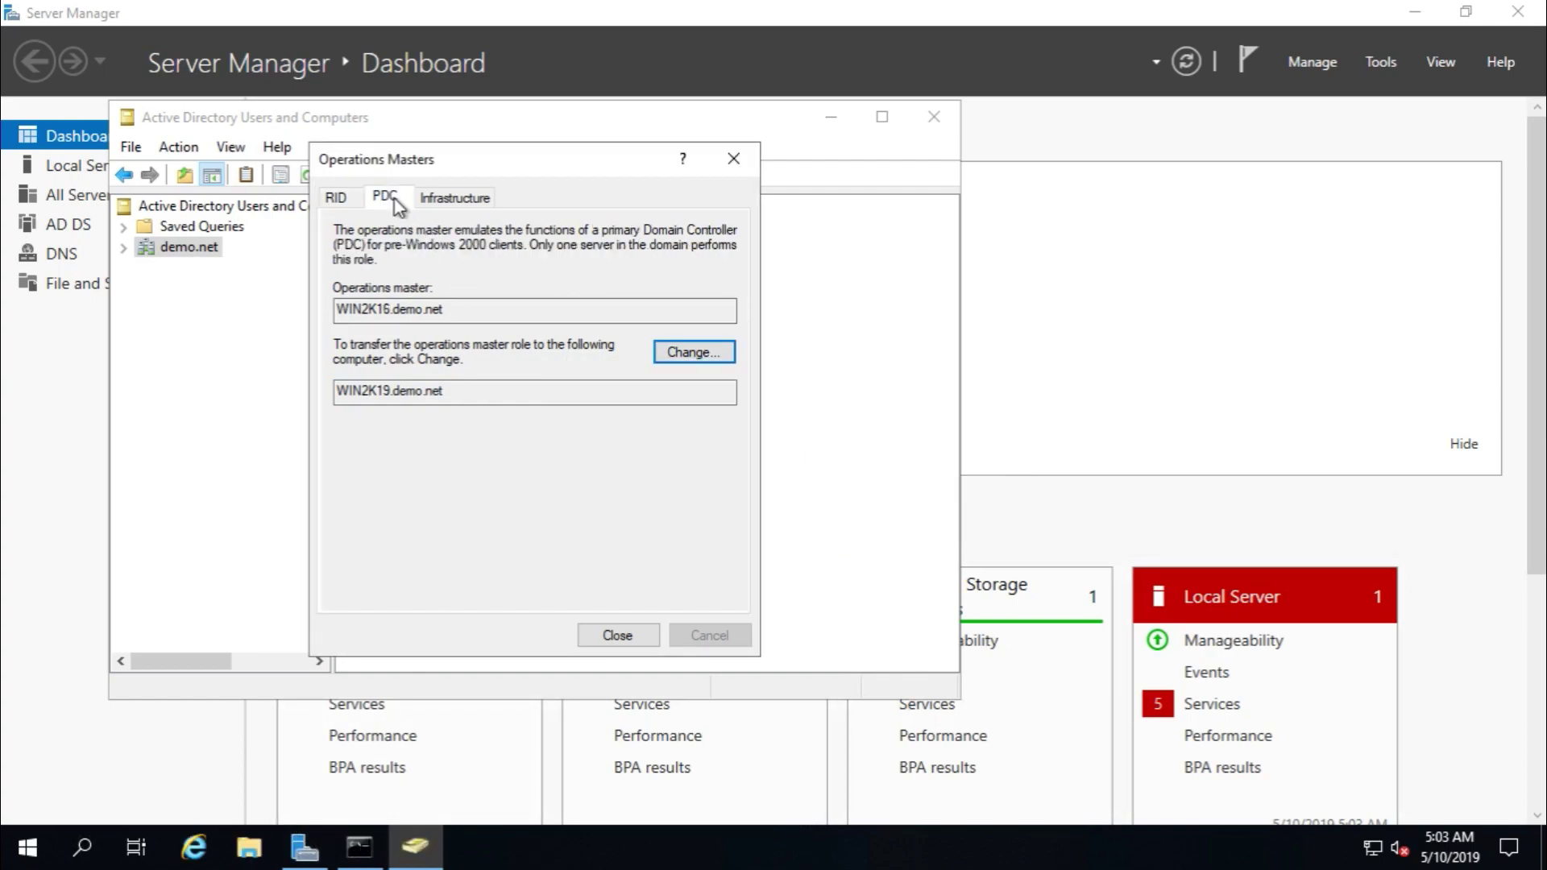
{"action": "left_click", "coordinate": [687, 354]}
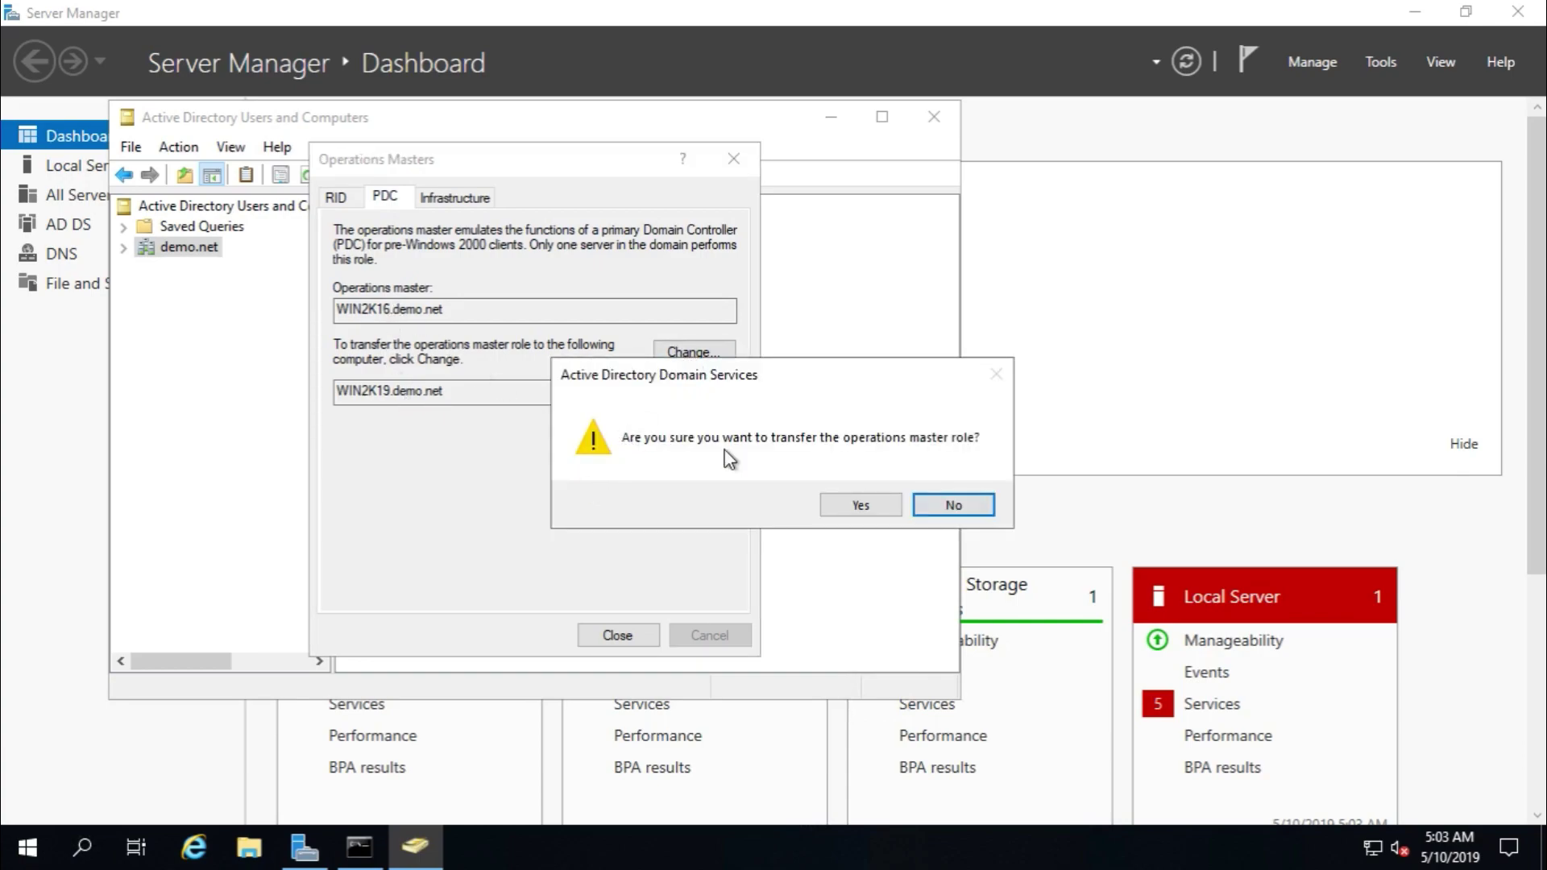
{"action": "left_click", "coordinate": [854, 506]}
{"action": "left_click", "coordinate": [906, 506]}
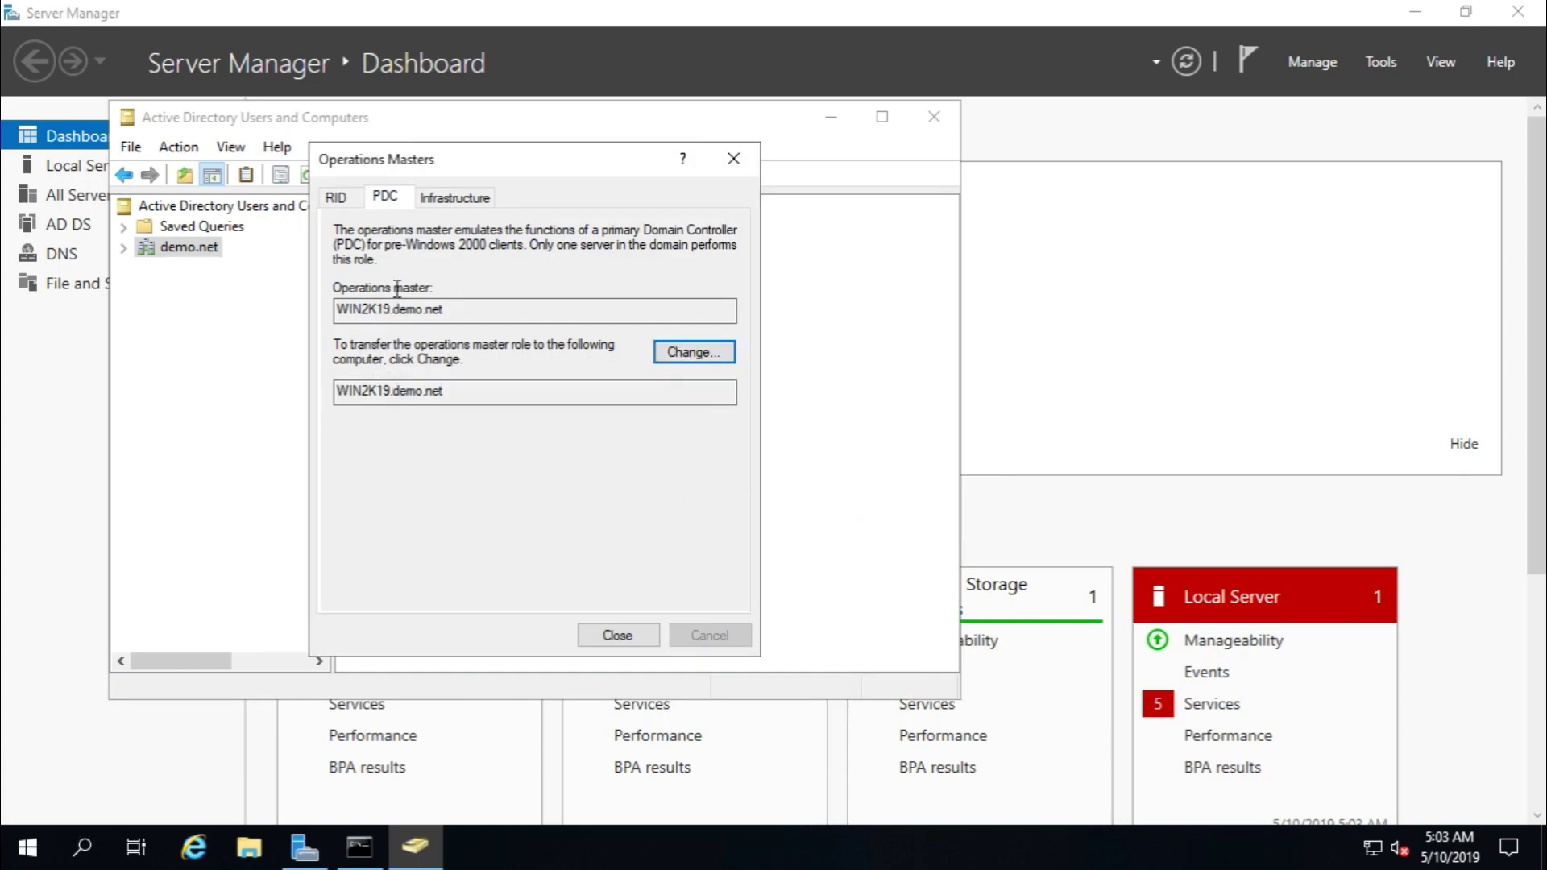
Step: Transfer the Infrastructure operations master role to WIN2K19.demo.net and close the Operations Masters dialog
{"action": "left_click", "coordinate": [465, 203]}
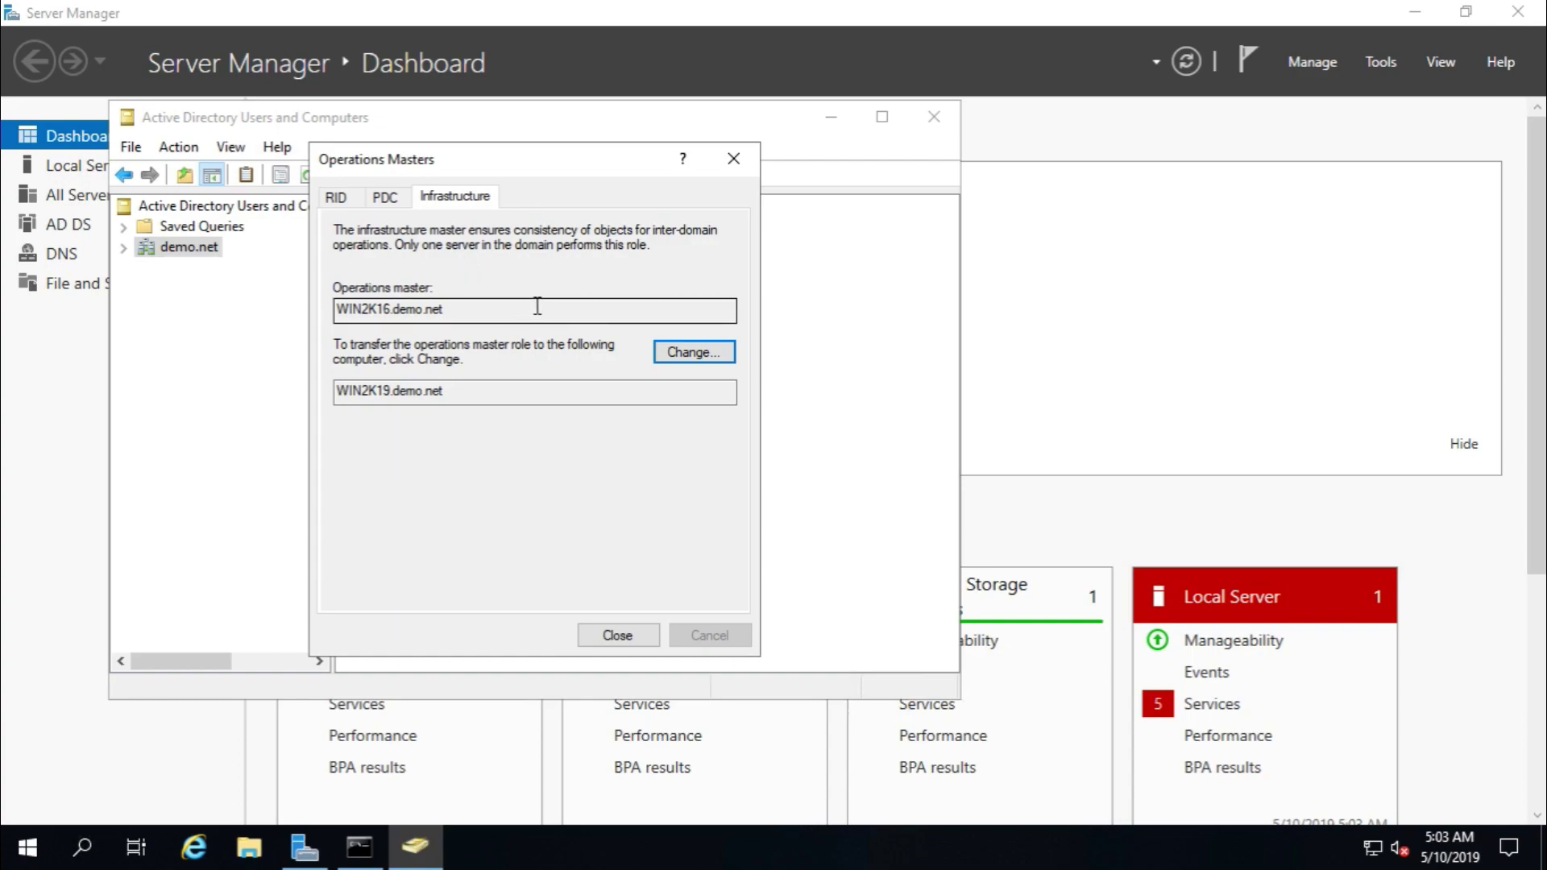
{"action": "left_click", "coordinate": [702, 352]}
{"action": "left_click", "coordinate": [840, 503]}
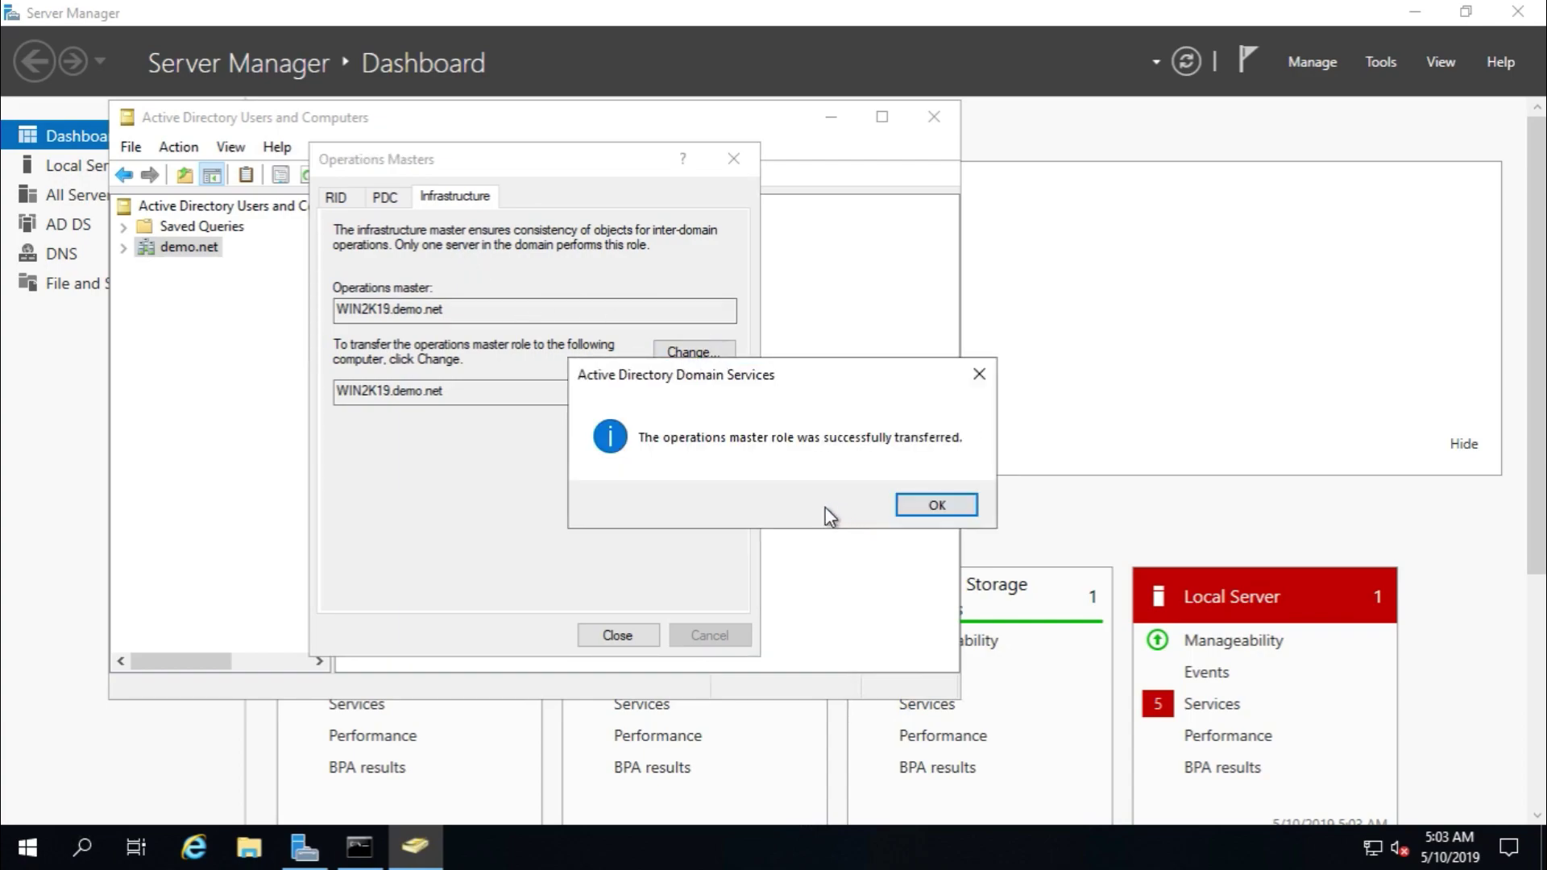
{"action": "left_click", "coordinate": [899, 504]}
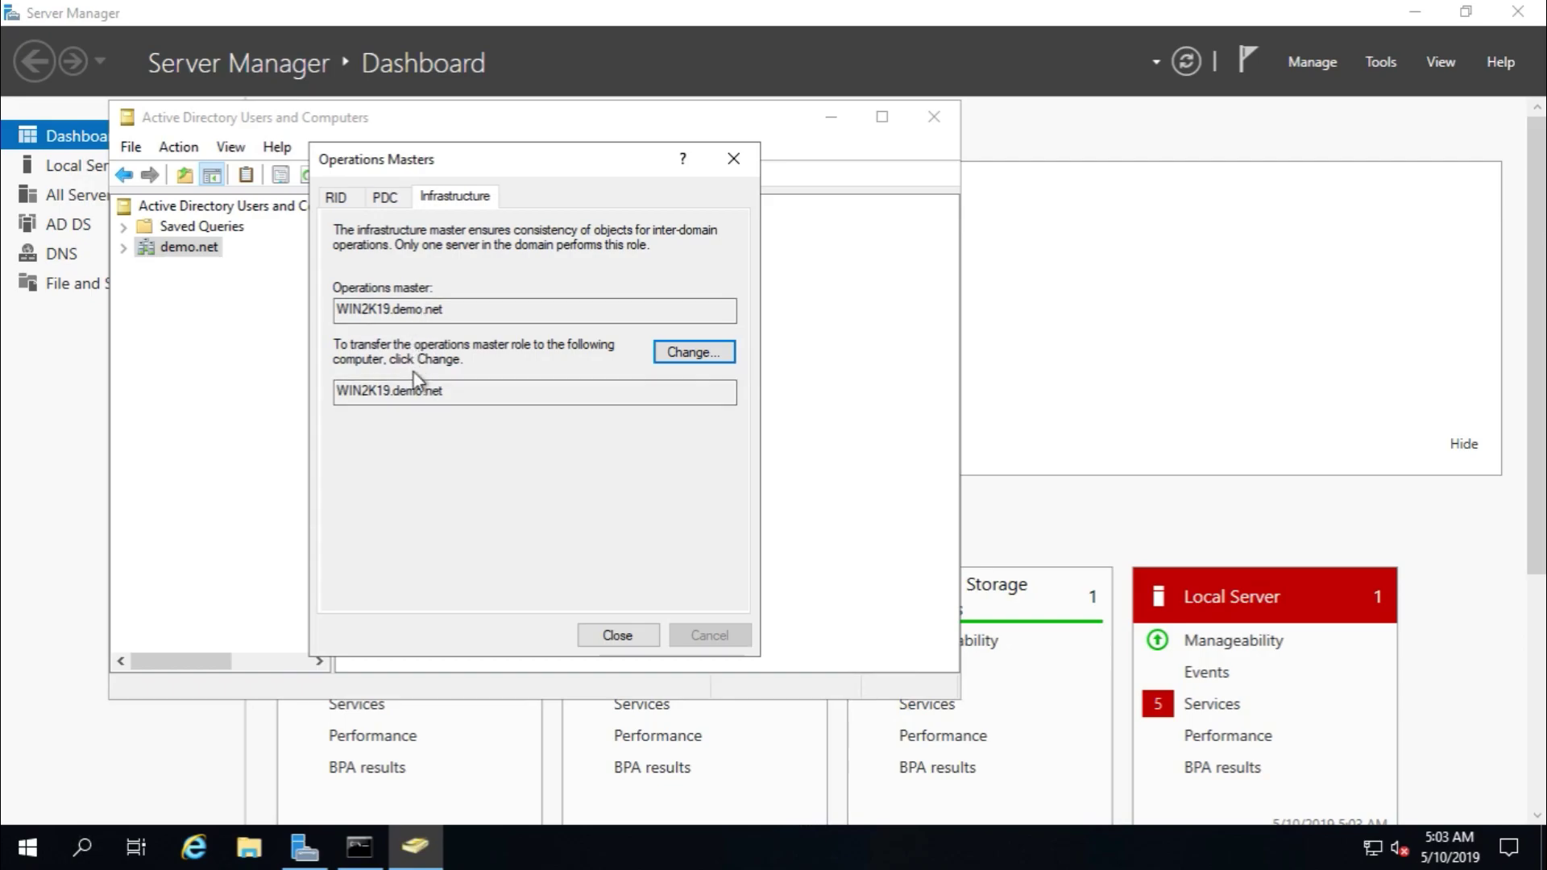
{"action": "left_click", "coordinate": [617, 635]}
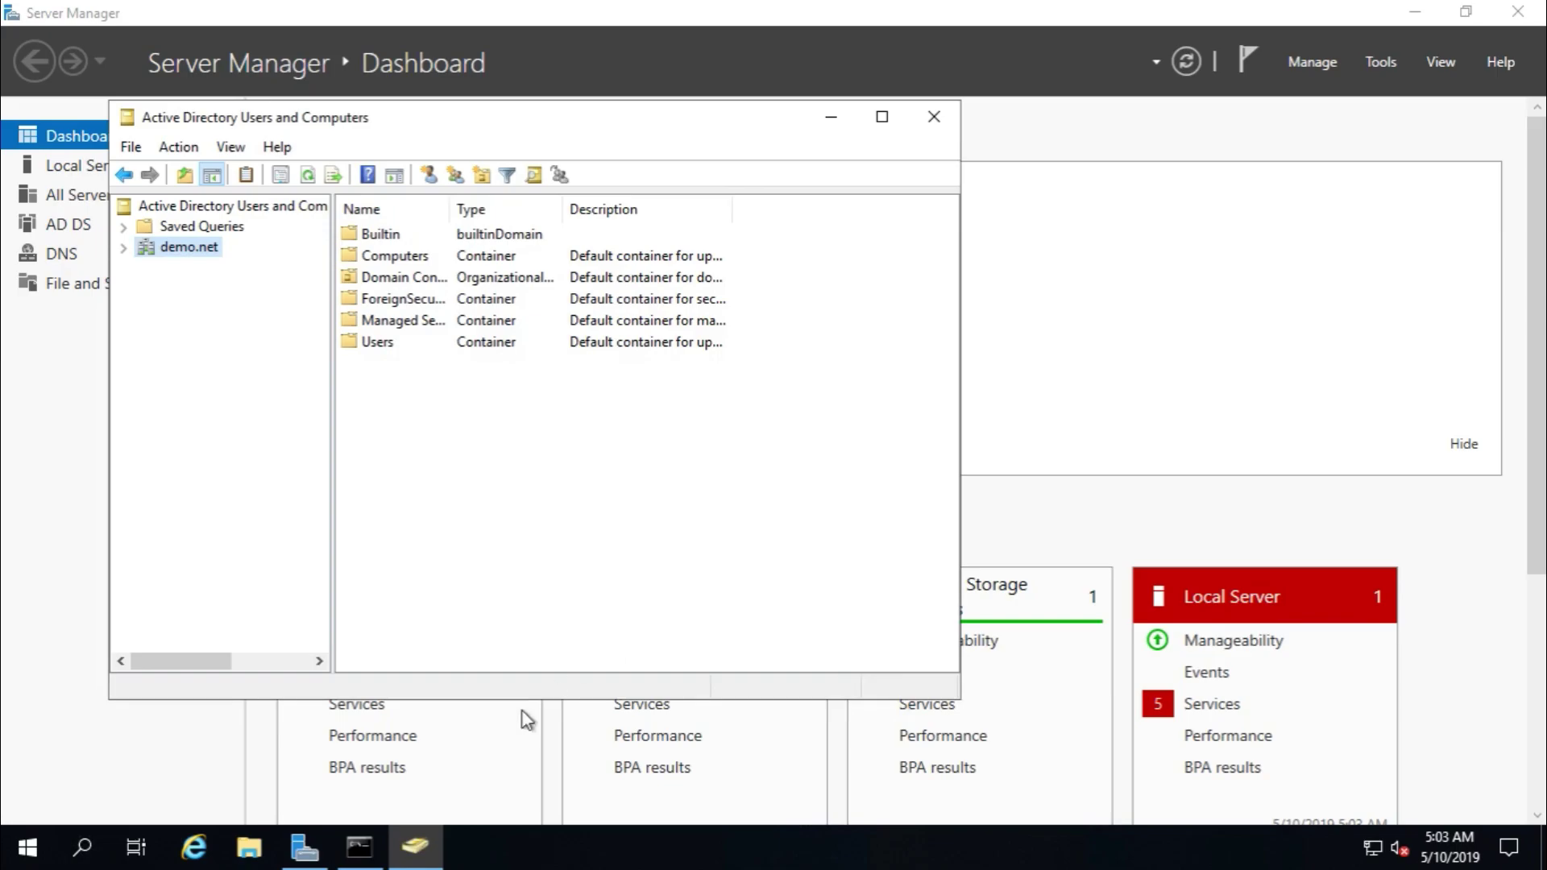
Step: Switch to Command Prompt and rerun netdom query fsmo to check the RID, PDC and Infrastructure role holders
{"action": "left_click", "coordinate": [364, 859]}
{"action": "left_click", "coordinate": [398, 604]}
{"action": "key", "text": "Up"}
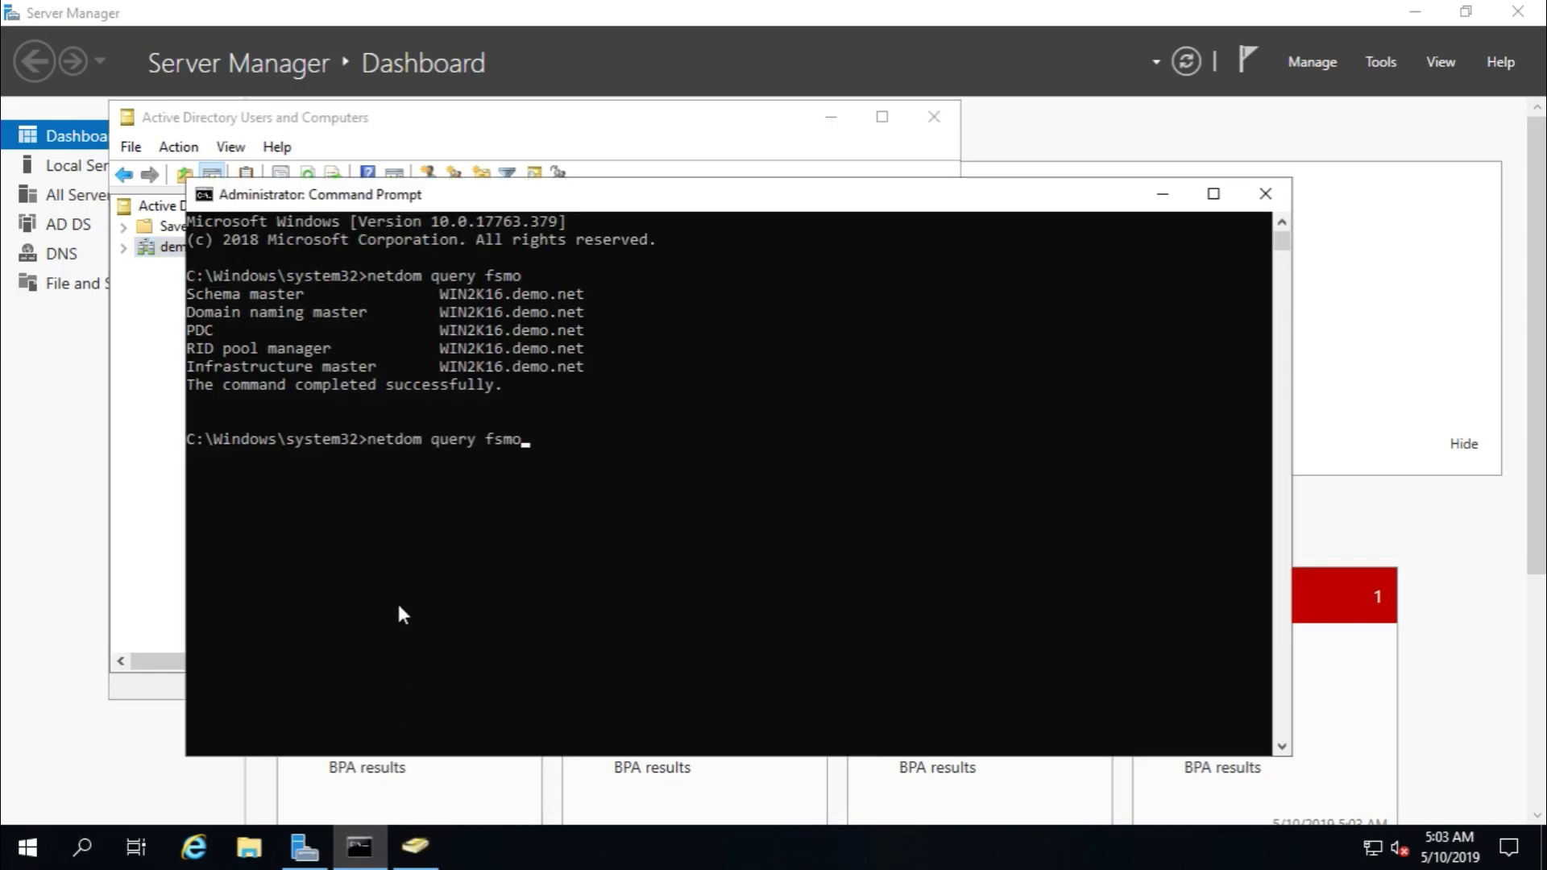
{"action": "key", "text": "Return"}
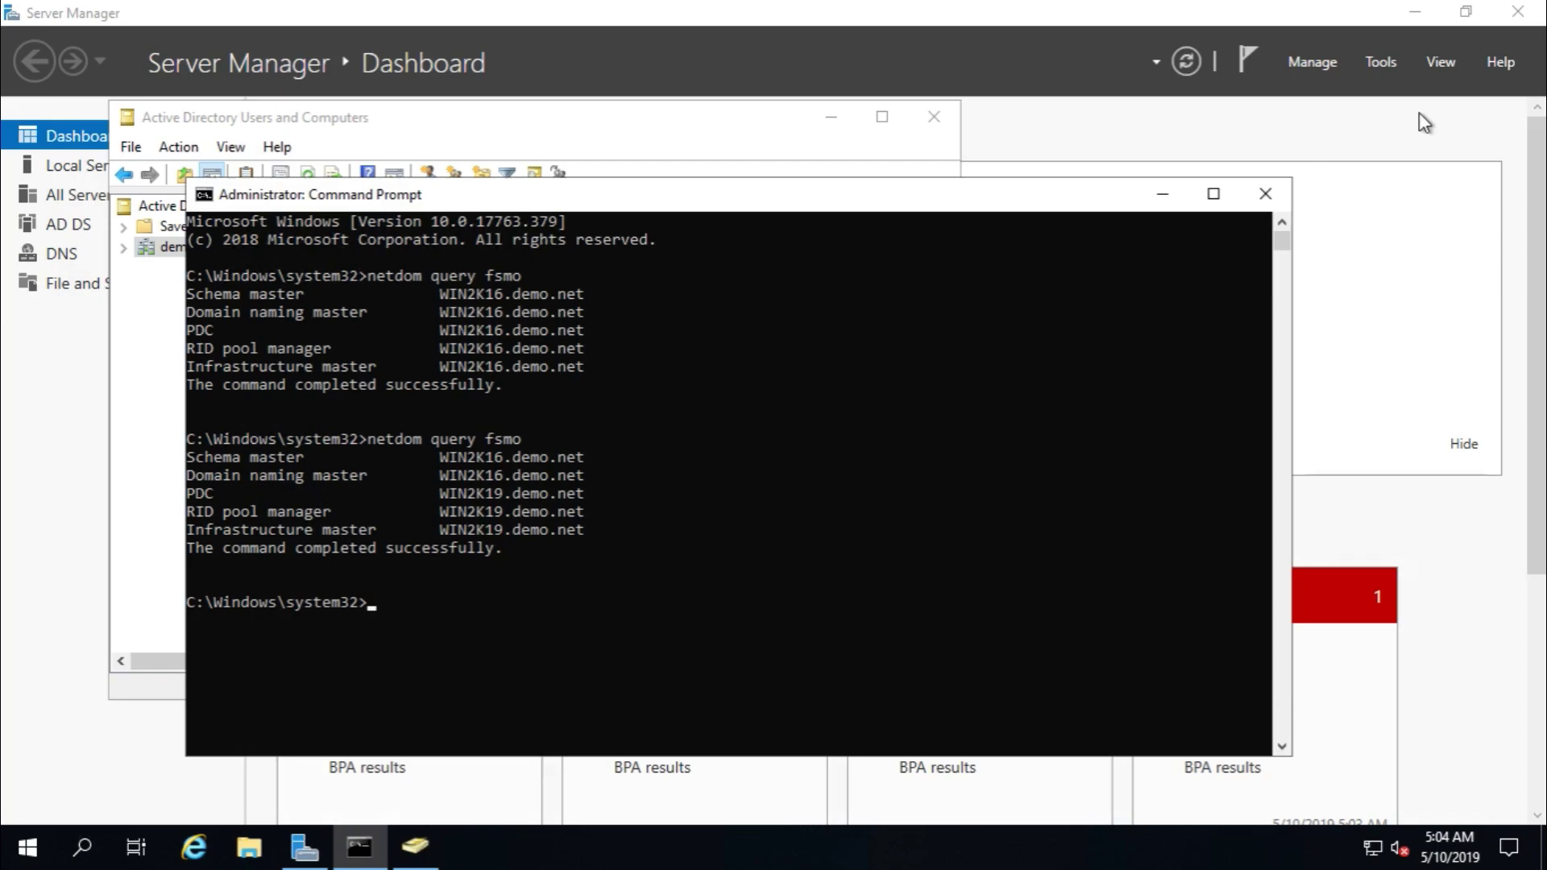
Step: Open Active Directory Domains and Trusts from Server Manager and bring up its forest-level Operations Master dialog
{"action": "left_click", "coordinate": [1371, 66]}
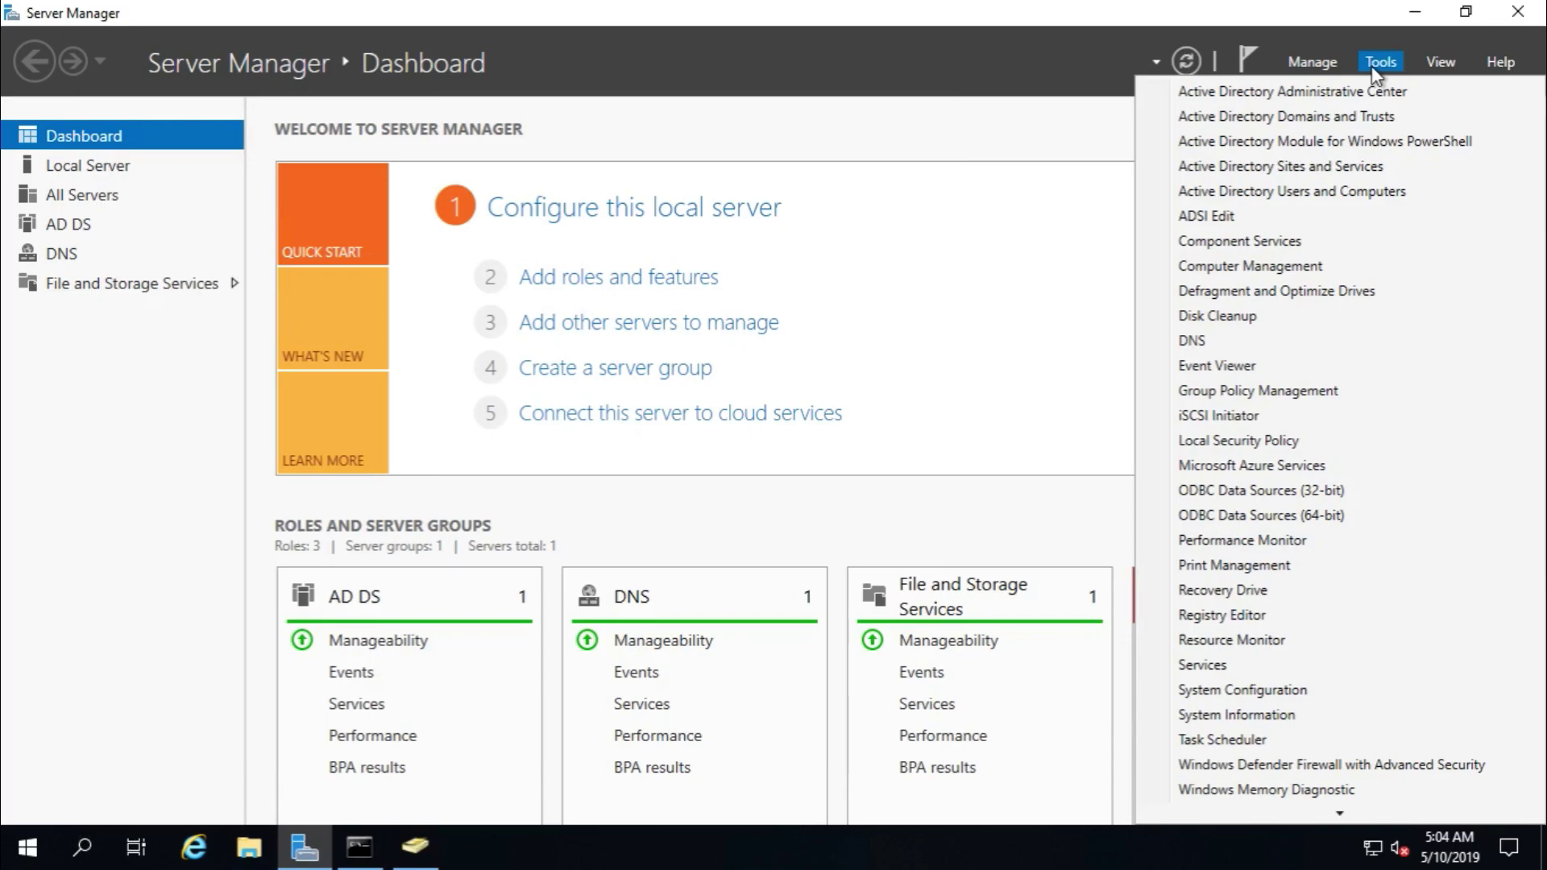
{"action": "left_click", "coordinate": [1355, 118]}
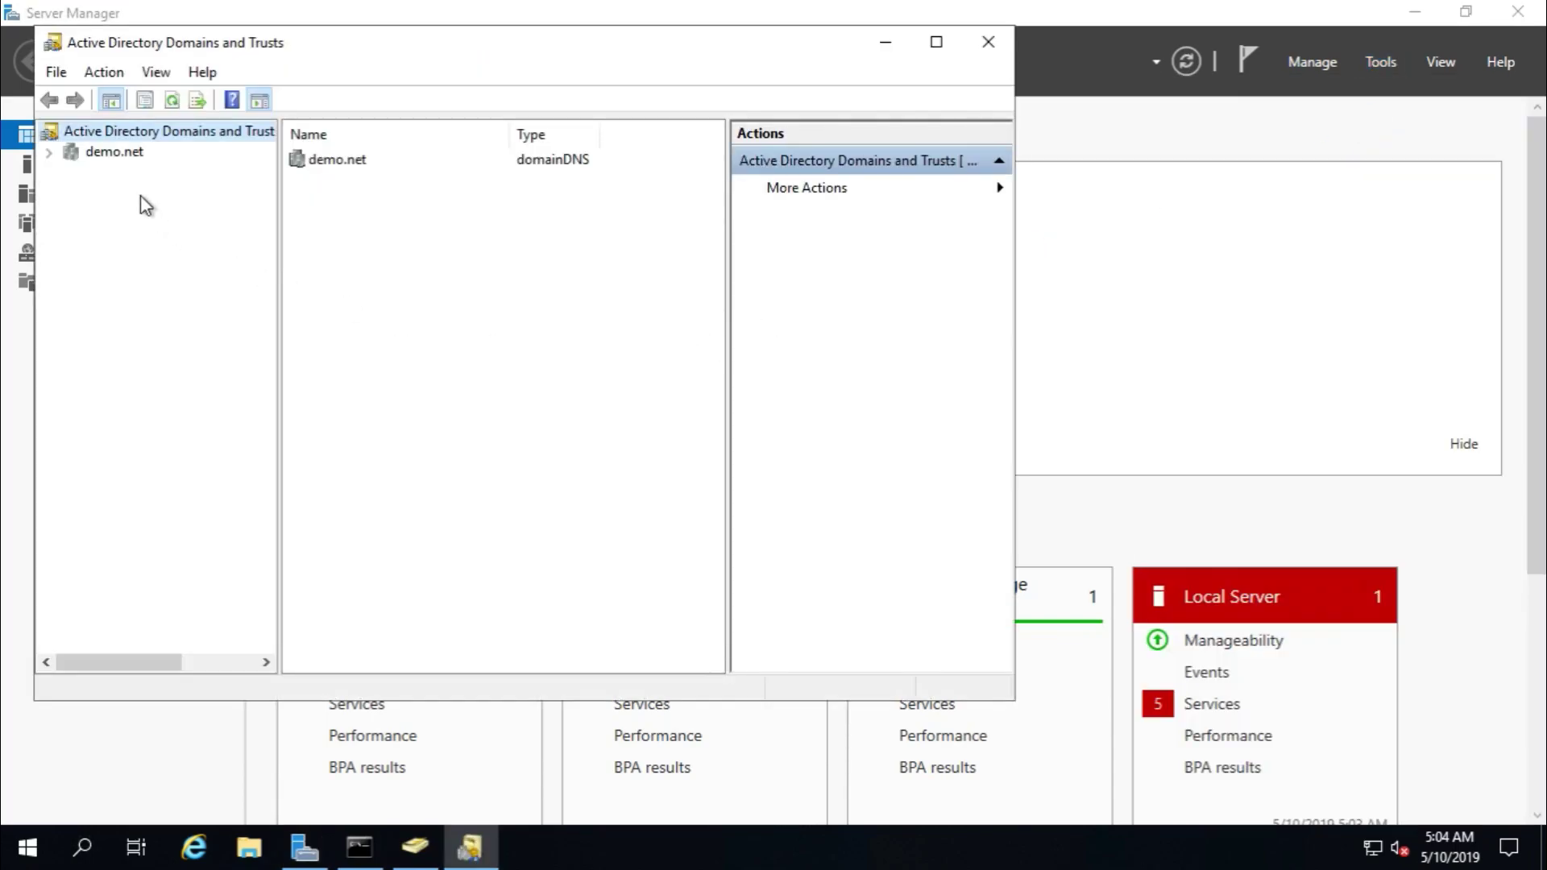
{"action": "right_click", "coordinate": [122, 161]}
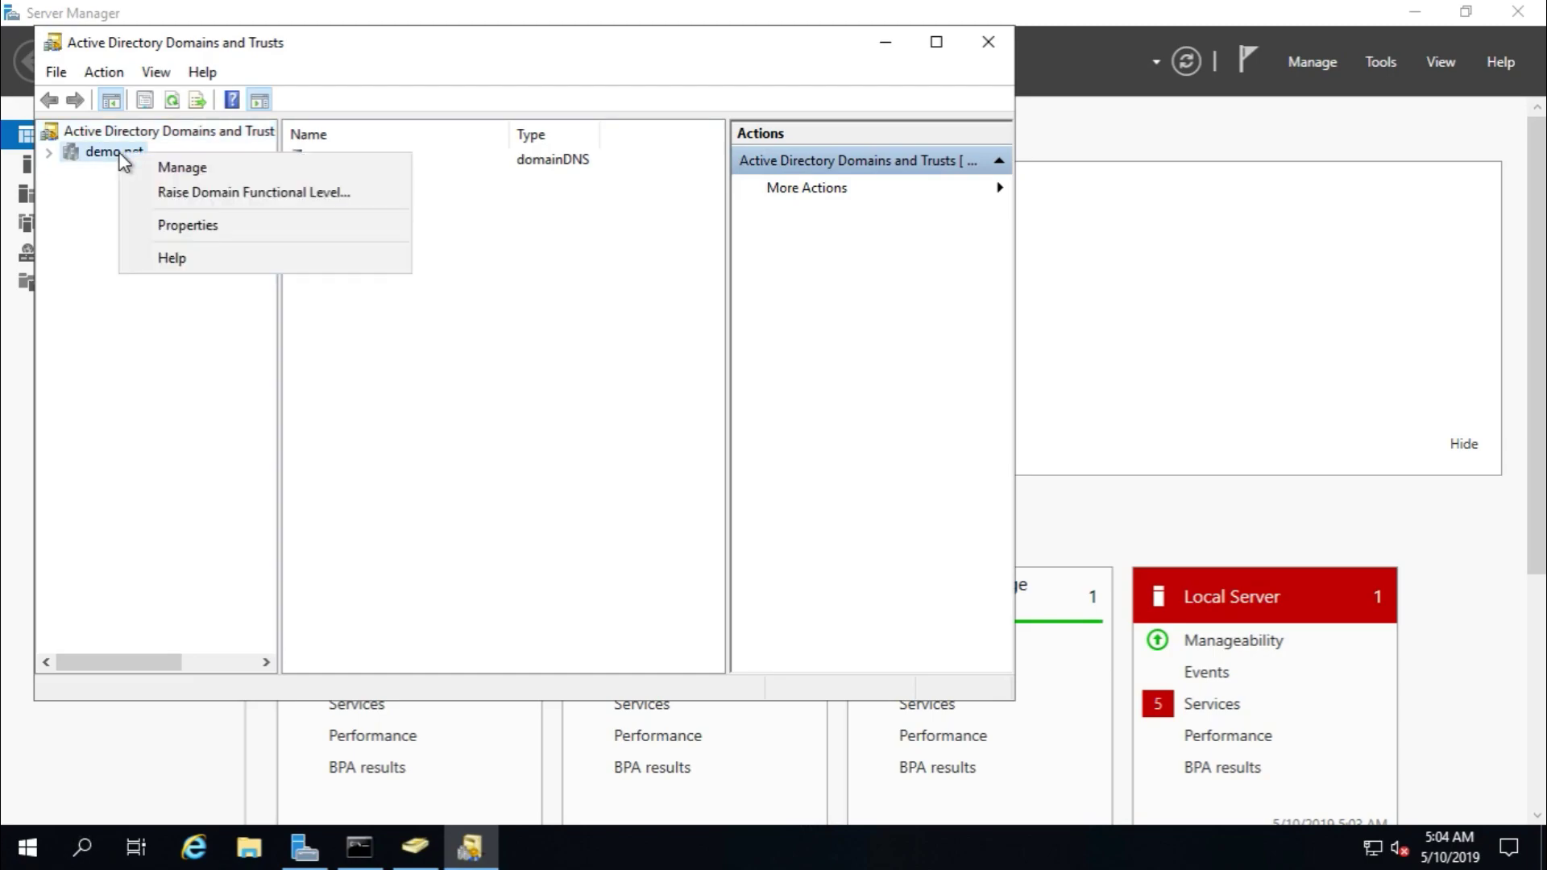
{"action": "right_click", "coordinate": [171, 133]}
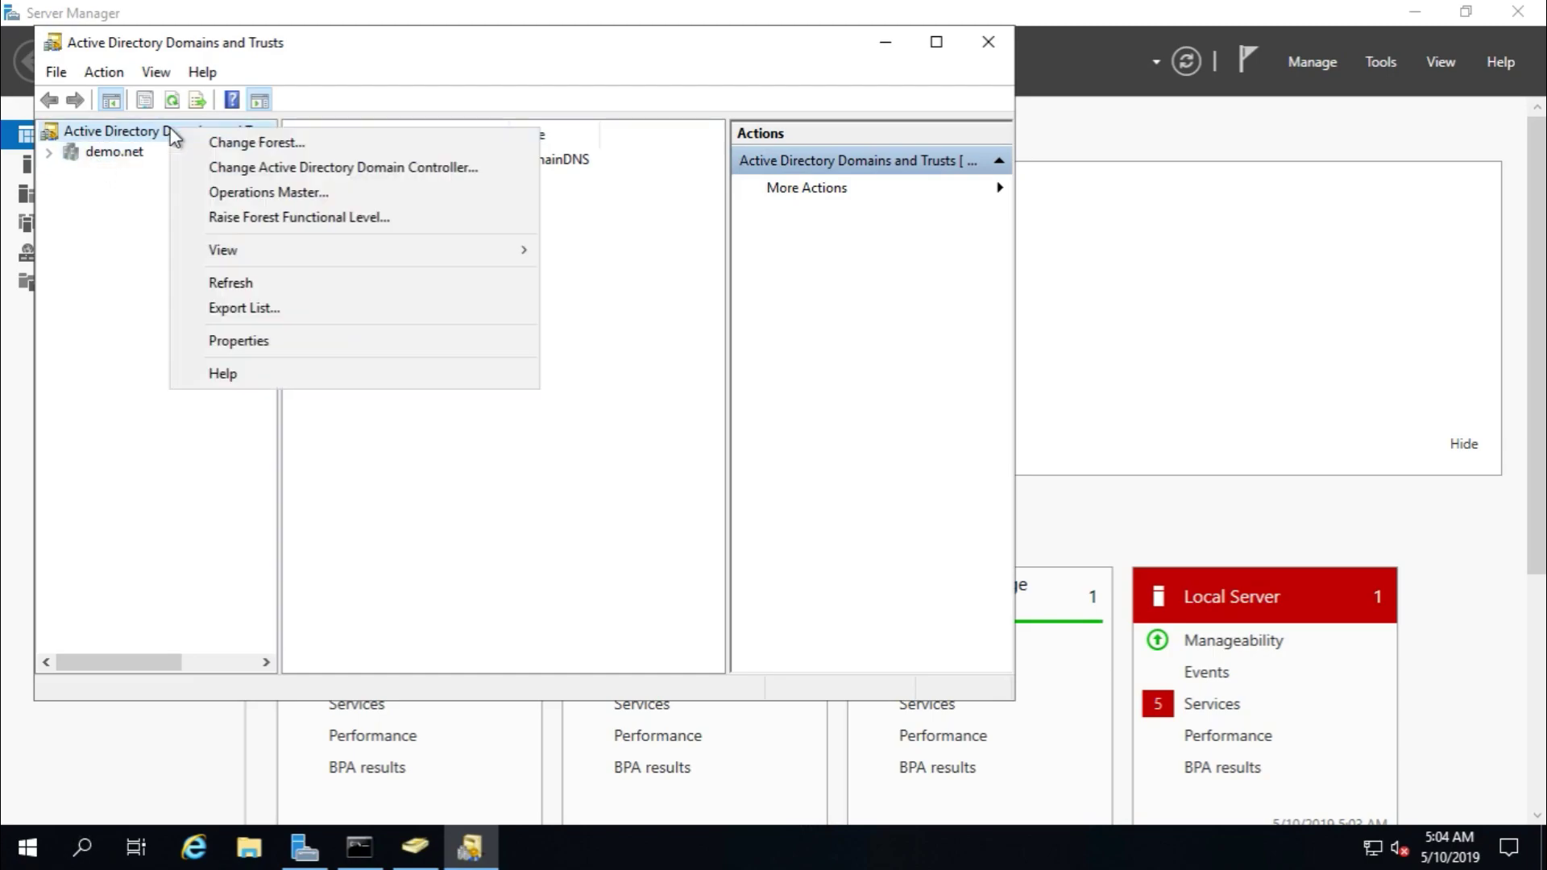
{"action": "left_click", "coordinate": [216, 195]}
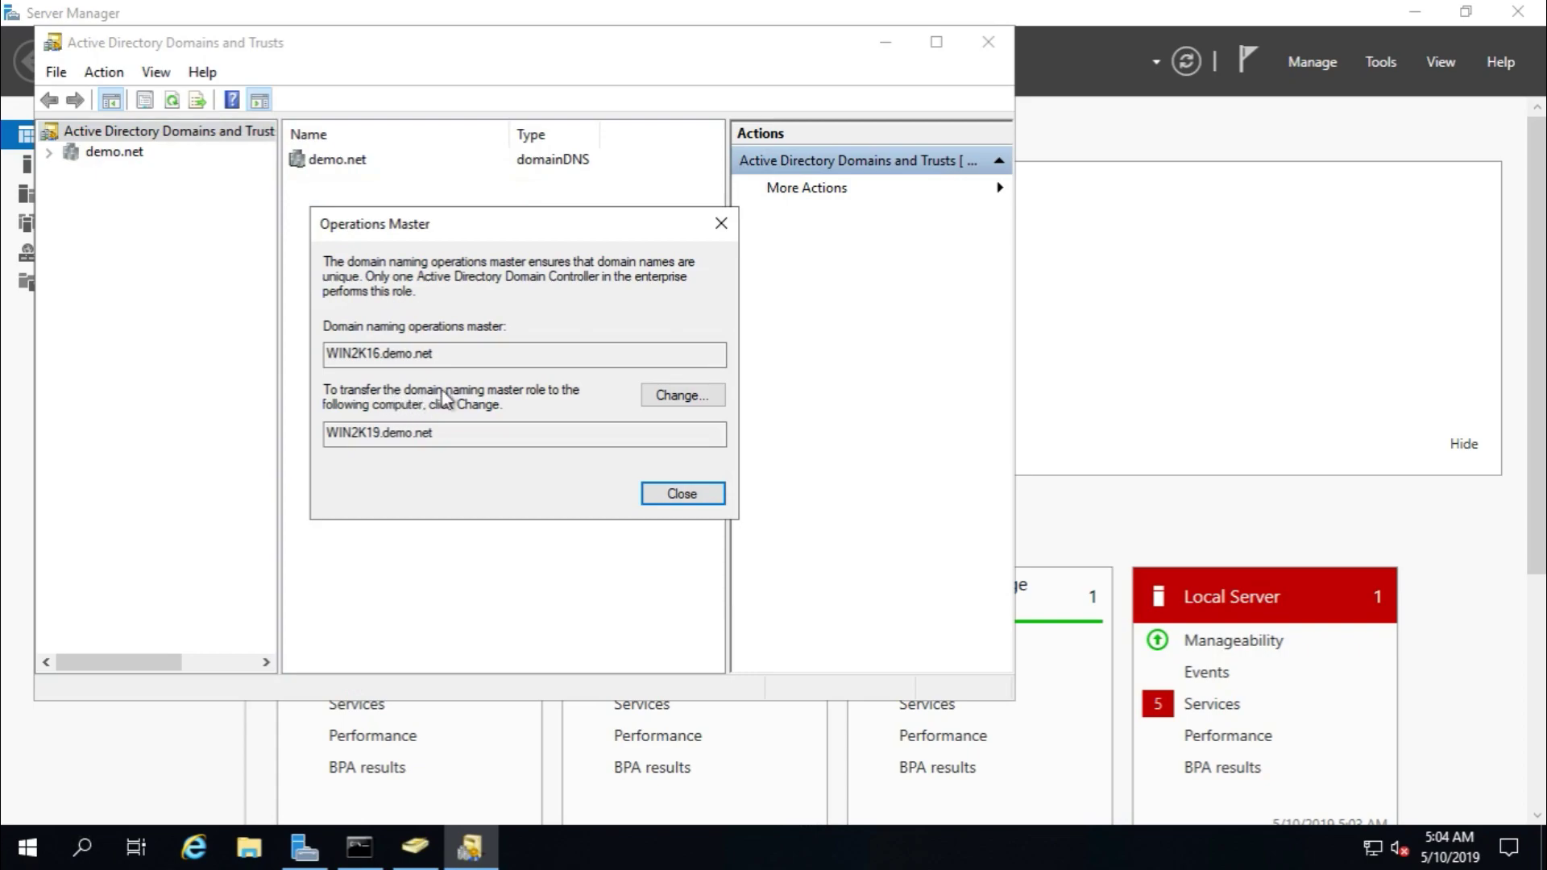
Step: Transfer the domain naming operations master role to WIN2K19.demo.net, confirm it, and close the dialog
{"action": "left_click", "coordinate": [441, 355]}
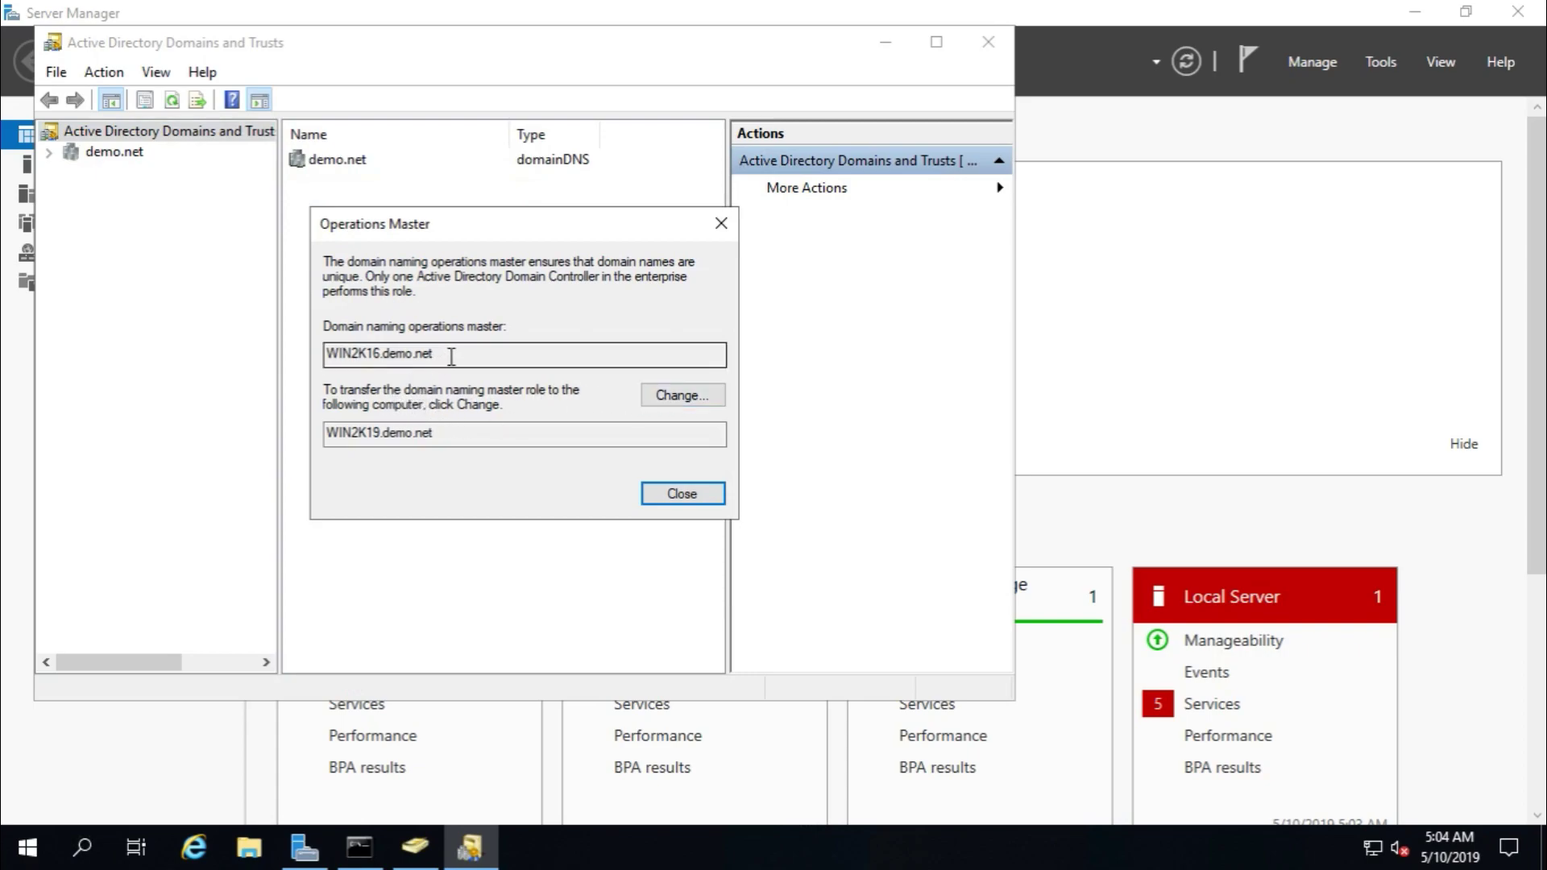
{"action": "left_click_drag", "start_coordinate": [456, 353], "coordinate": [315, 388]}
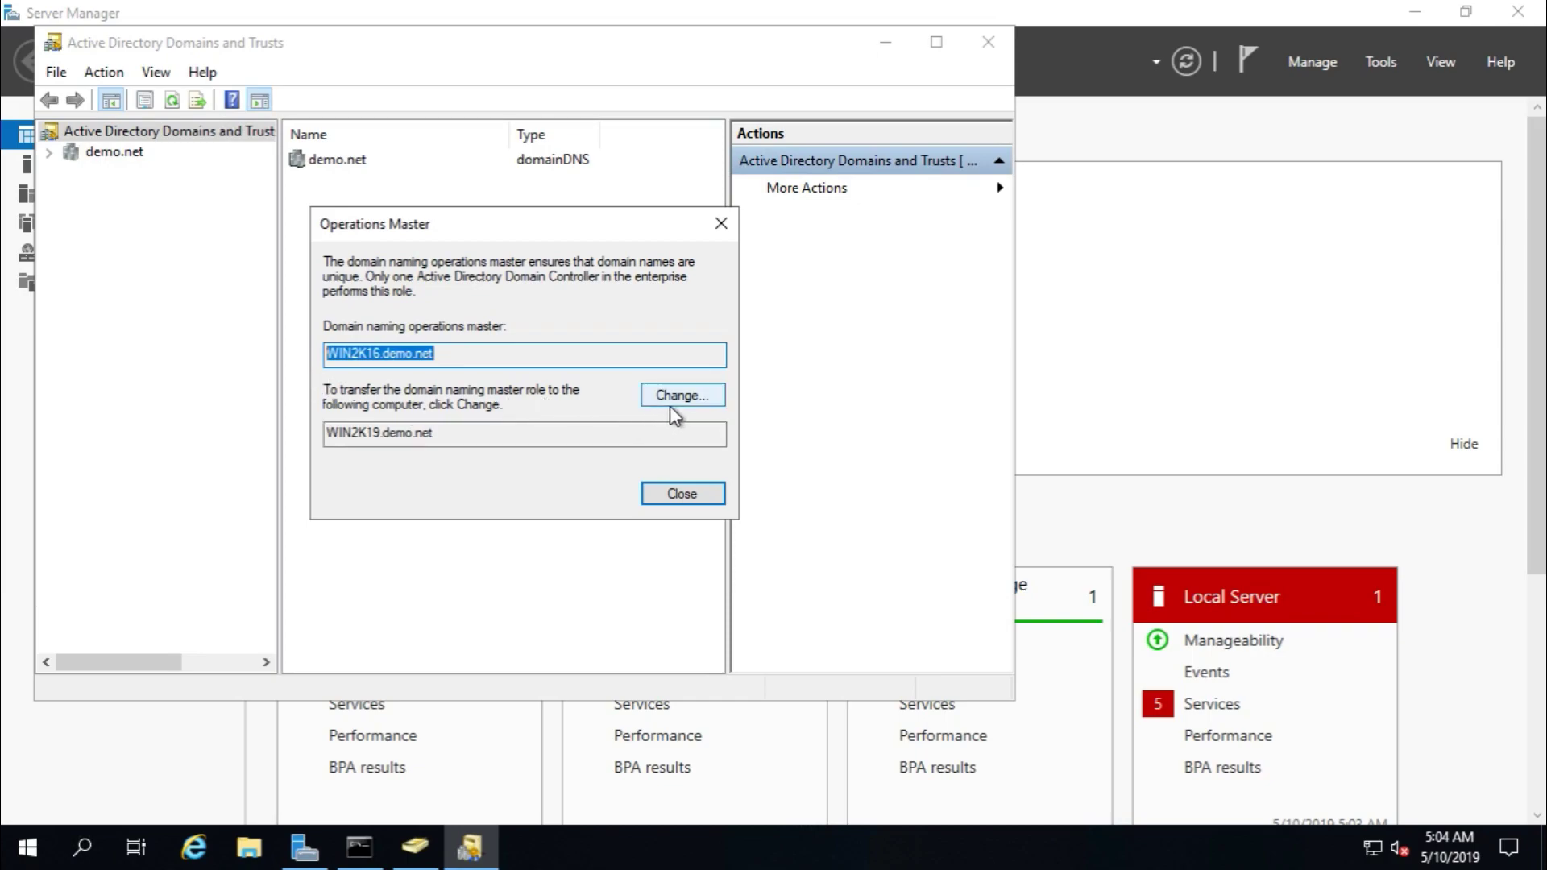
{"action": "left_click", "coordinate": [375, 432]}
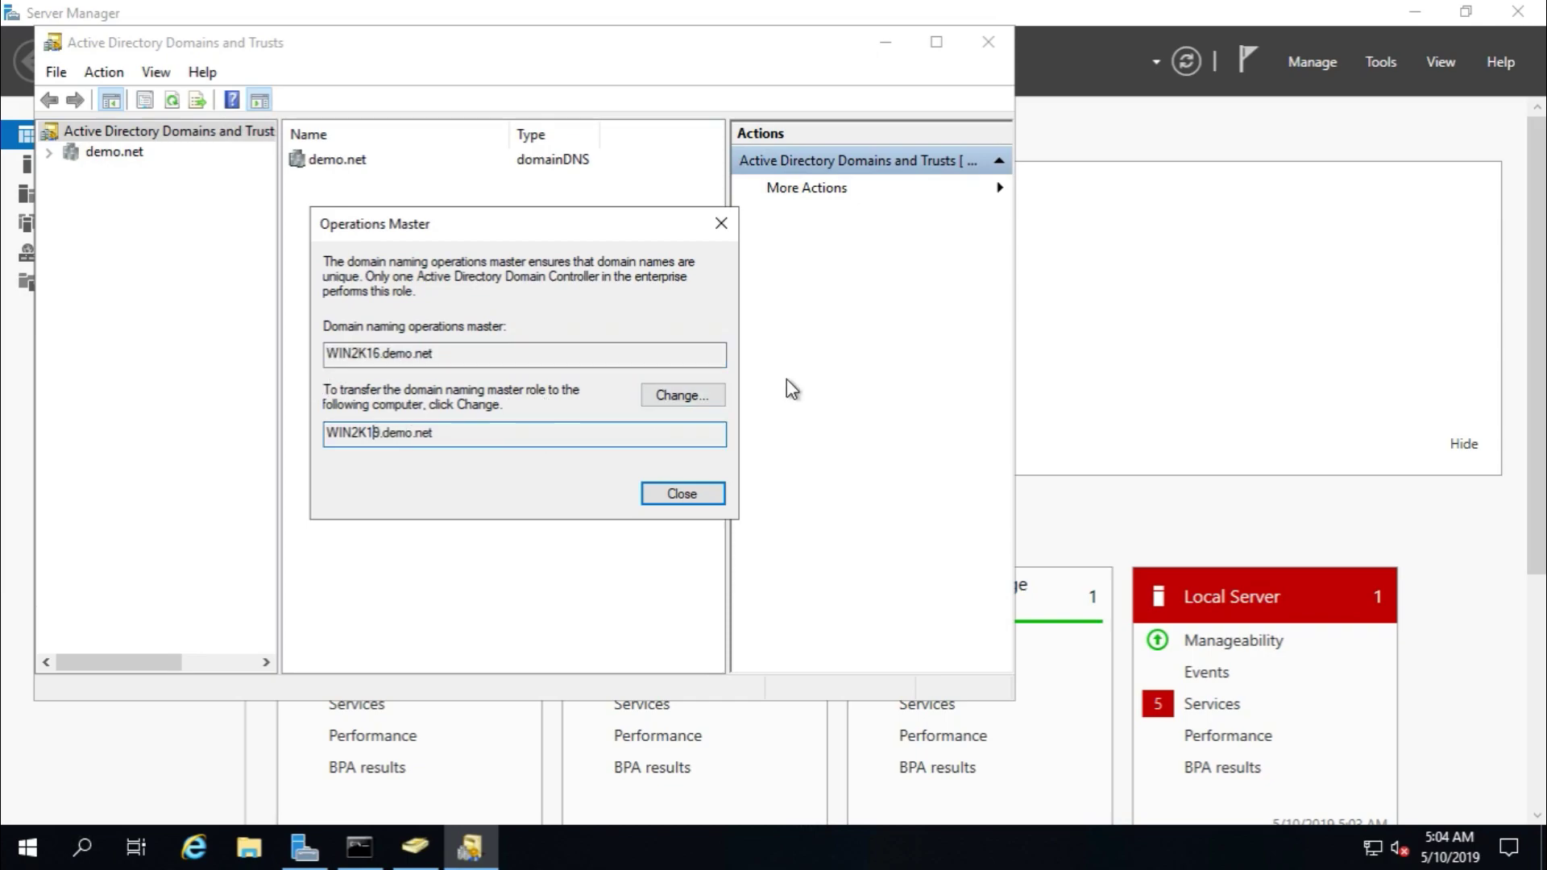
{"action": "left_click", "coordinate": [678, 394]}
{"action": "left_click", "coordinate": [849, 504]}
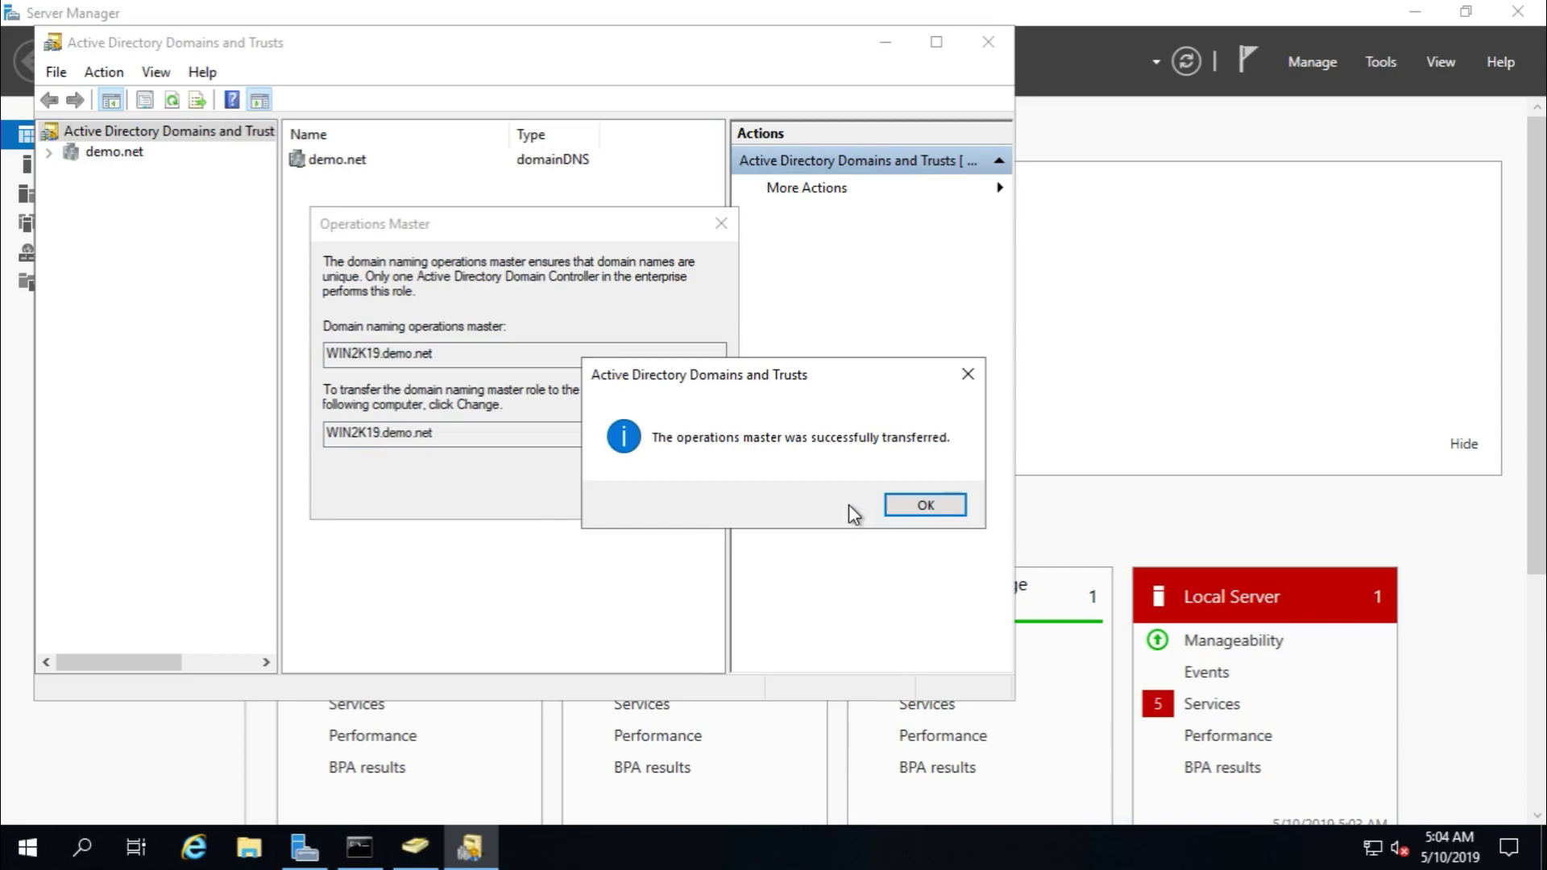
{"action": "left_click", "coordinate": [930, 504]}
{"action": "left_click", "coordinate": [675, 496]}
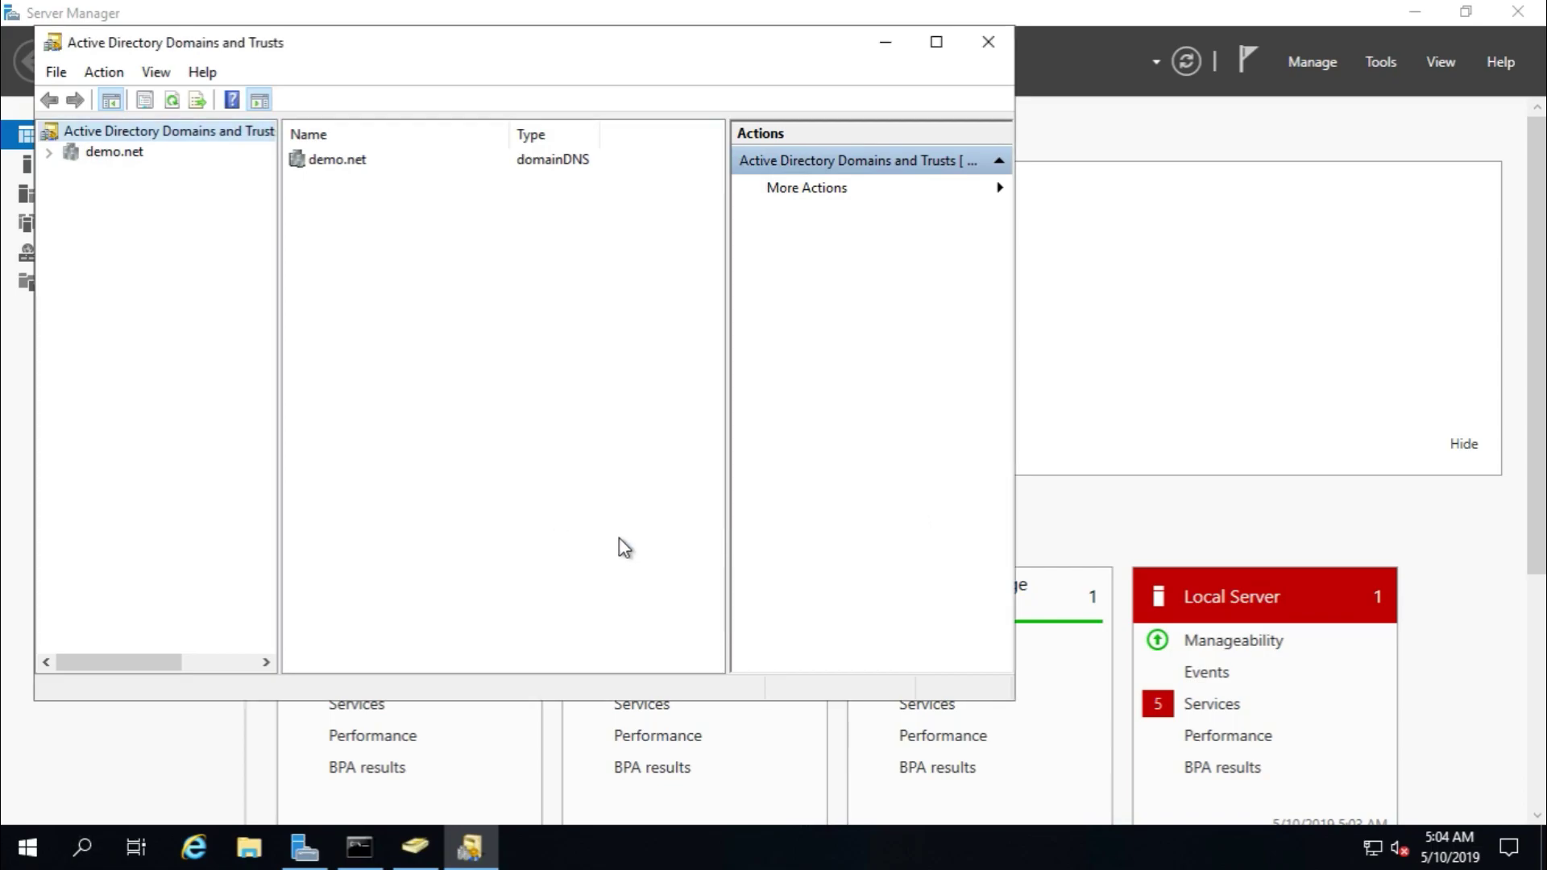
Step: Switch to Command Prompt and rerun netdom query fsmo to check the domain naming master's holder
{"action": "left_click", "coordinate": [373, 835]}
{"action": "left_click", "coordinate": [429, 655]}
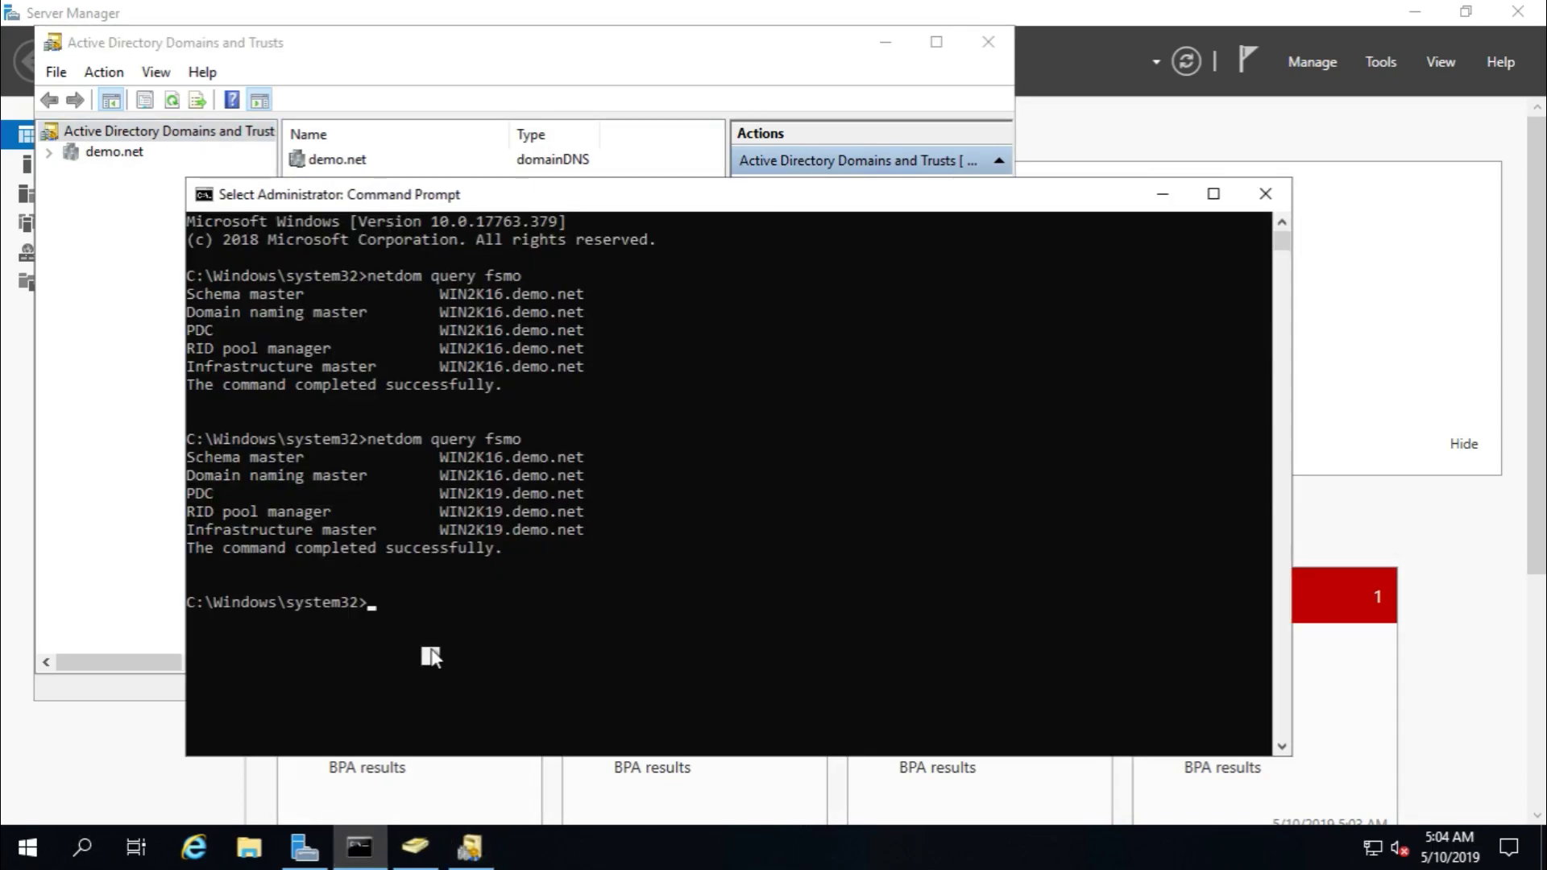
{"action": "key", "text": "Up"}
{"action": "key", "text": "Return"}
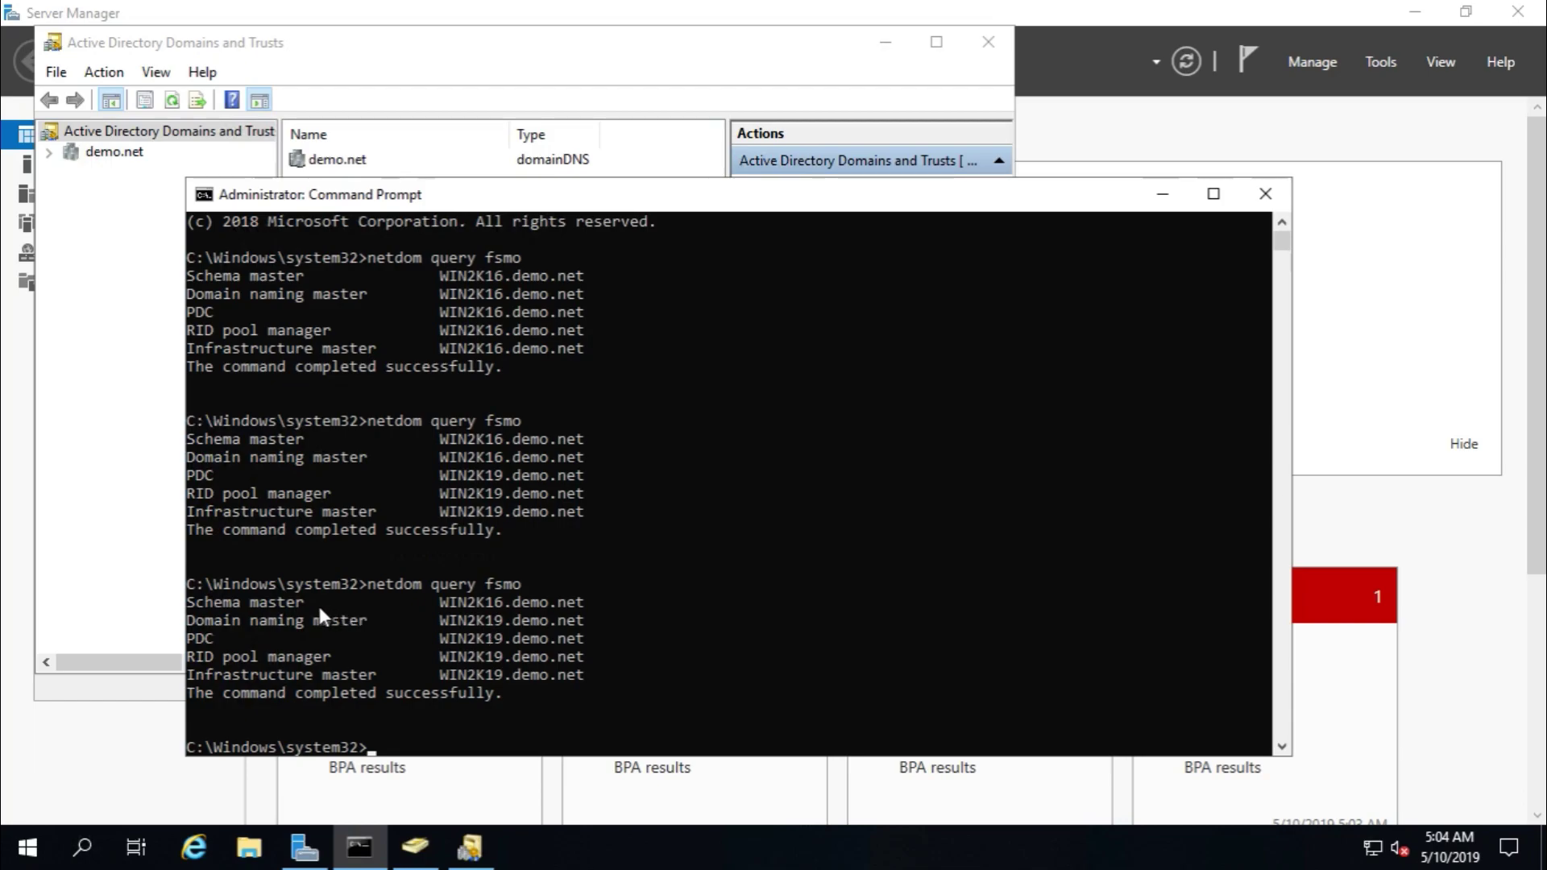
Step: Launch Microsoft Management Console by running mmc and allow it to make changes to the device
{"action": "left_click", "coordinate": [29, 851]}
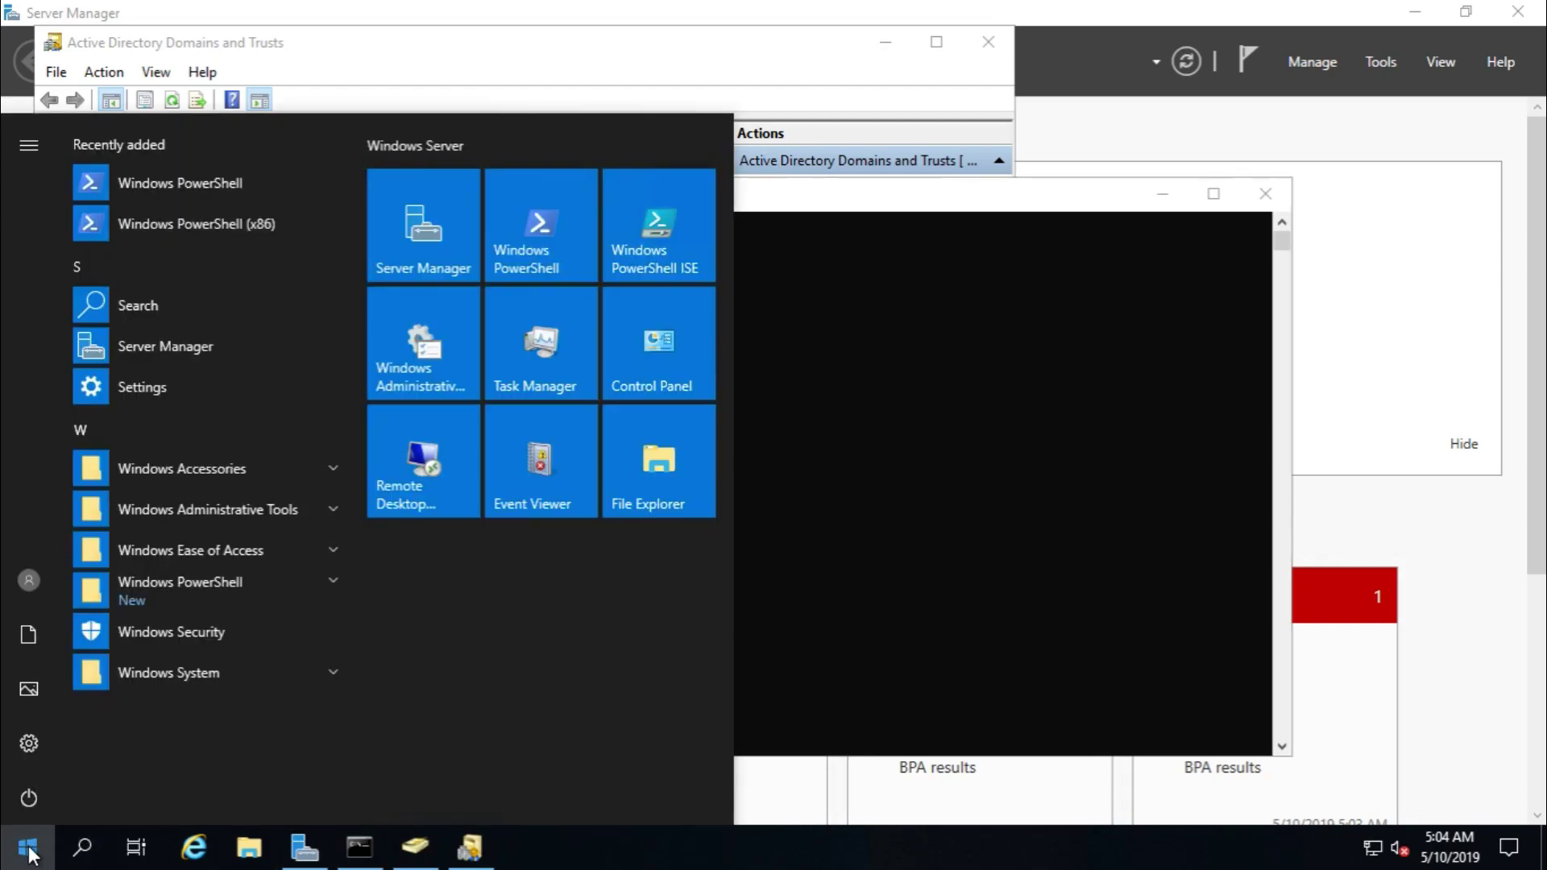
{"action": "type", "text": "mmc."}
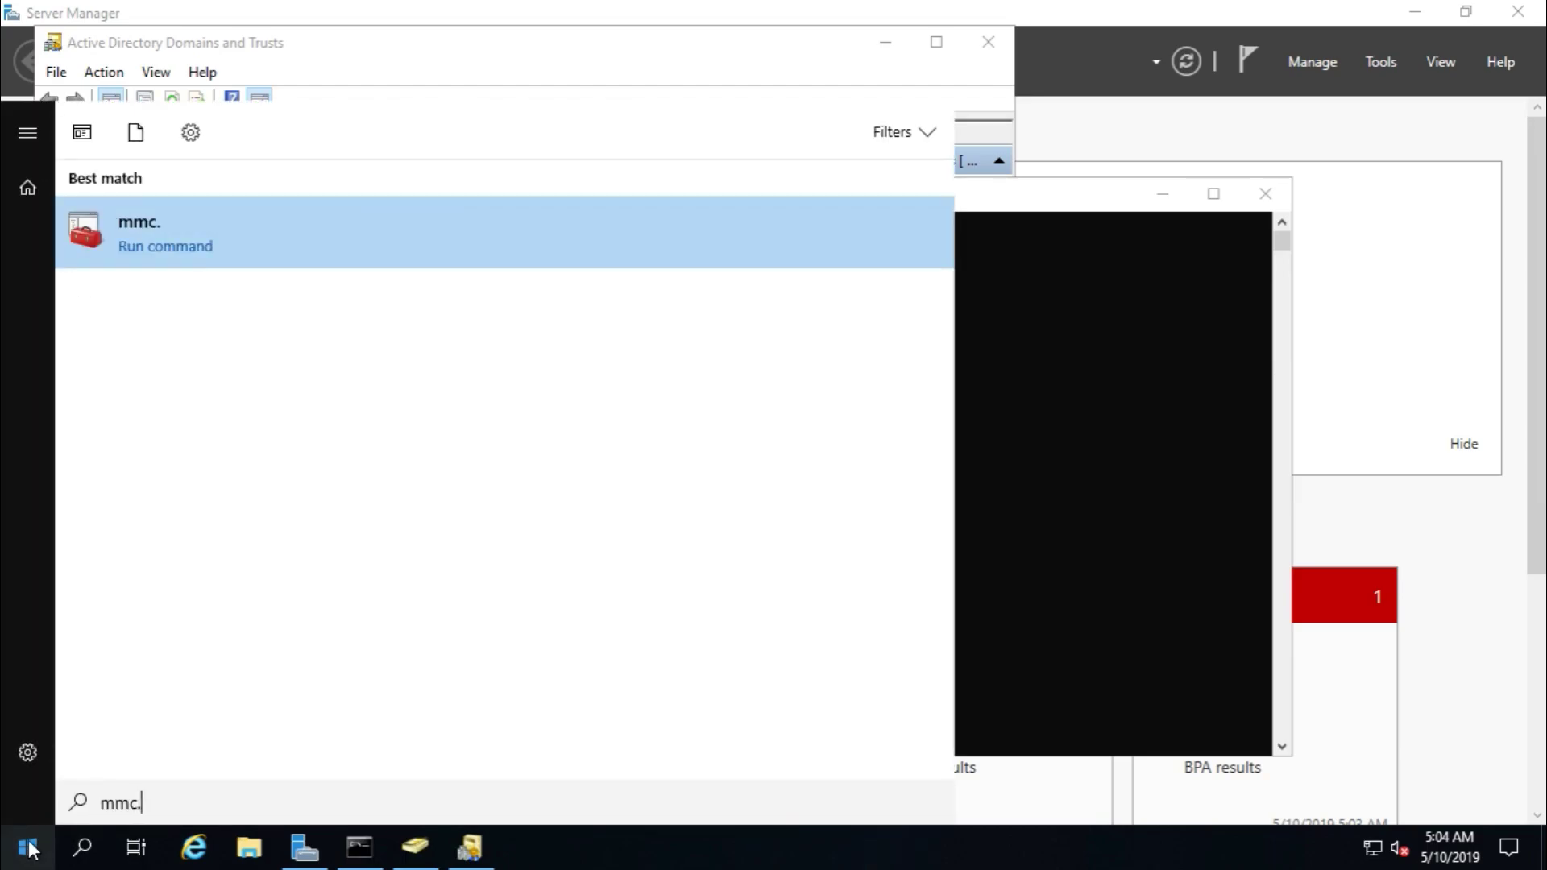
{"action": "left_click", "coordinate": [116, 240]}
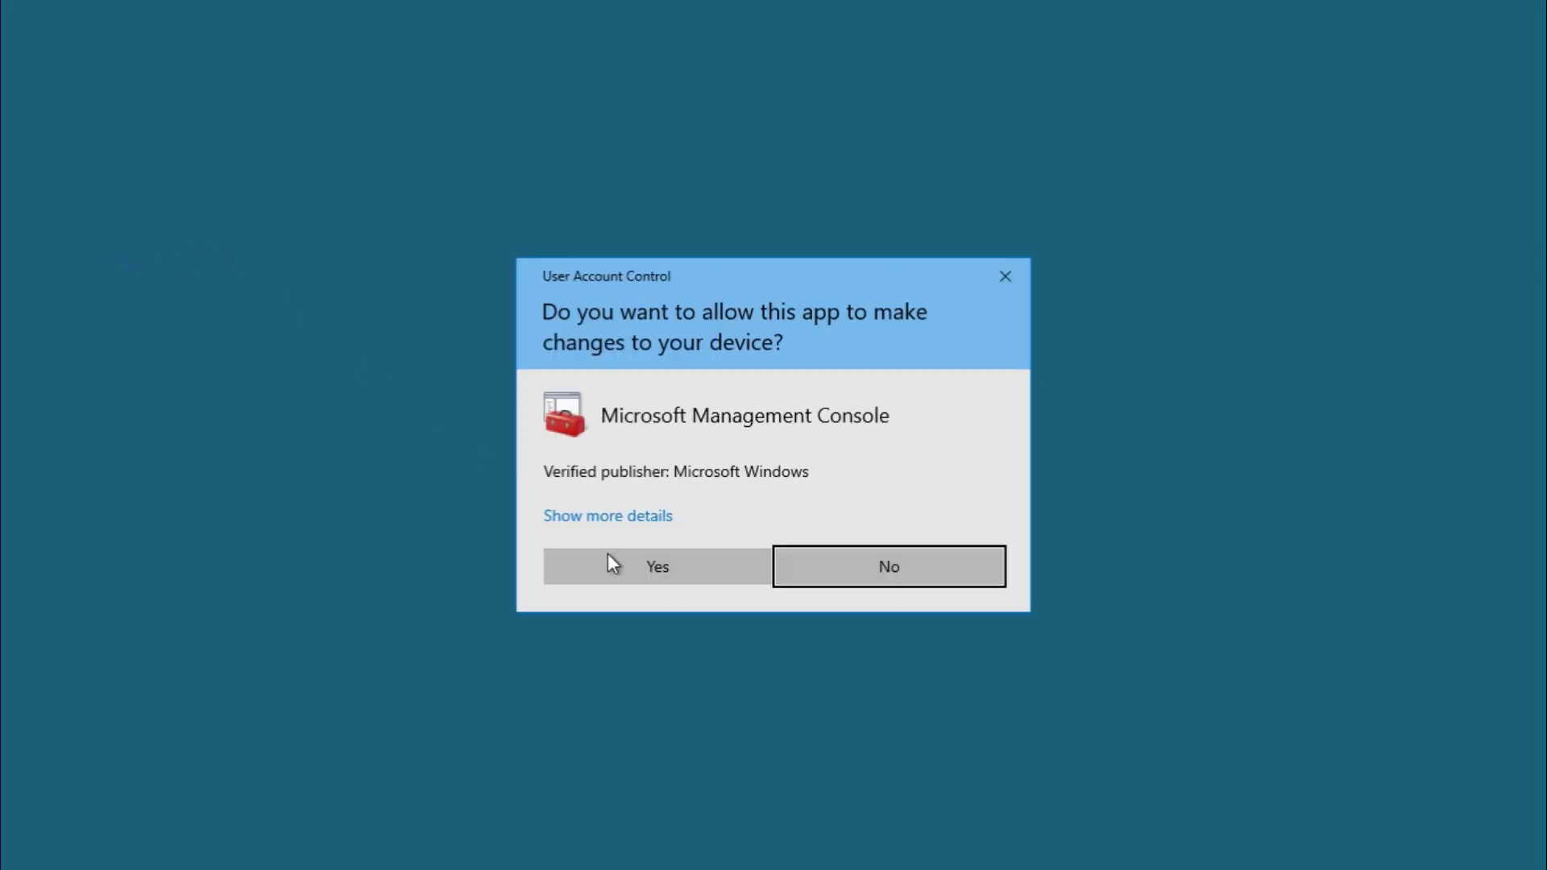
{"action": "left_click", "coordinate": [608, 556]}
Step: Add the Active Directory Schema snap-in to the empty management console
{"action": "left_click", "coordinate": [196, 194]}
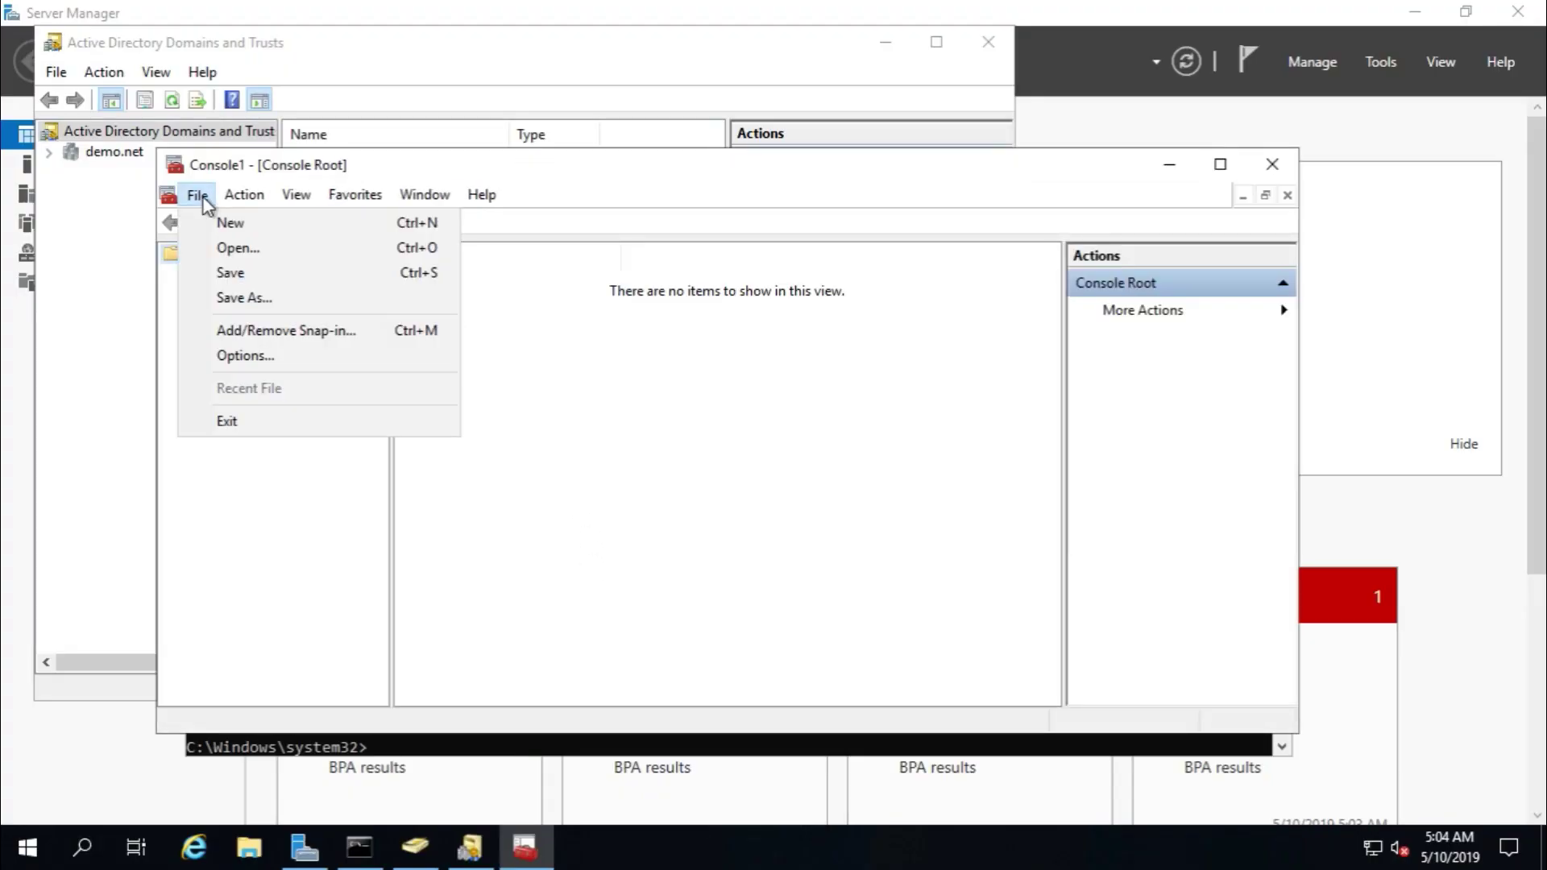
{"action": "left_click", "coordinate": [251, 332]}
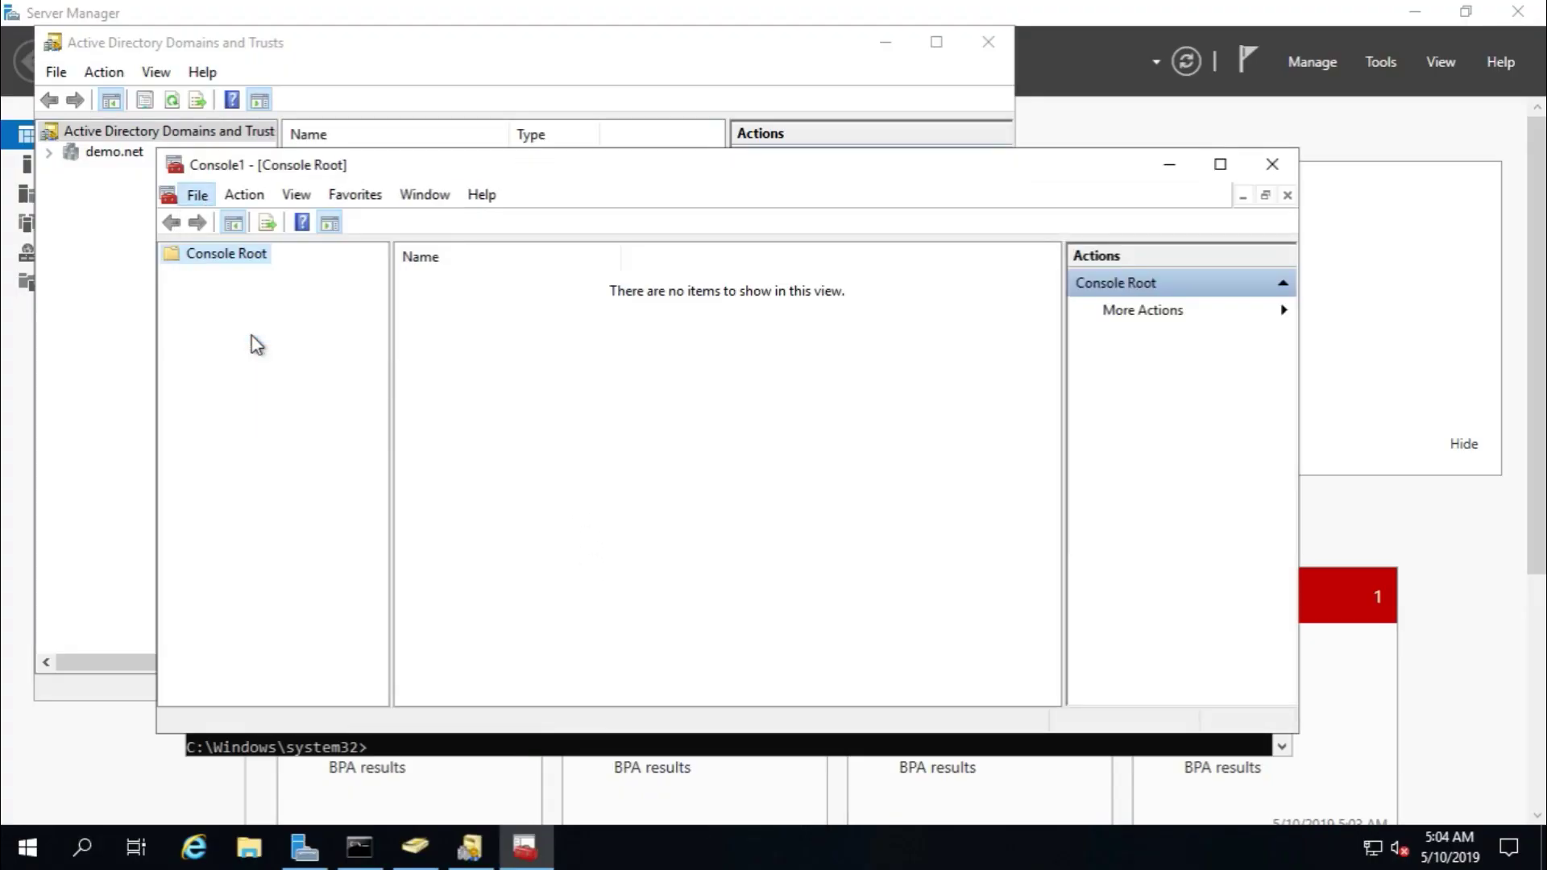
{"action": "left_click_drag", "start_coordinate": [513, 294], "coordinate": [588, 291]}
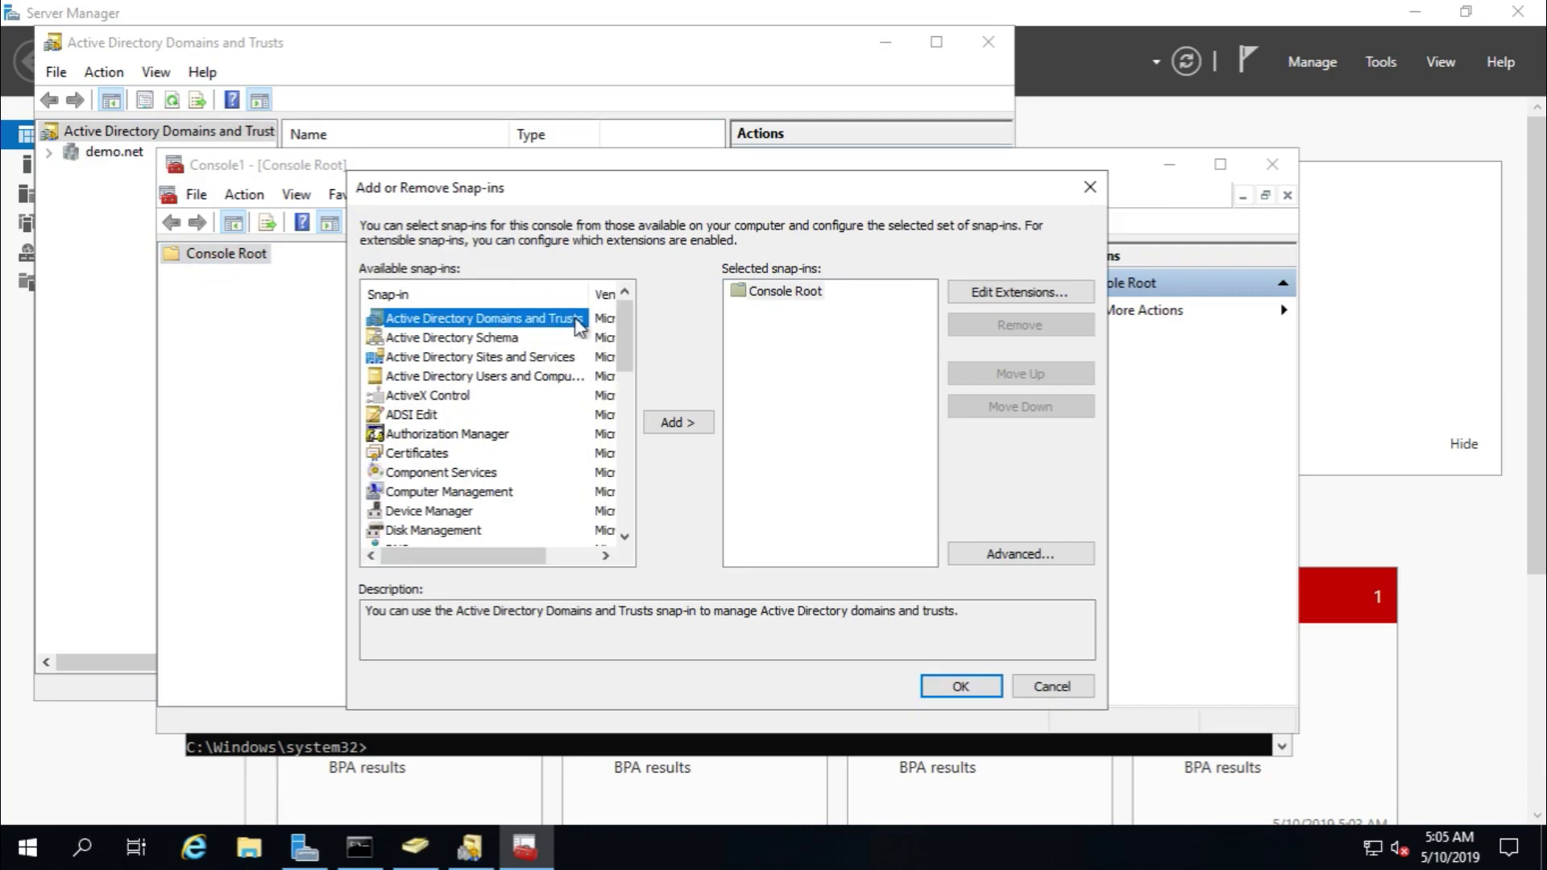
{"action": "left_click", "coordinate": [484, 338]}
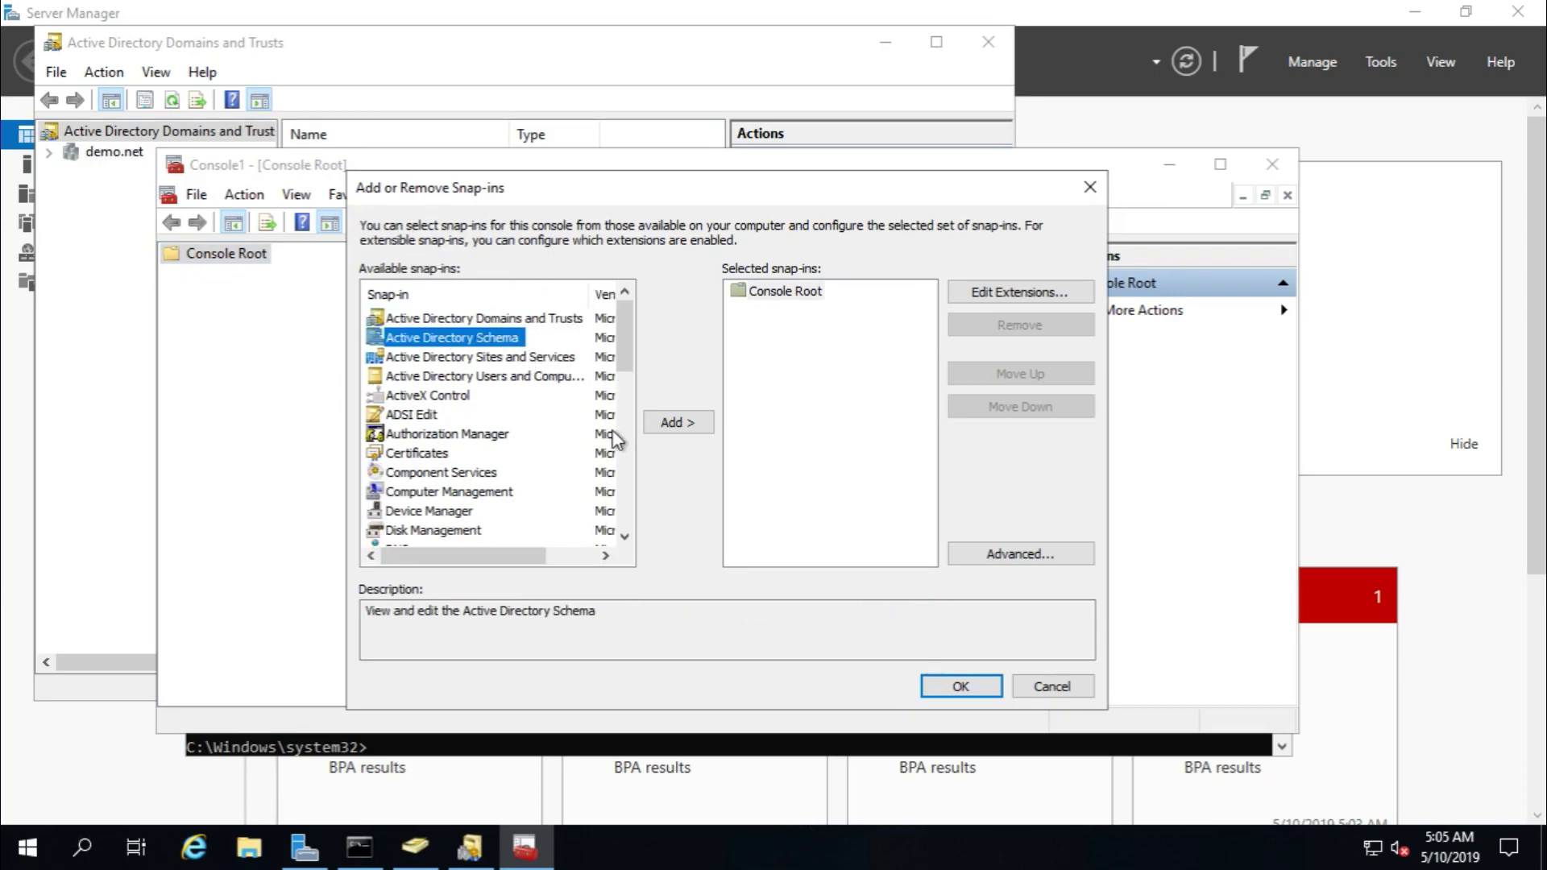
{"action": "left_click", "coordinate": [680, 423]}
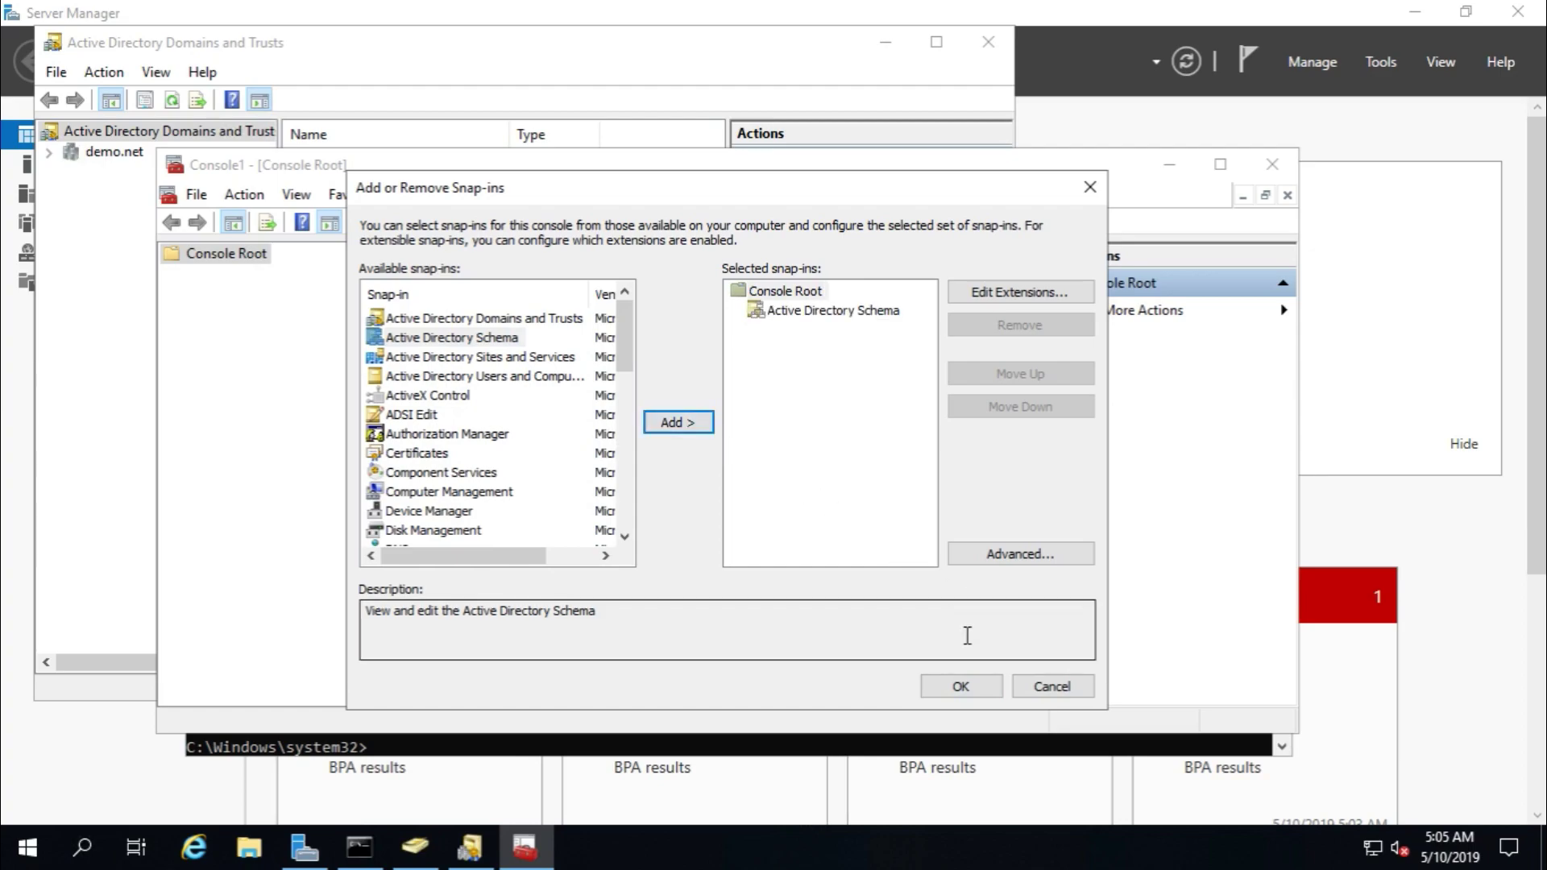
{"action": "left_click", "coordinate": [959, 688]}
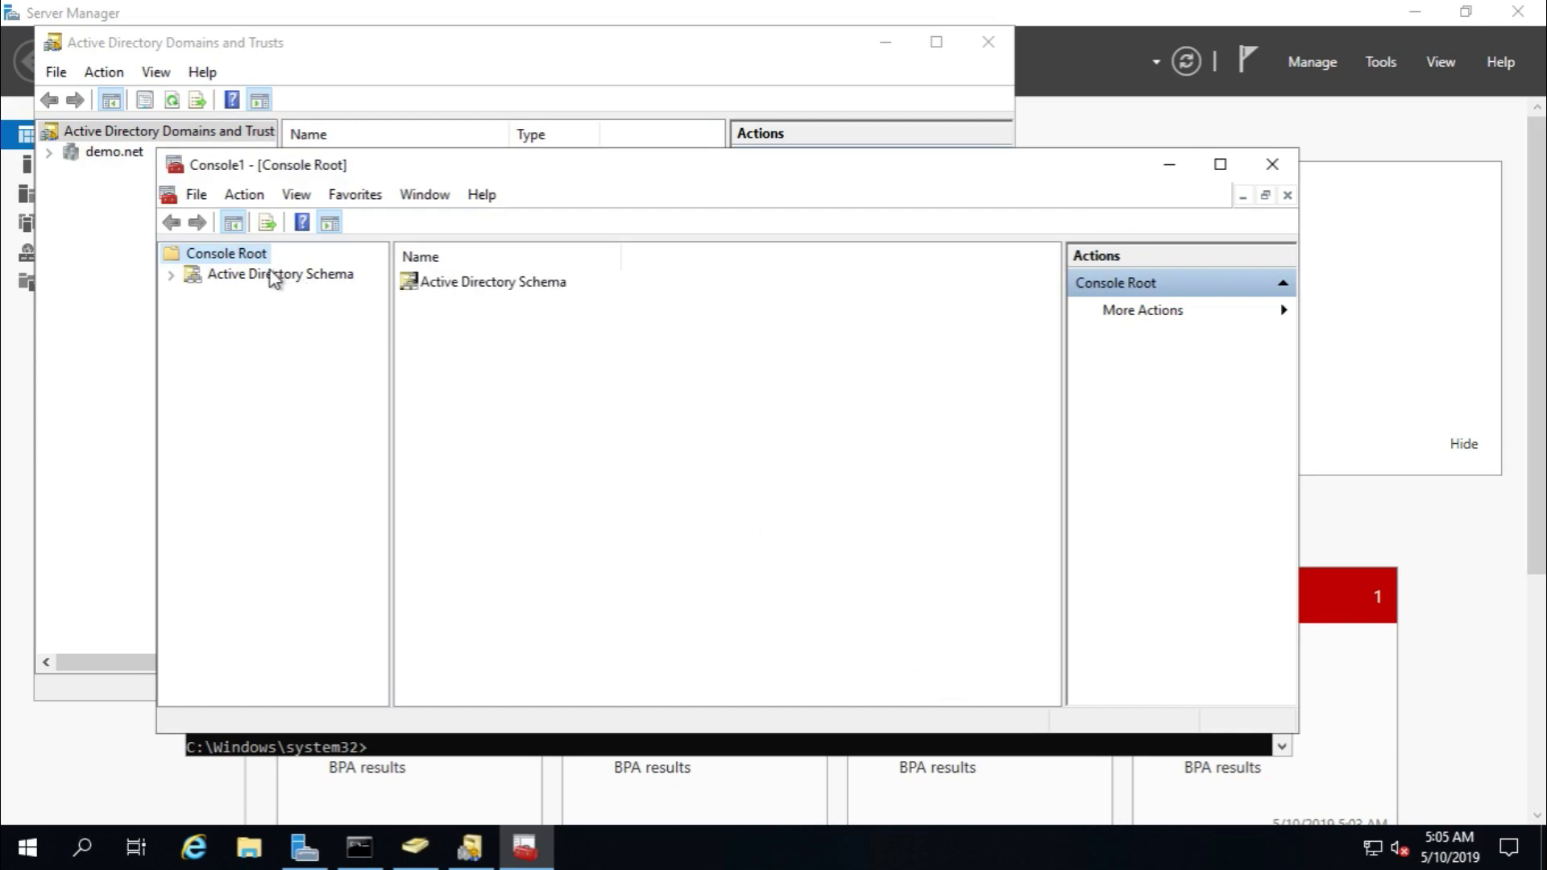
Step: Register the schema management library with regsvr32 schmmgmt.dll in Command Prompt, then dismiss the confirmation and minimize the prompt
{"action": "left_click", "coordinate": [18, 846]}
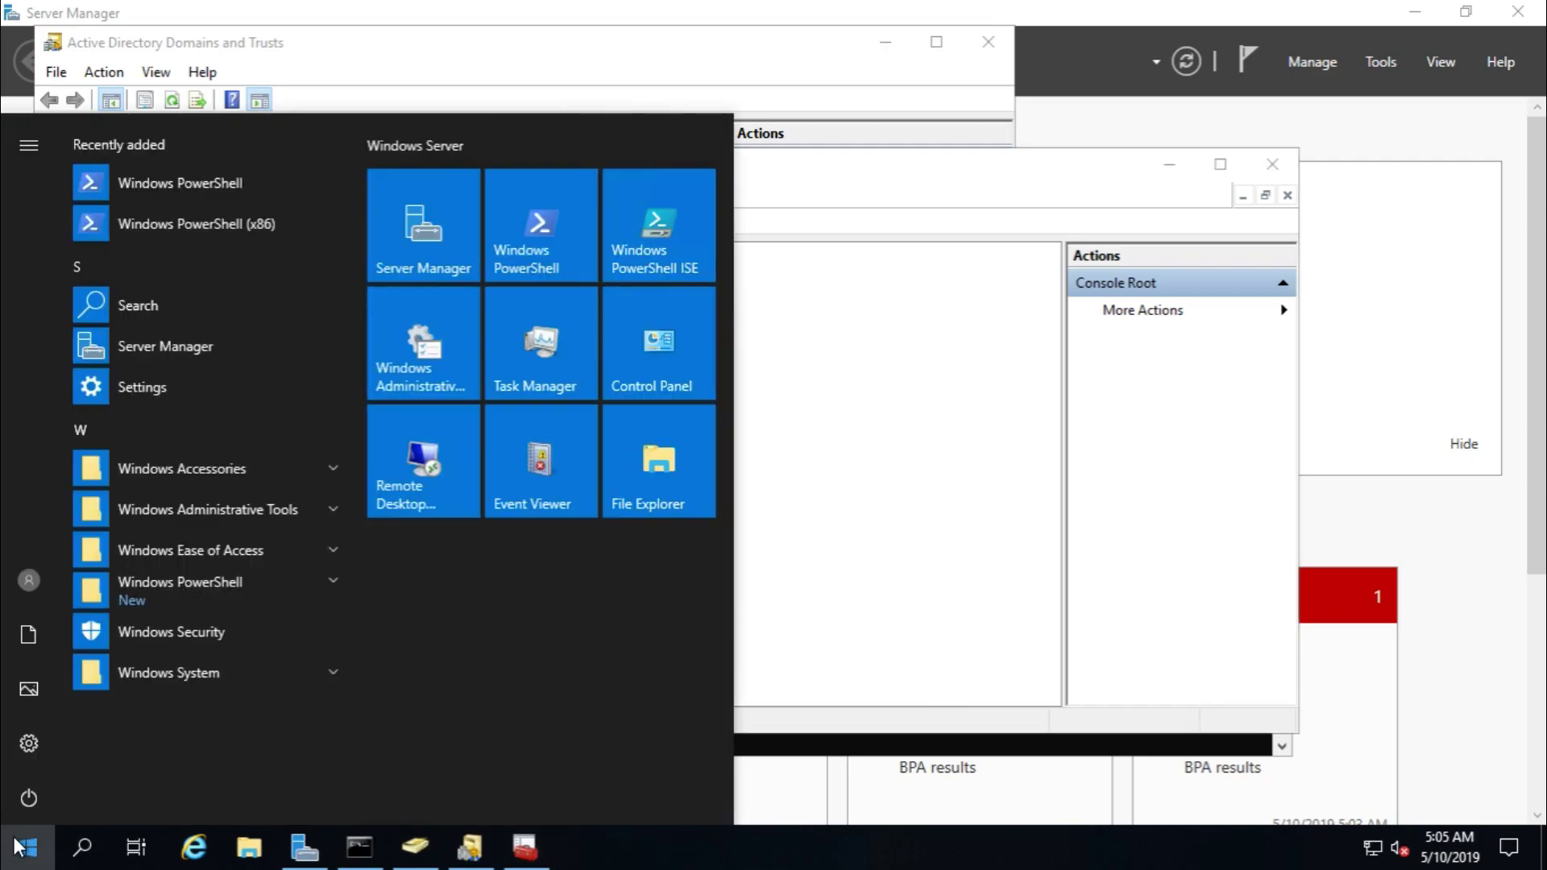
{"action": "type", "text": "cmd"}
{"action": "left_click", "coordinate": [356, 861]}
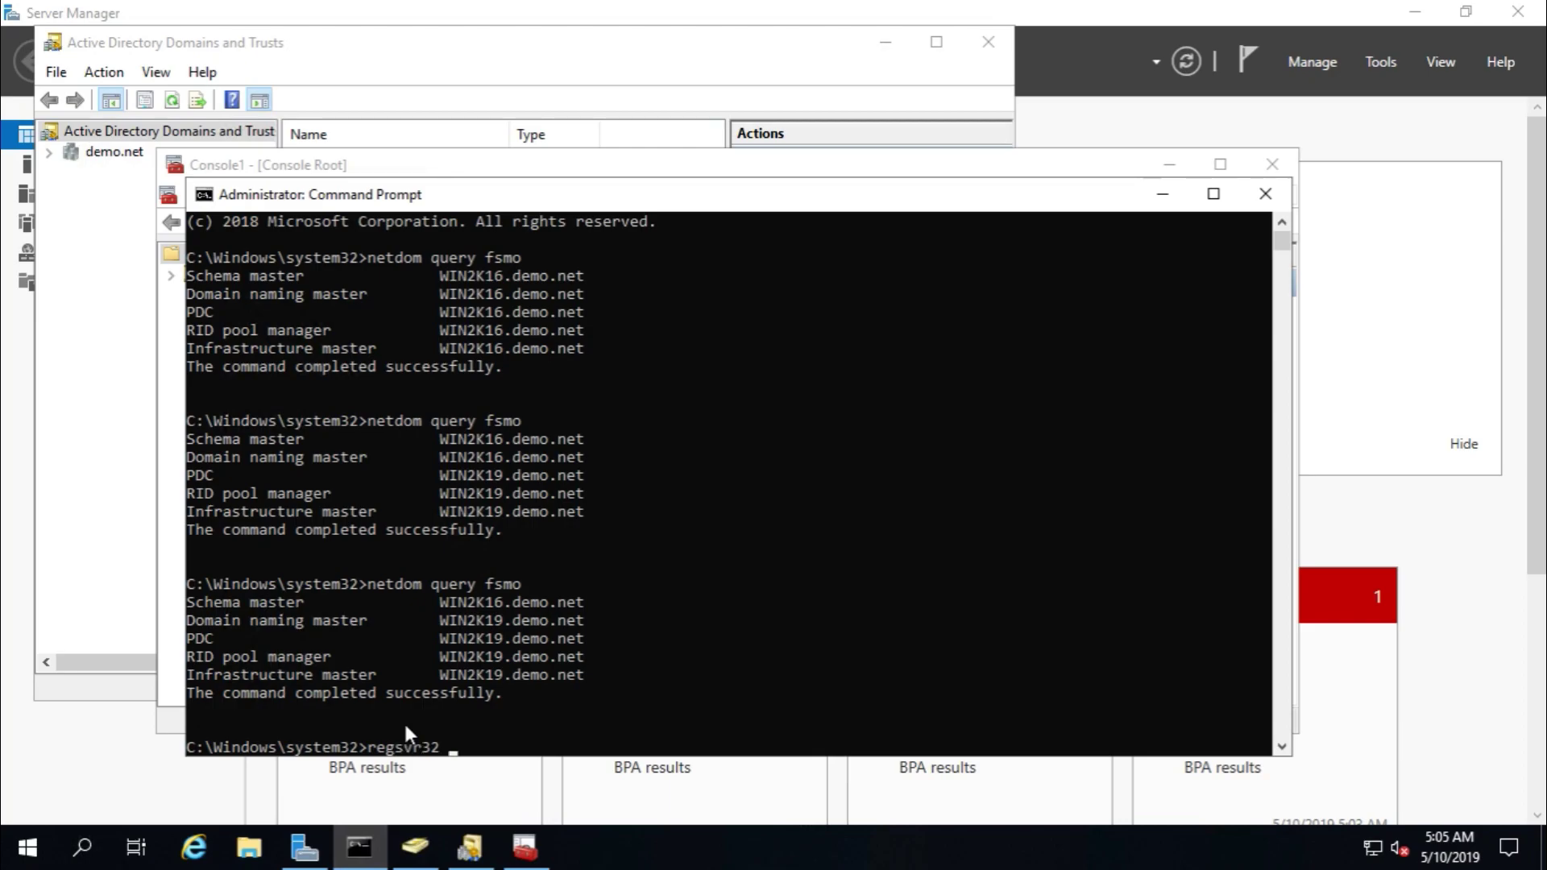
{"action": "type", "text": "regsvr32 schmmgmt.dll"}
{"action": "key", "text": "Return"}
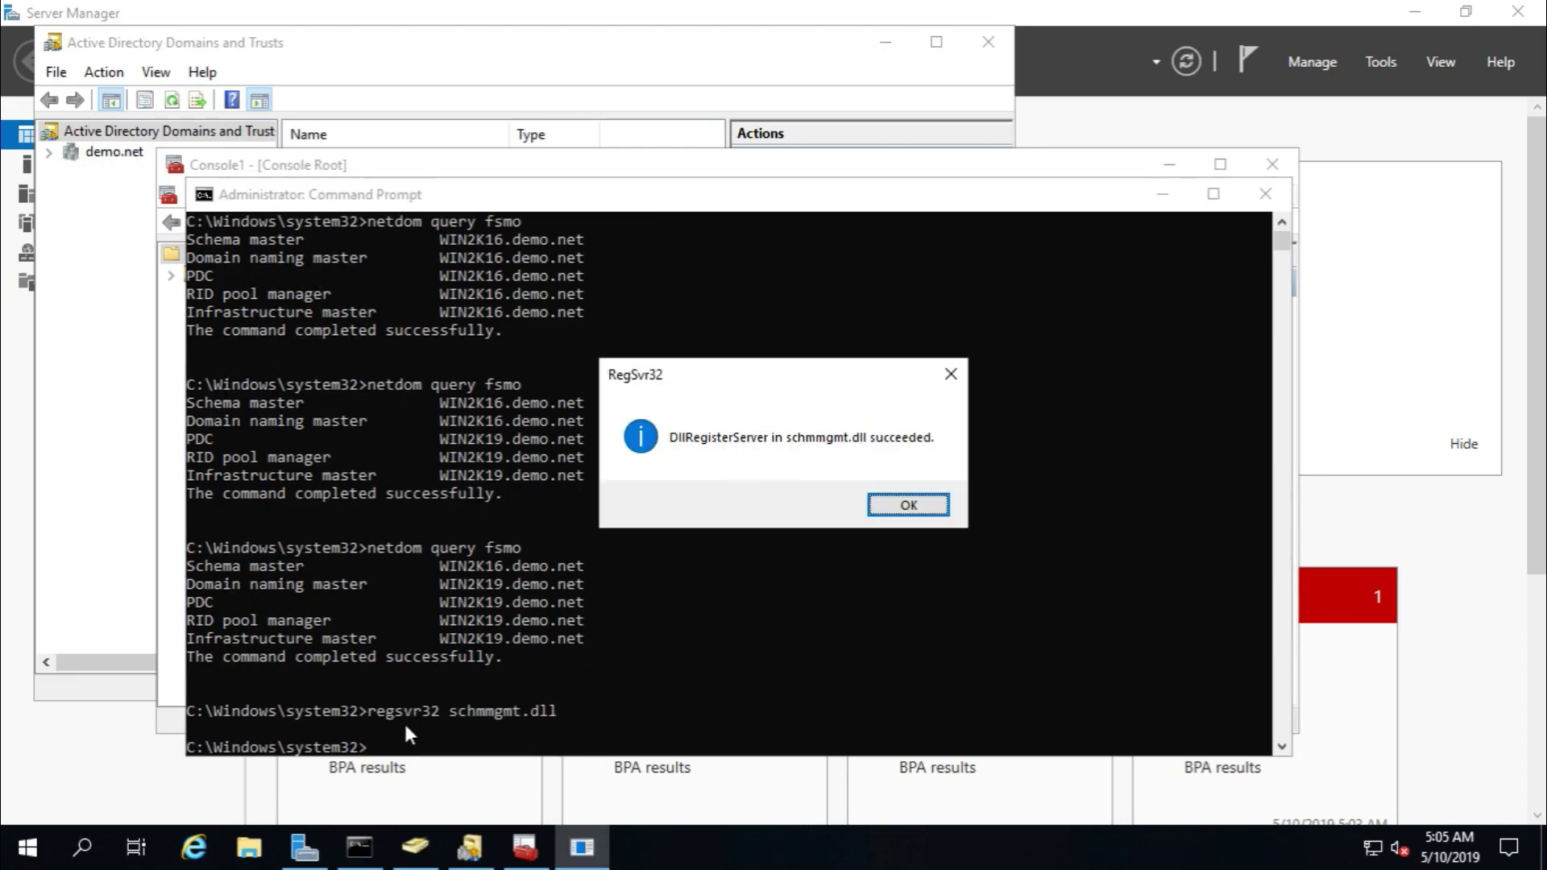
{"action": "left_click", "coordinate": [896, 505]}
{"action": "left_click", "coordinate": [1162, 194]}
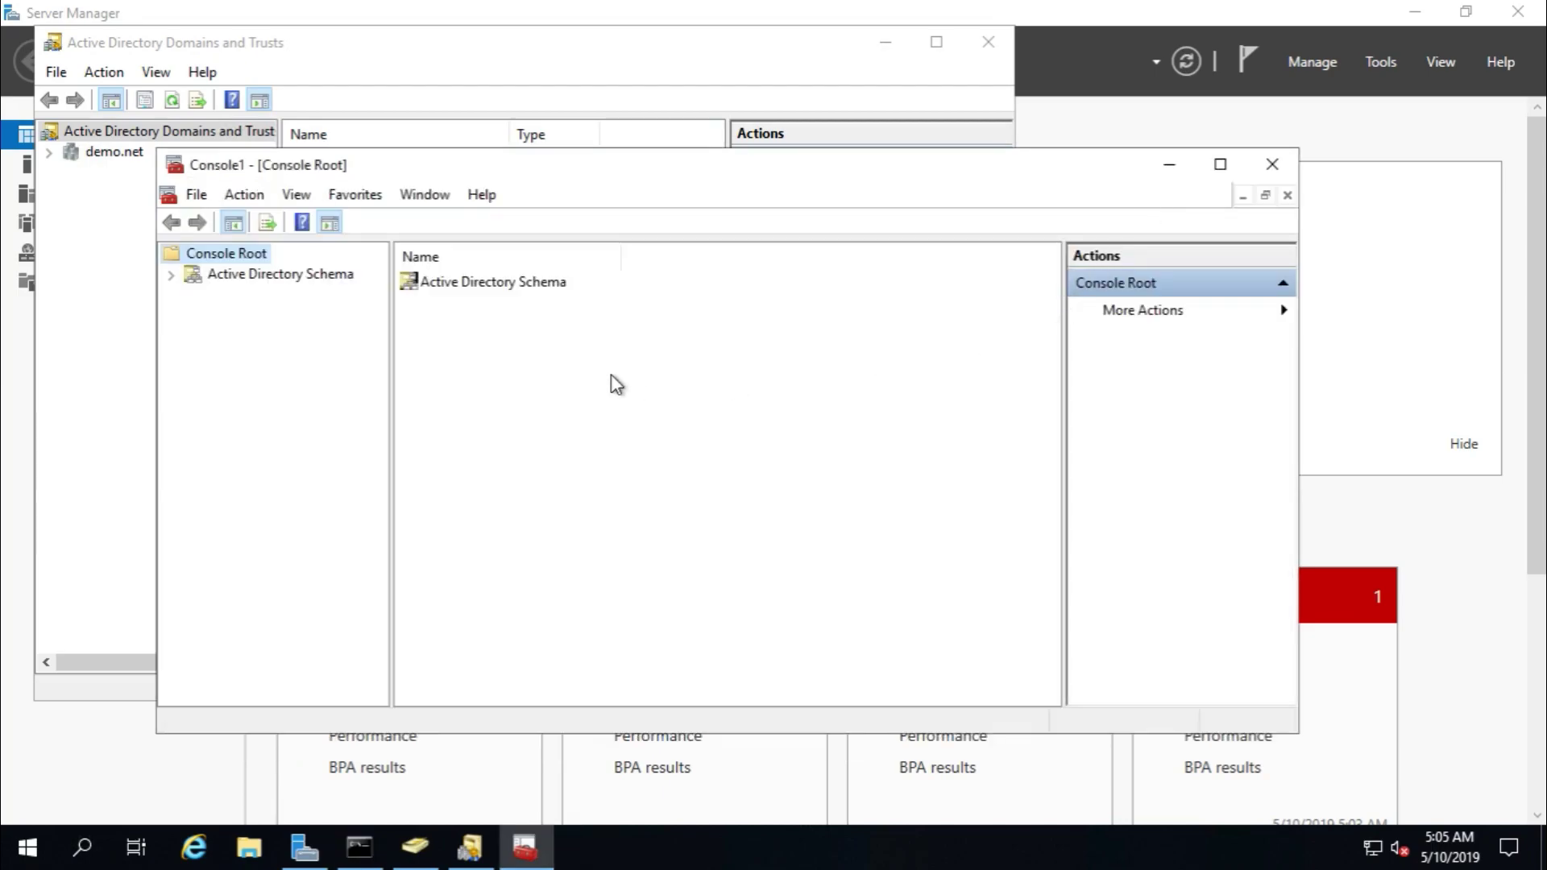
Step: Change the domain controller of the Active Directory Schema snap-in to WIN2K19.demo.net and acknowledge the notice
{"action": "left_click", "coordinate": [266, 274]}
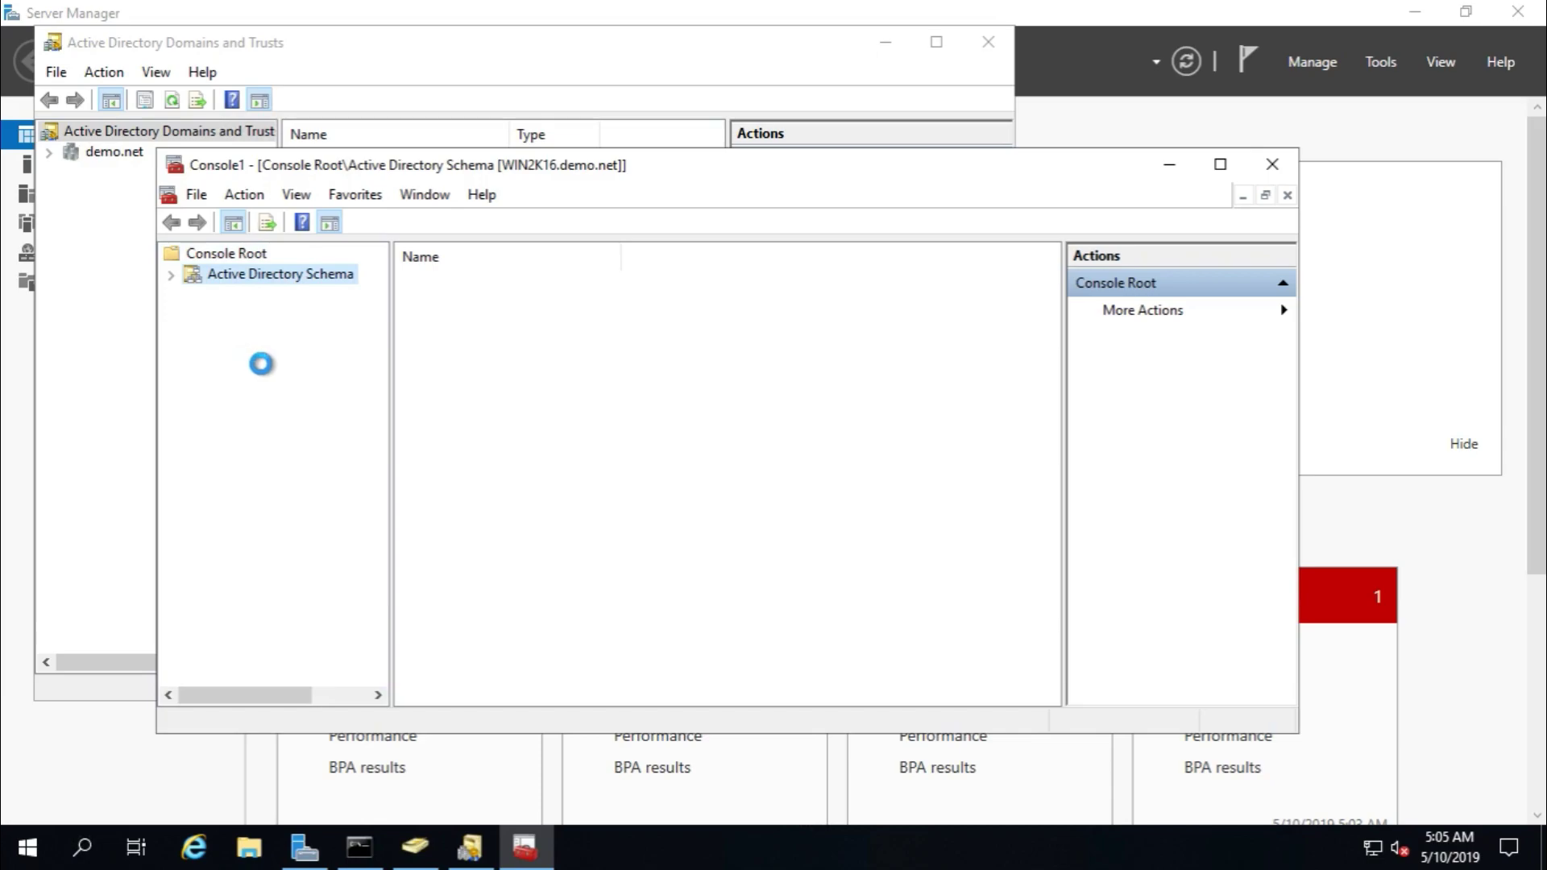
{"action": "right_click", "coordinate": [276, 278]}
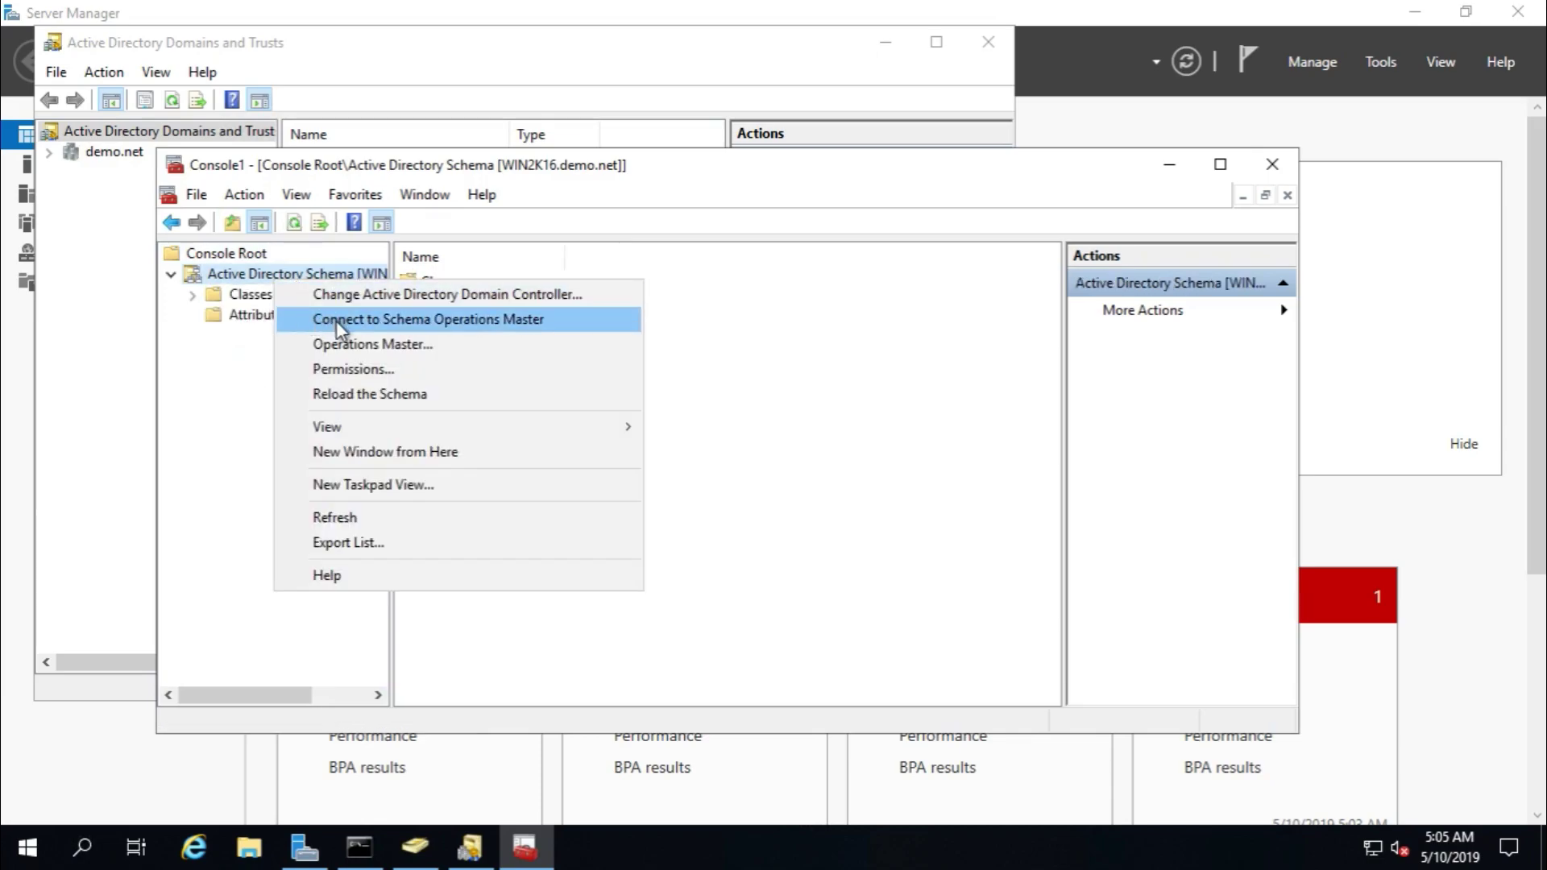
{"action": "left_click", "coordinate": [362, 298]}
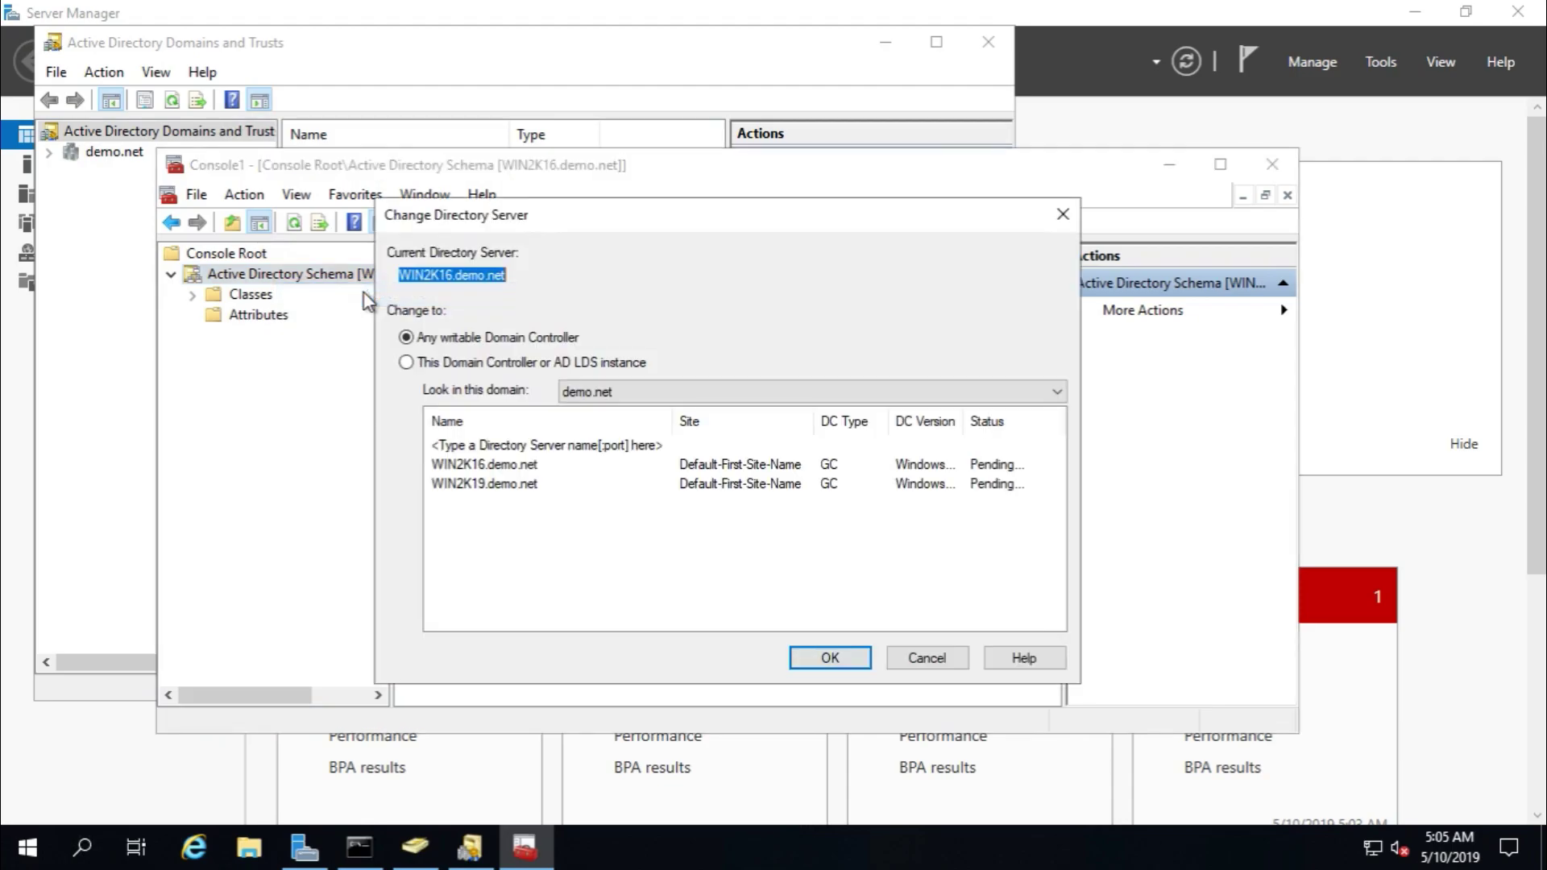
{"action": "left_click", "coordinate": [469, 367]}
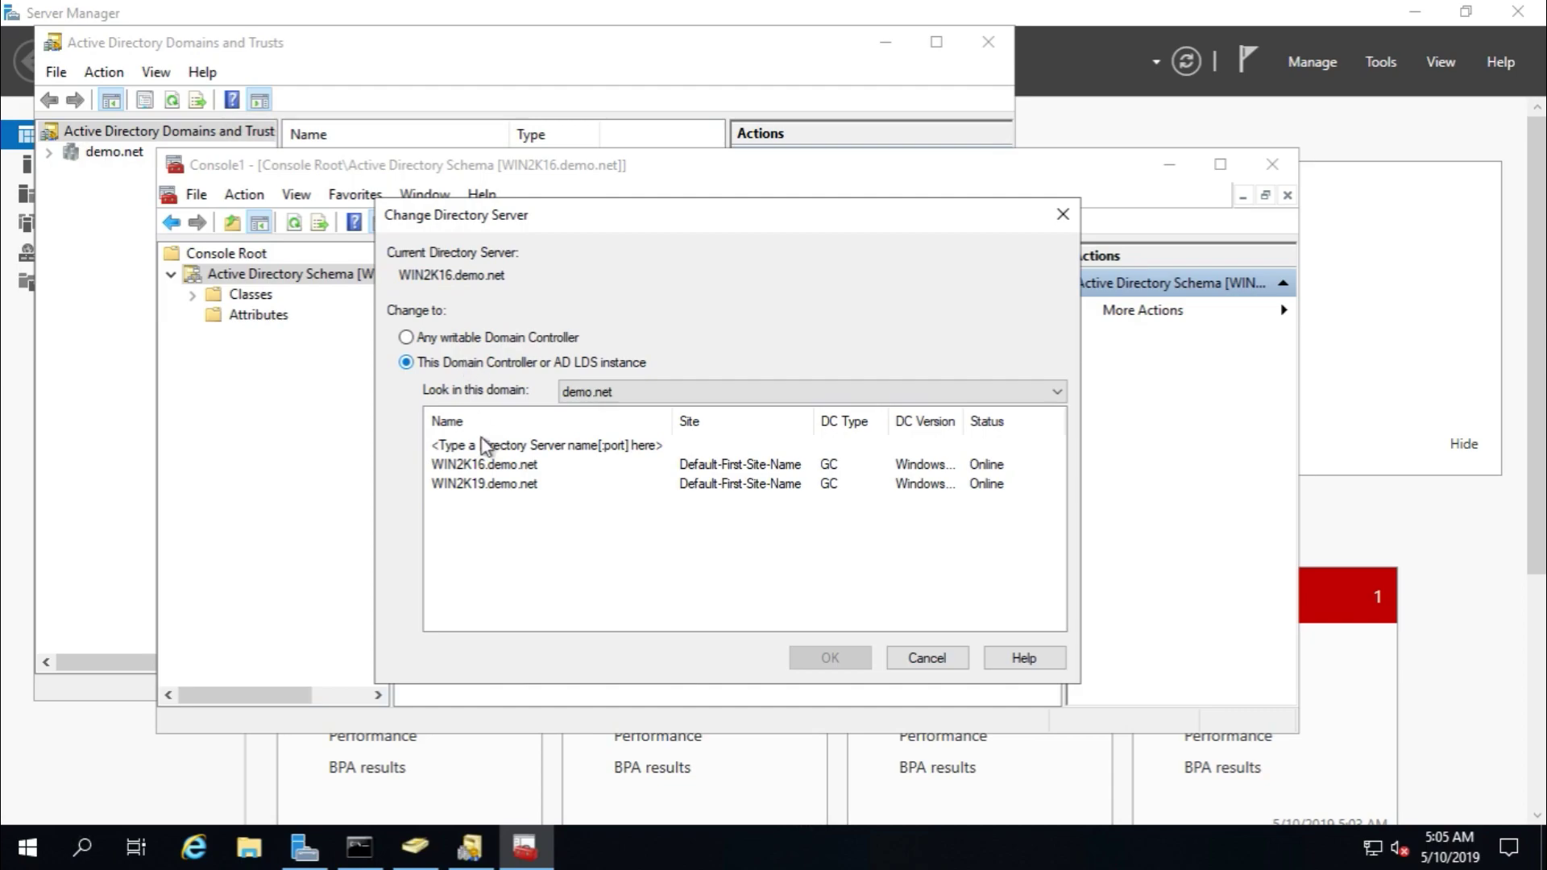
{"action": "left_click", "coordinate": [500, 485]}
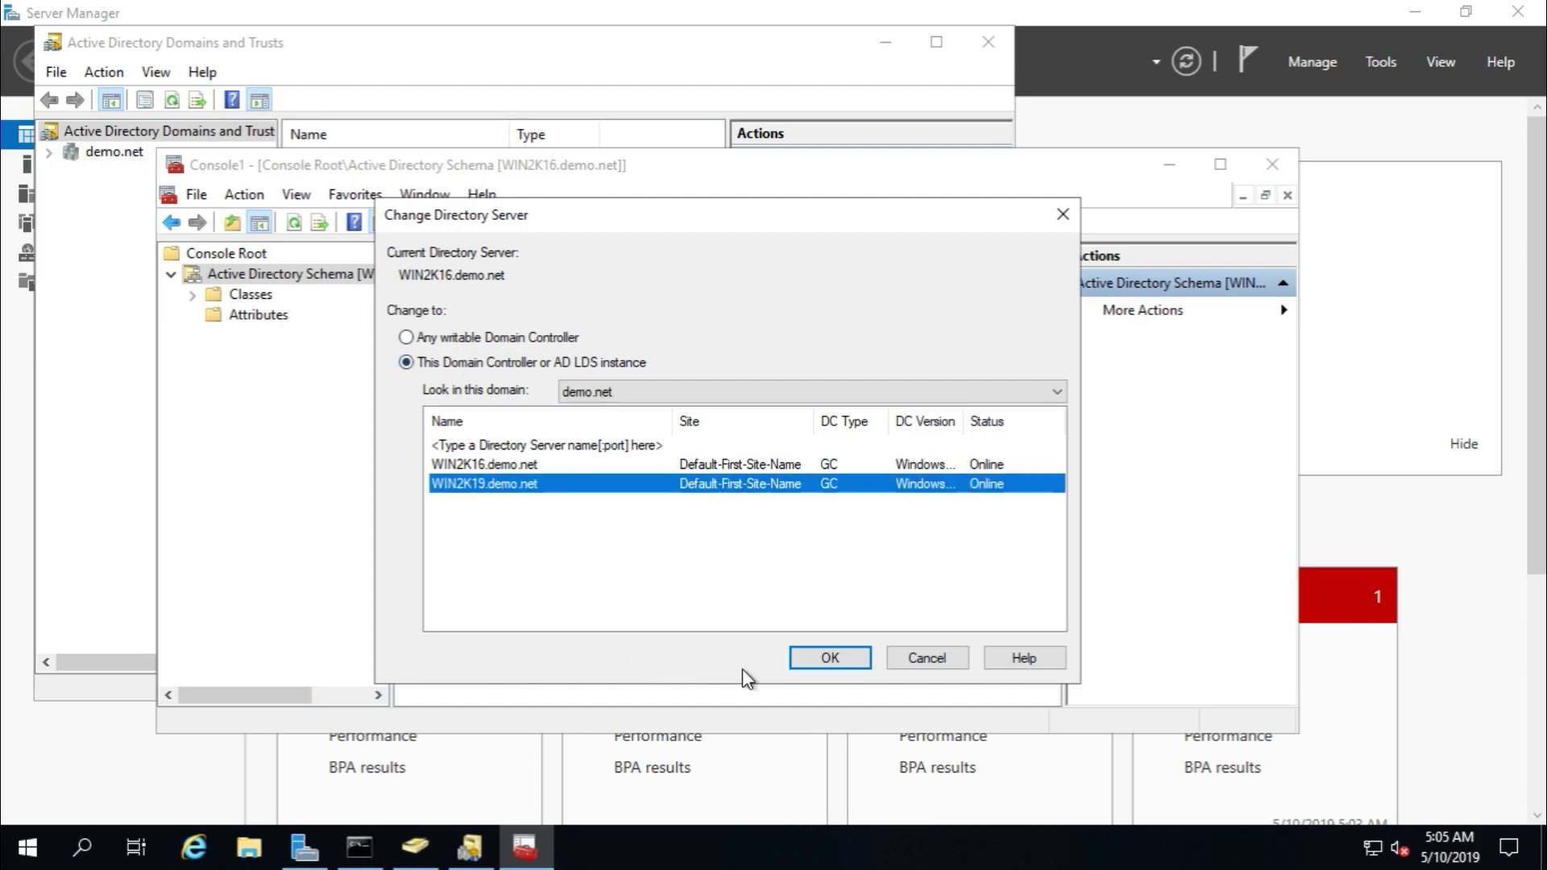
{"action": "left_click", "coordinate": [833, 665]}
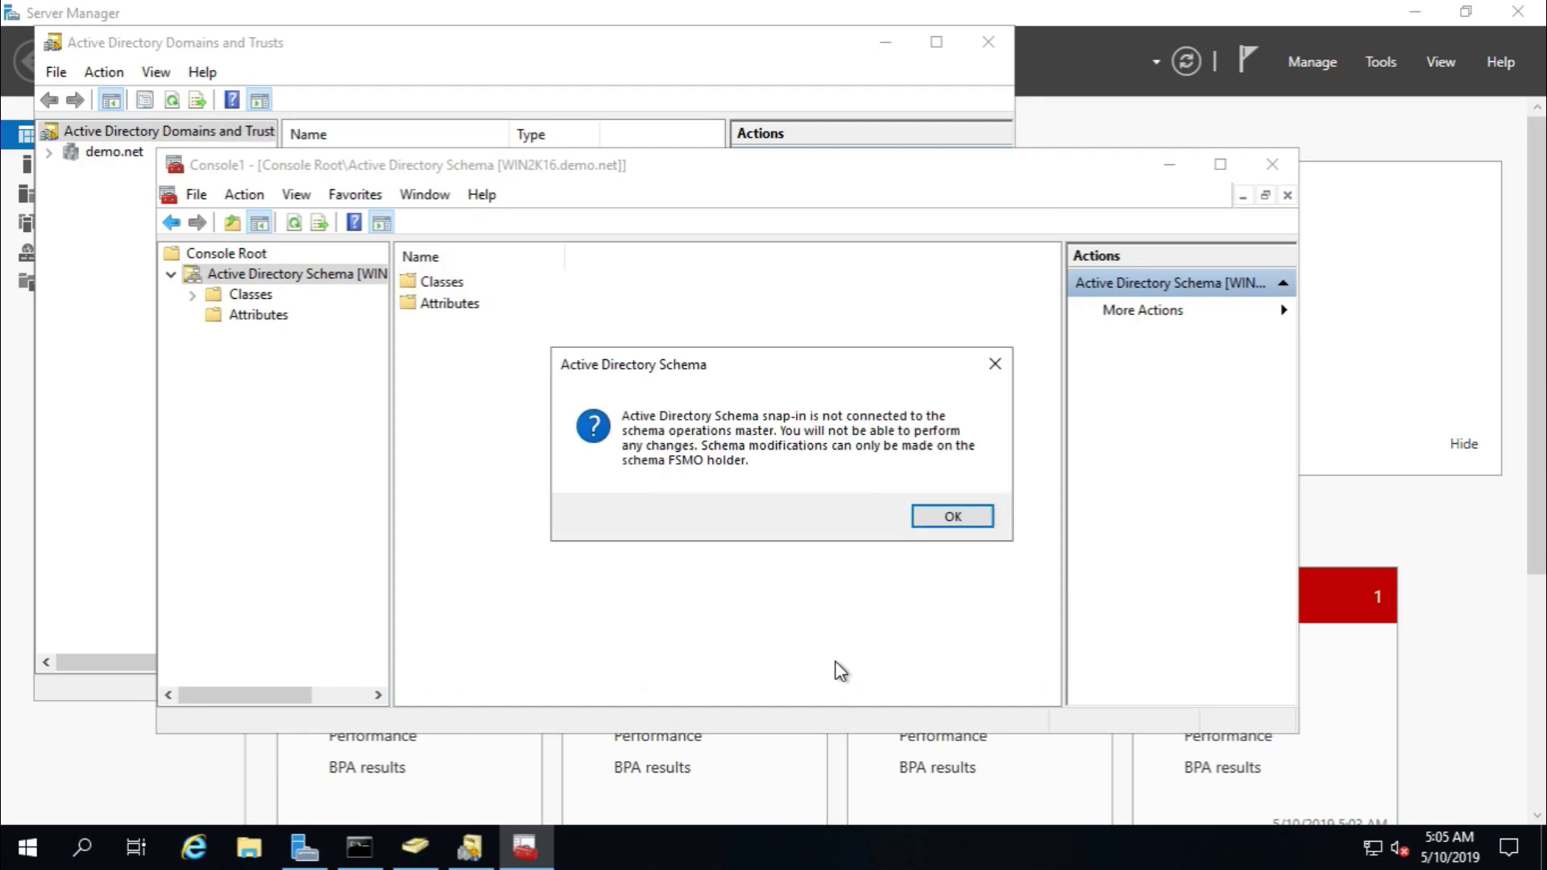
{"action": "left_click", "coordinate": [949, 515]}
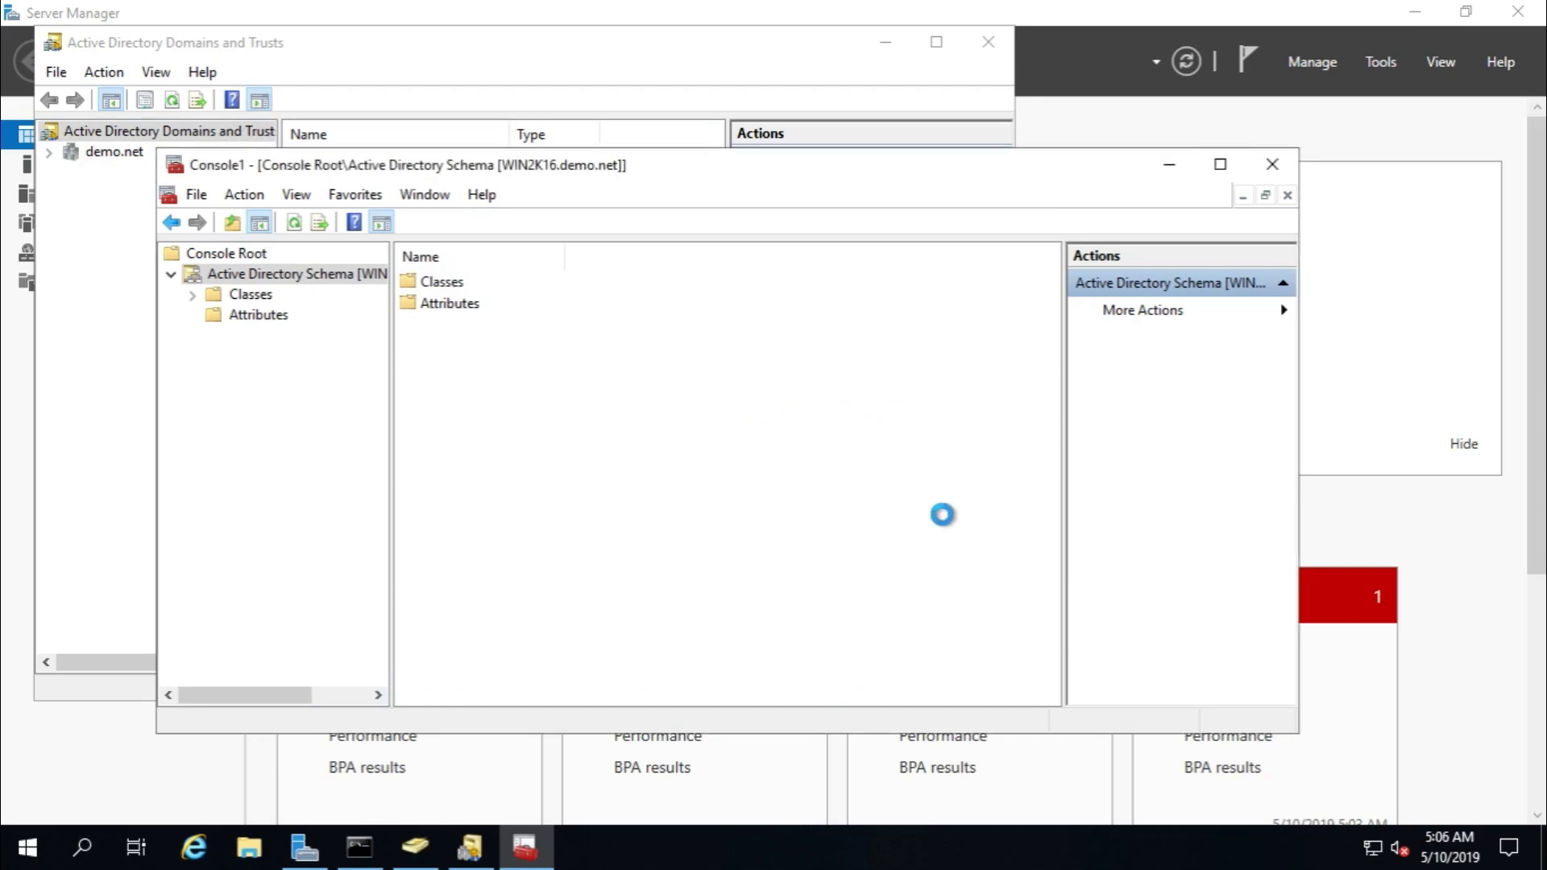
Step: Transfer the schema master role to WIN2K19.demo.net through the schema snap-in's Operations Master dialog and close it
{"action": "right_click", "coordinate": [273, 279]}
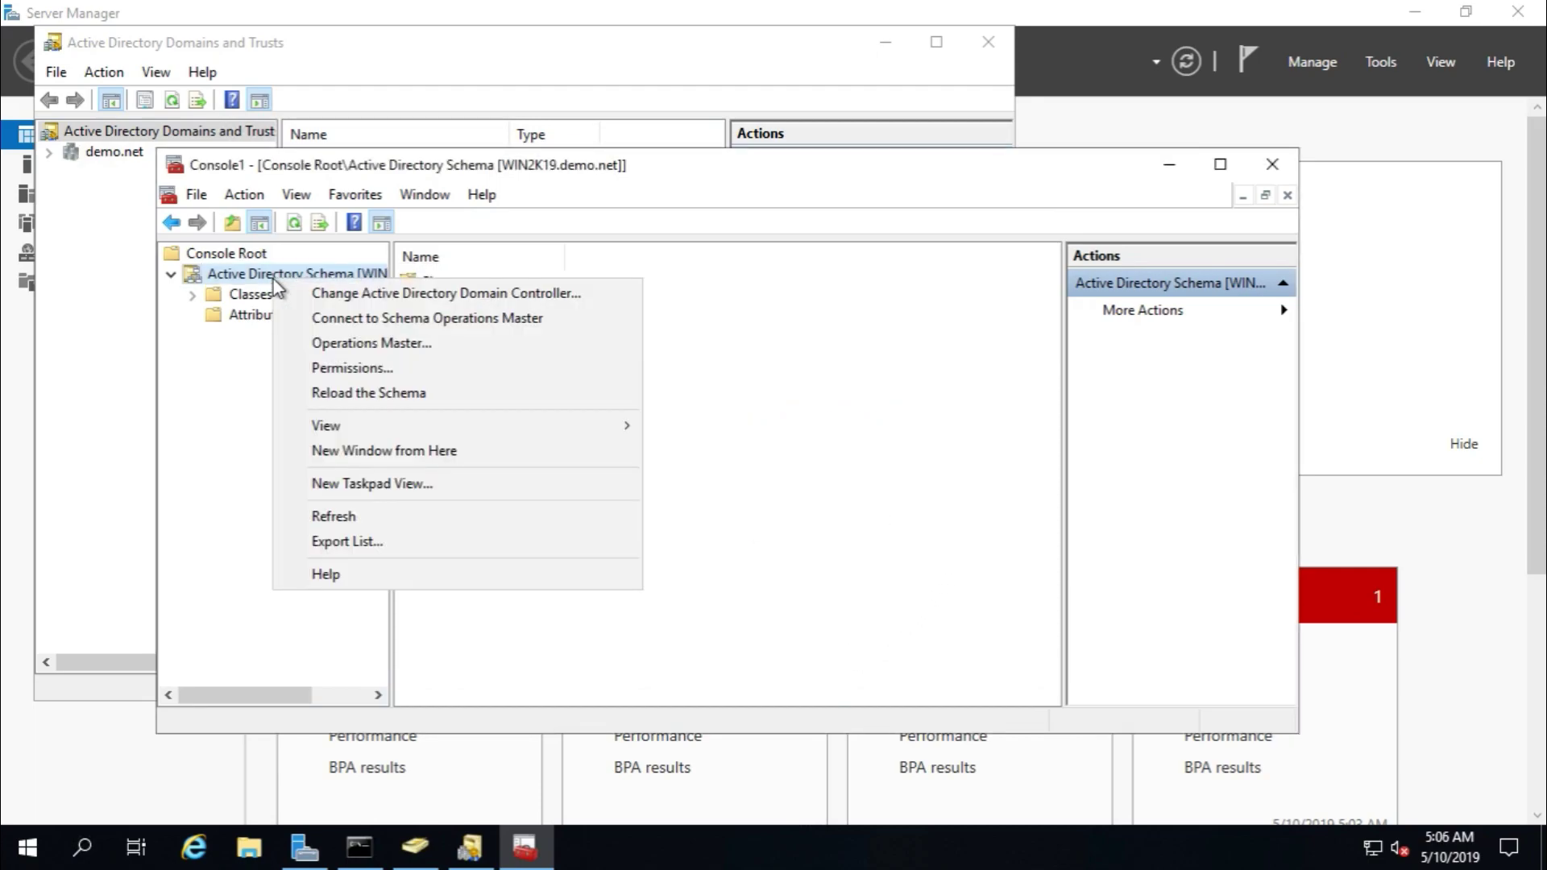
{"action": "left_click", "coordinate": [318, 345]}
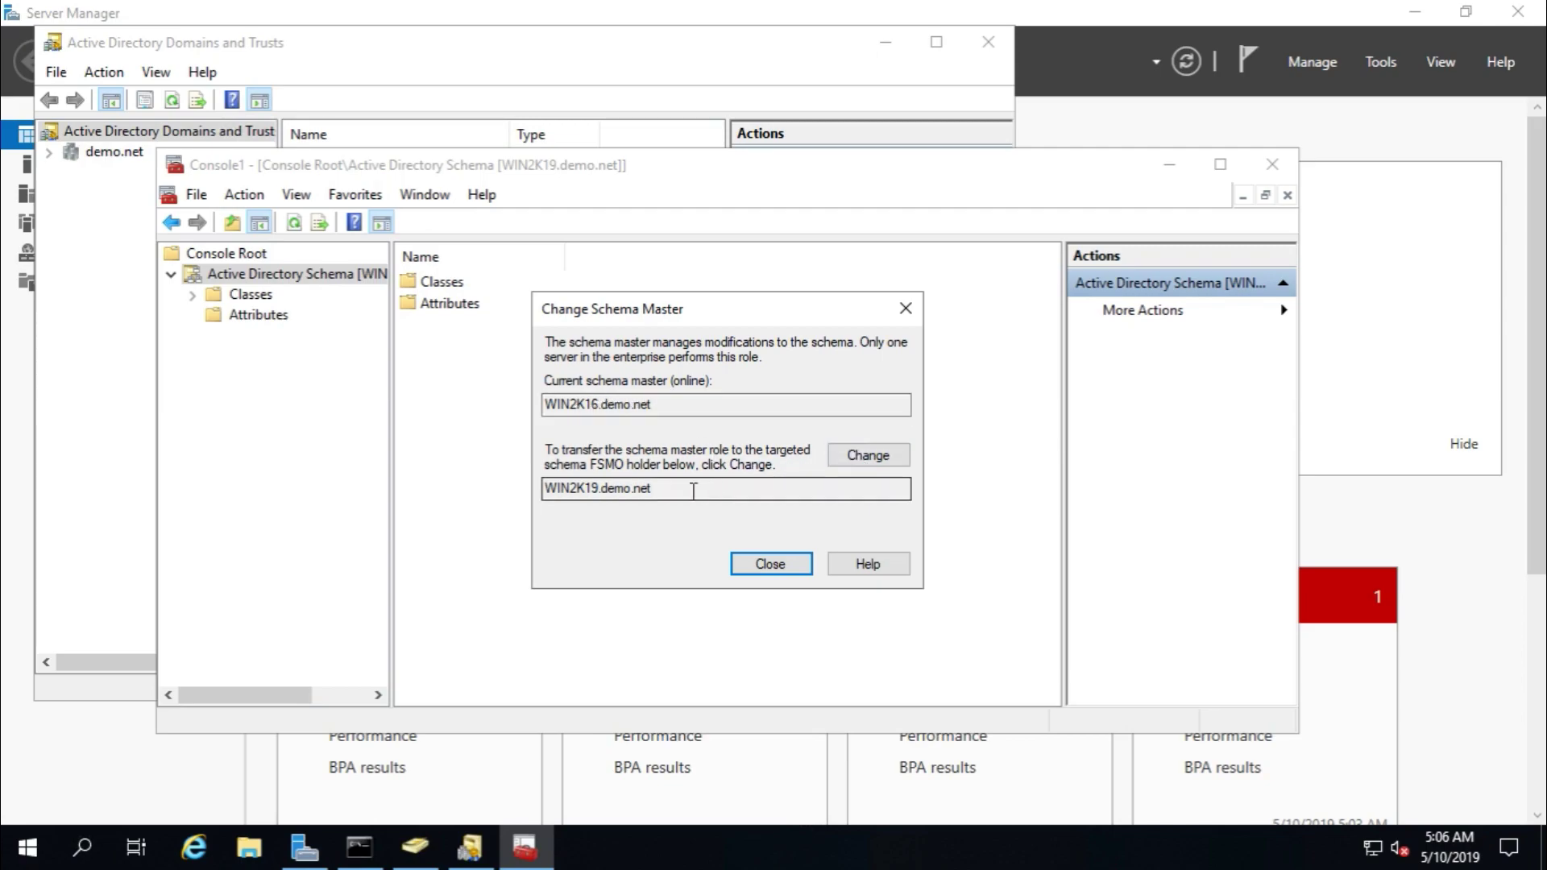
{"action": "left_click", "coordinate": [863, 458]}
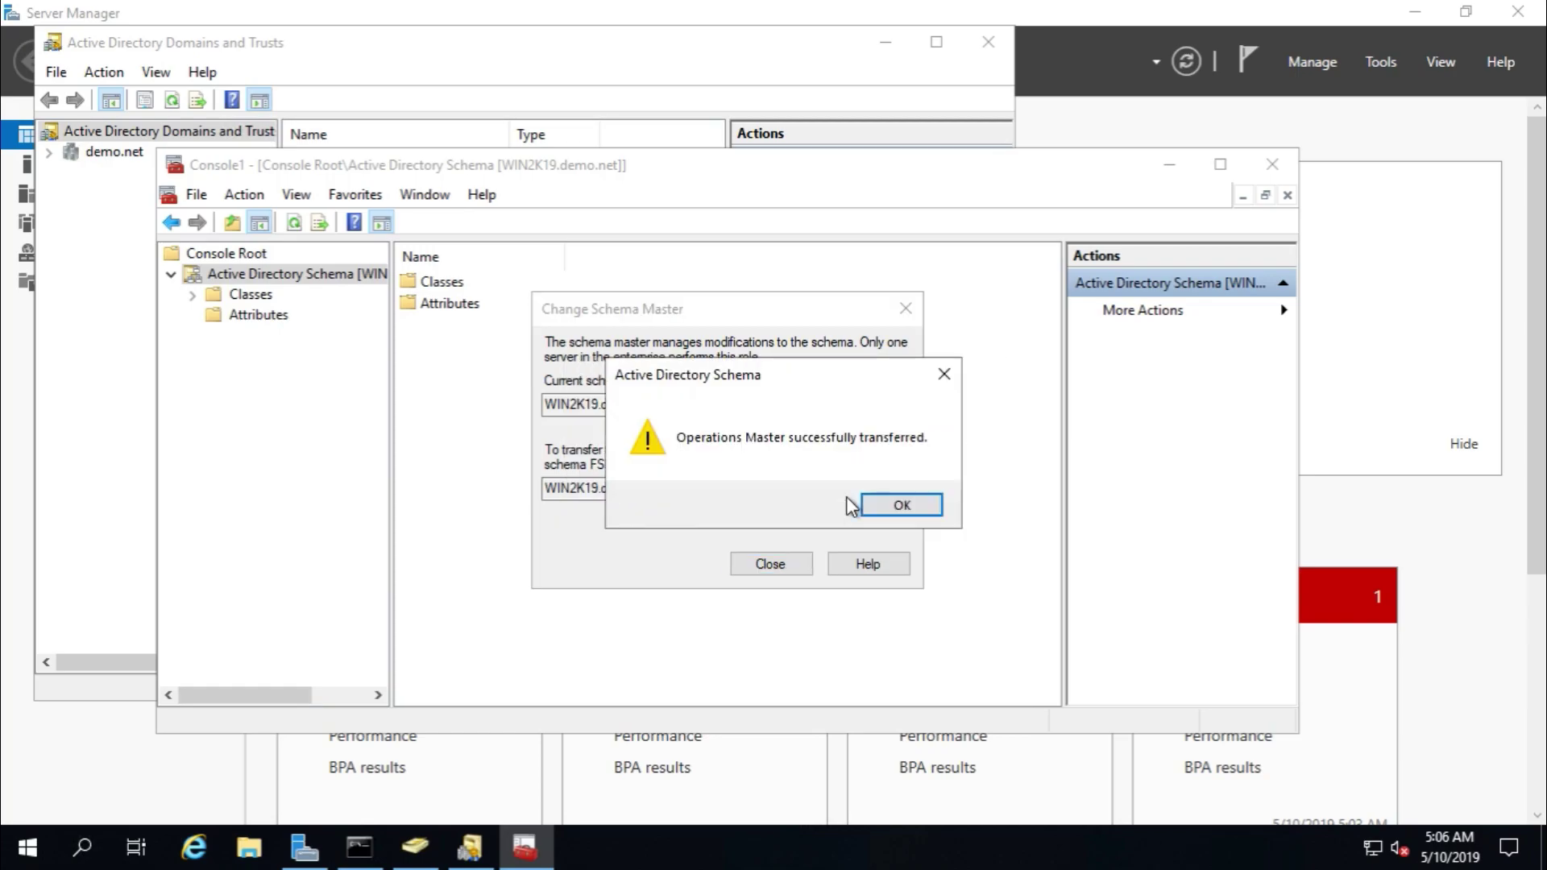
{"action": "left_click", "coordinate": [892, 504]}
{"action": "left_click", "coordinate": [772, 566]}
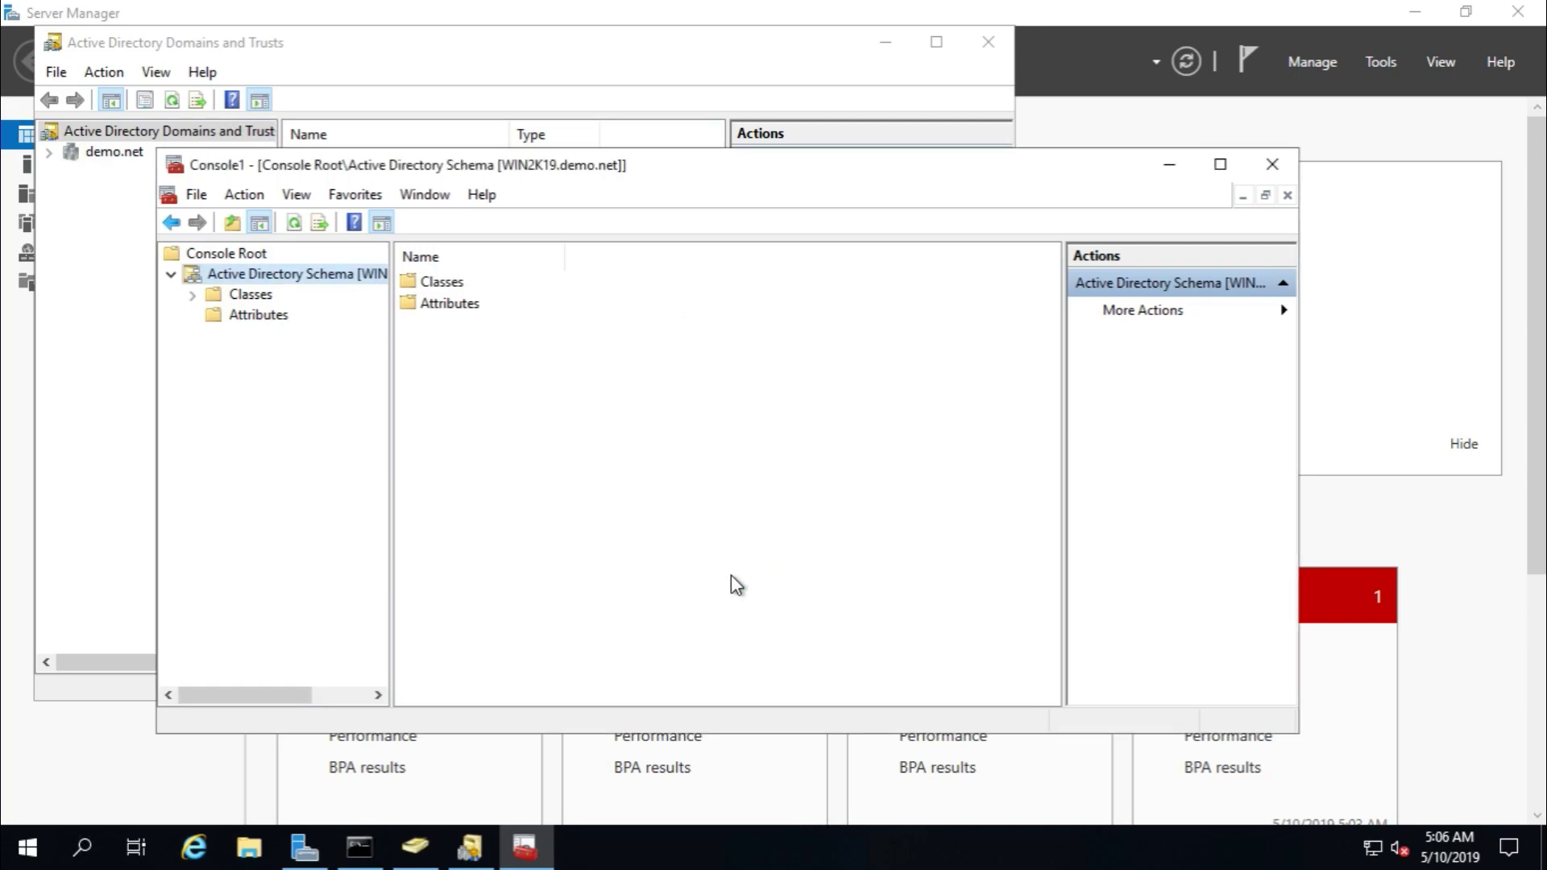
Step: Switch to Command Prompt and rerun netdom query fsmo to check the holders of all five roles
{"action": "left_click", "coordinate": [385, 845]}
{"action": "left_click", "coordinate": [416, 745]}
{"action": "key", "text": "Up"}
{"action": "key", "text": "Up"}
{"action": "scroll", "coordinate": [691, 596], "scroll_direction": "down", "scroll_amount": 2}
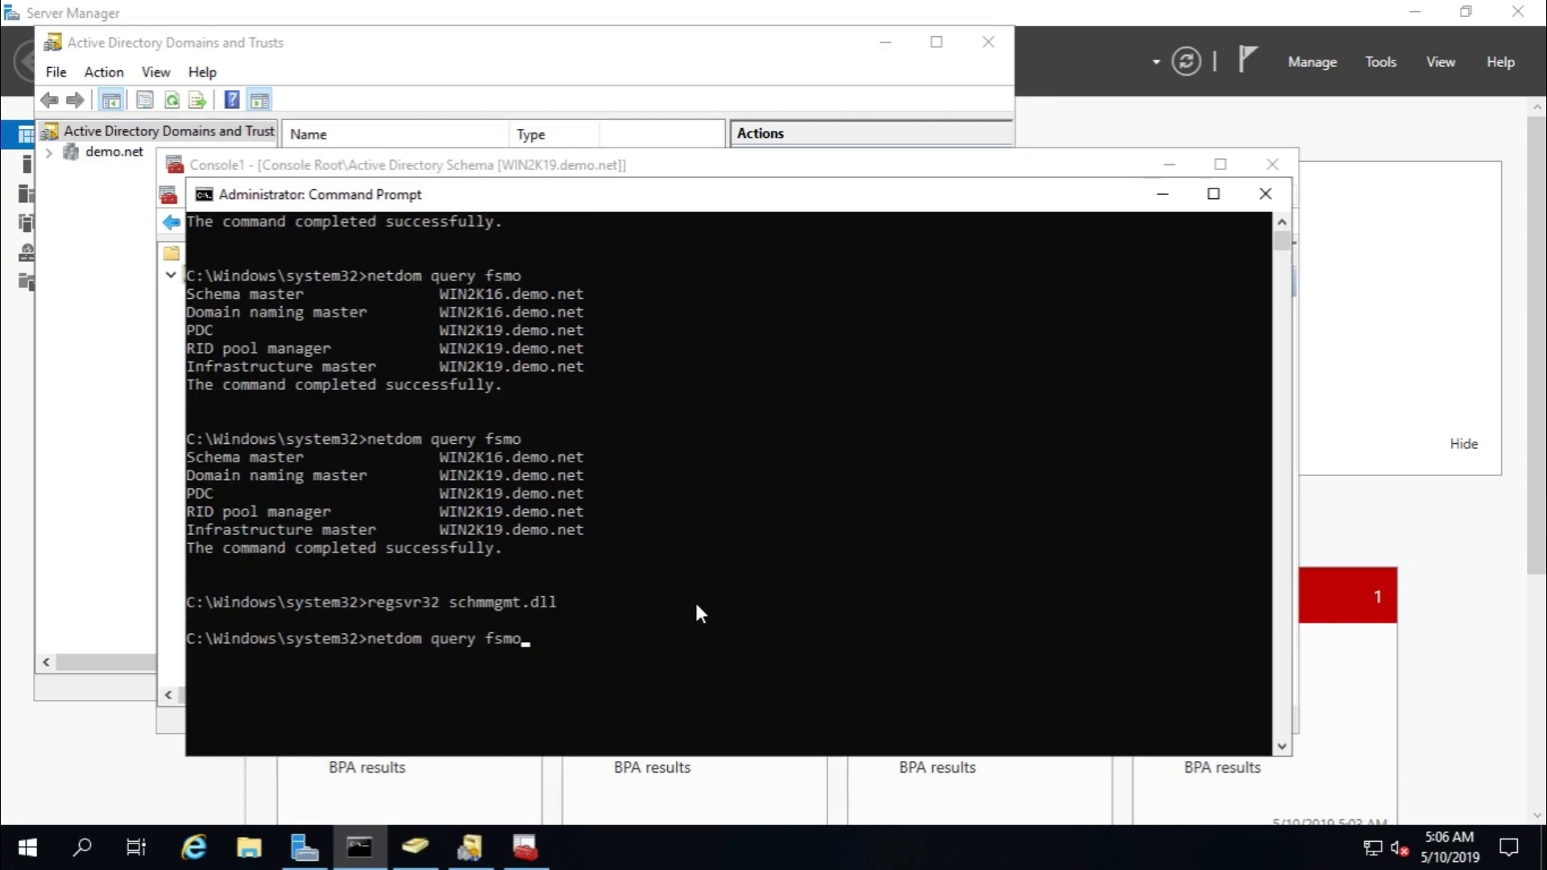
{"action": "key", "text": "Return"}
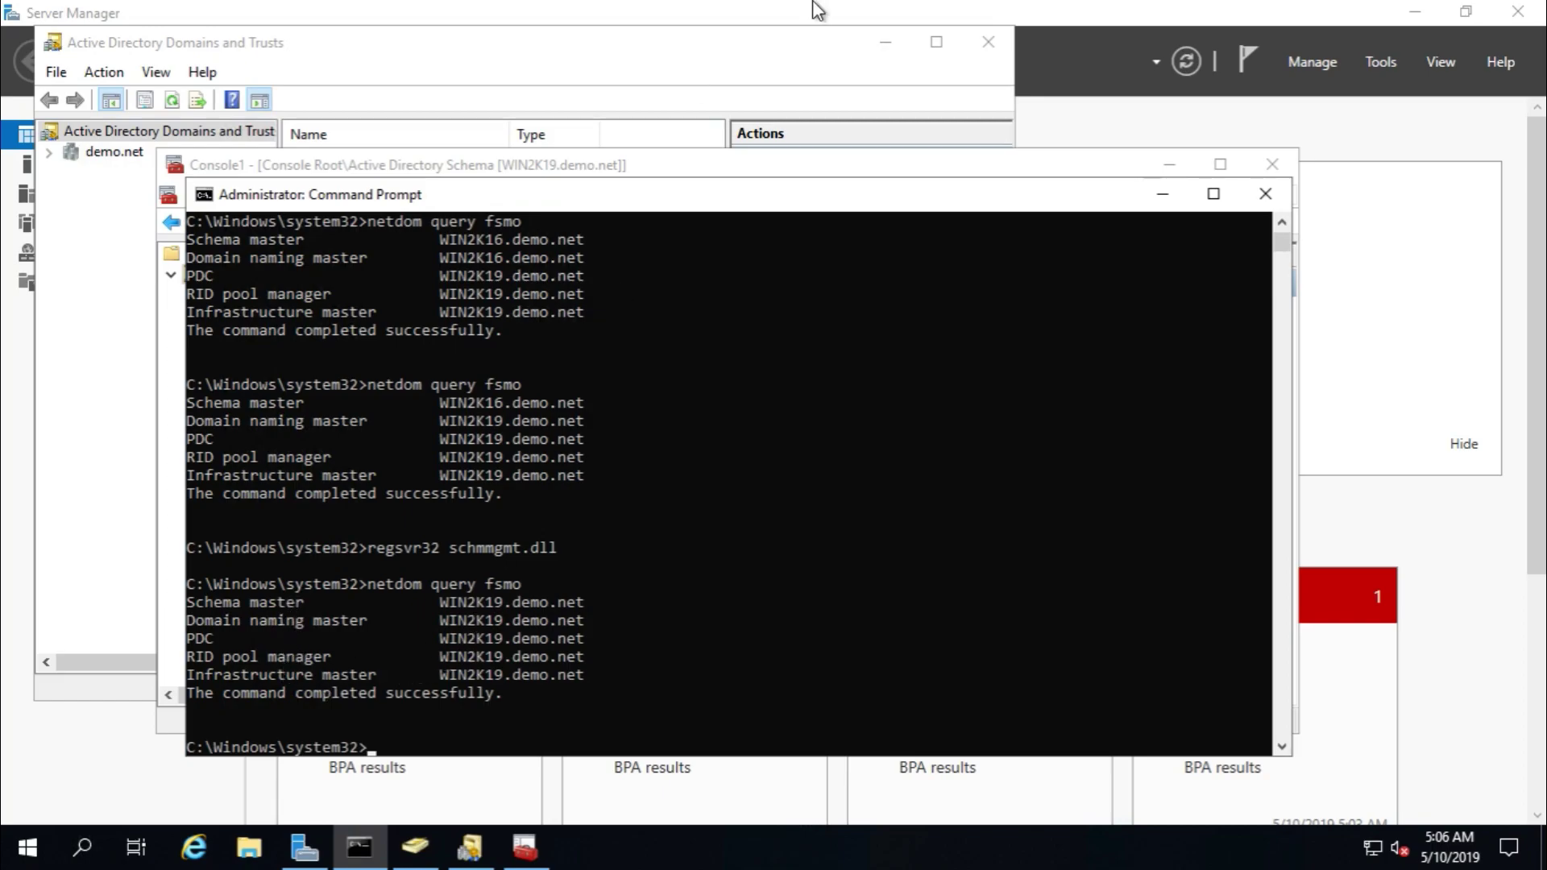
Step: Leave the remote session to review the migration checklist in Nitro Pro, and return to the win2k19 remote desktop
{"action": "left_click", "coordinate": [997, 18]}
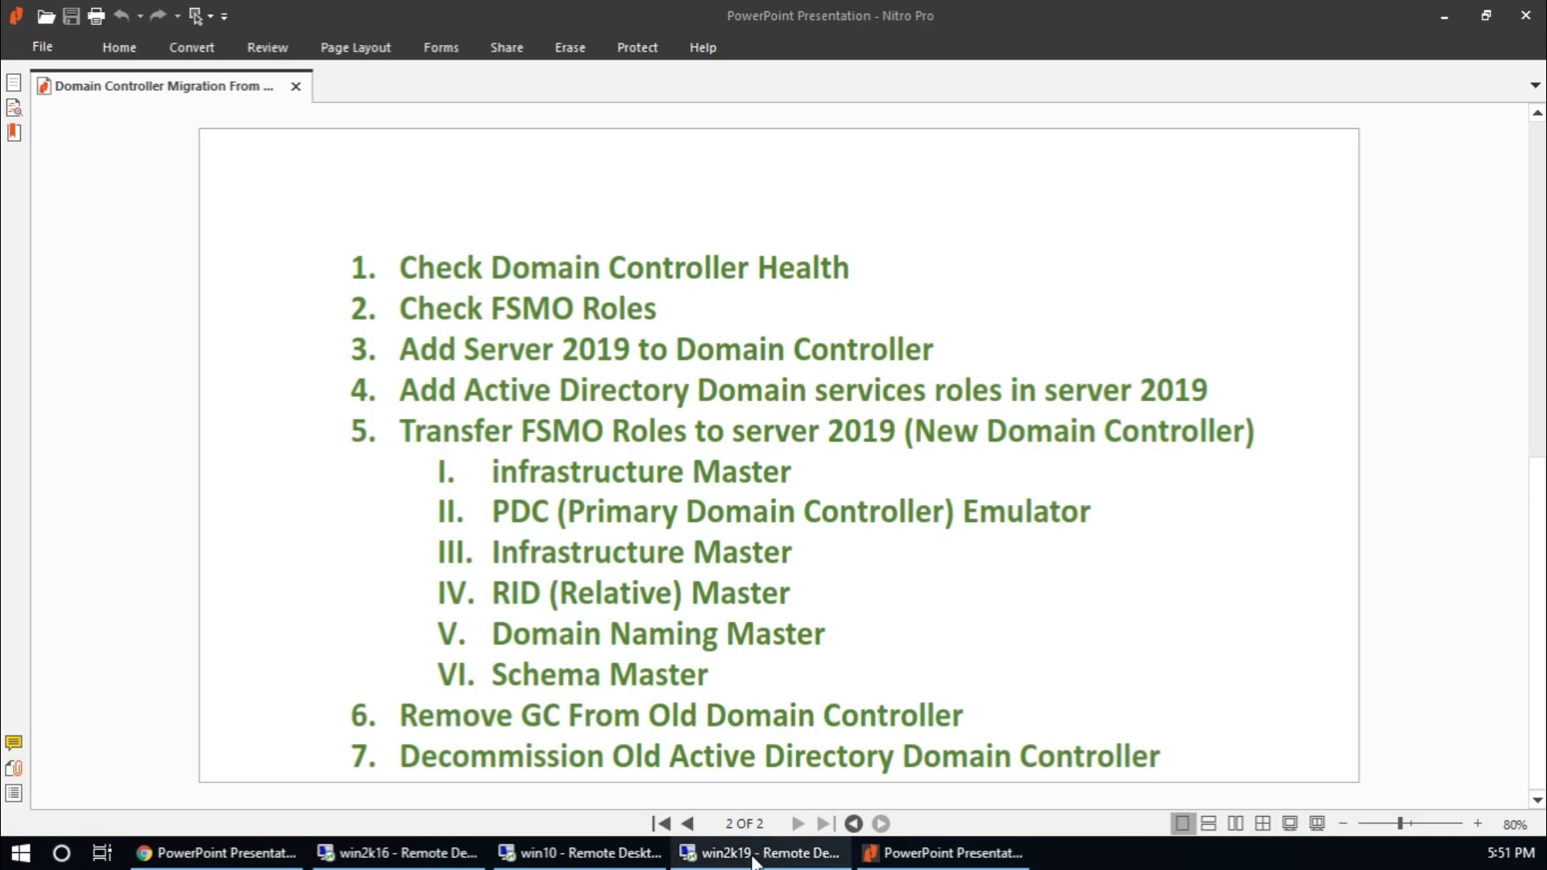
{"action": "mouse_move", "coordinate": [753, 860]}
{"action": "left_click", "coordinate": [747, 792]}
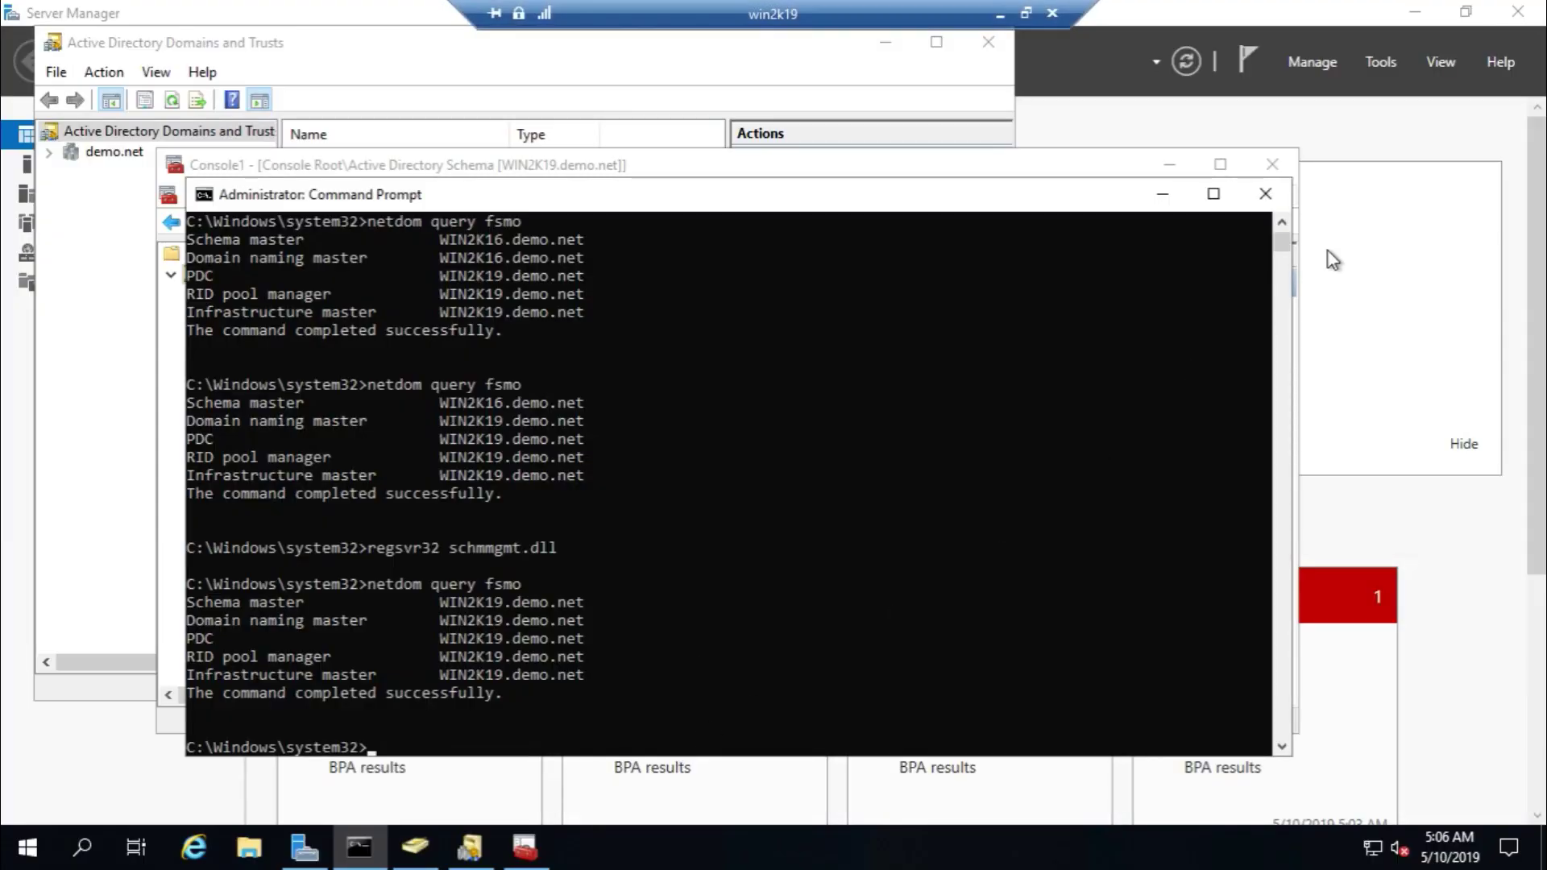
Step: Minimize the prompt, schema console and Domains and Trusts windows, and open Active Directory Users and Computers from Server Manager
{"action": "left_click", "coordinate": [1161, 193]}
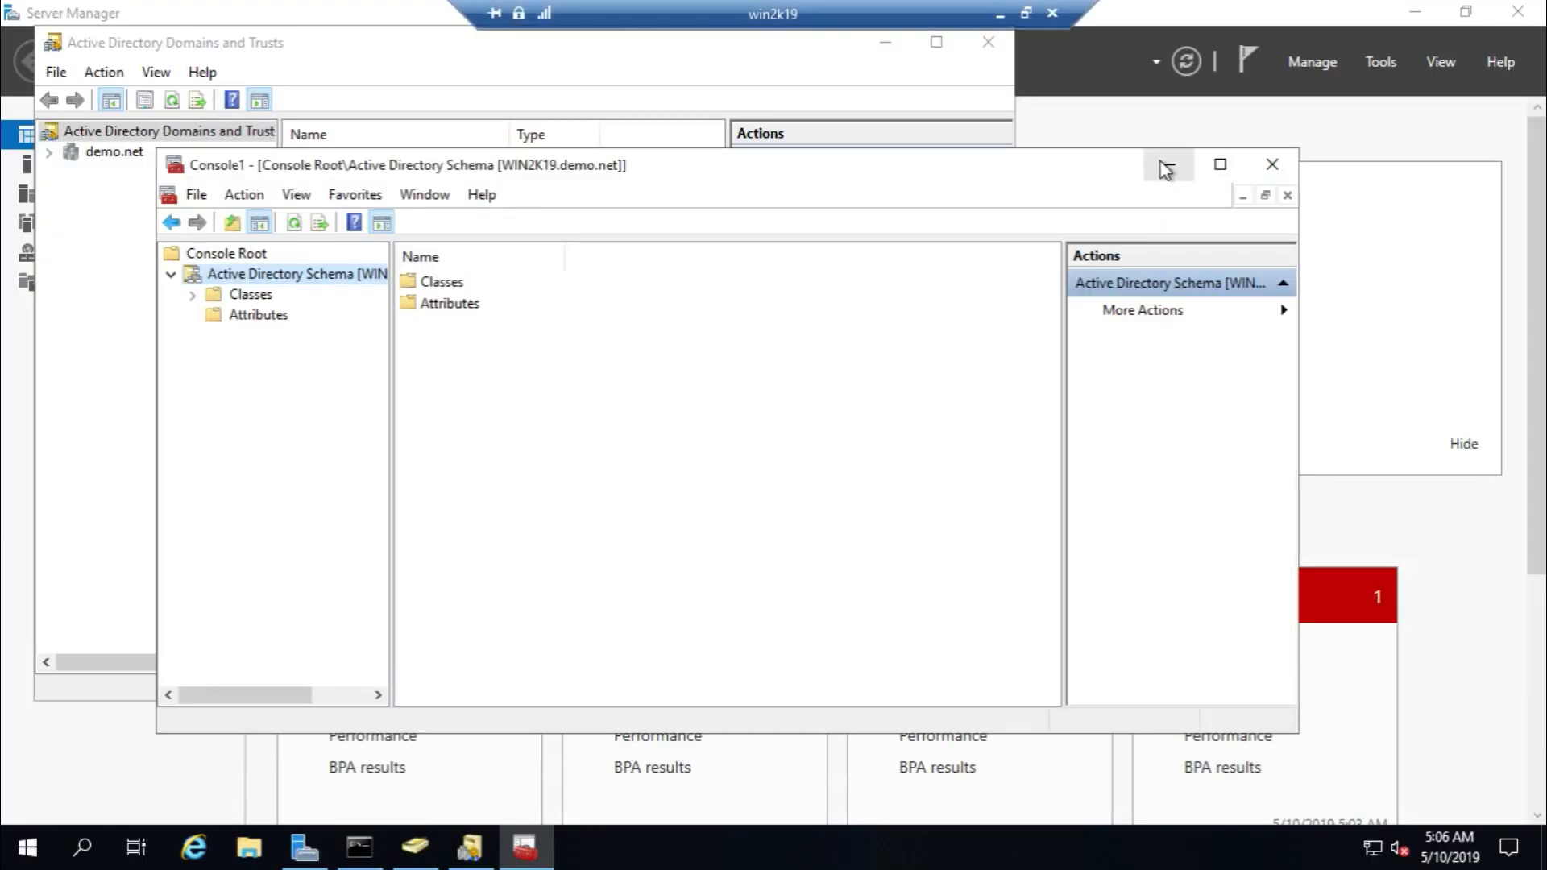
{"action": "left_click", "coordinate": [1169, 163]}
{"action": "left_click", "coordinate": [885, 42]}
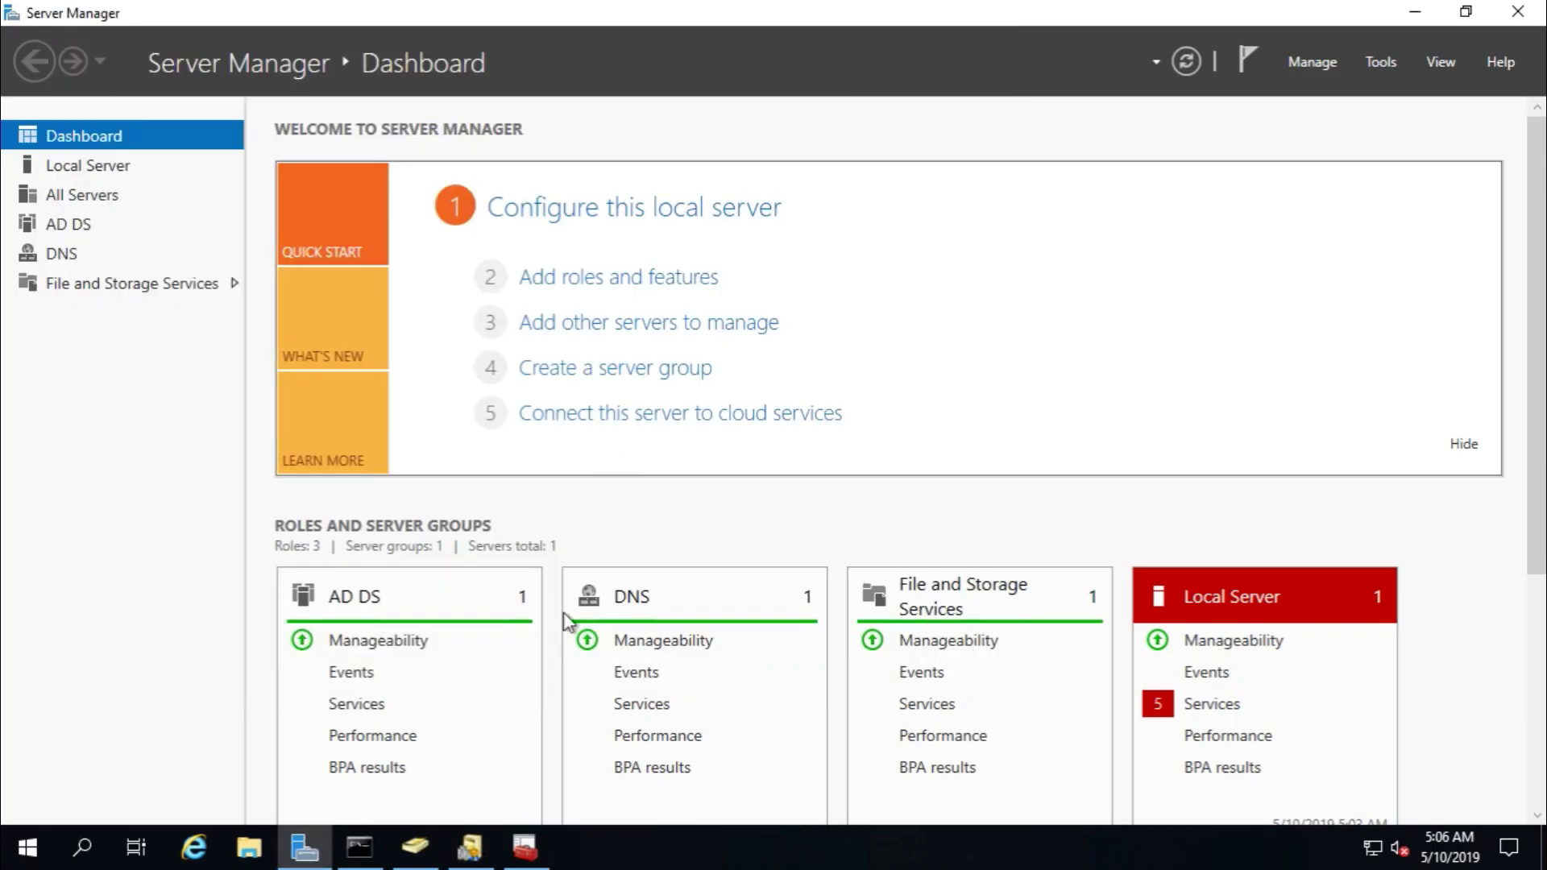
{"action": "left_click", "coordinate": [415, 846]}
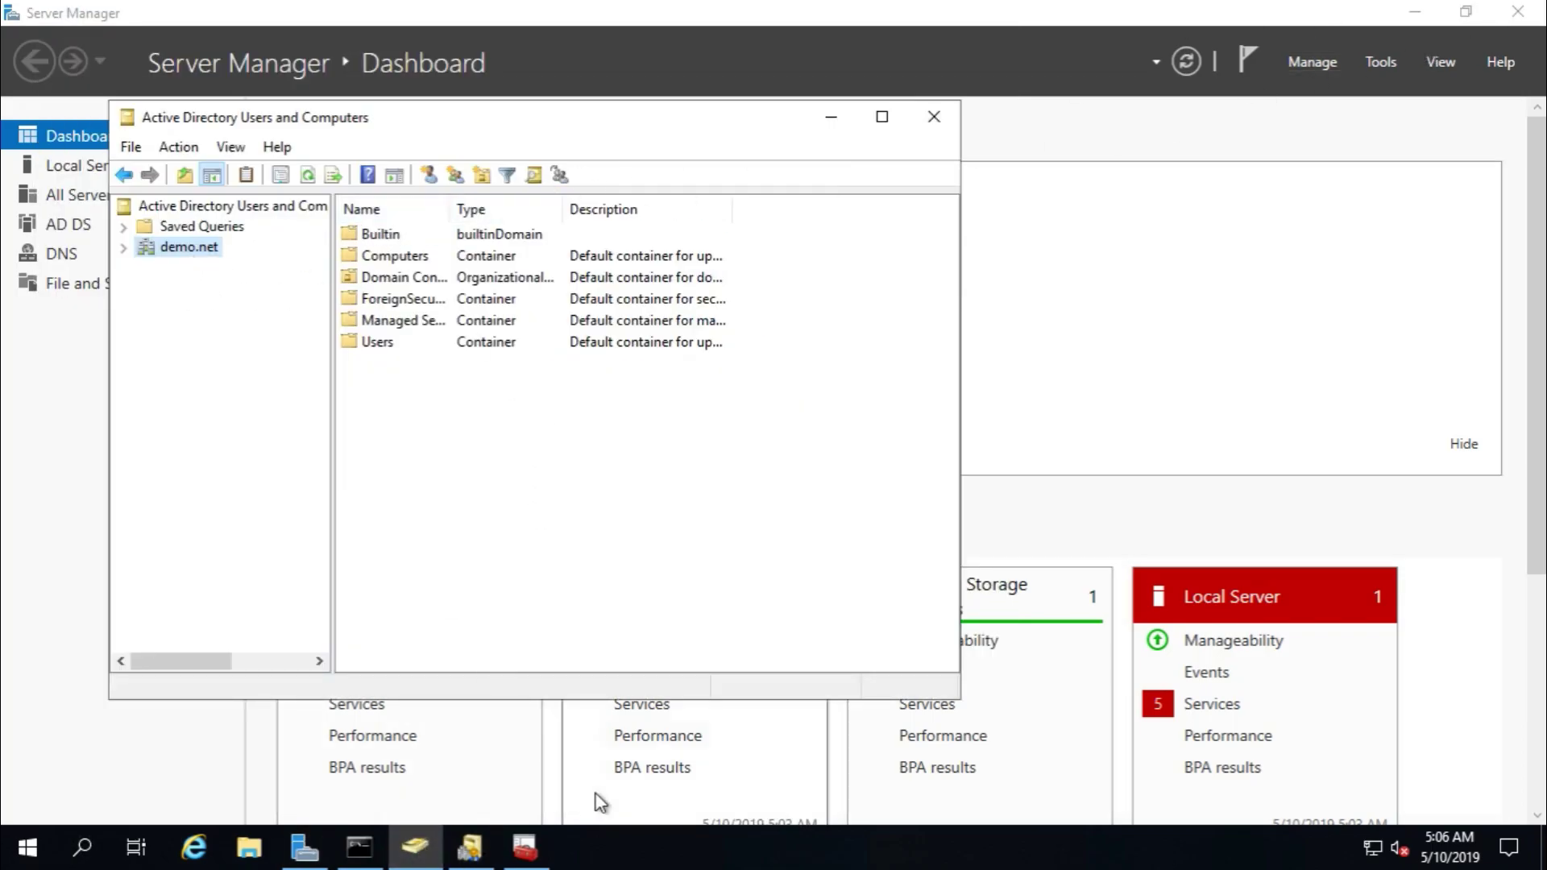
{"action": "left_click", "coordinate": [1377, 64]}
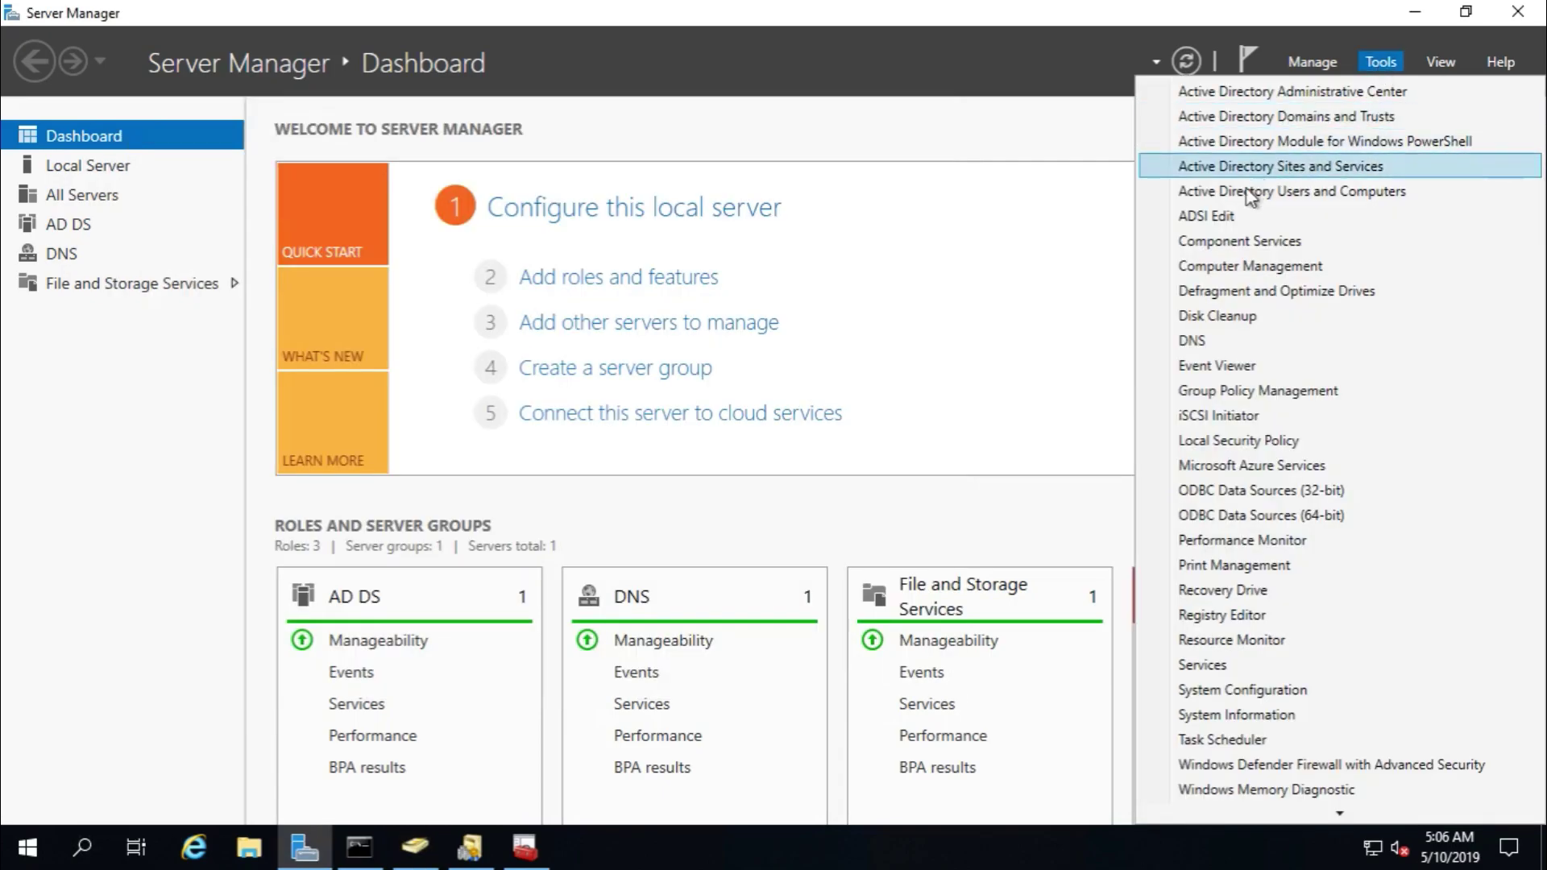
{"action": "left_click", "coordinate": [1251, 191]}
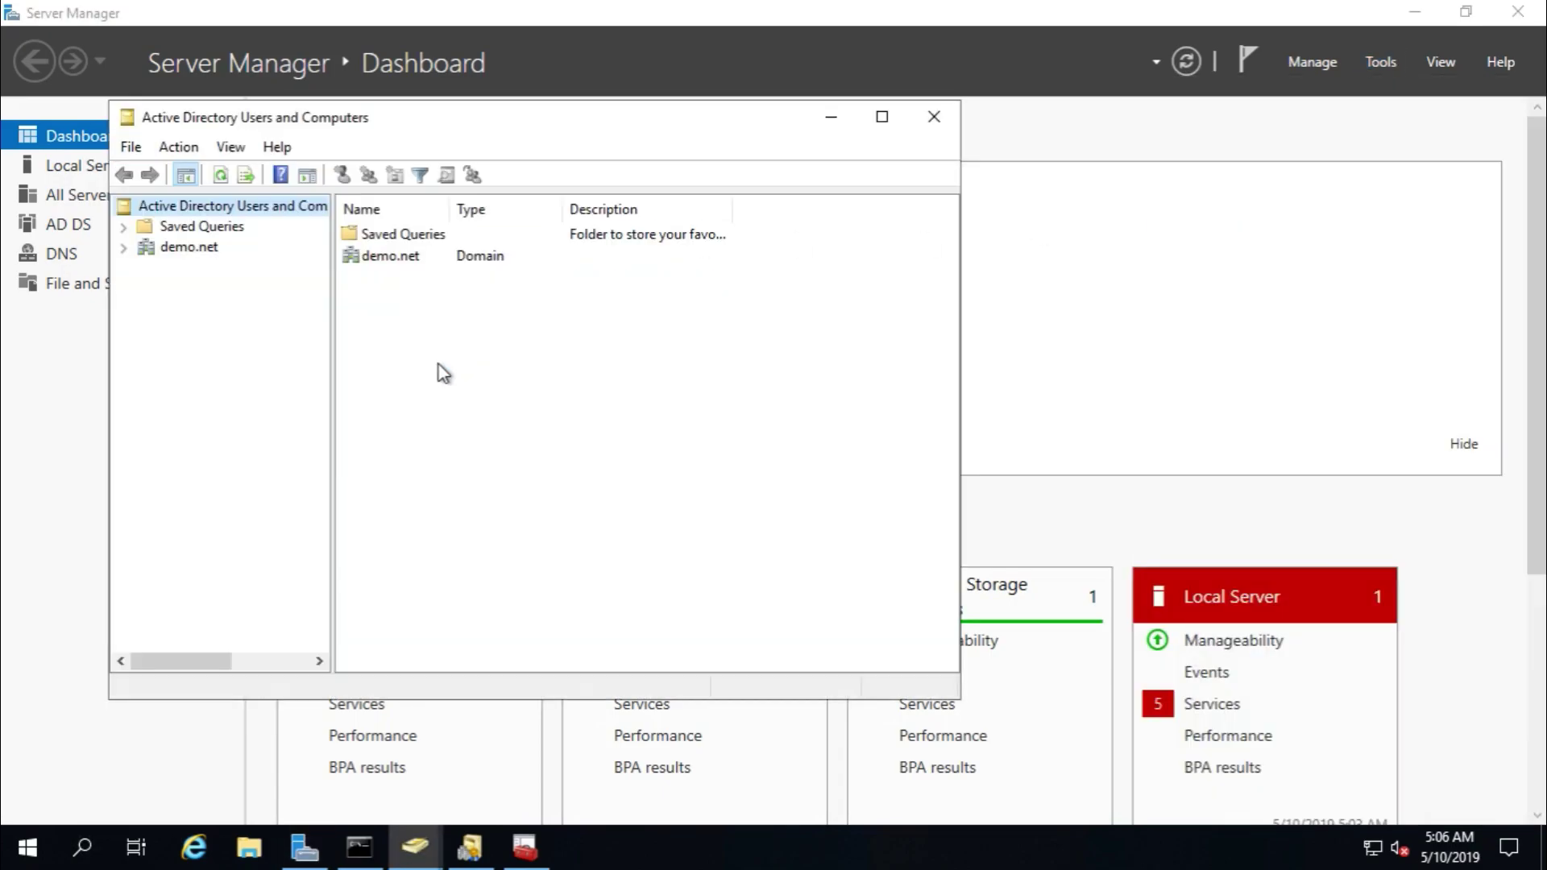
Step: Open the NTDS Settings from the properties of WIN2K16 in the Domain Controllers unit of demo.net
{"action": "left_click", "coordinate": [185, 248]}
{"action": "left_click", "coordinate": [185, 249]}
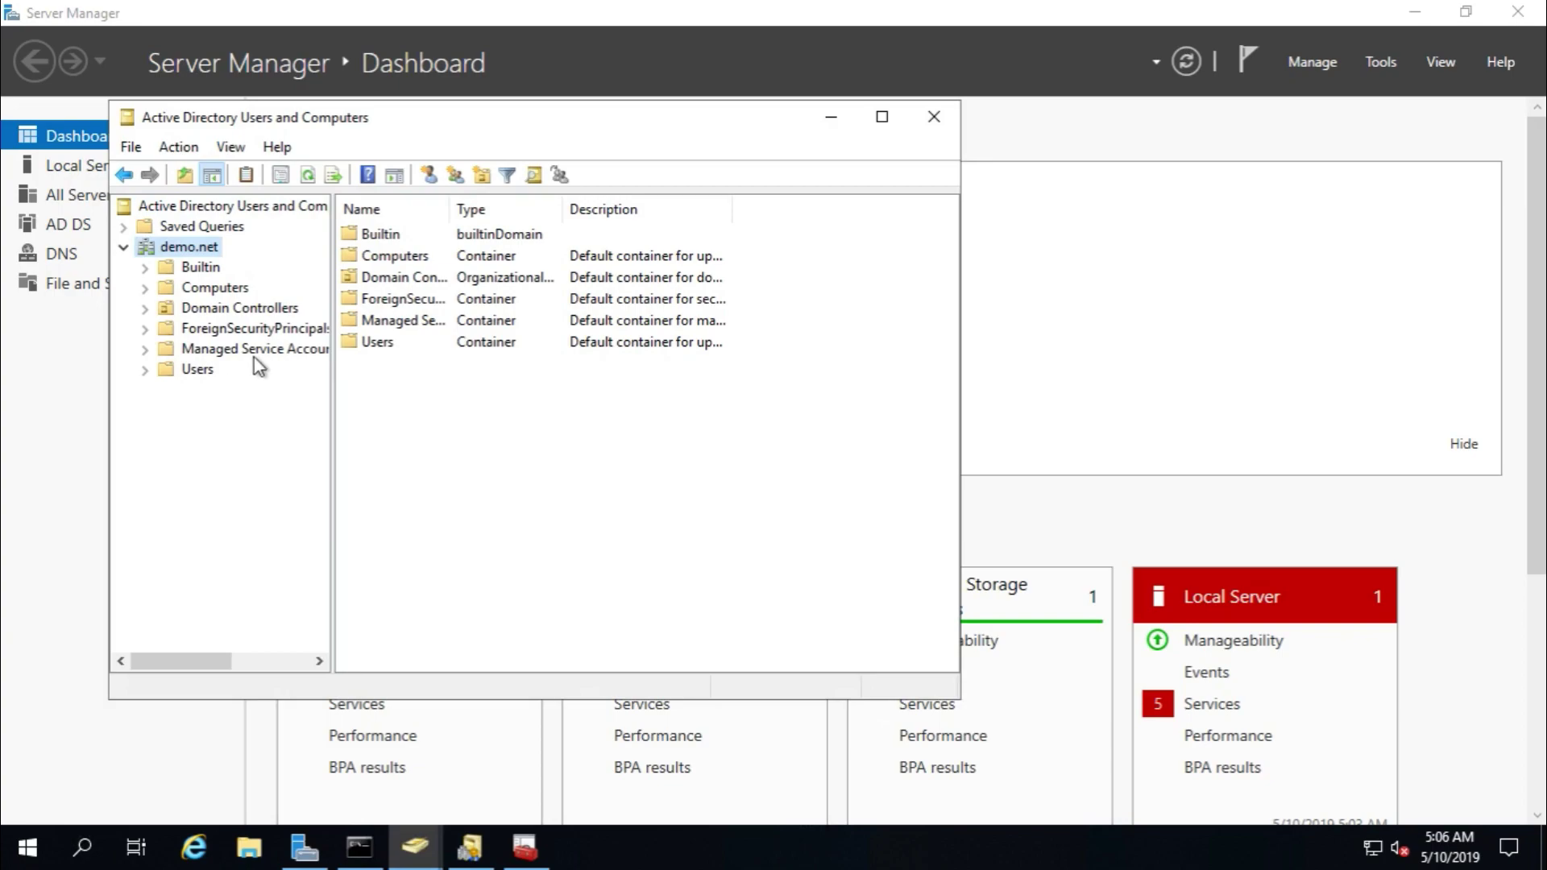
{"action": "left_click", "coordinate": [233, 309]}
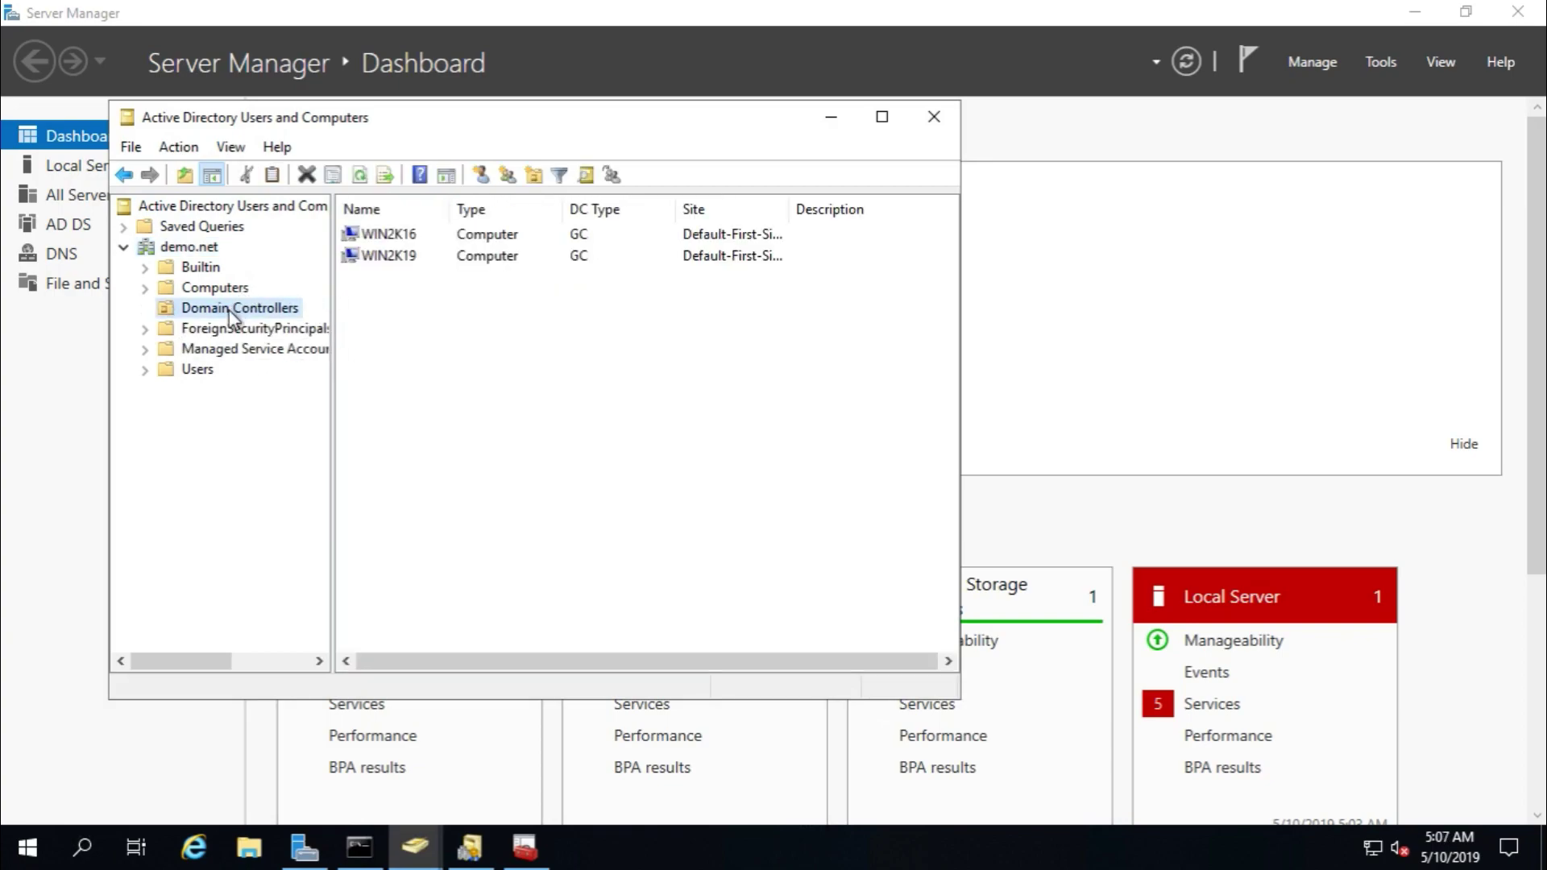
{"action": "left_click", "coordinate": [397, 238]}
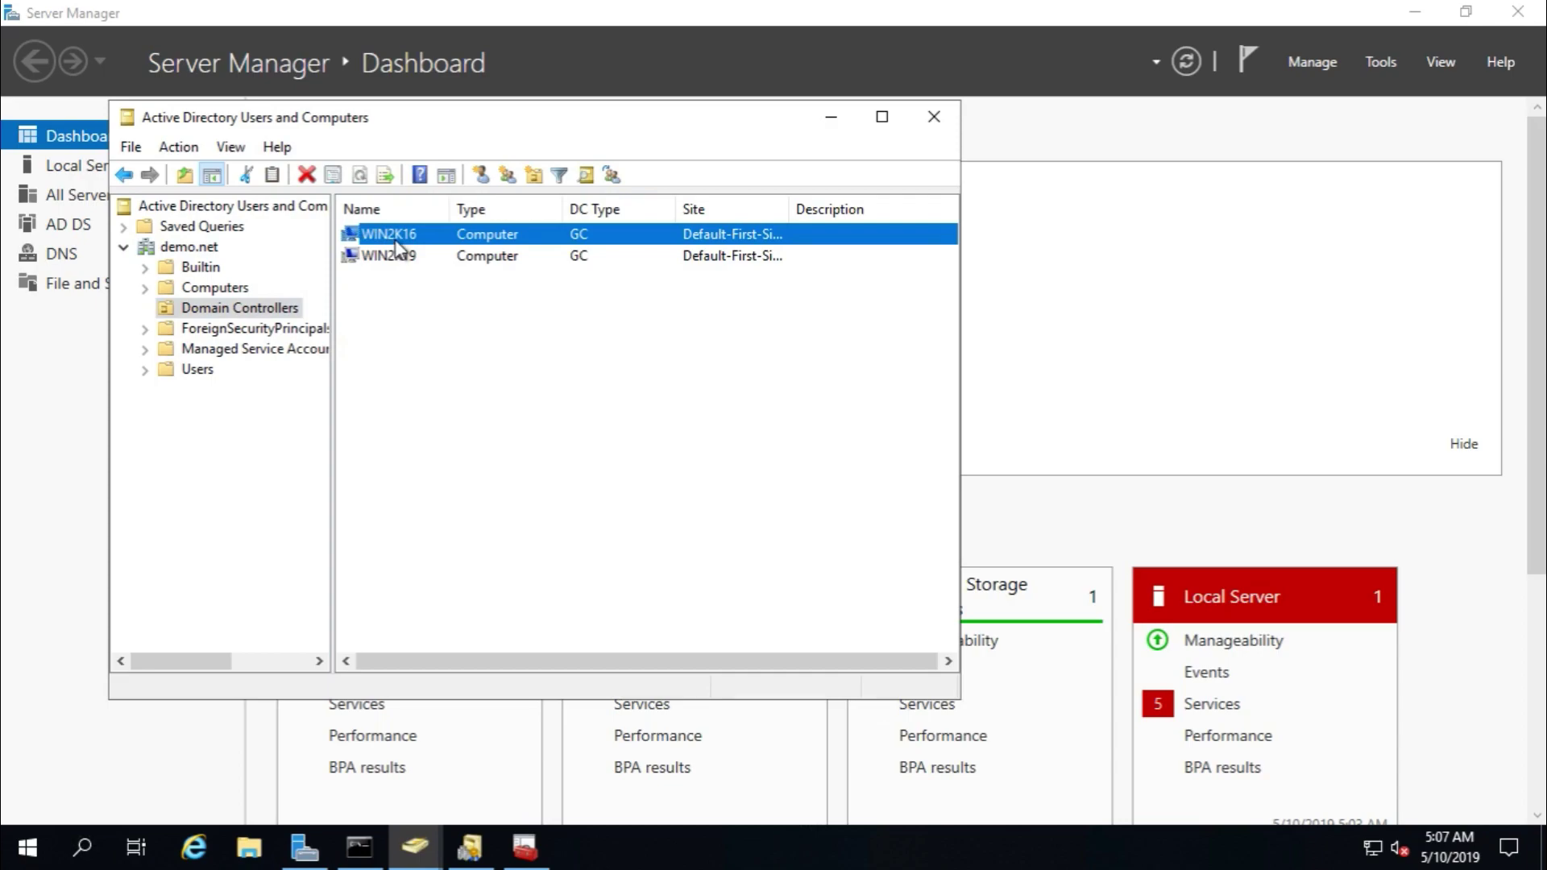
{"action": "right_click", "coordinate": [396, 241]}
{"action": "left_click", "coordinate": [507, 456]}
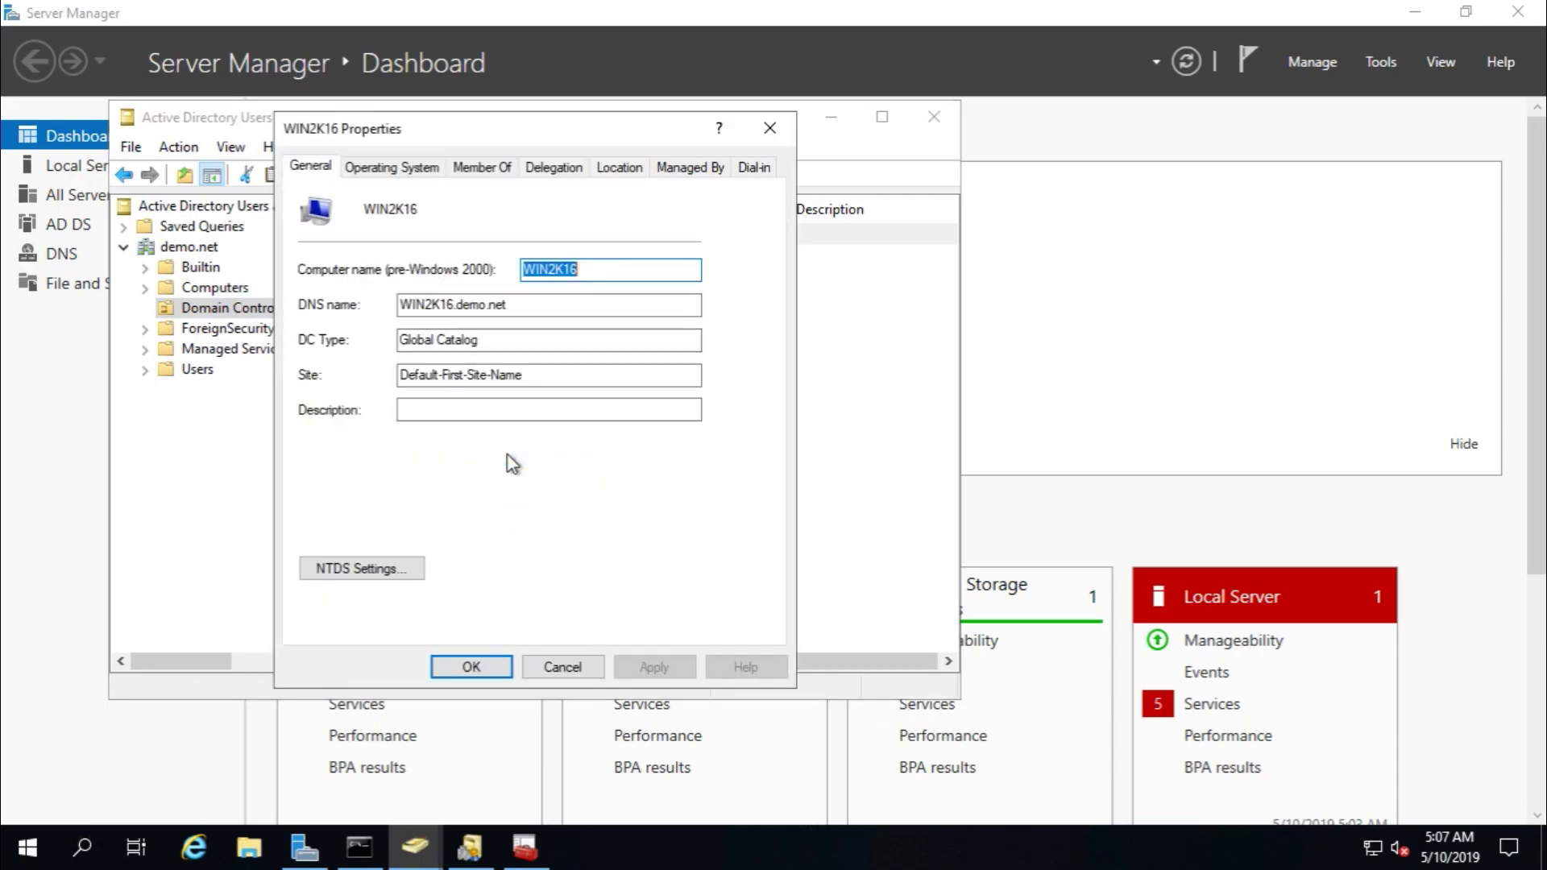
{"action": "left_click", "coordinate": [360, 573]}
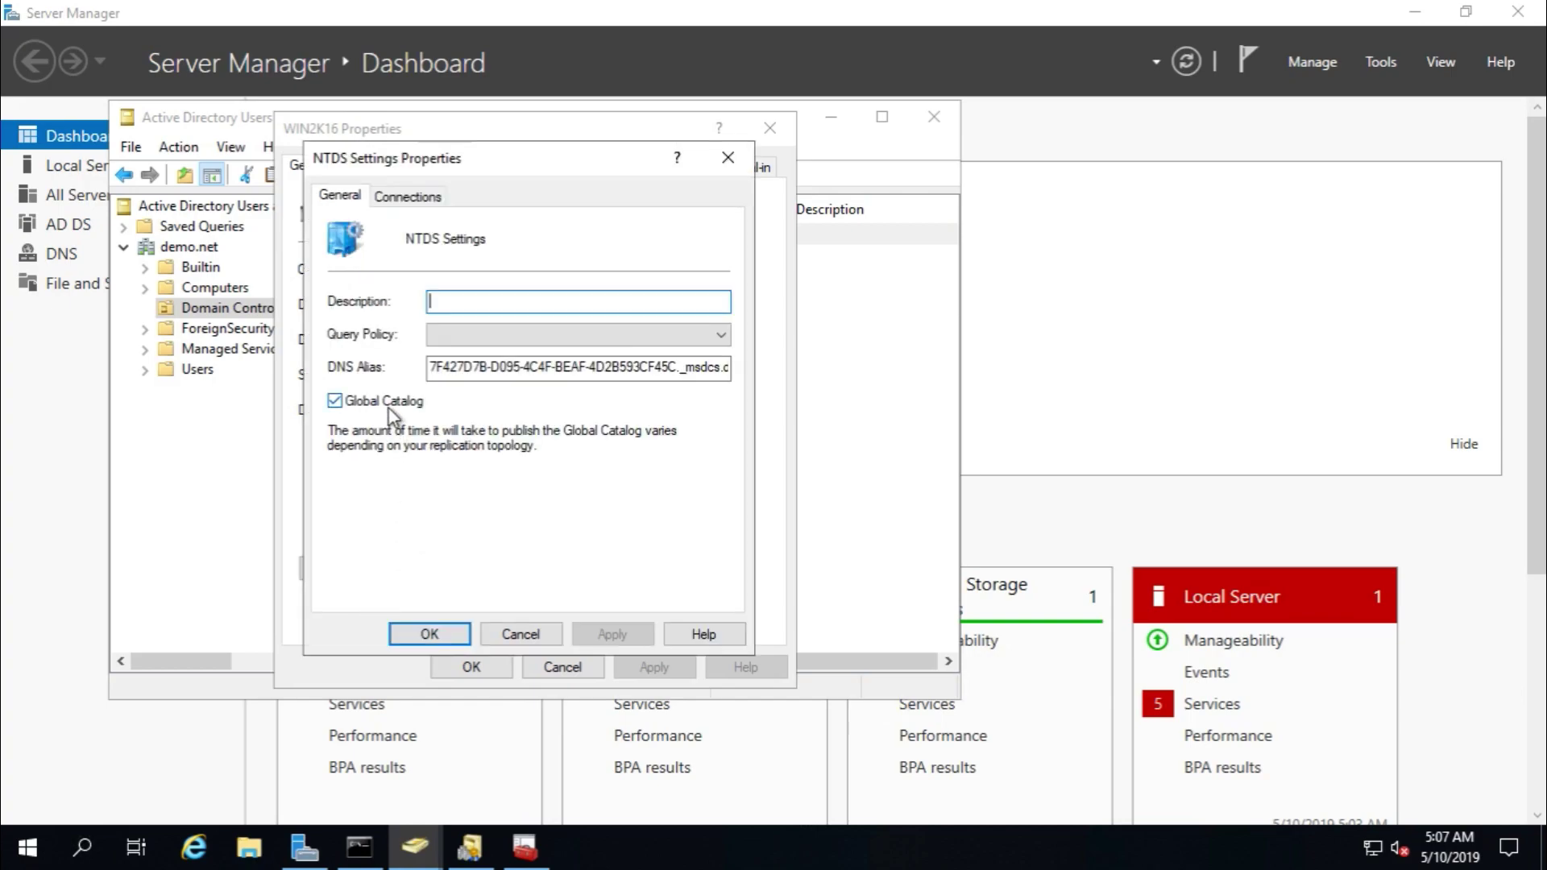
Step: Remove the Global Catalog role from WIN2K16 in its NTDS Settings and accept the computer's properties
{"action": "left_click", "coordinate": [385, 403]}
{"action": "left_click", "coordinate": [636, 633]}
{"action": "left_click", "coordinate": [430, 634]}
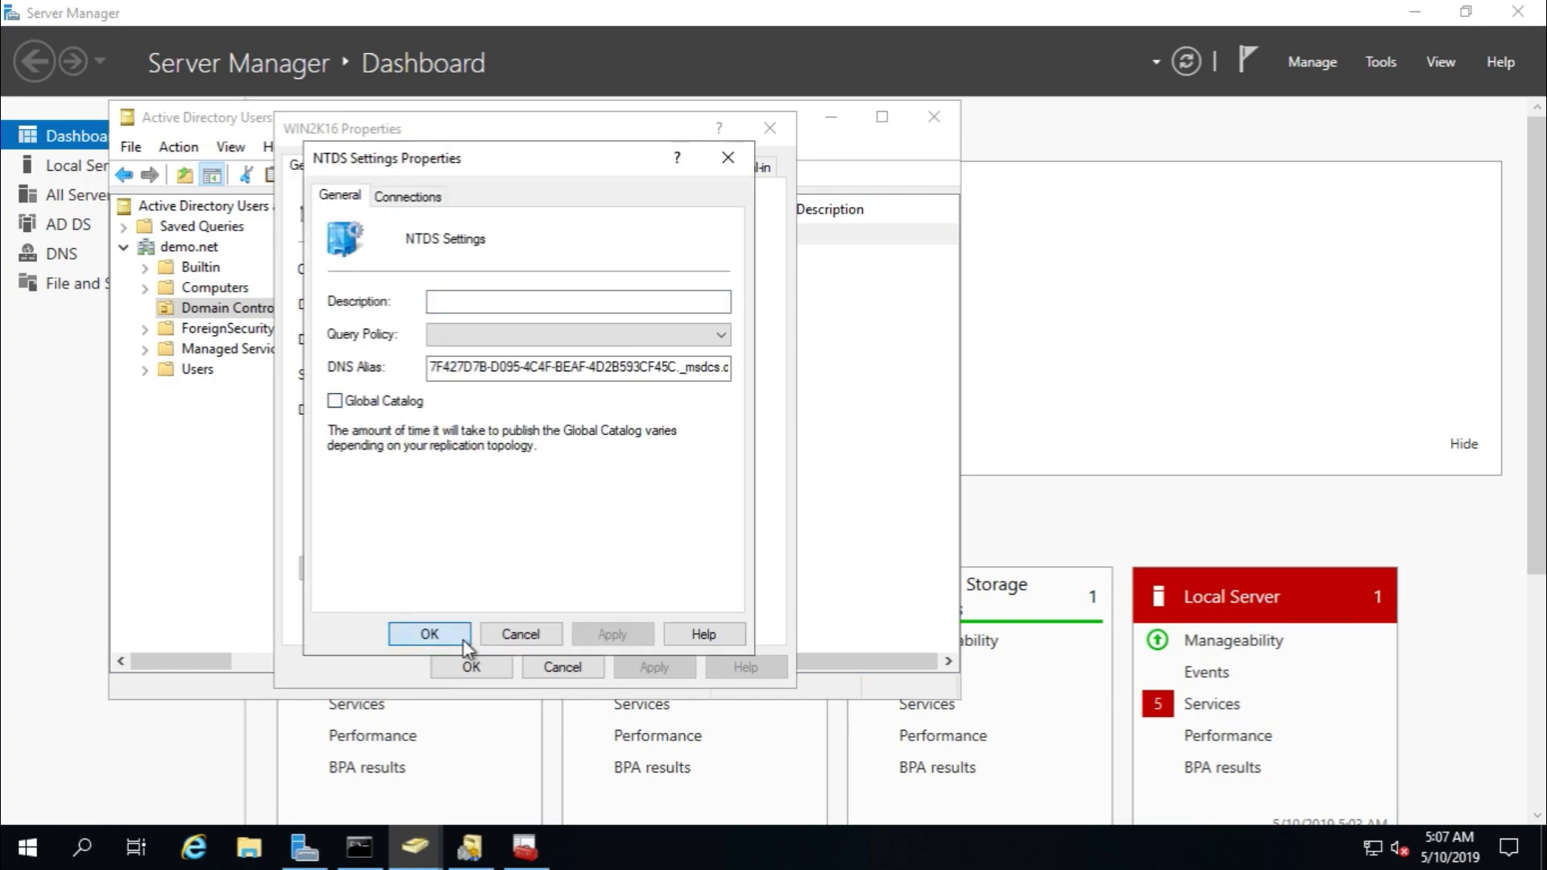
{"action": "left_click", "coordinate": [493, 673]}
Step: Refresh the Domain Controllers list and widen its Name column to check the DC types
{"action": "left_click", "coordinate": [485, 399]}
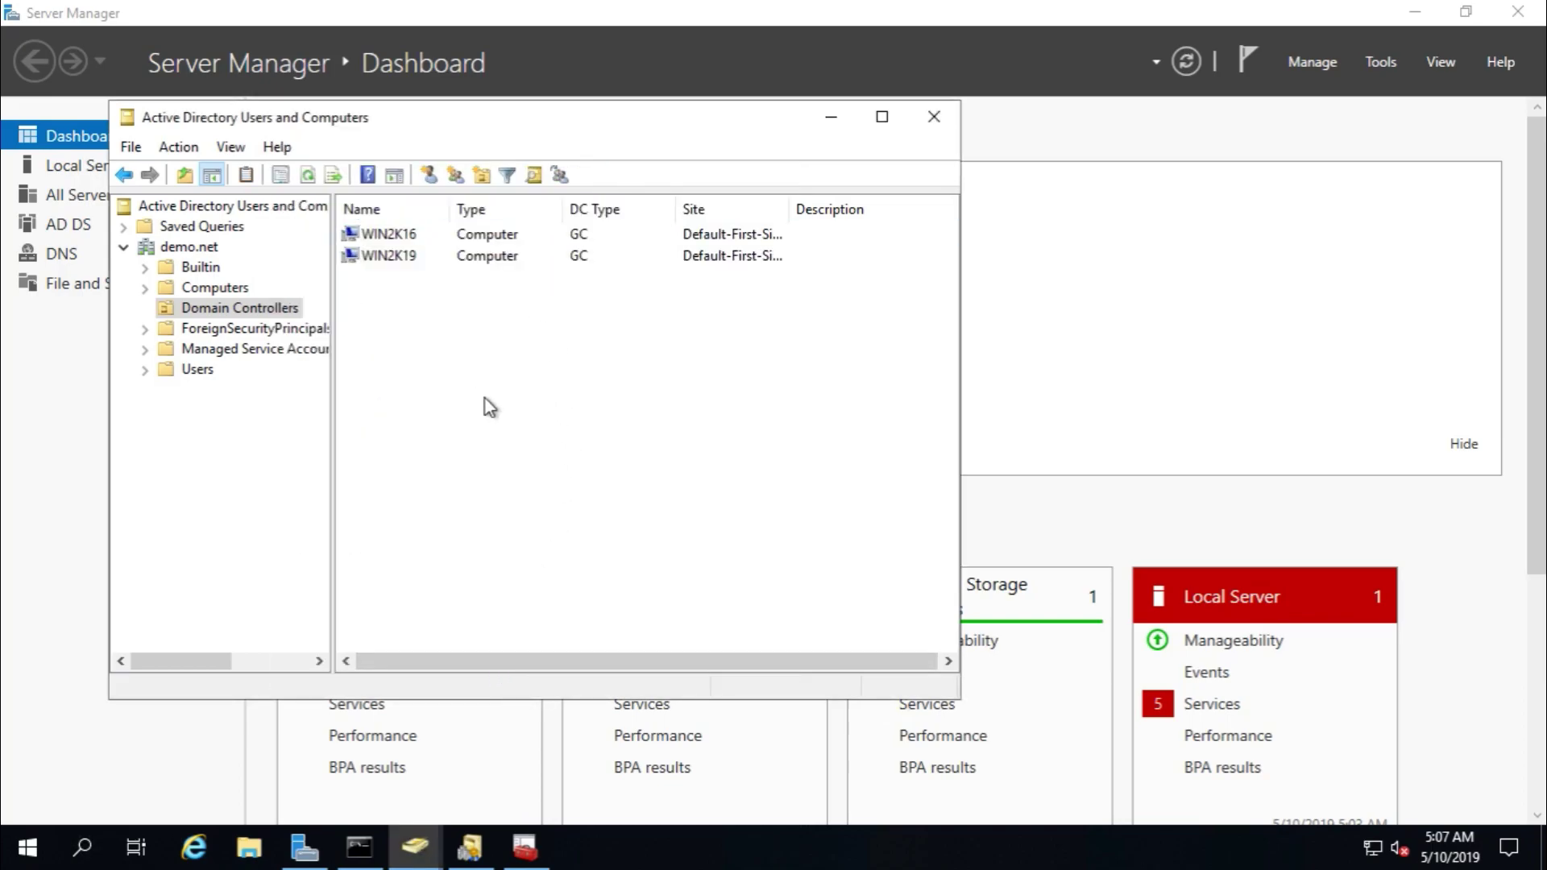
{"action": "key", "text": "F5"}
{"action": "left_click_drag", "start_coordinate": [449, 208], "coordinate": [476, 208]}
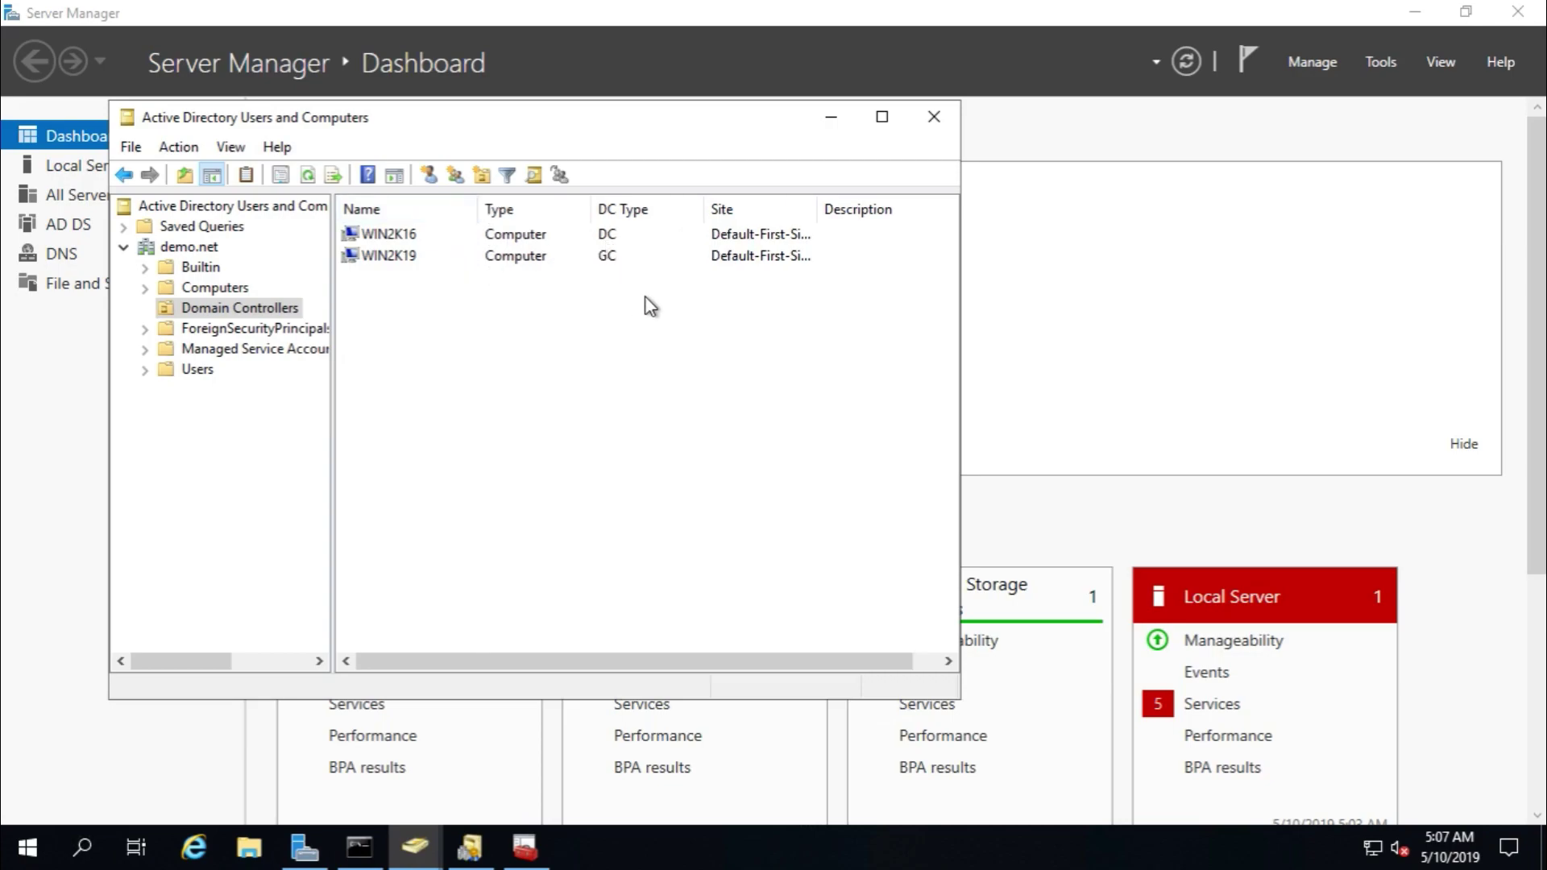
Step: Leave the win2k19 session, switch to the win2k16 remote desktop and refresh its Domain Controllers list
{"action": "mouse_move", "coordinate": [915, 16]}
{"action": "left_click", "coordinate": [1001, 14]}
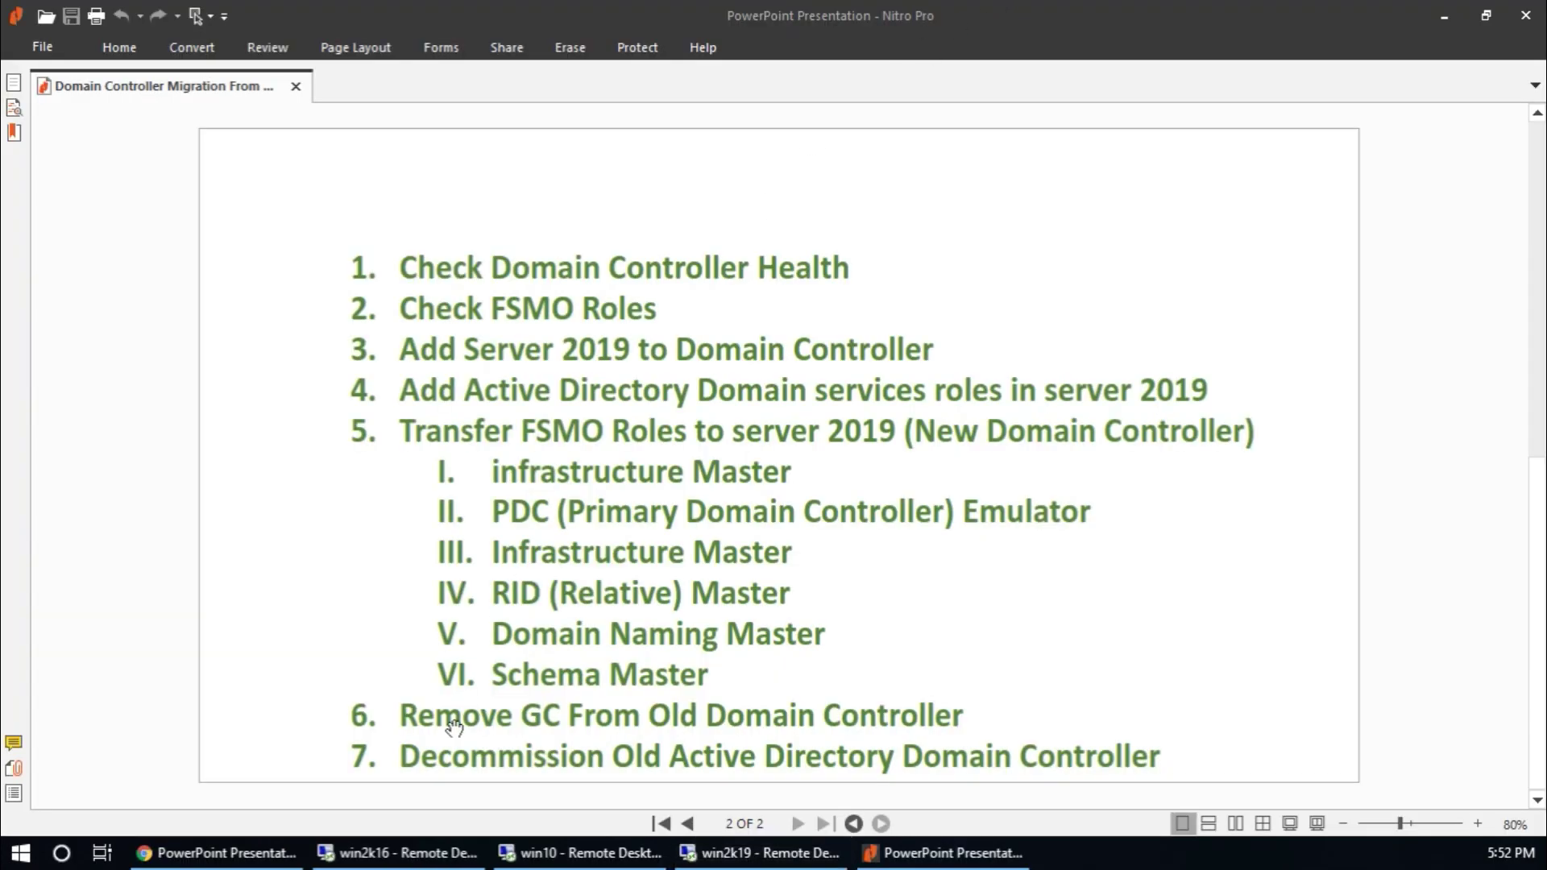
{"action": "left_click", "coordinate": [432, 857]}
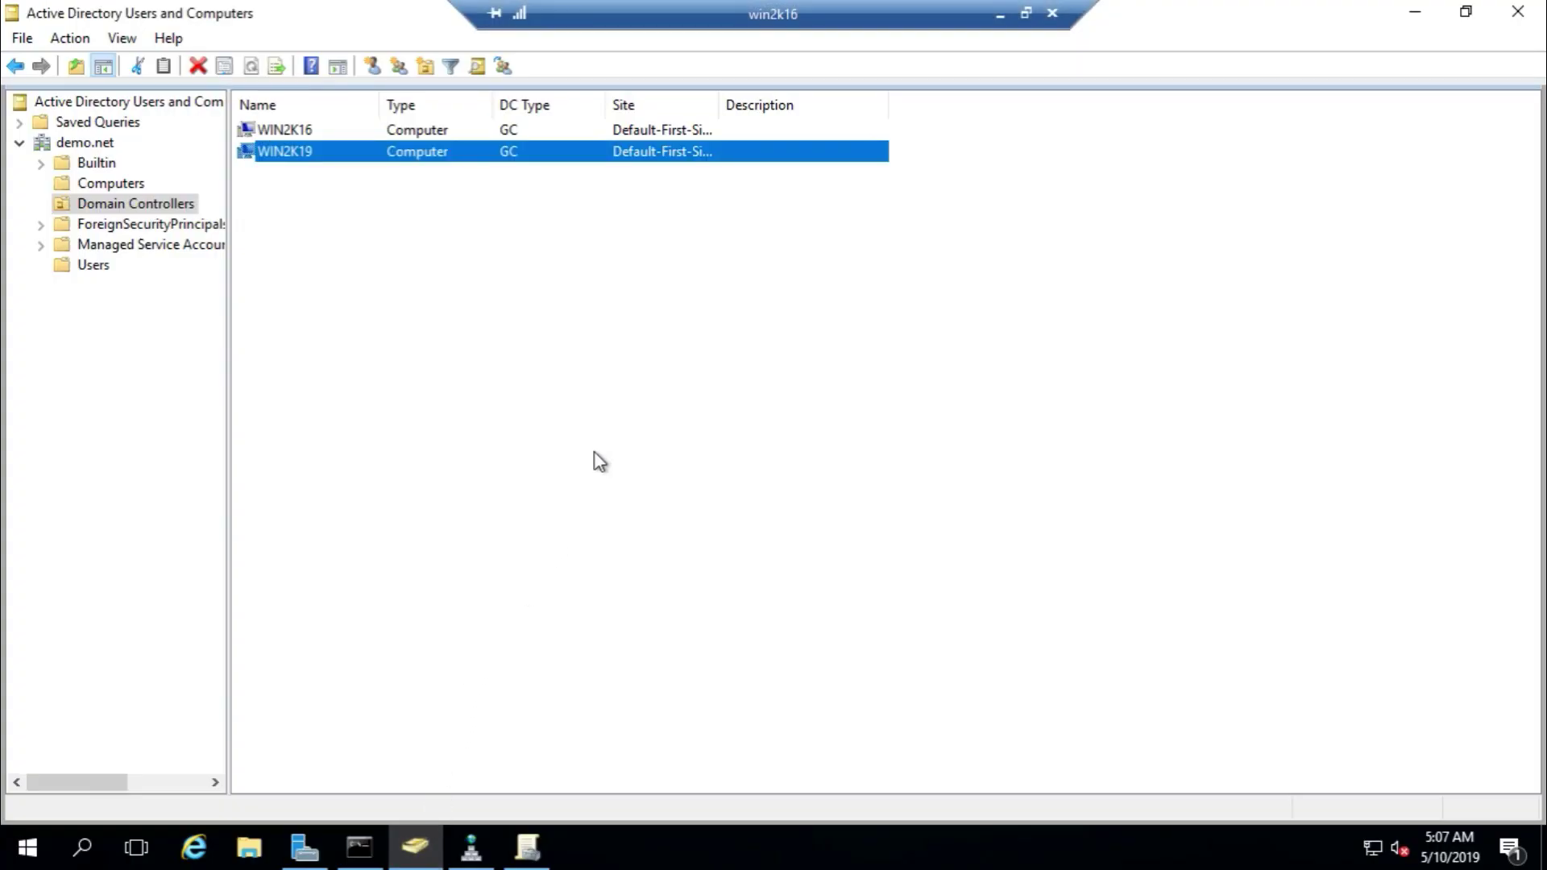
{"action": "left_click", "coordinate": [384, 342]}
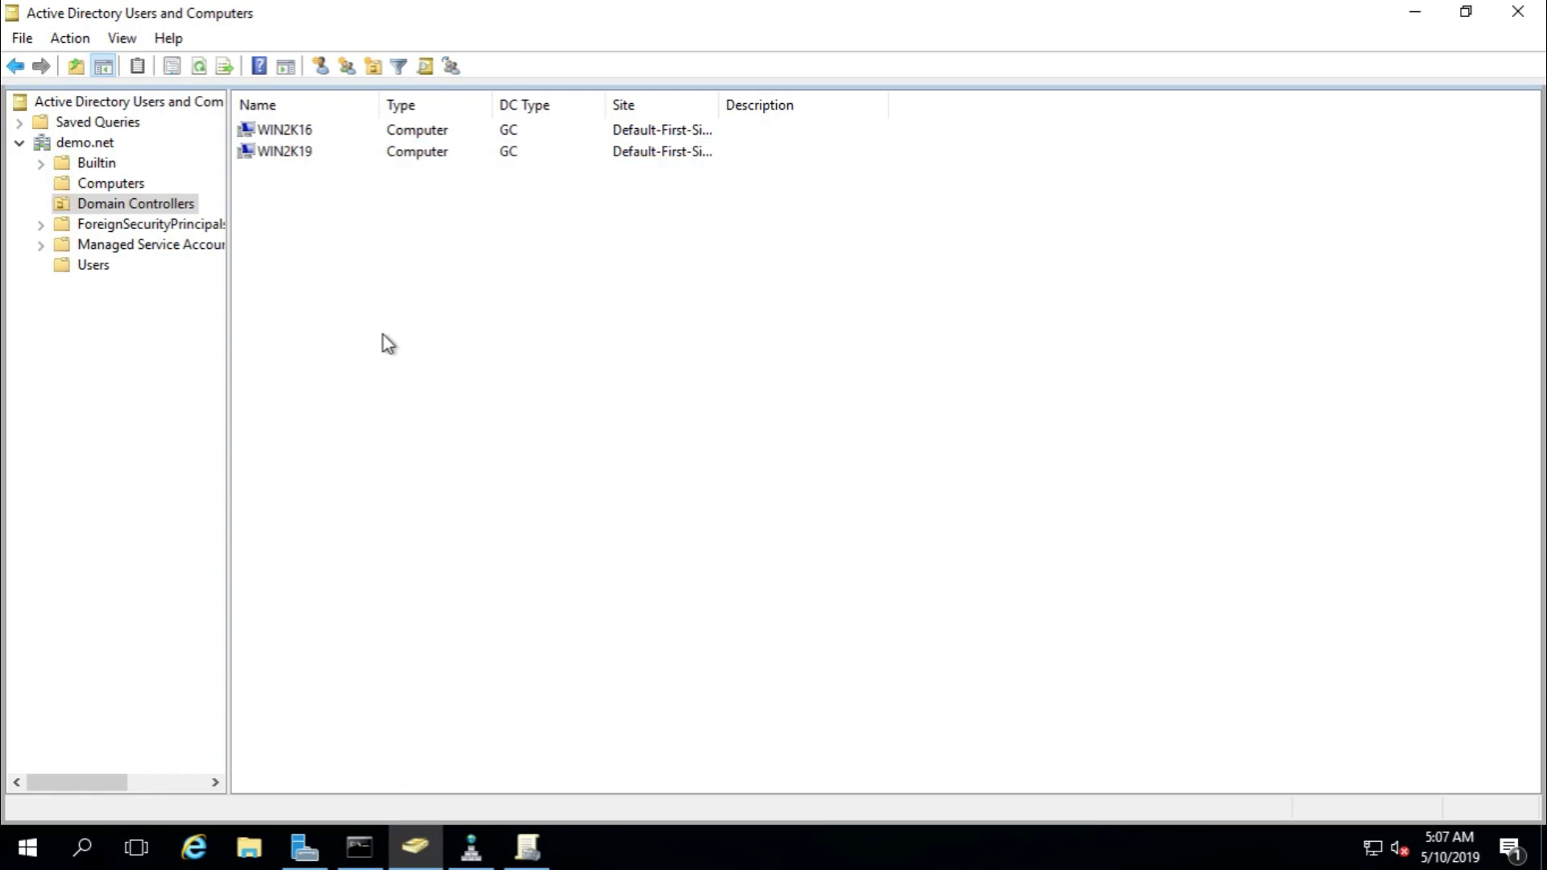
{"action": "right_click", "coordinate": [384, 333]}
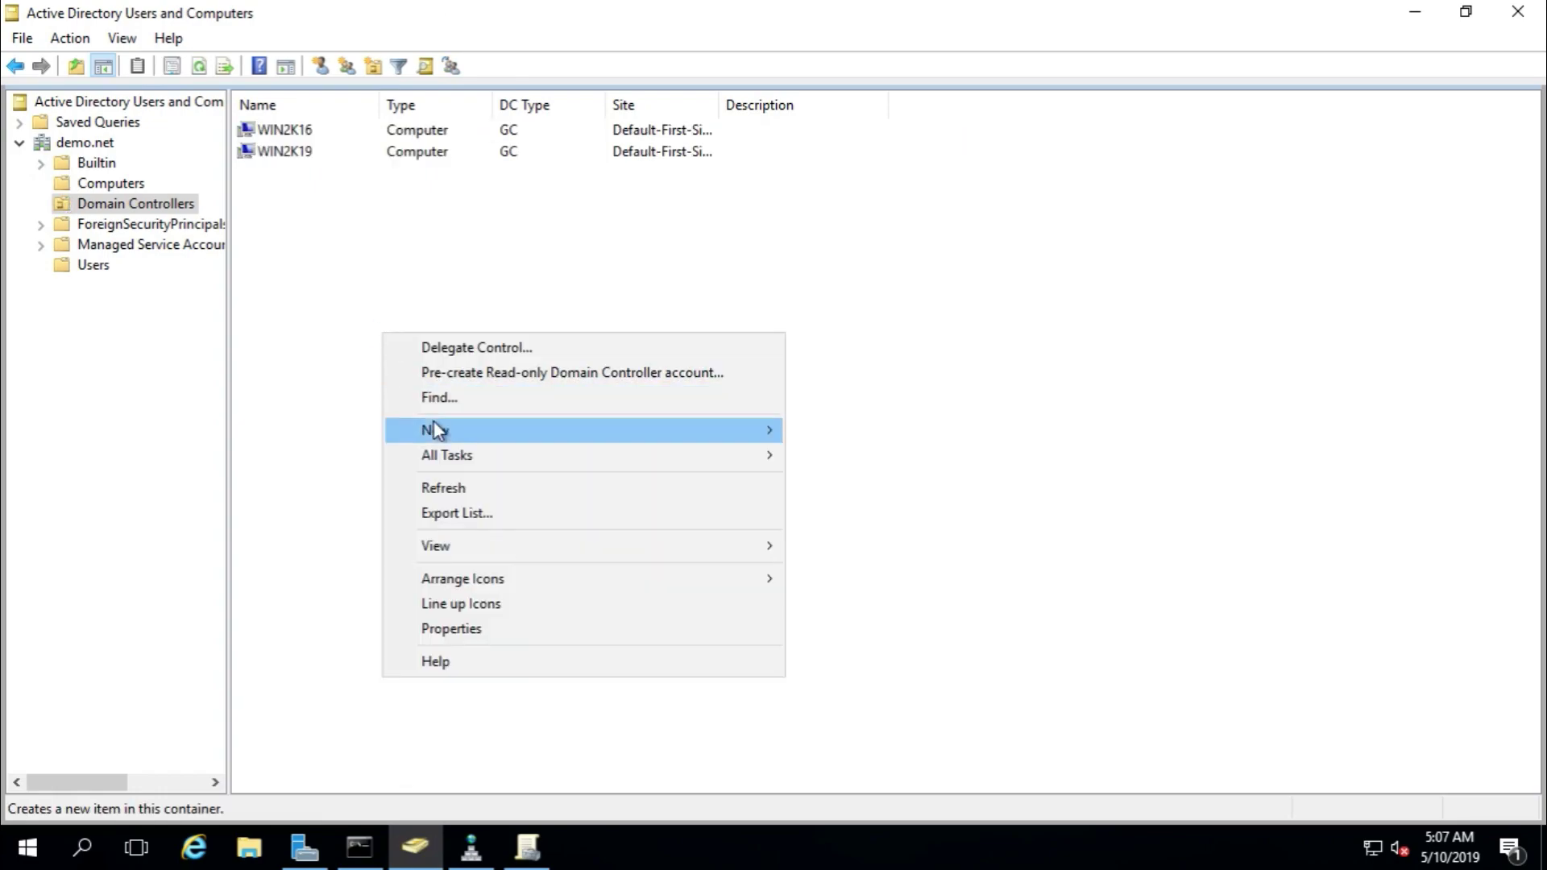
{"action": "left_click", "coordinate": [448, 493]}
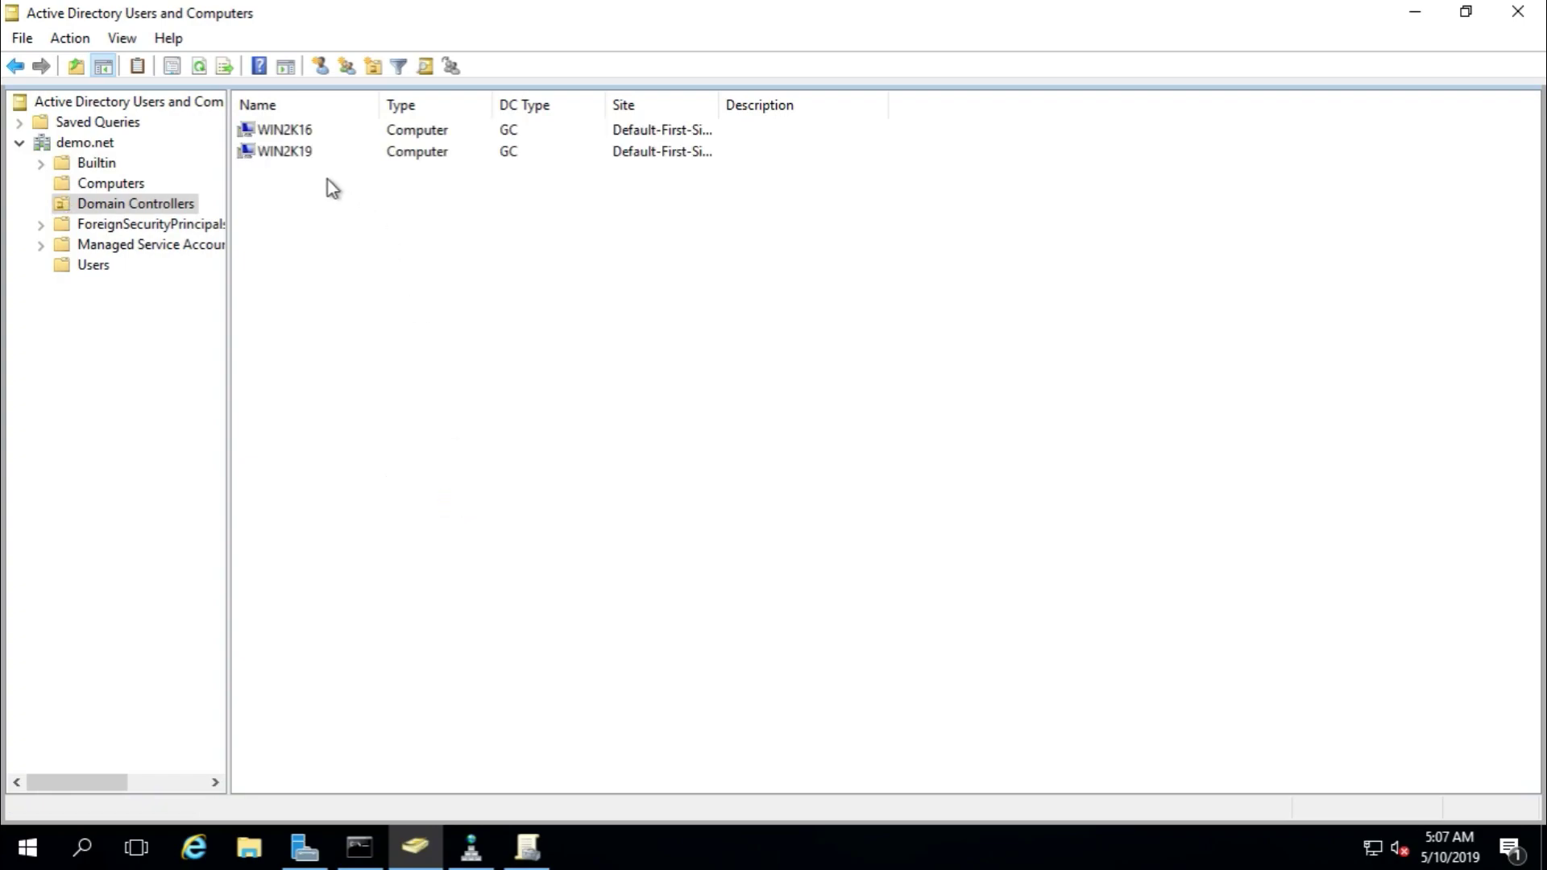
Step: On win2k16, open the properties of WIN2K16, clear Global Catalog in its NTDS Settings and accept both dialogs
{"action": "left_click", "coordinate": [292, 142]}
{"action": "right_click", "coordinate": [287, 139]}
{"action": "right_click", "coordinate": [298, 133]}
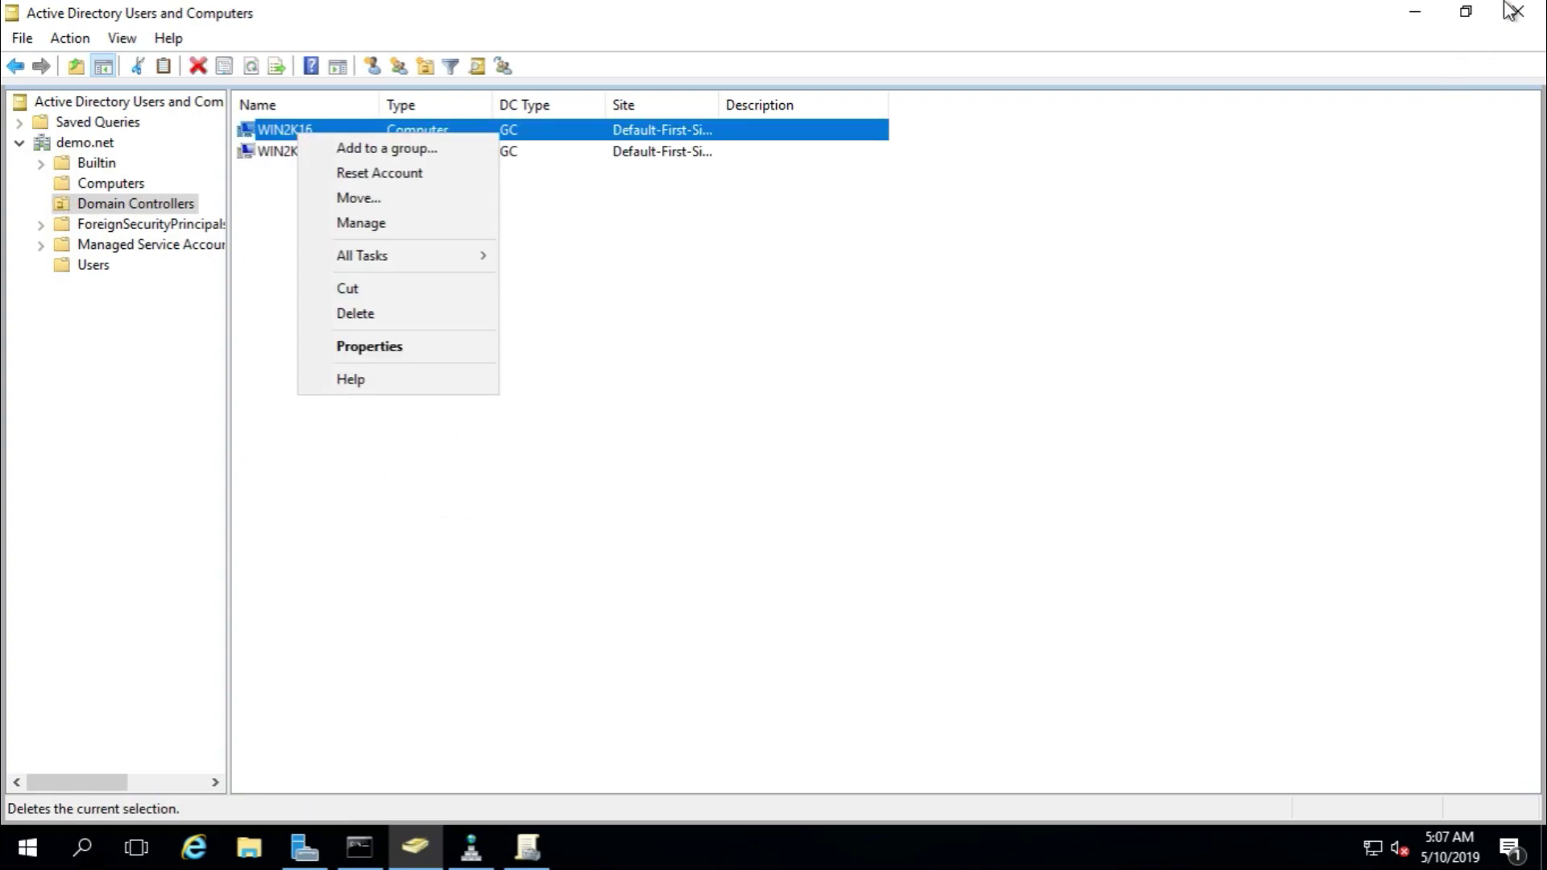
{"action": "left_click", "coordinate": [406, 348]}
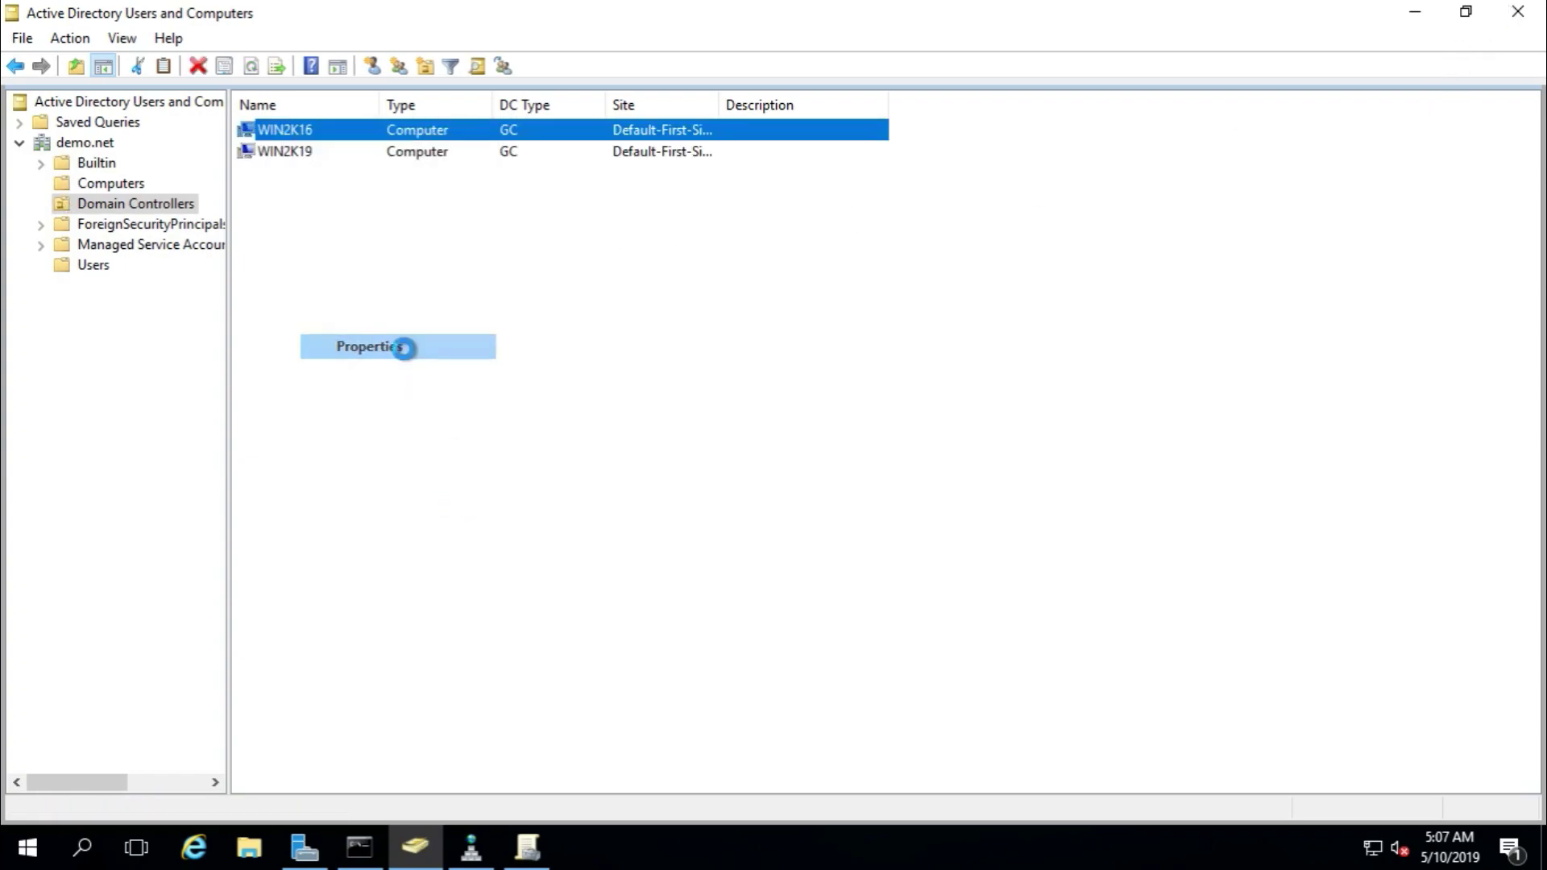
{"action": "left_click", "coordinate": [634, 566]}
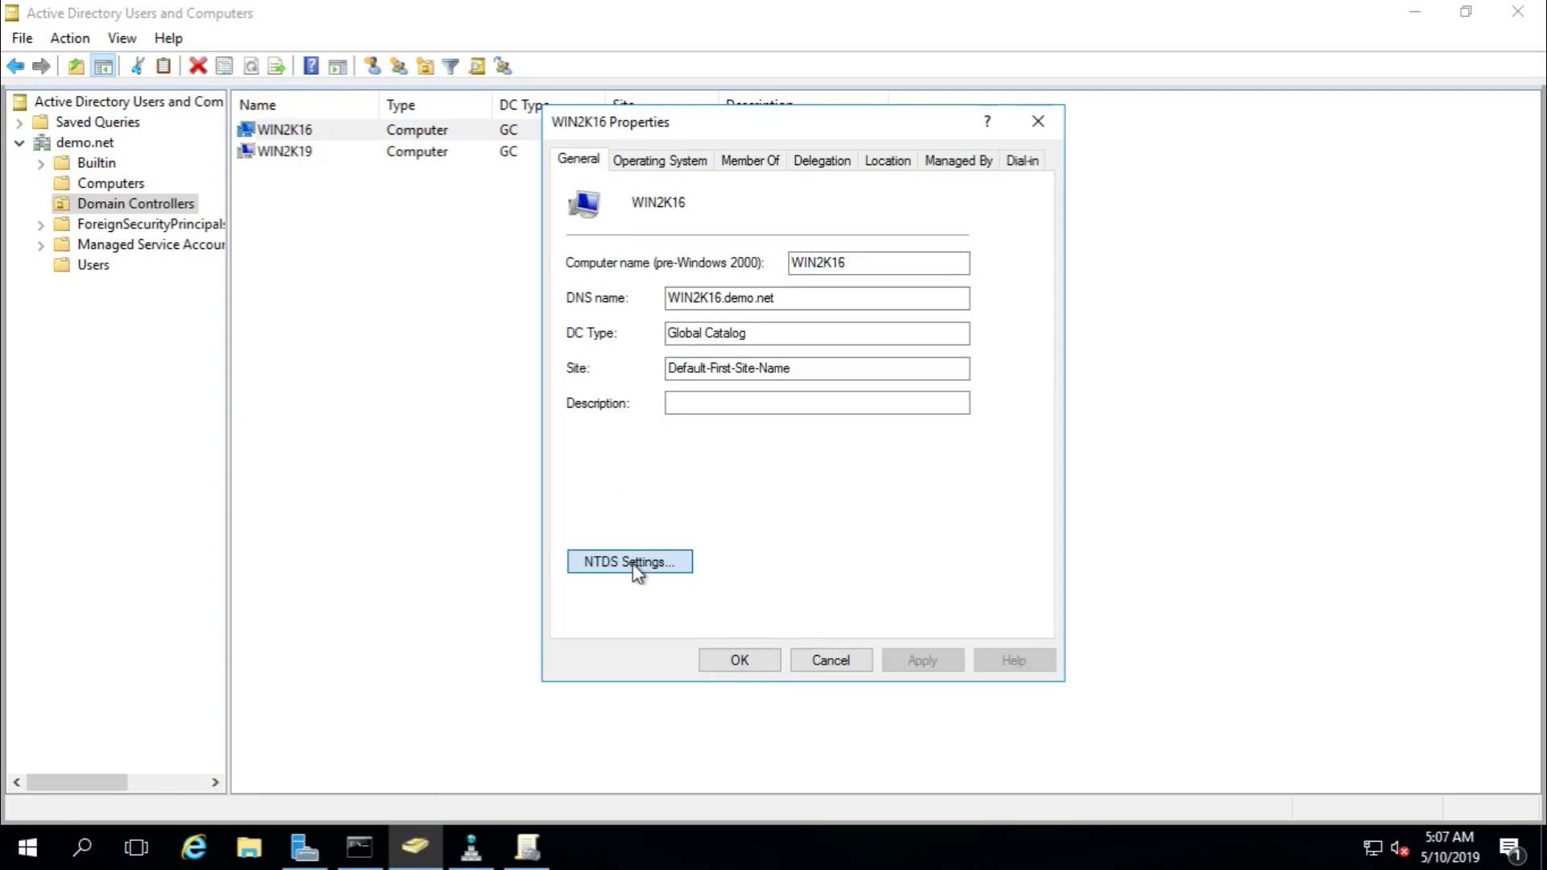
{"action": "left_click", "coordinate": [625, 395]}
{"action": "left_click", "coordinate": [897, 624]}
{"action": "left_click", "coordinate": [697, 625]}
{"action": "left_click", "coordinate": [739, 660]}
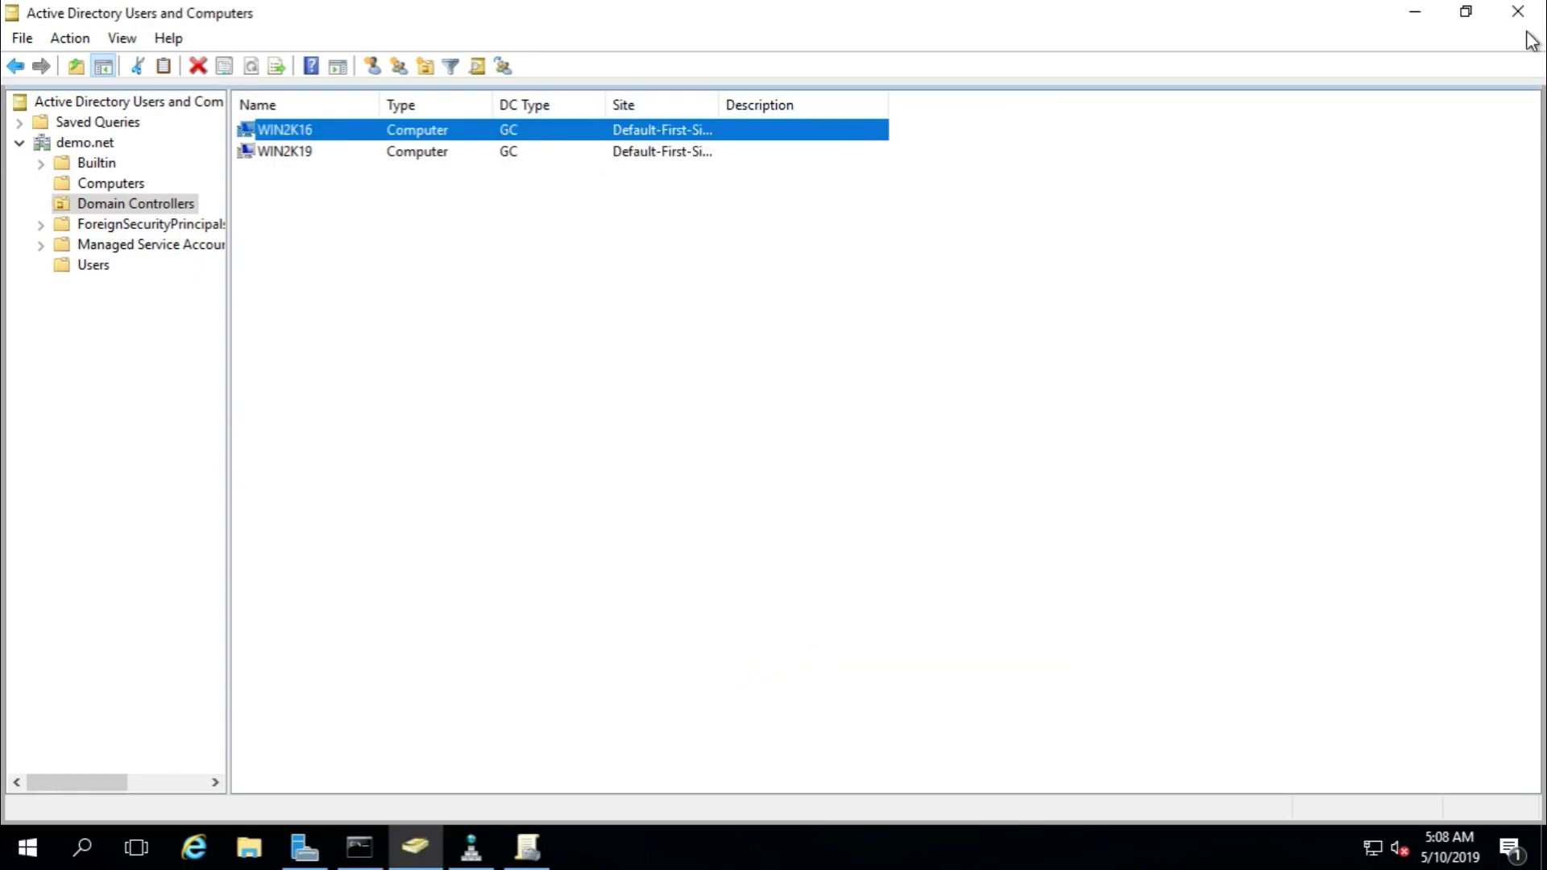
Step: Close Active Directory Users and Computers, DNS Manager, Group Policy Management and Server Manager on win2k16
{"action": "left_click", "coordinate": [1516, 13]}
{"action": "left_click", "coordinate": [884, 69]}
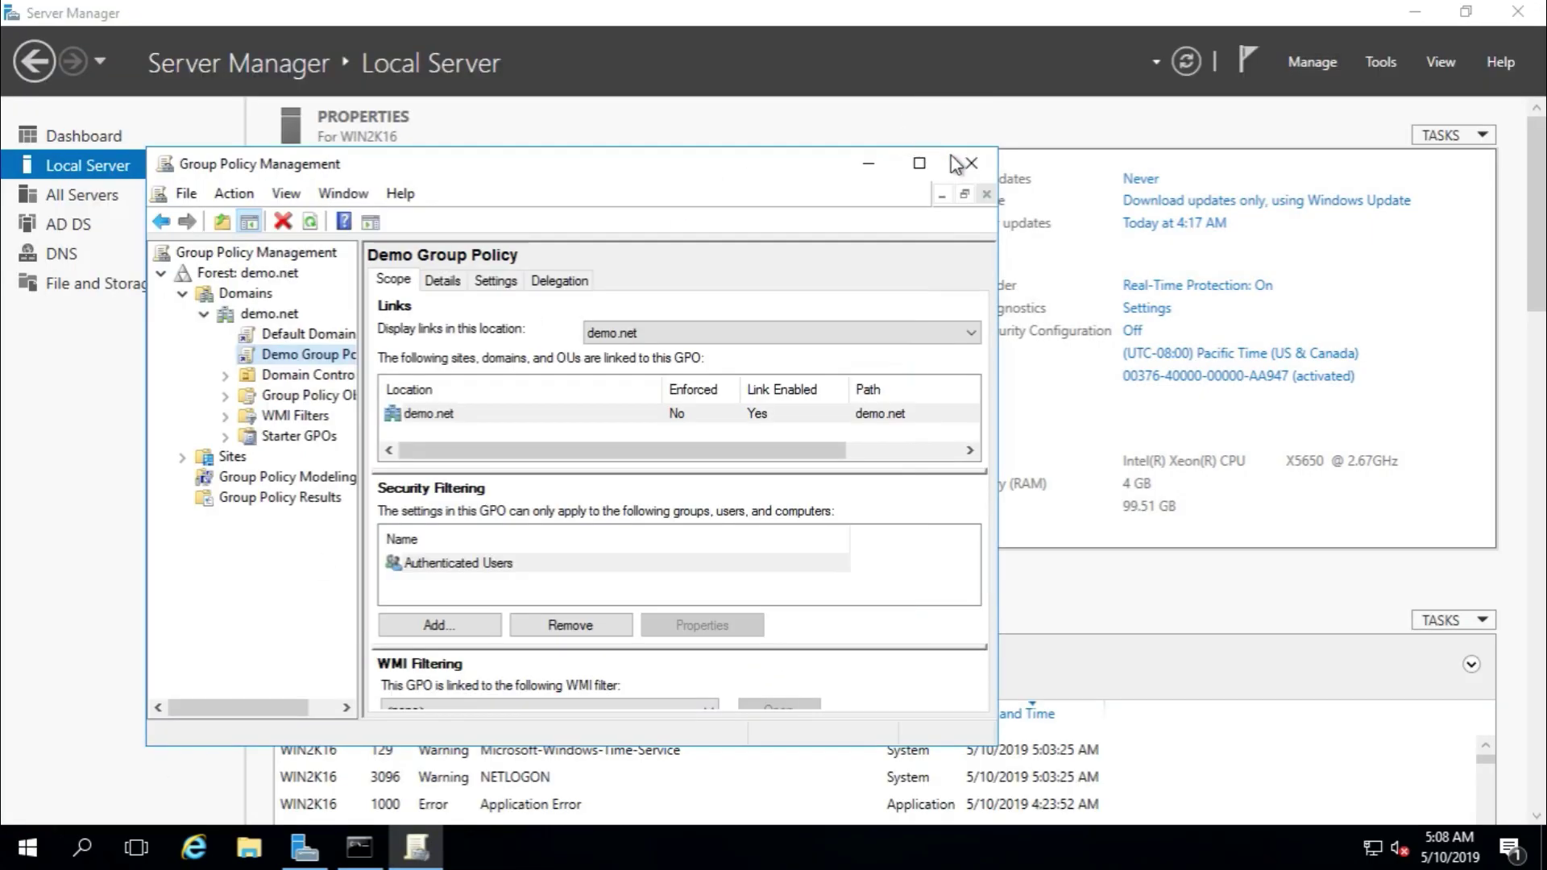
{"action": "left_click", "coordinate": [971, 169]}
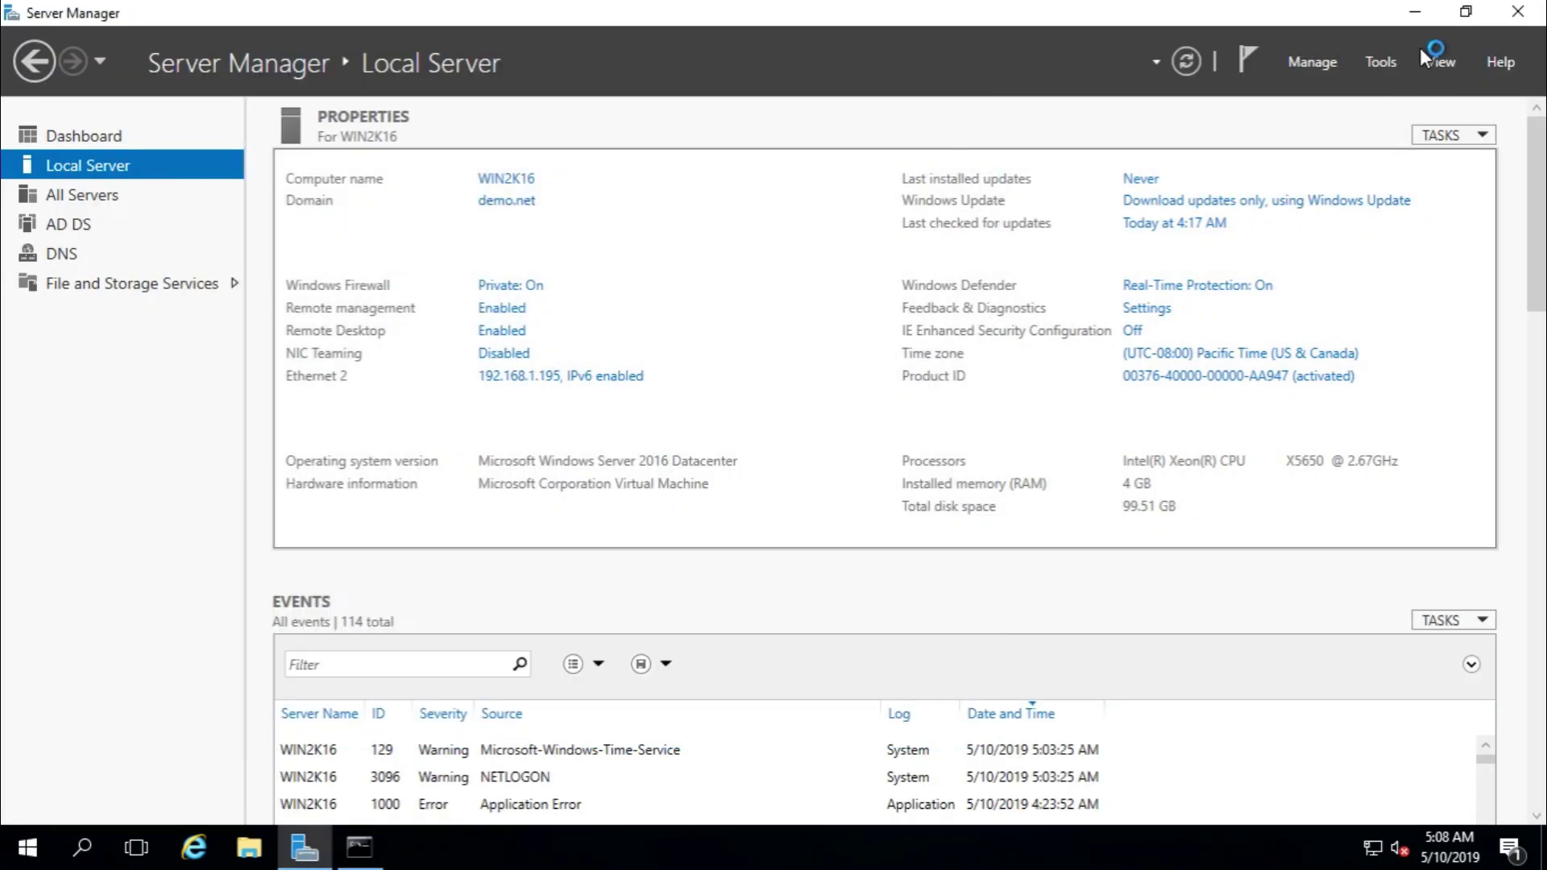
{"action": "left_click", "coordinate": [1517, 12]}
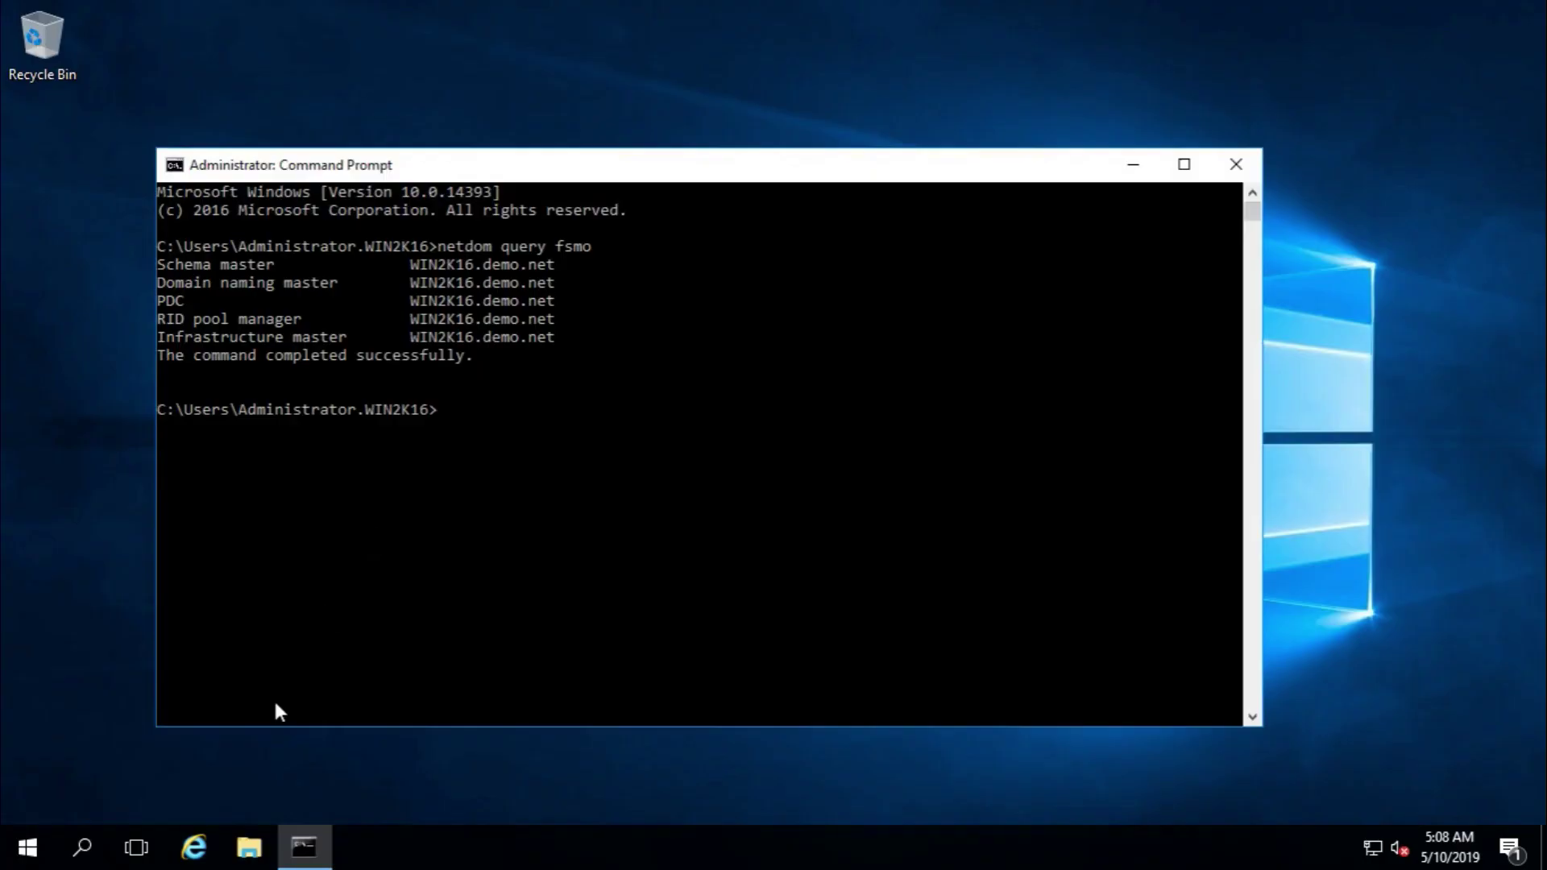
Step: Restart the win2k16 server with the reason Other (Unplanned)
{"action": "left_click", "coordinate": [28, 854]}
{"action": "left_click", "coordinate": [29, 802]}
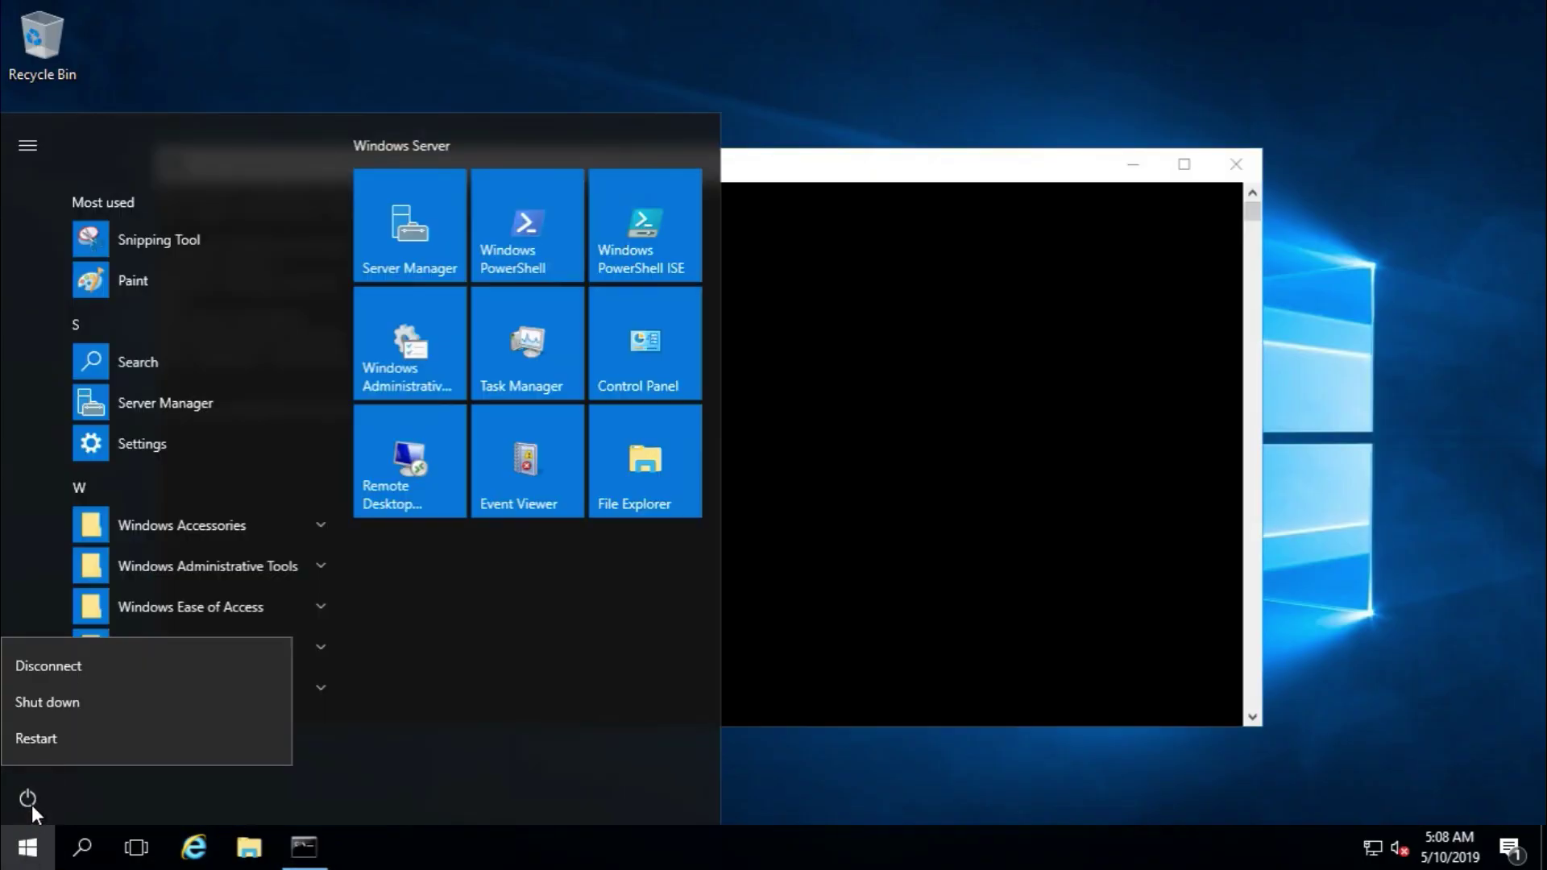
{"action": "left_click", "coordinate": [71, 736]}
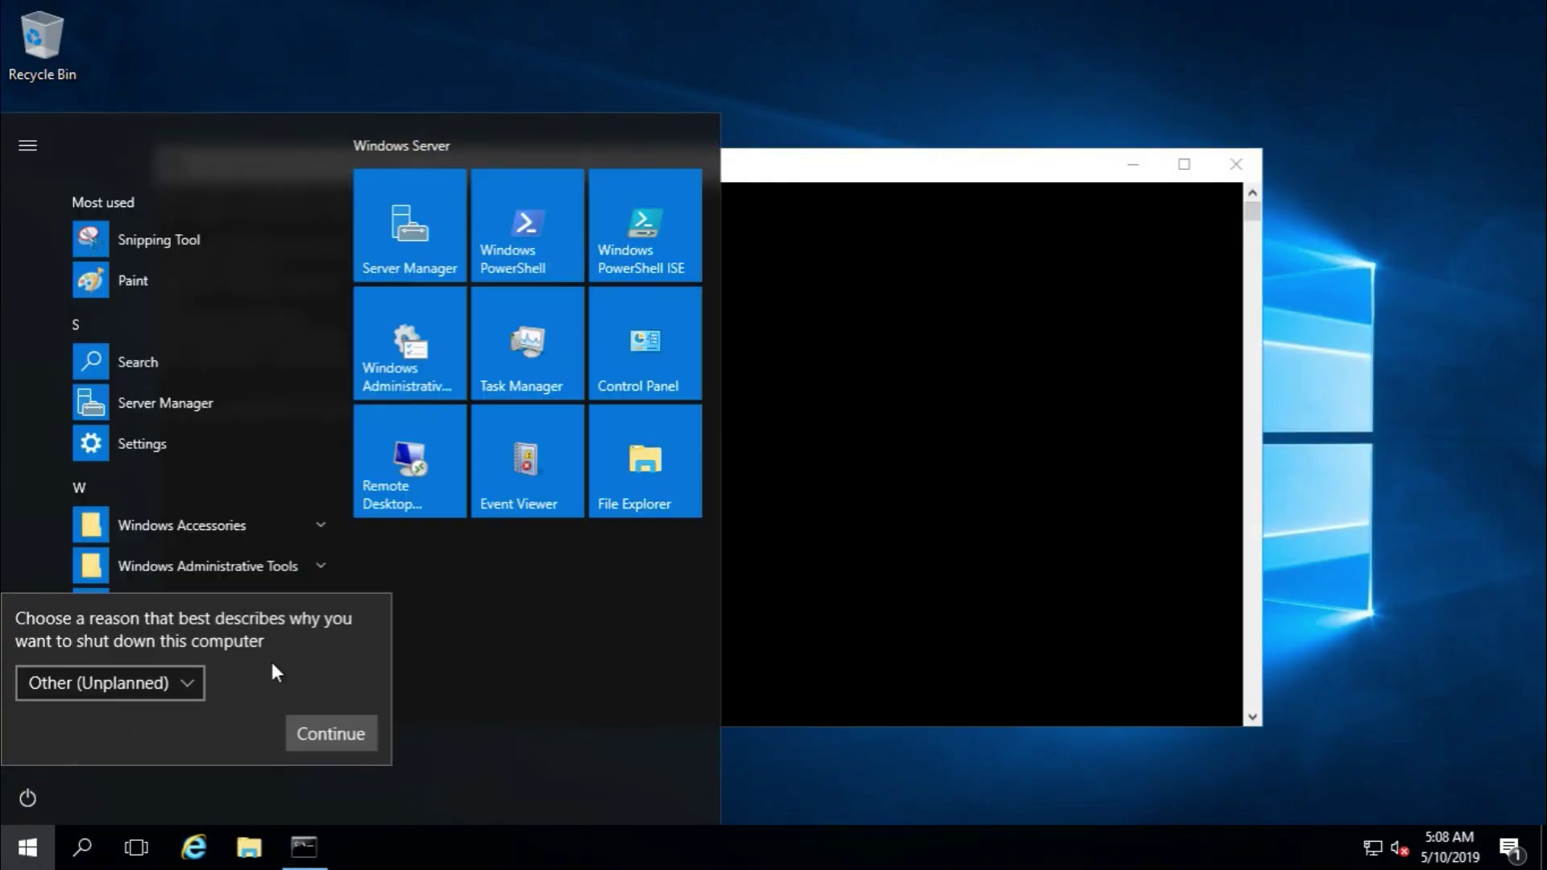
{"action": "left_click", "coordinate": [316, 737]}
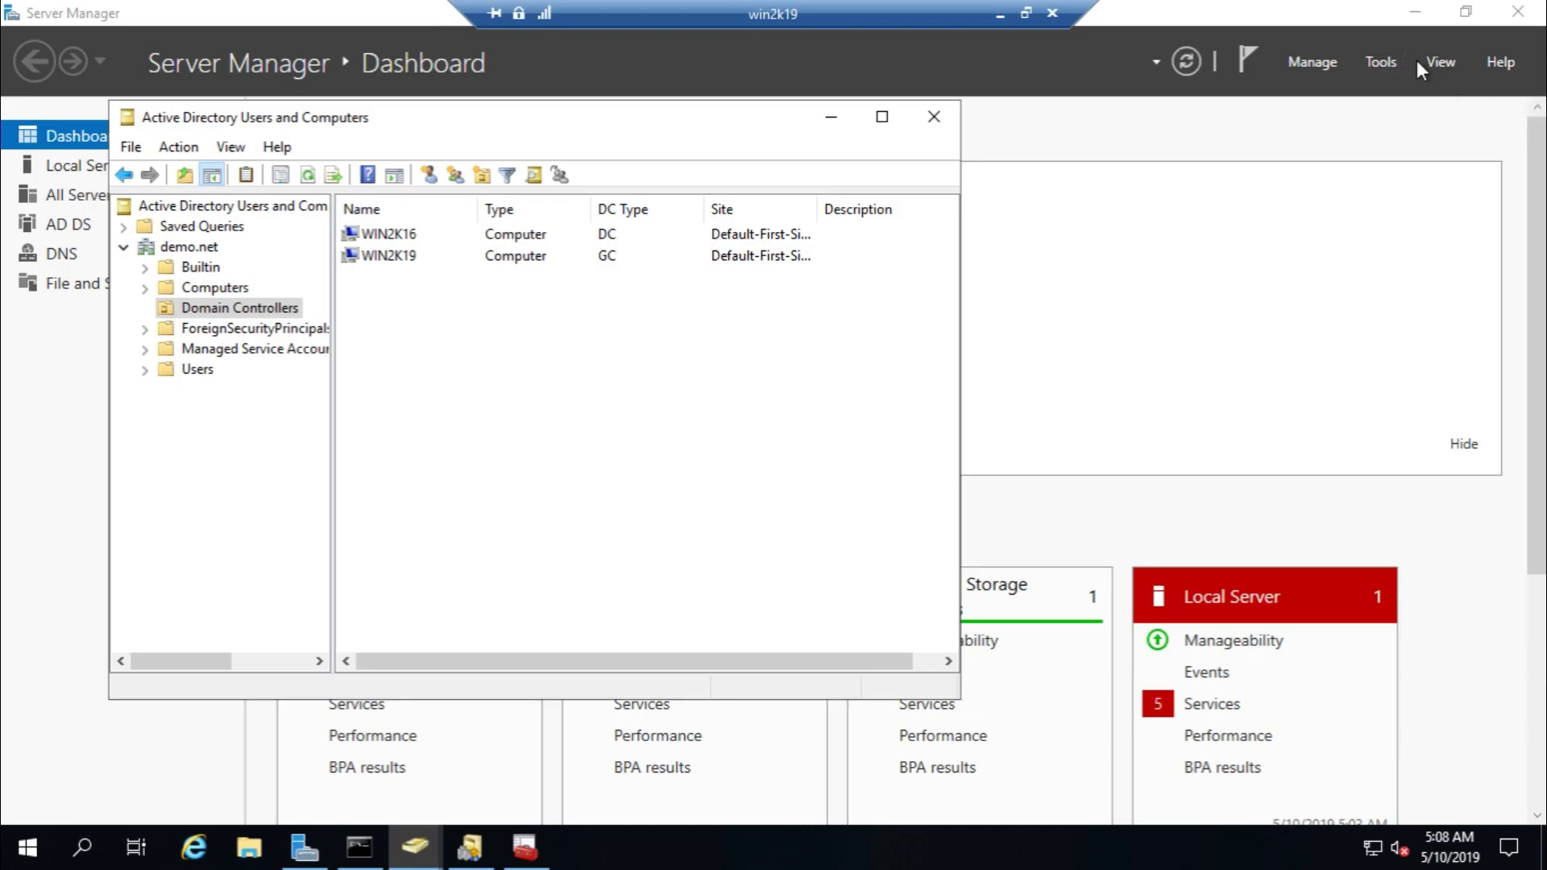
Step: On win2k19, open DNS Manager and review the records of the demo.net forward lookup zone under WIN2K19
{"action": "left_click", "coordinate": [1382, 61]}
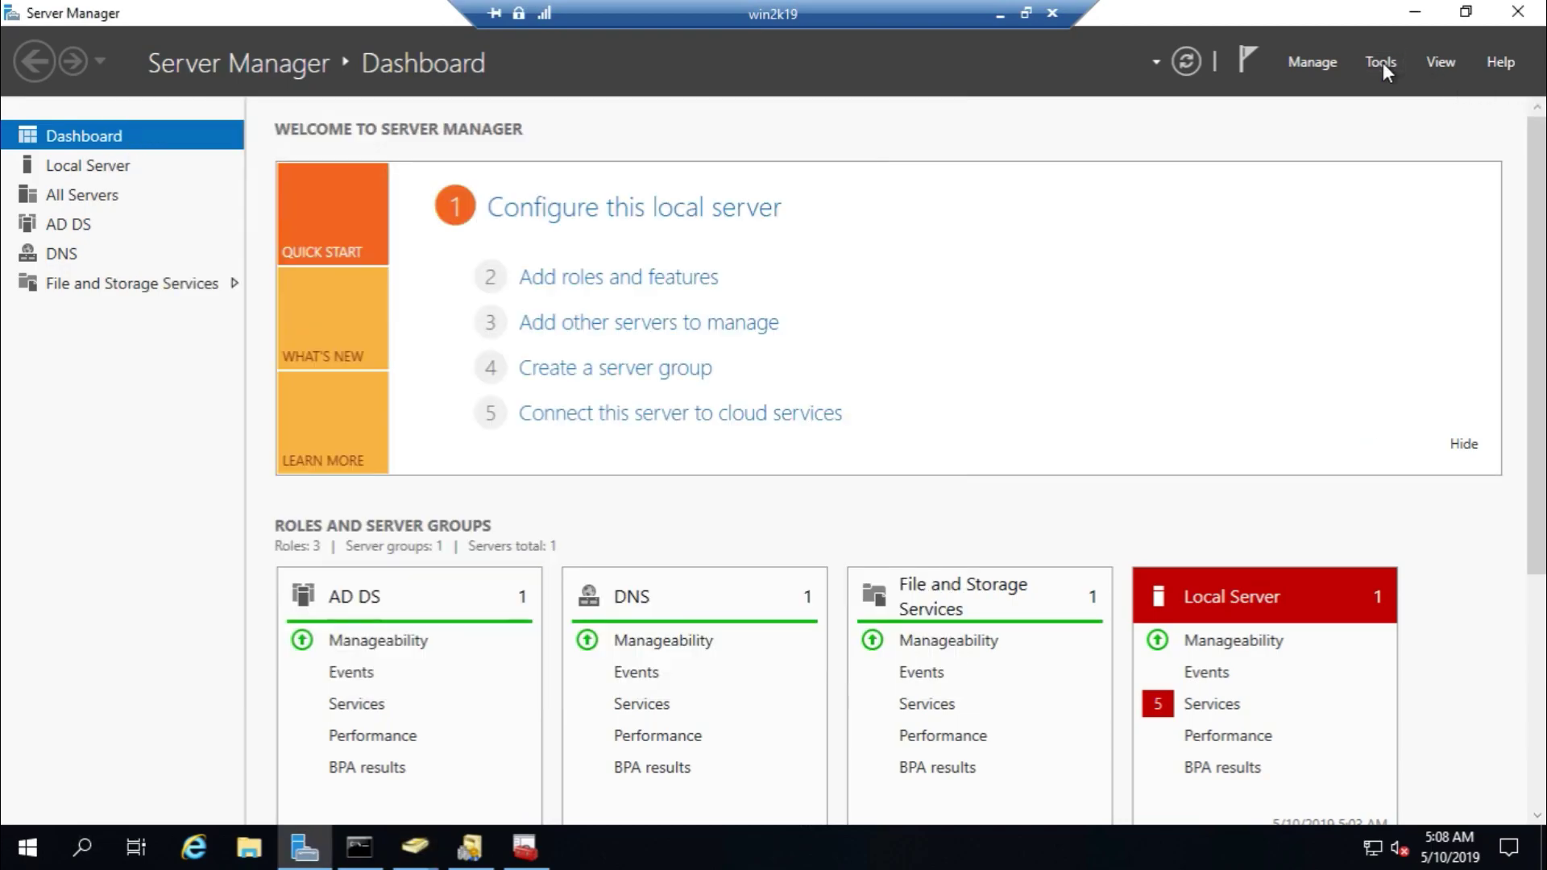
{"action": "left_click", "coordinate": [1383, 61]}
{"action": "left_click", "coordinate": [1223, 342]}
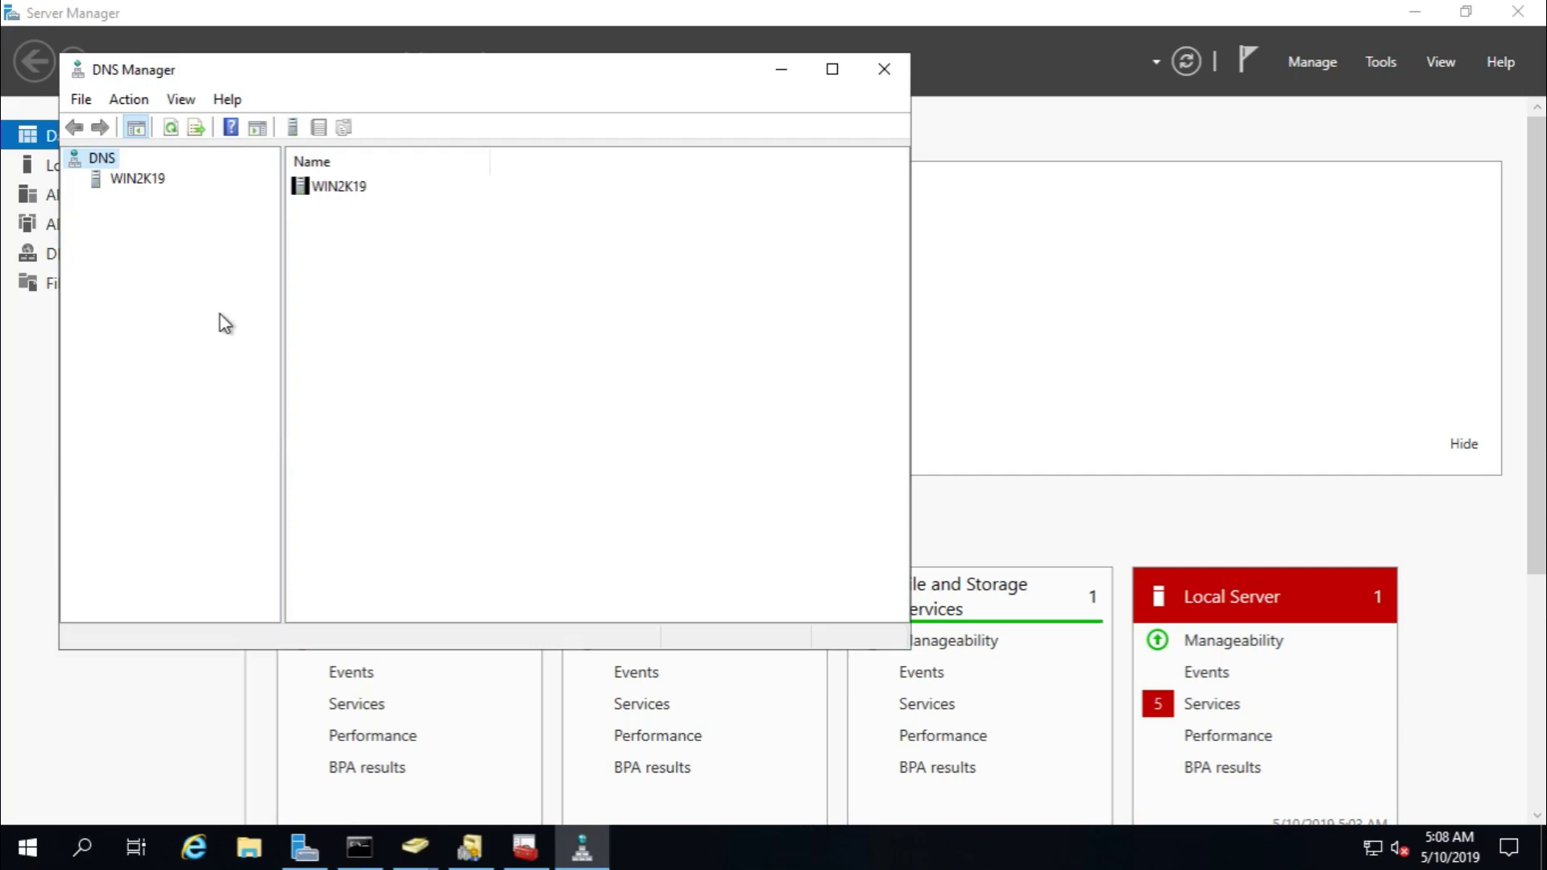
{"action": "left_click", "coordinate": [126, 179]}
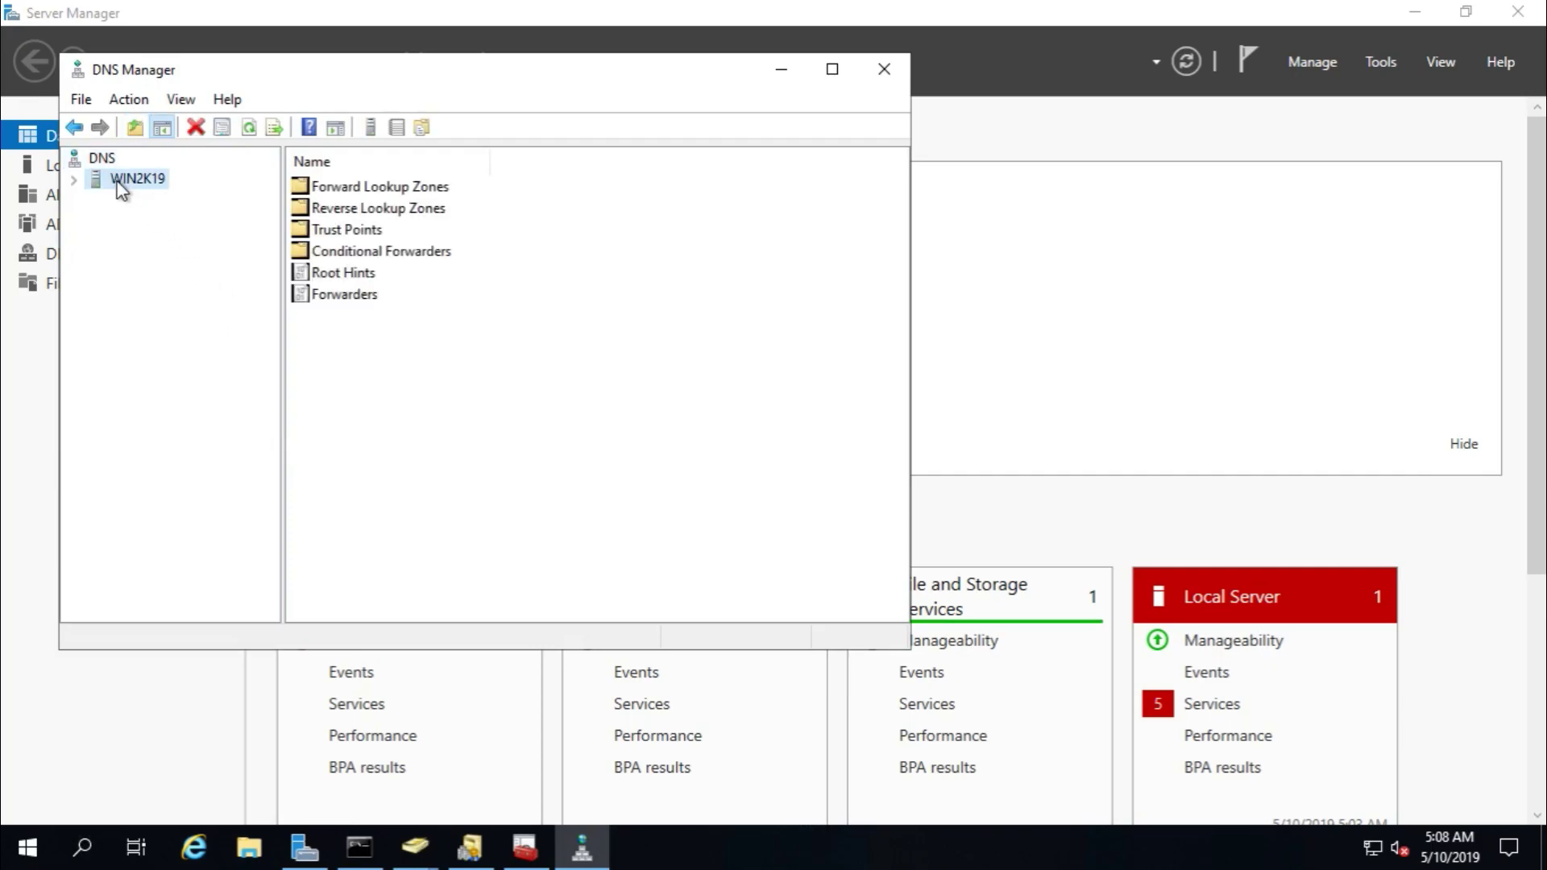
{"action": "left_click", "coordinate": [73, 179]}
{"action": "double_click", "coordinate": [151, 201]}
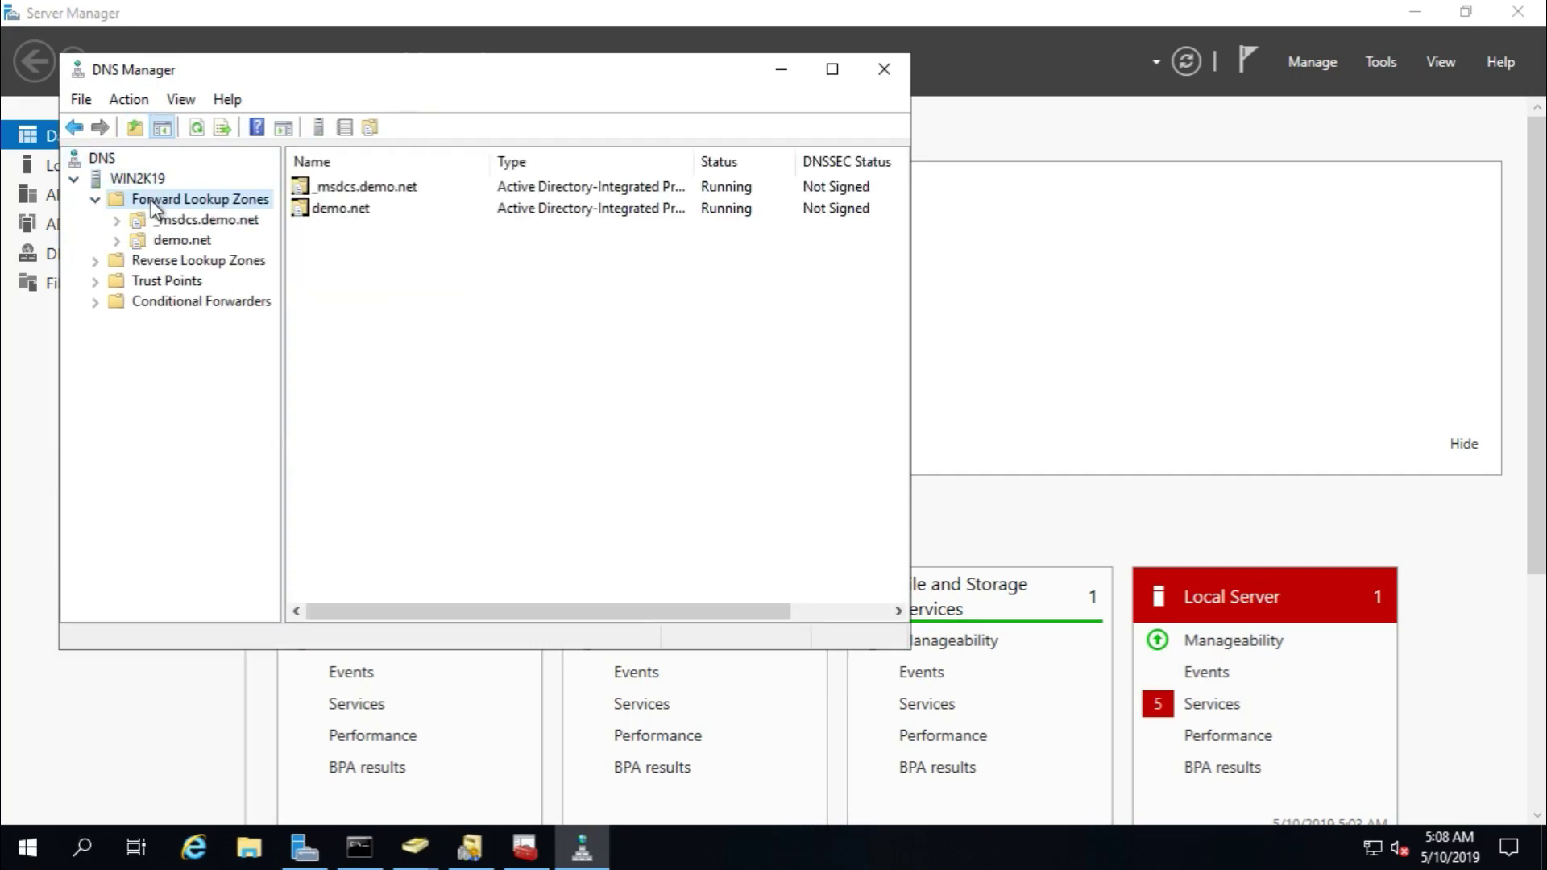
{"action": "double_click", "coordinate": [173, 241]}
{"action": "left_click_drag", "start_coordinate": [475, 310], "coordinate": [435, 539]}
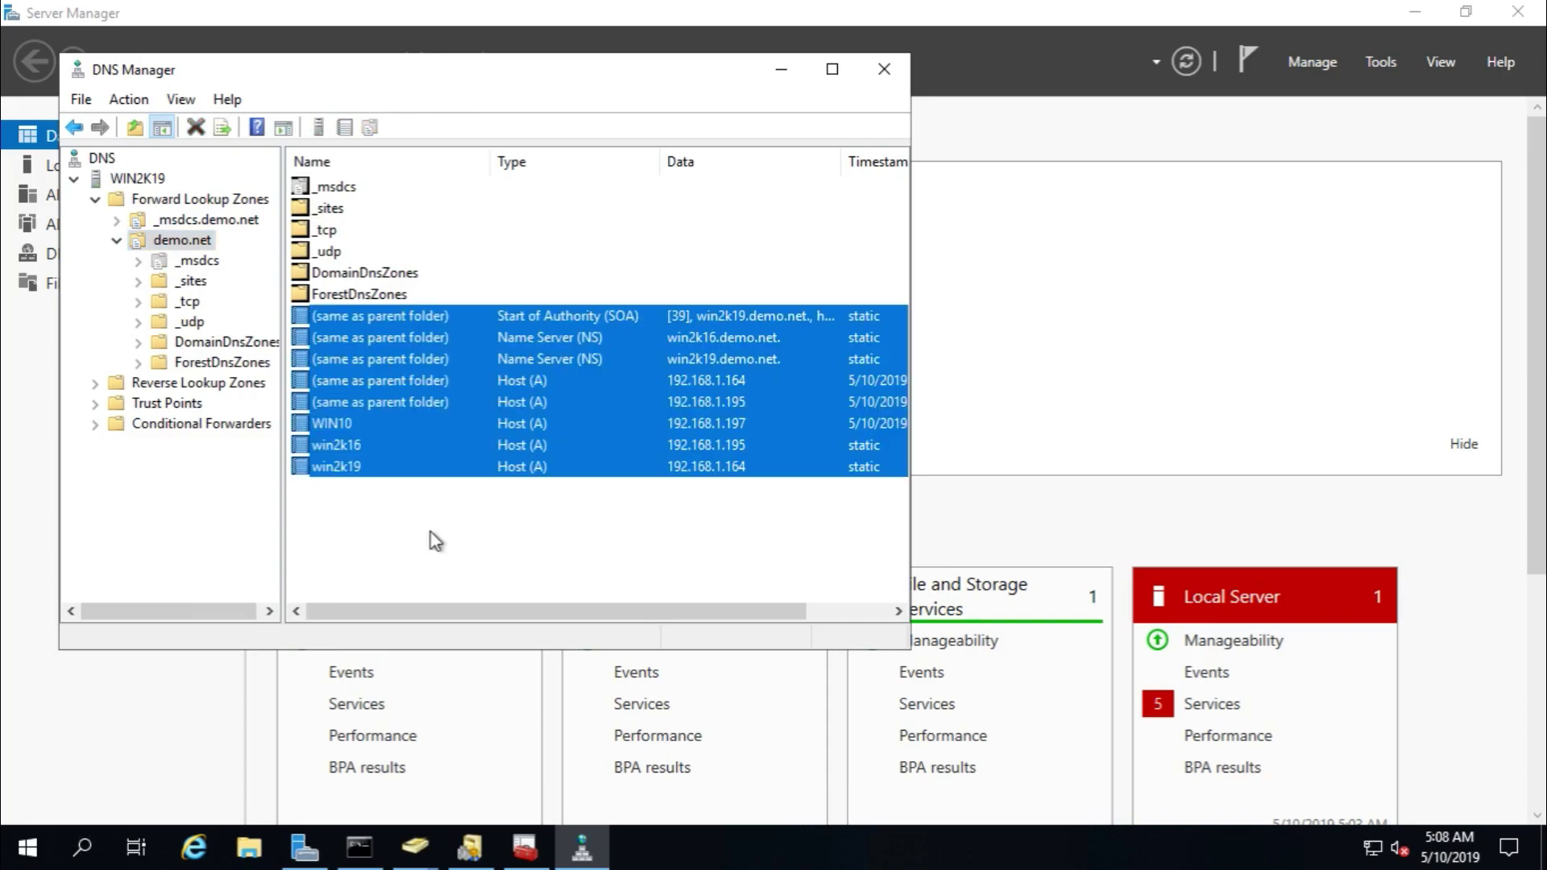
{"action": "left_click", "coordinate": [432, 535]}
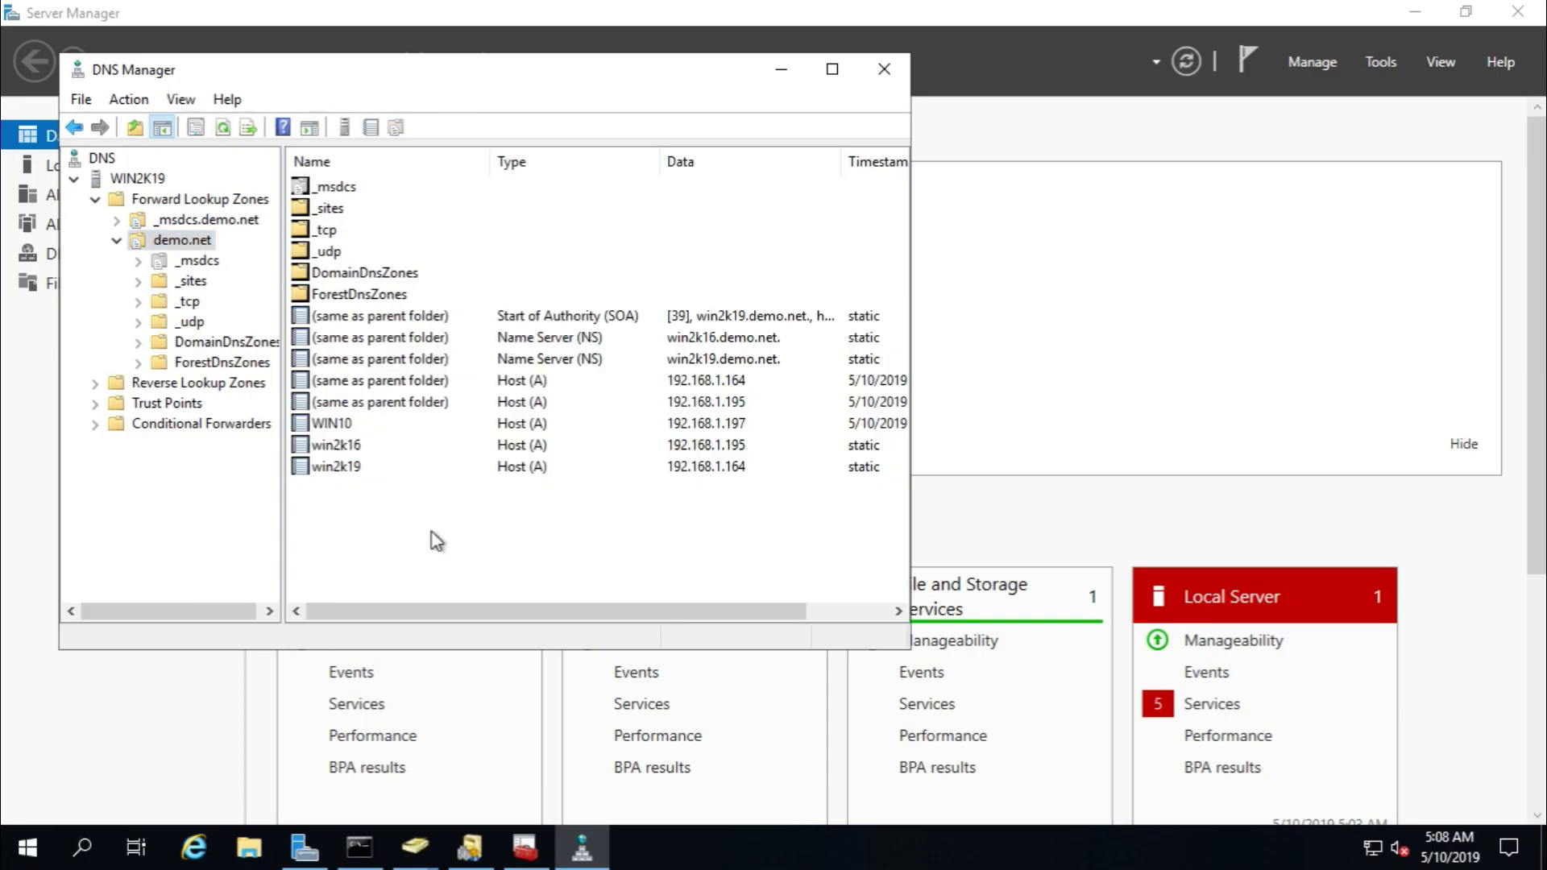
Step: Review the records of the 1.168.192.in-addr.arpa reverse lookup zone, including the 192.168.1.164 pointer
{"action": "double_click", "coordinate": [215, 385]}
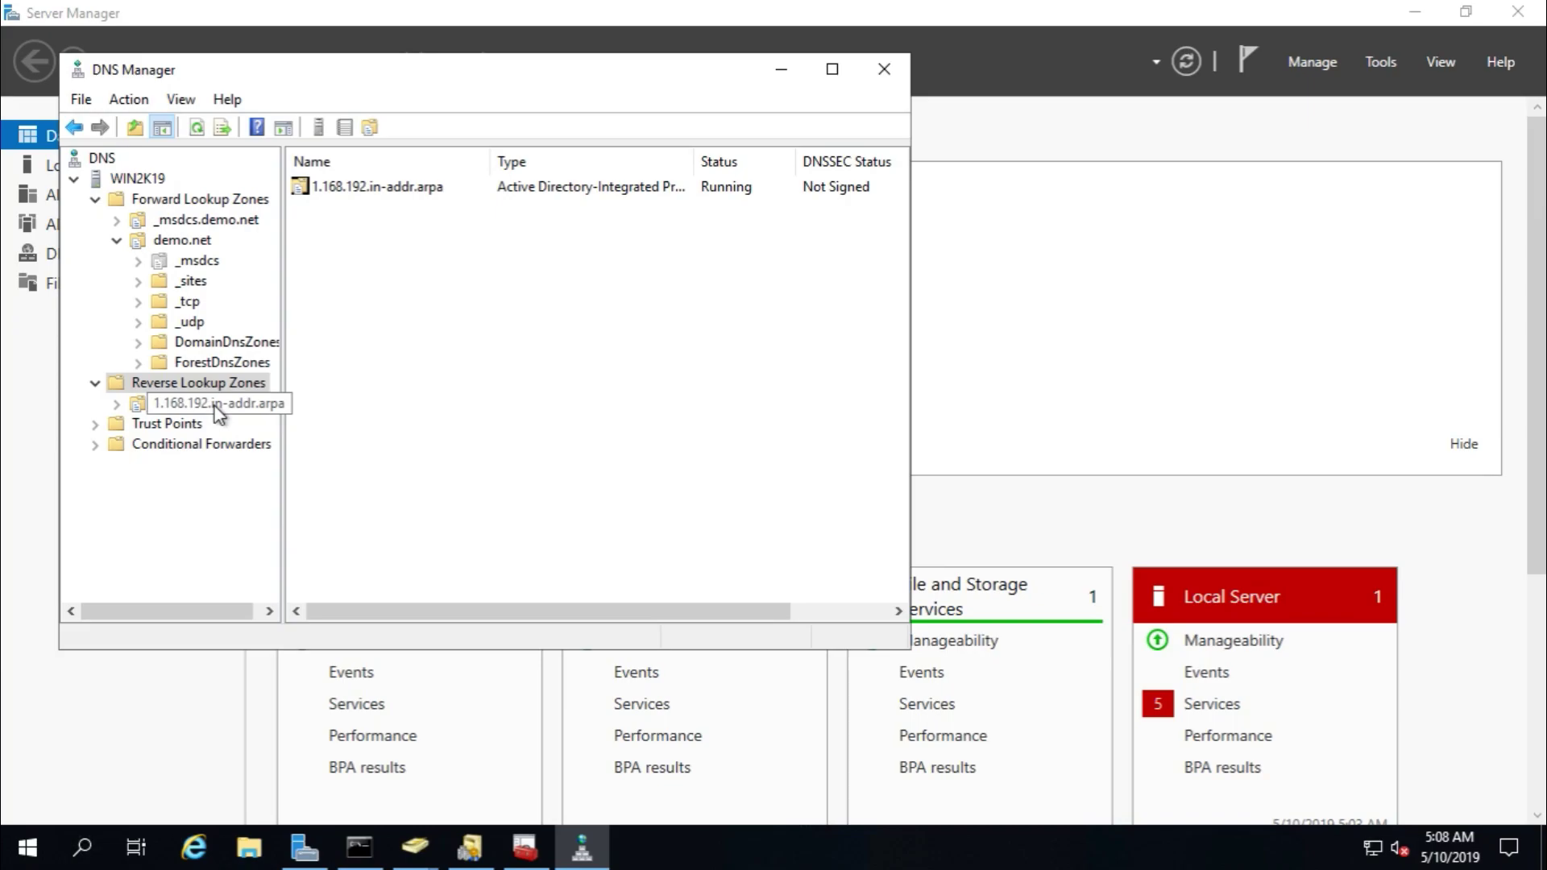
{"action": "left_click", "coordinate": [216, 407]}
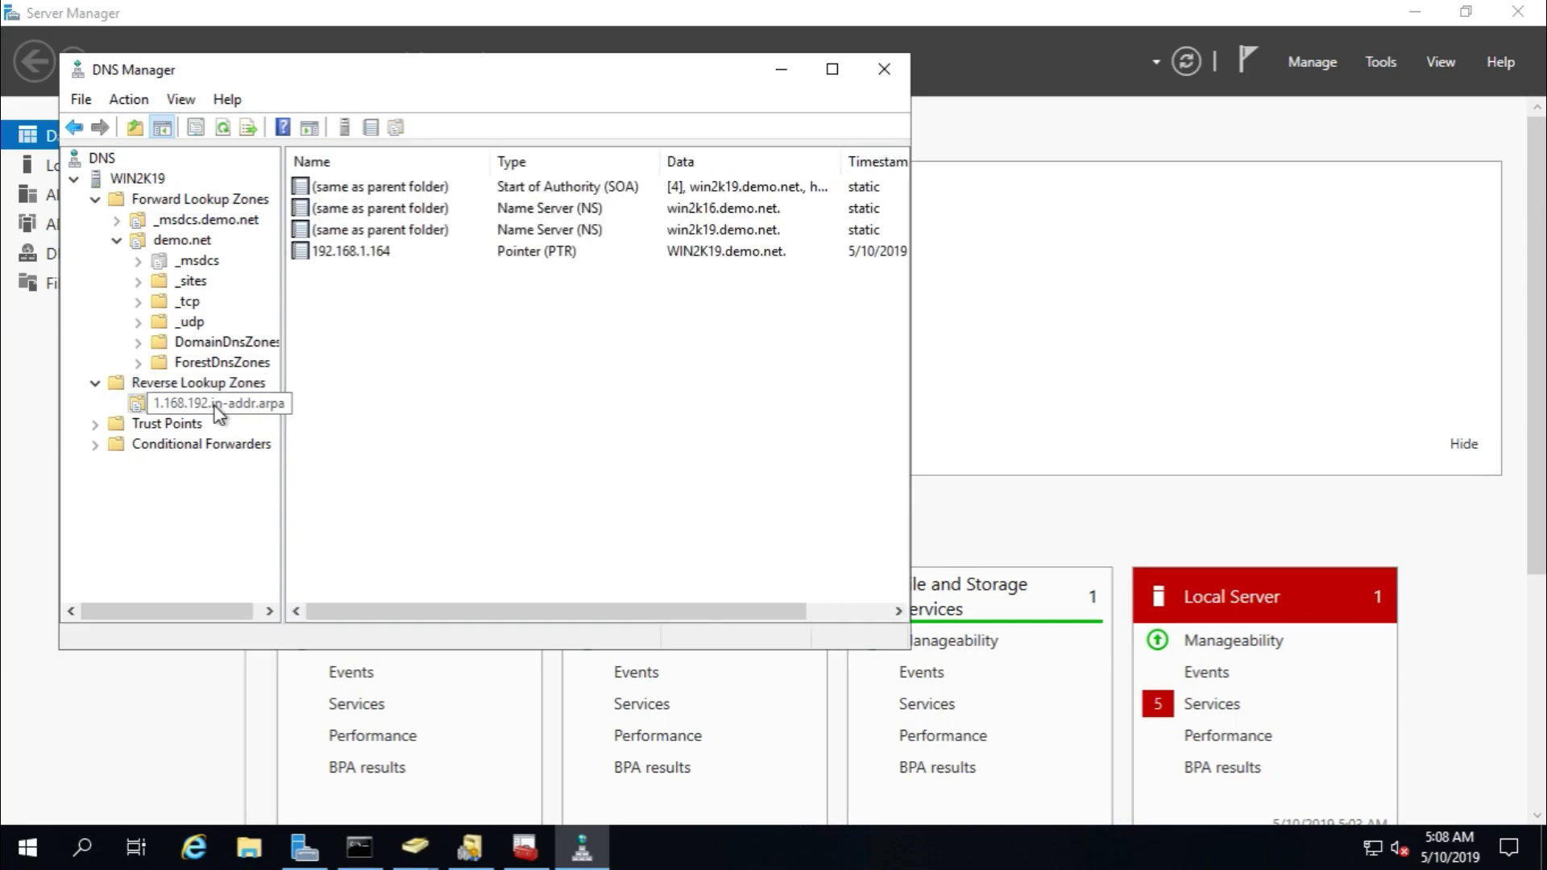
{"action": "left_click", "coordinate": [544, 252]}
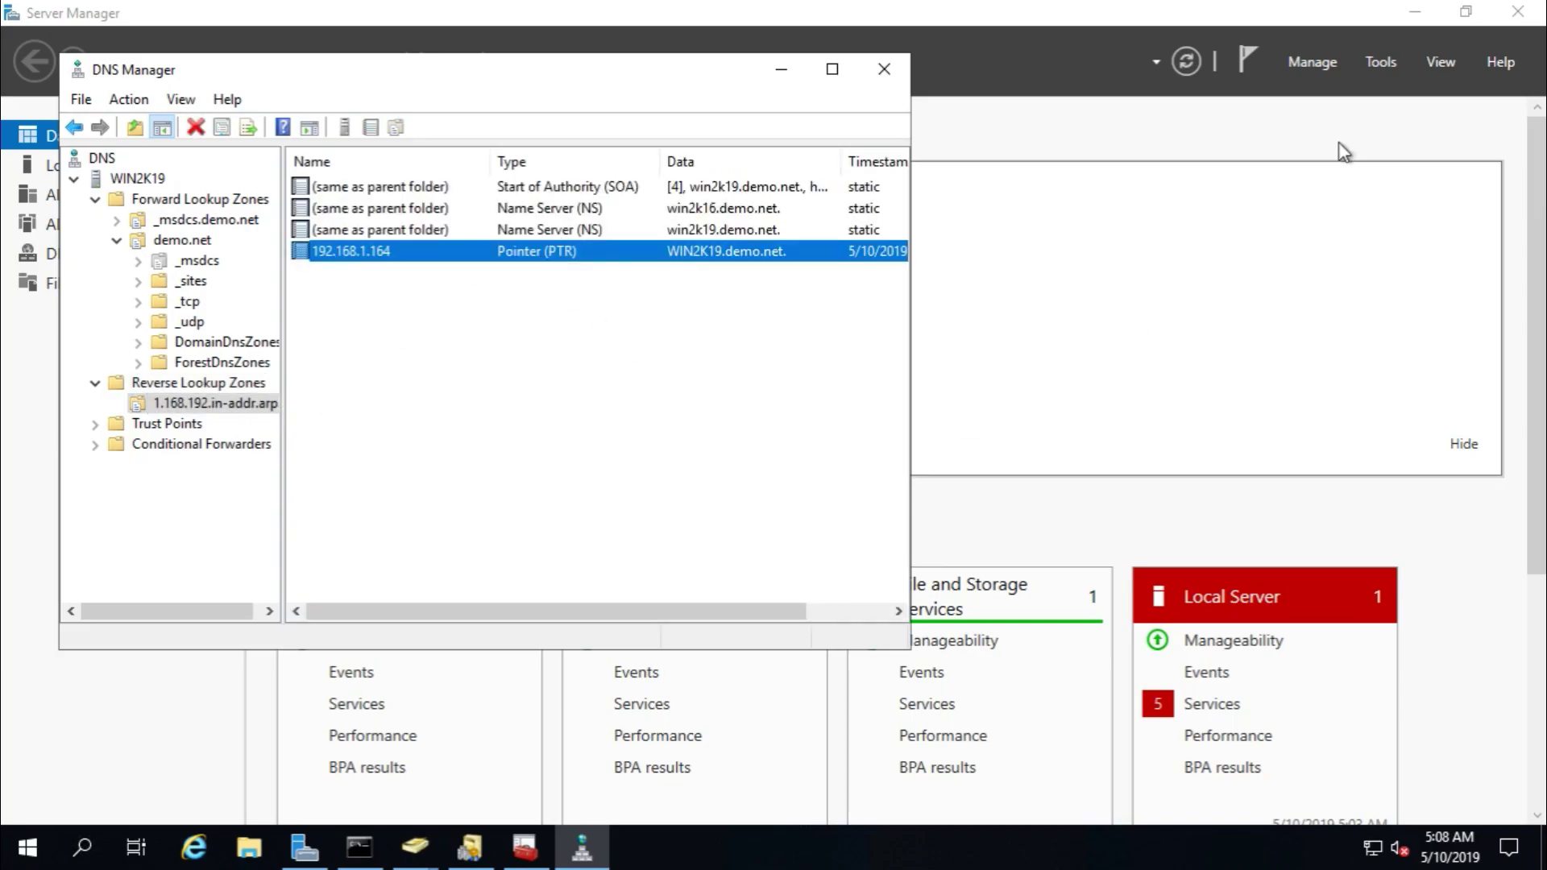
Step: Open Group Policy Management from Server Manager and view the Demo Group Policy linked to the demo.net domain
{"action": "left_click", "coordinate": [1381, 62]}
{"action": "left_click", "coordinate": [1310, 393]}
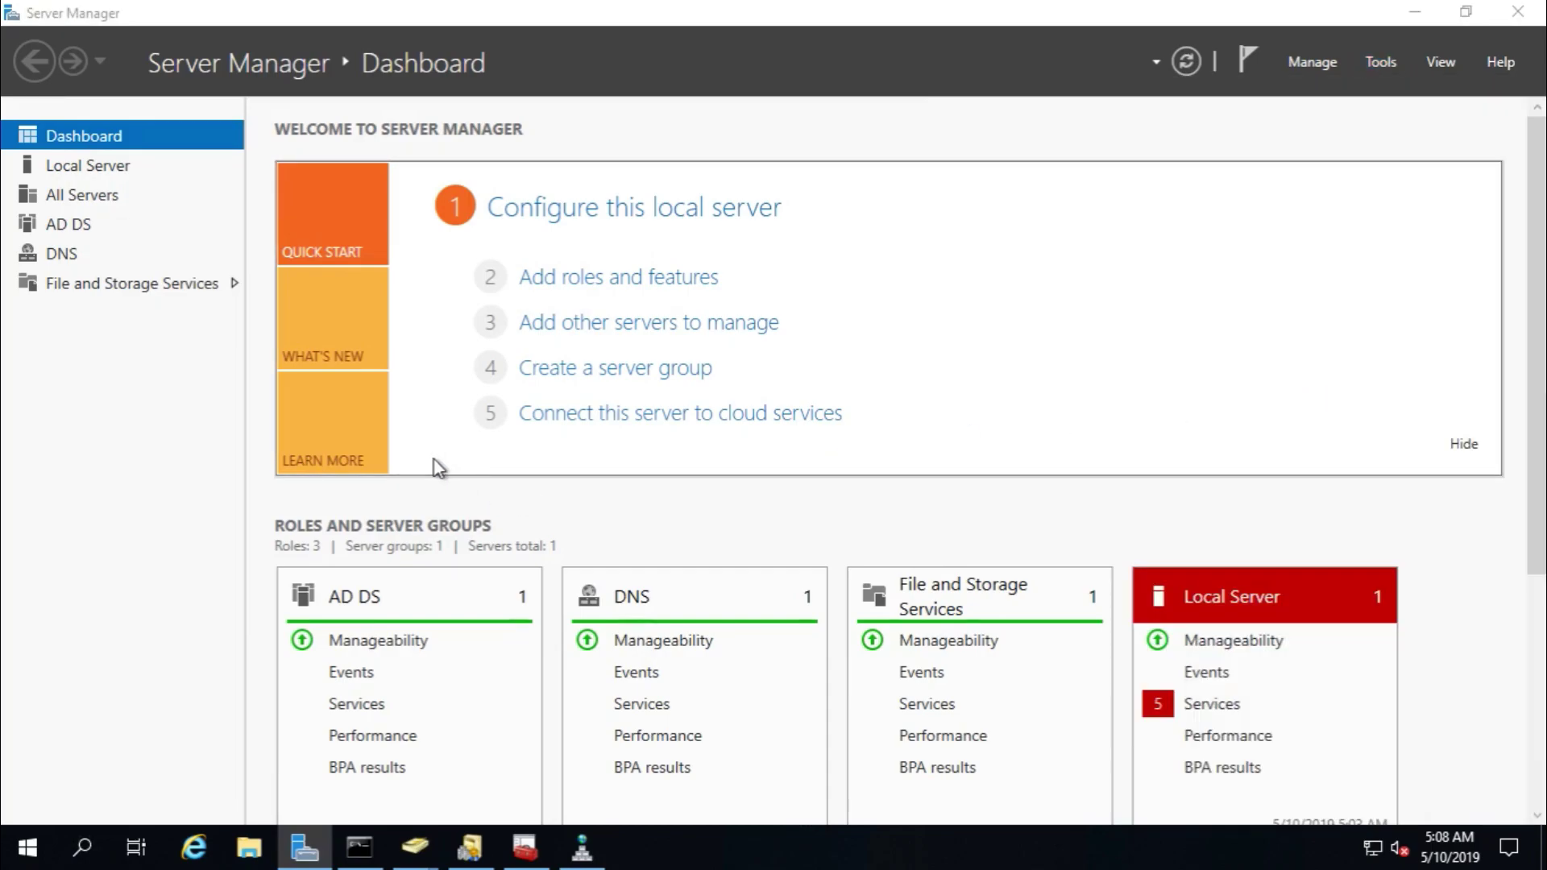
{"action": "left_click", "coordinate": [160, 275]}
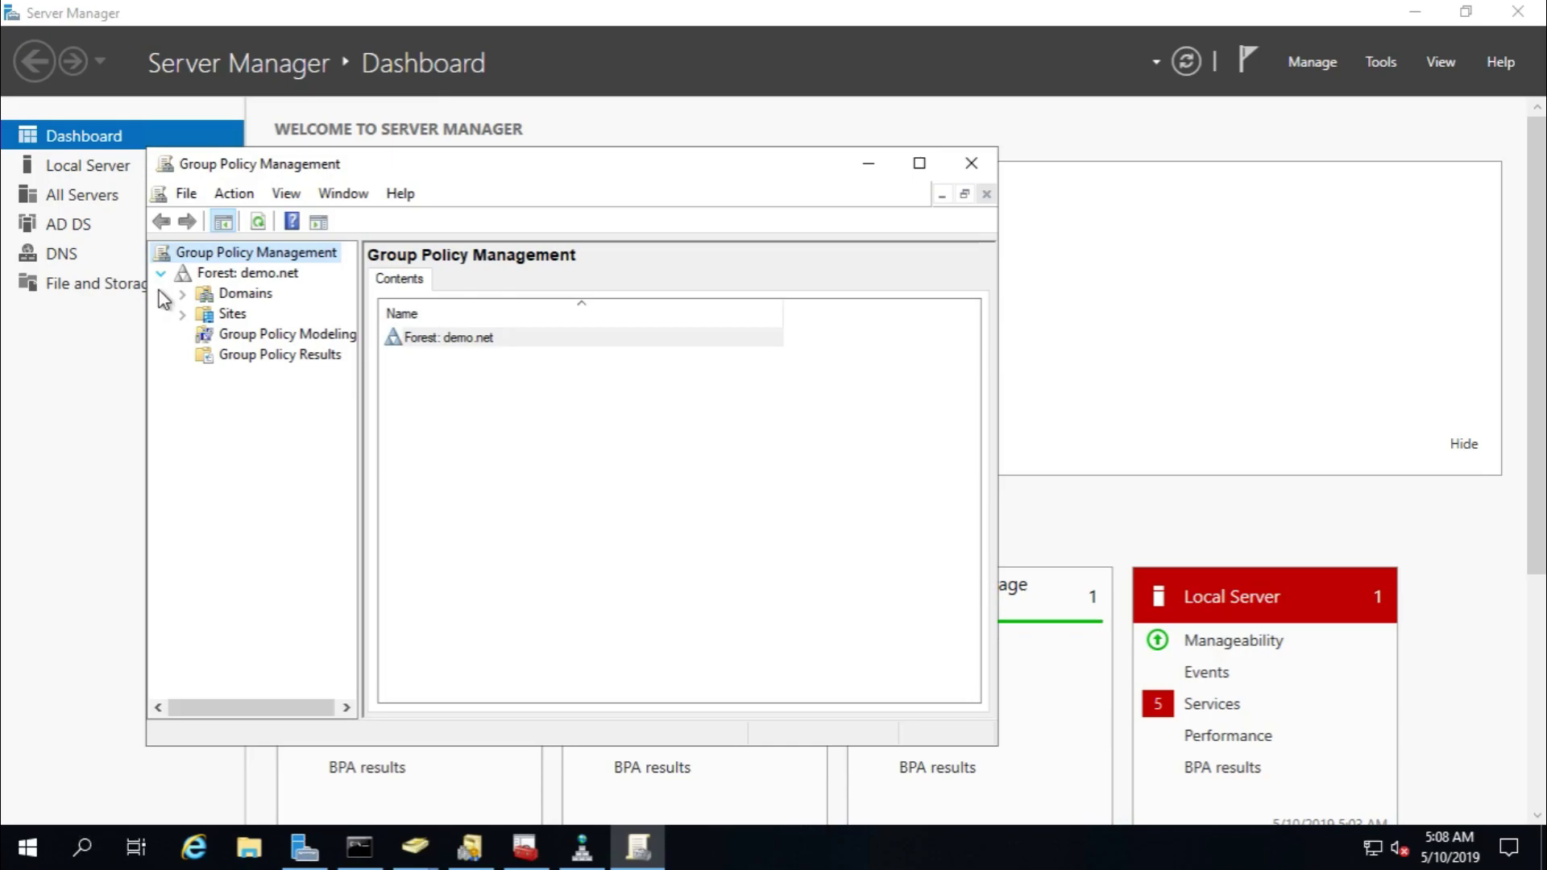
{"action": "double_click", "coordinate": [219, 295]}
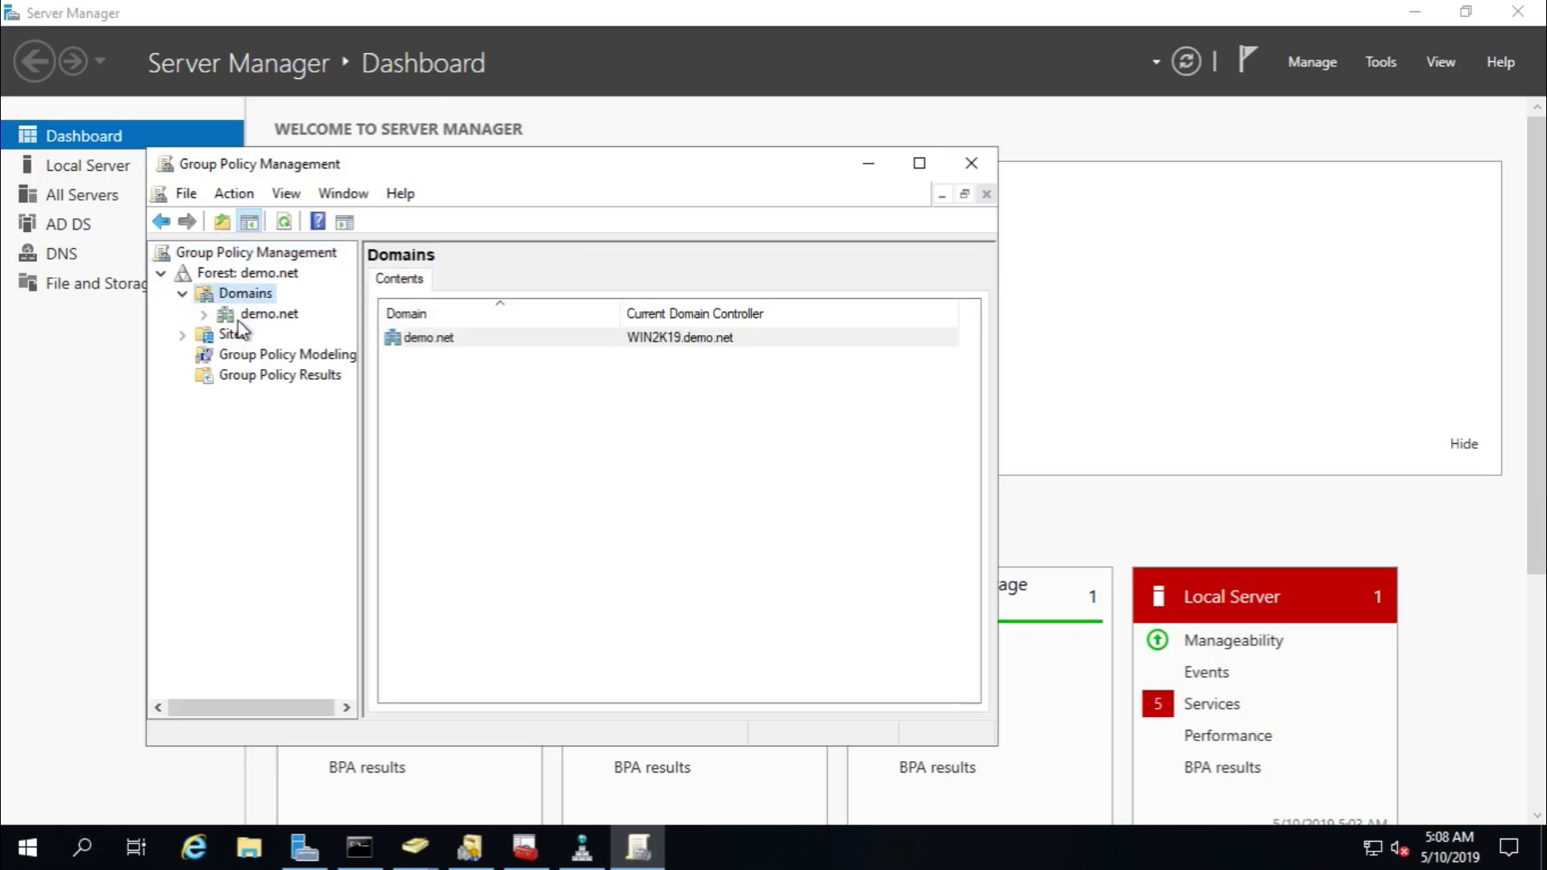
{"action": "left_click", "coordinate": [256, 314]}
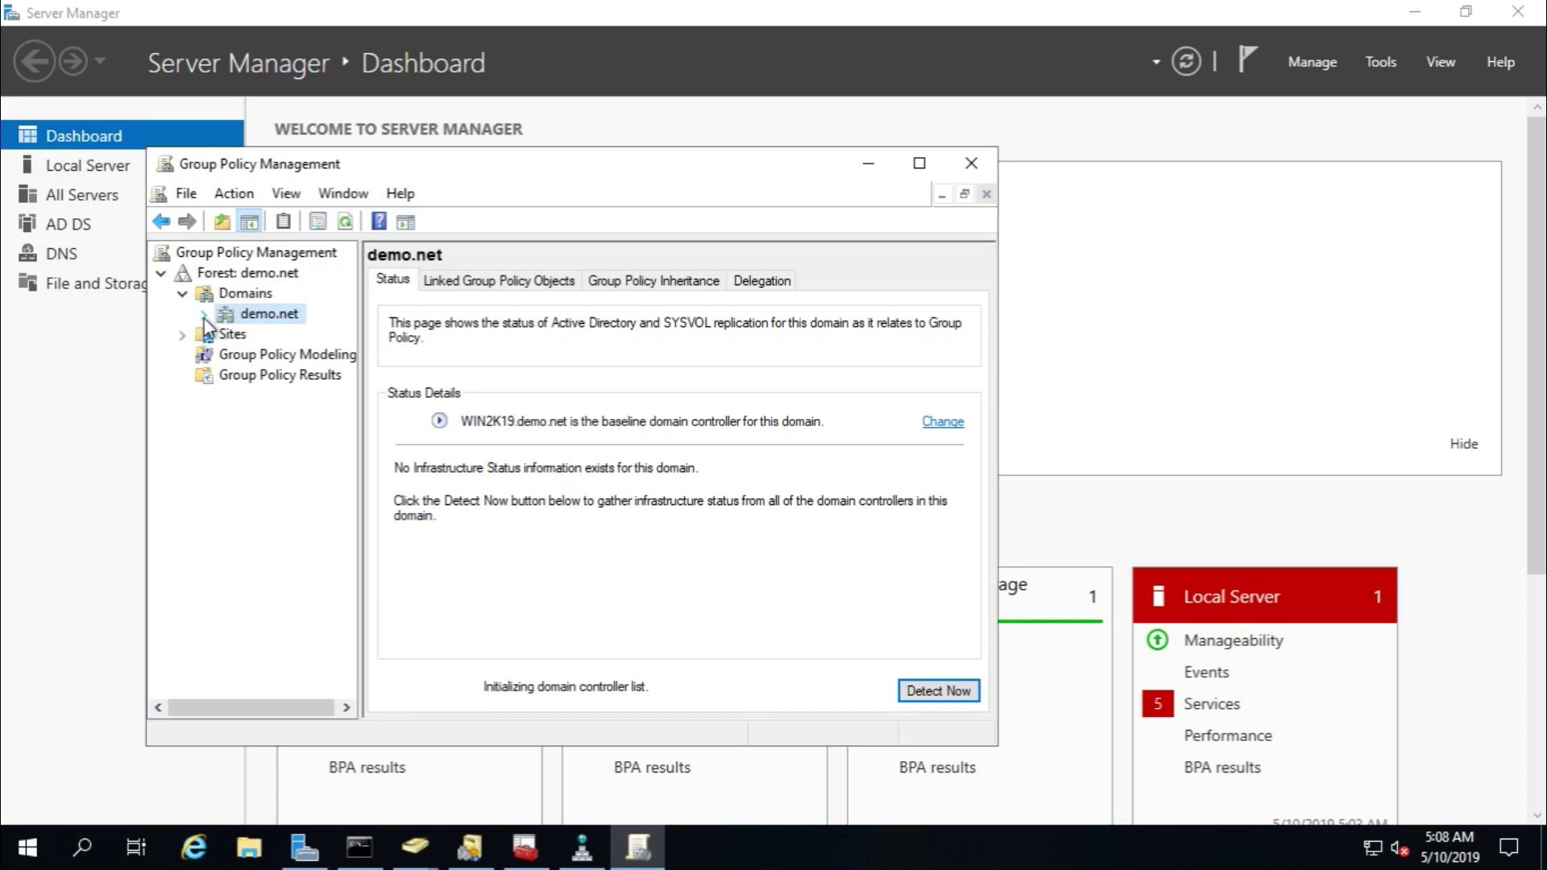
{"action": "left_click", "coordinate": [203, 315]}
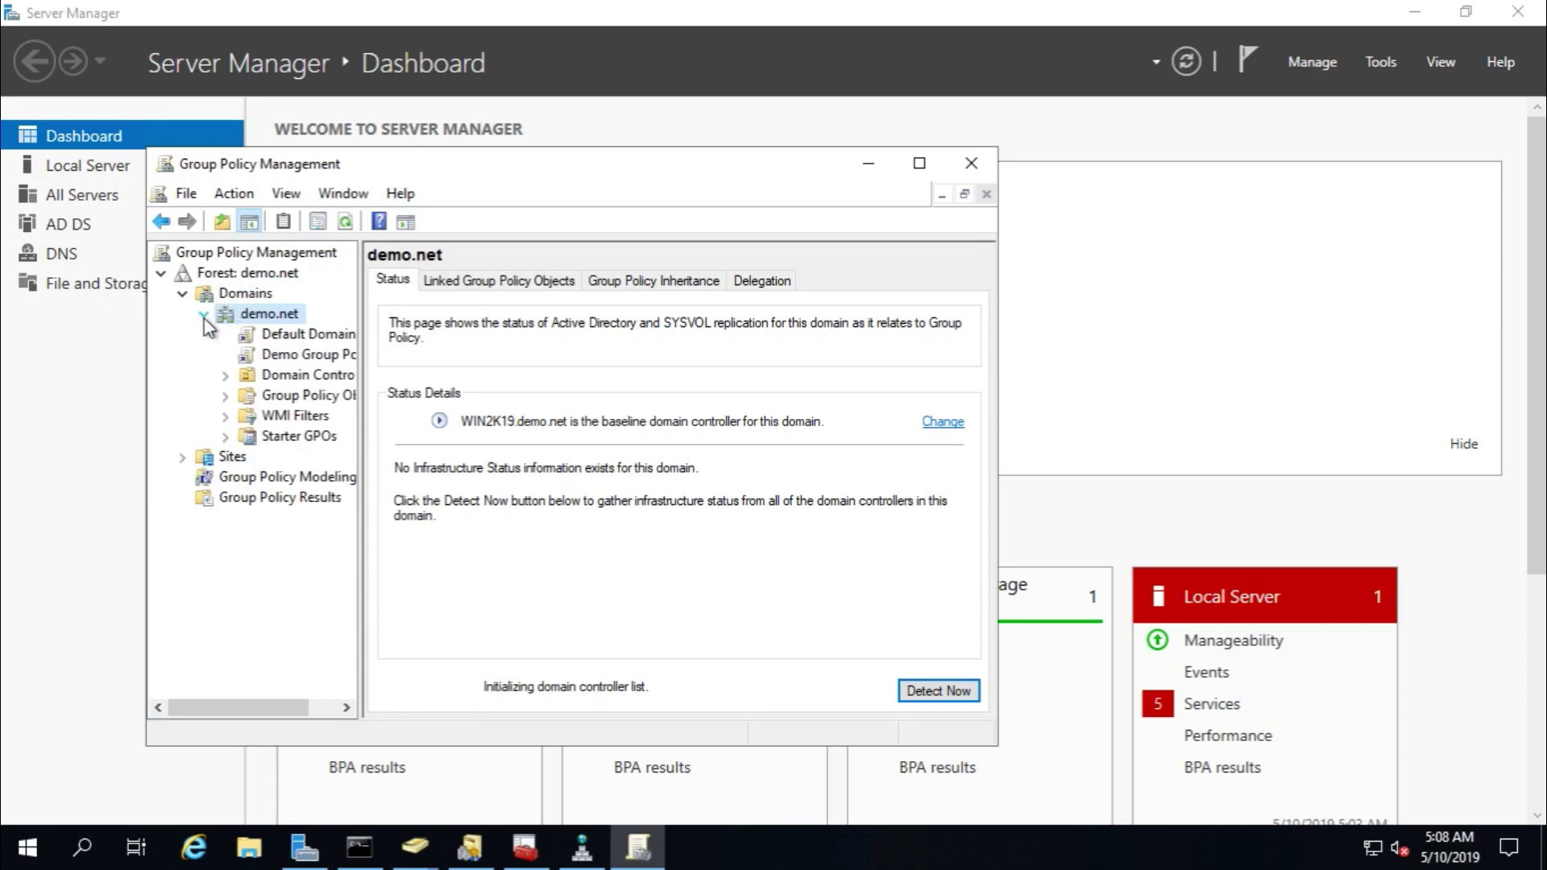
{"action": "left_click", "coordinate": [299, 356]}
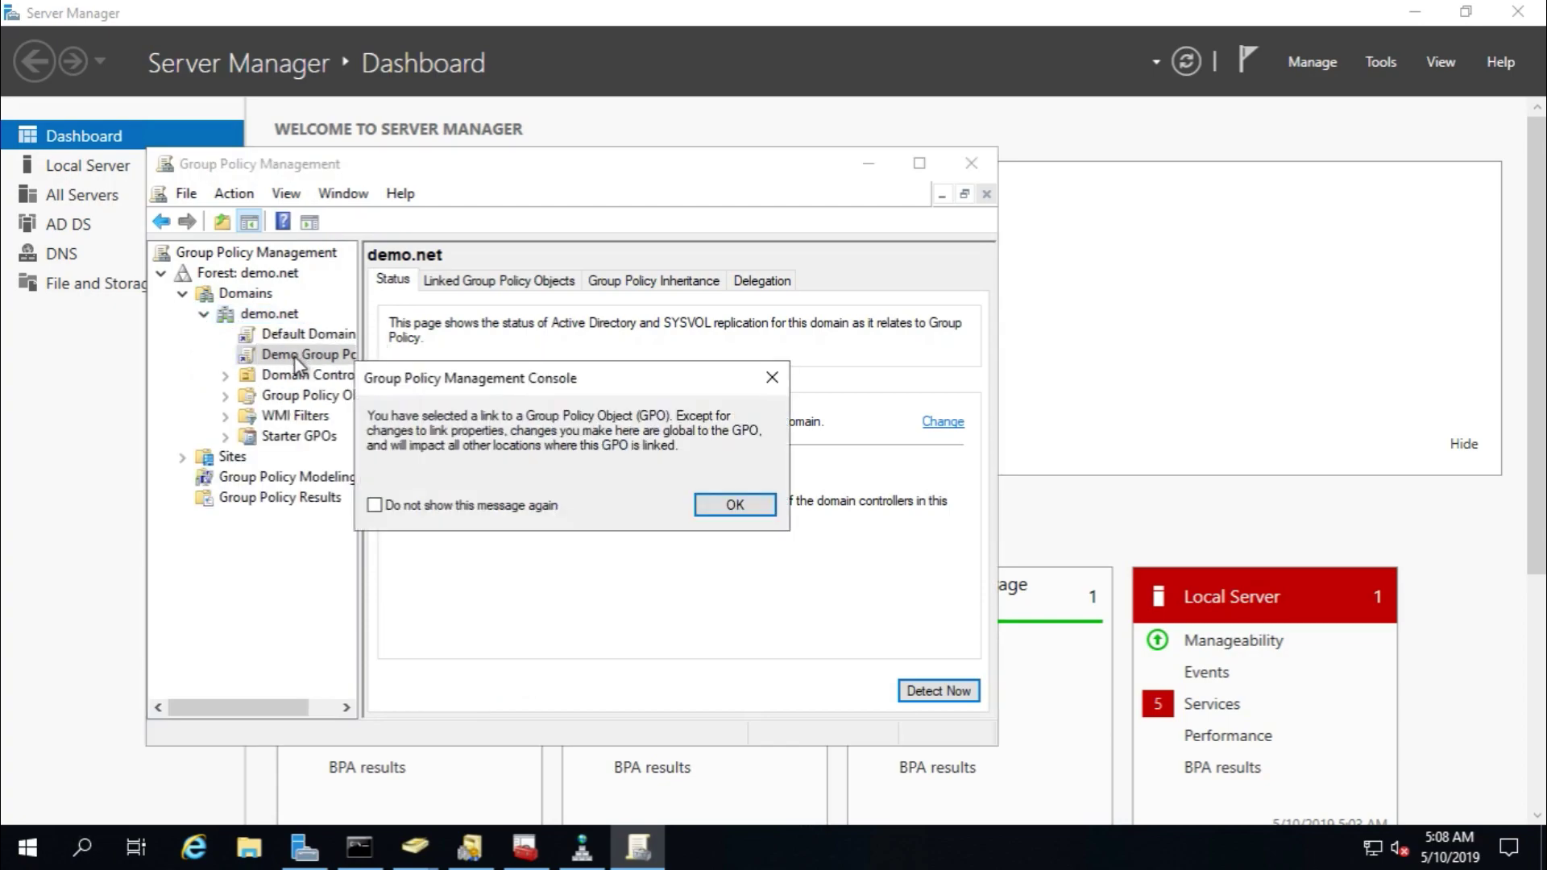
{"action": "left_click", "coordinate": [720, 501]}
Step: Start a Remote Desktop connection to win2k16, enter the account password, accept the certificate warning, and minimize the session
{"action": "mouse_move", "coordinate": [412, 852]}
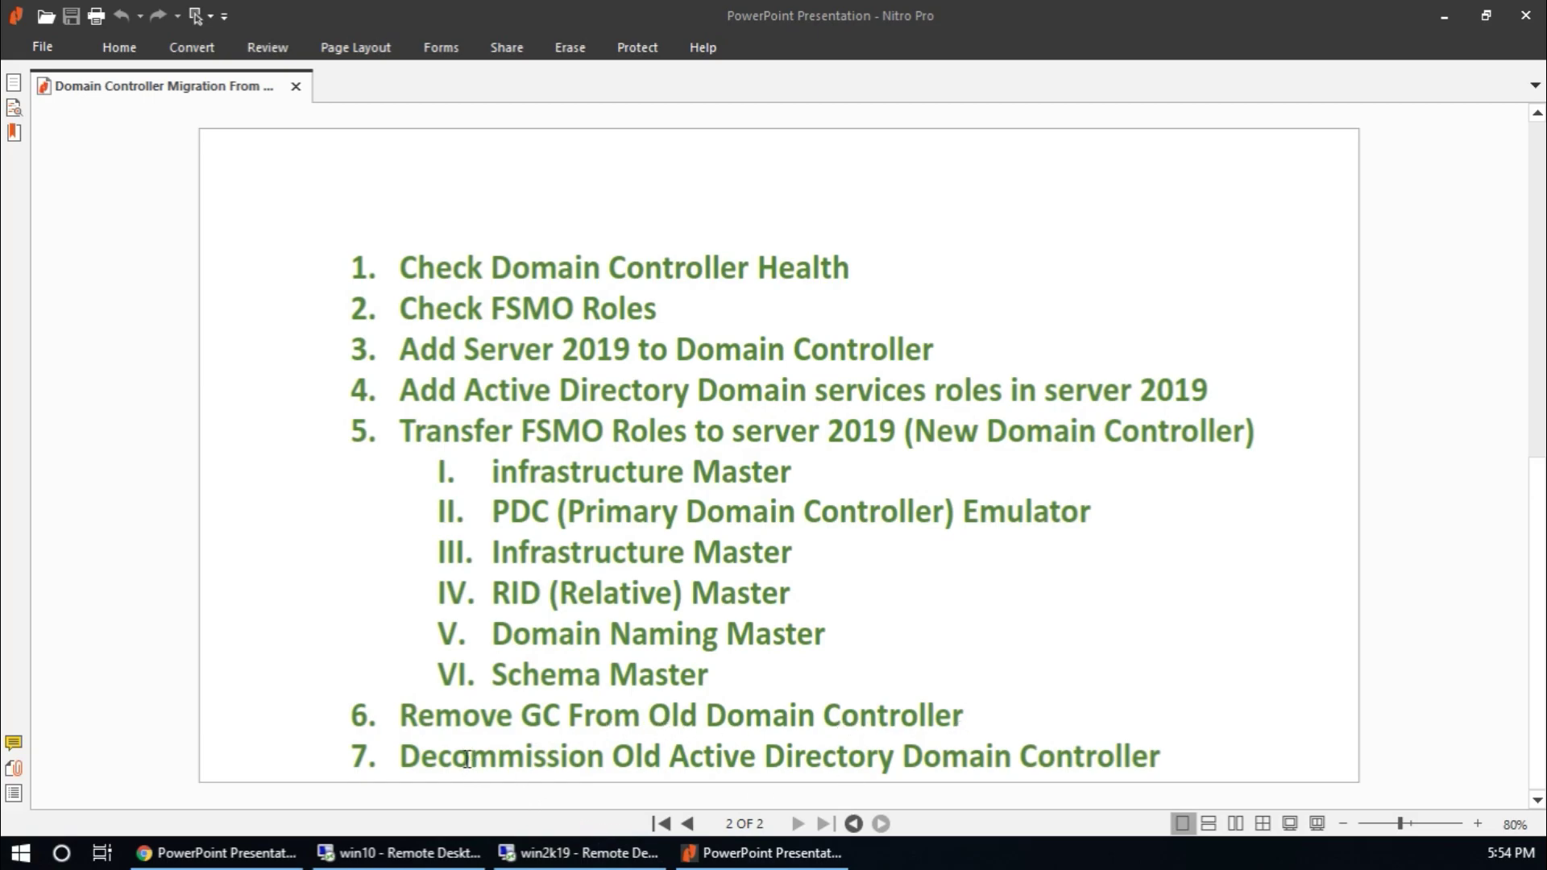
{"action": "left_click", "coordinate": [20, 852]}
{"action": "type", "text": "mst"}
{"action": "key", "text": "Return"}
{"action": "type", "text": "win2k16"}
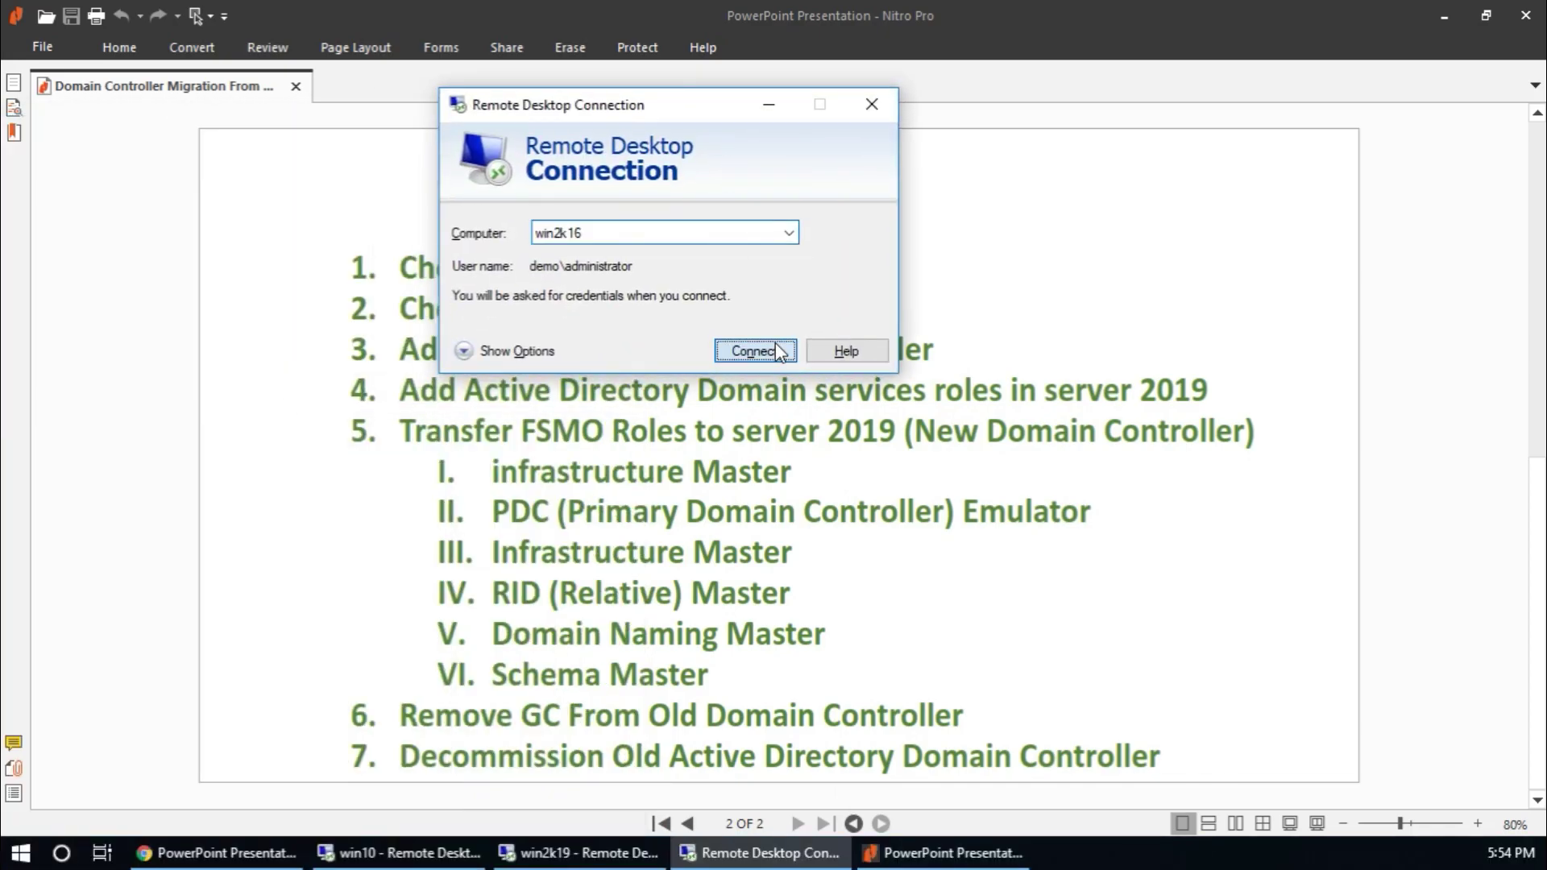
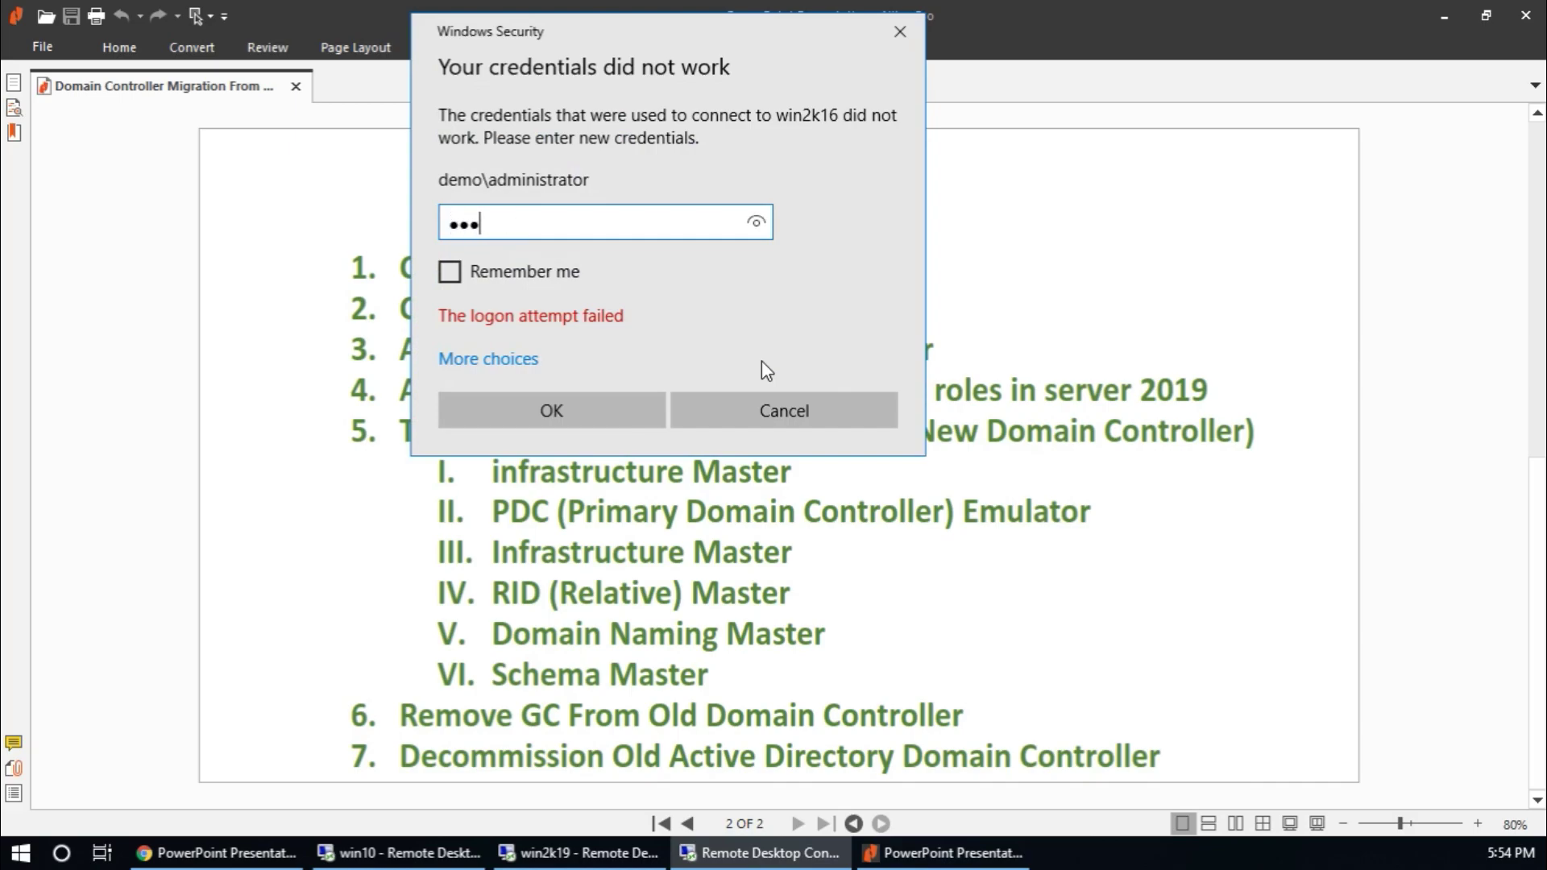
{"action": "key", "text": "Return"}
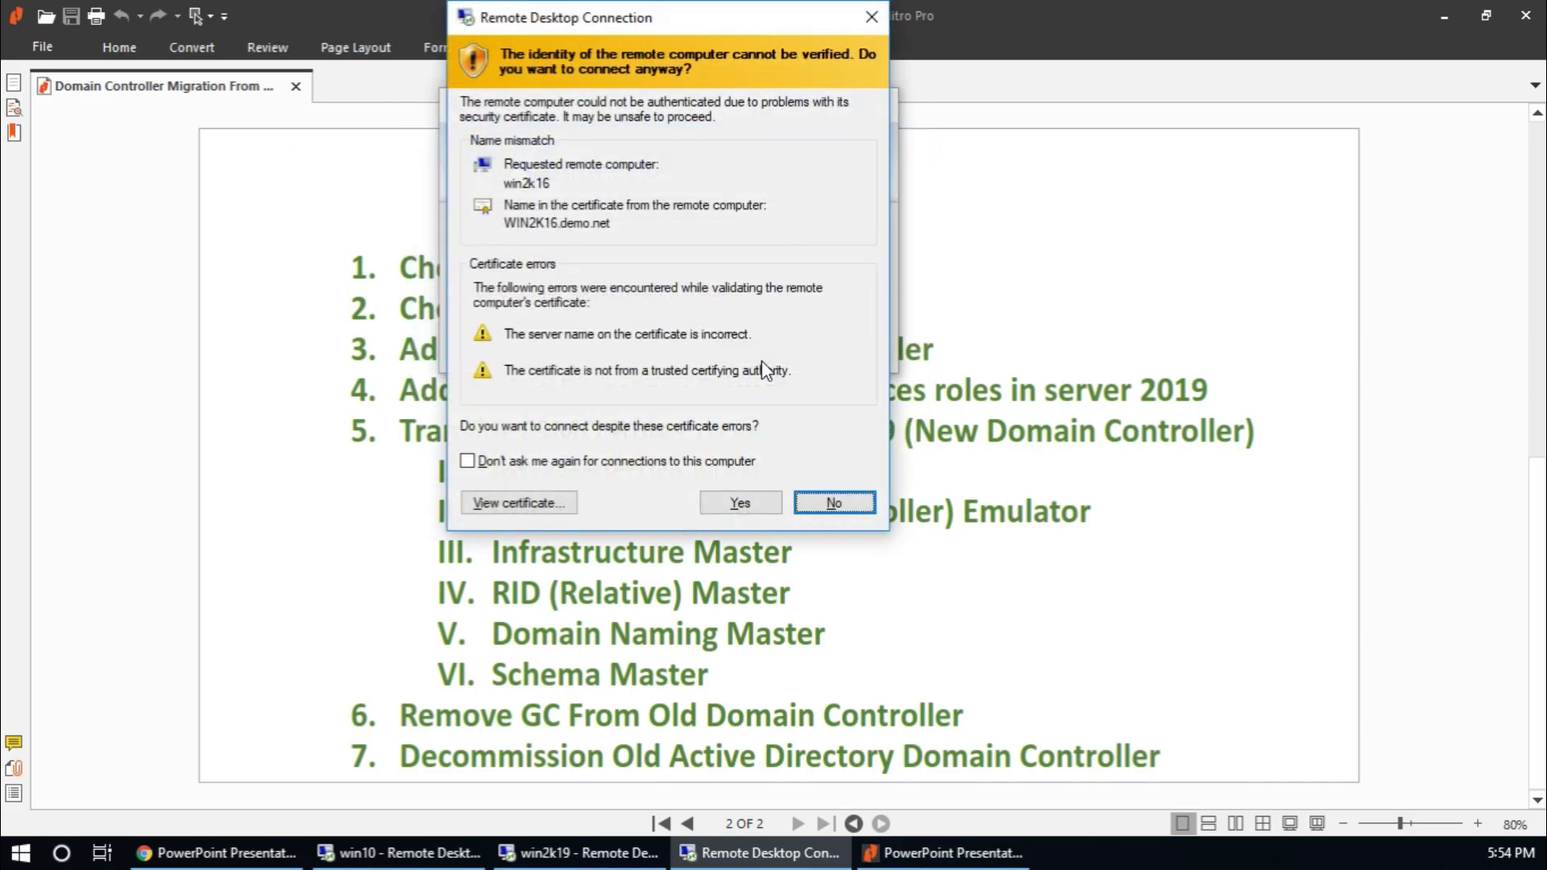
{"action": "key", "text": "y"}
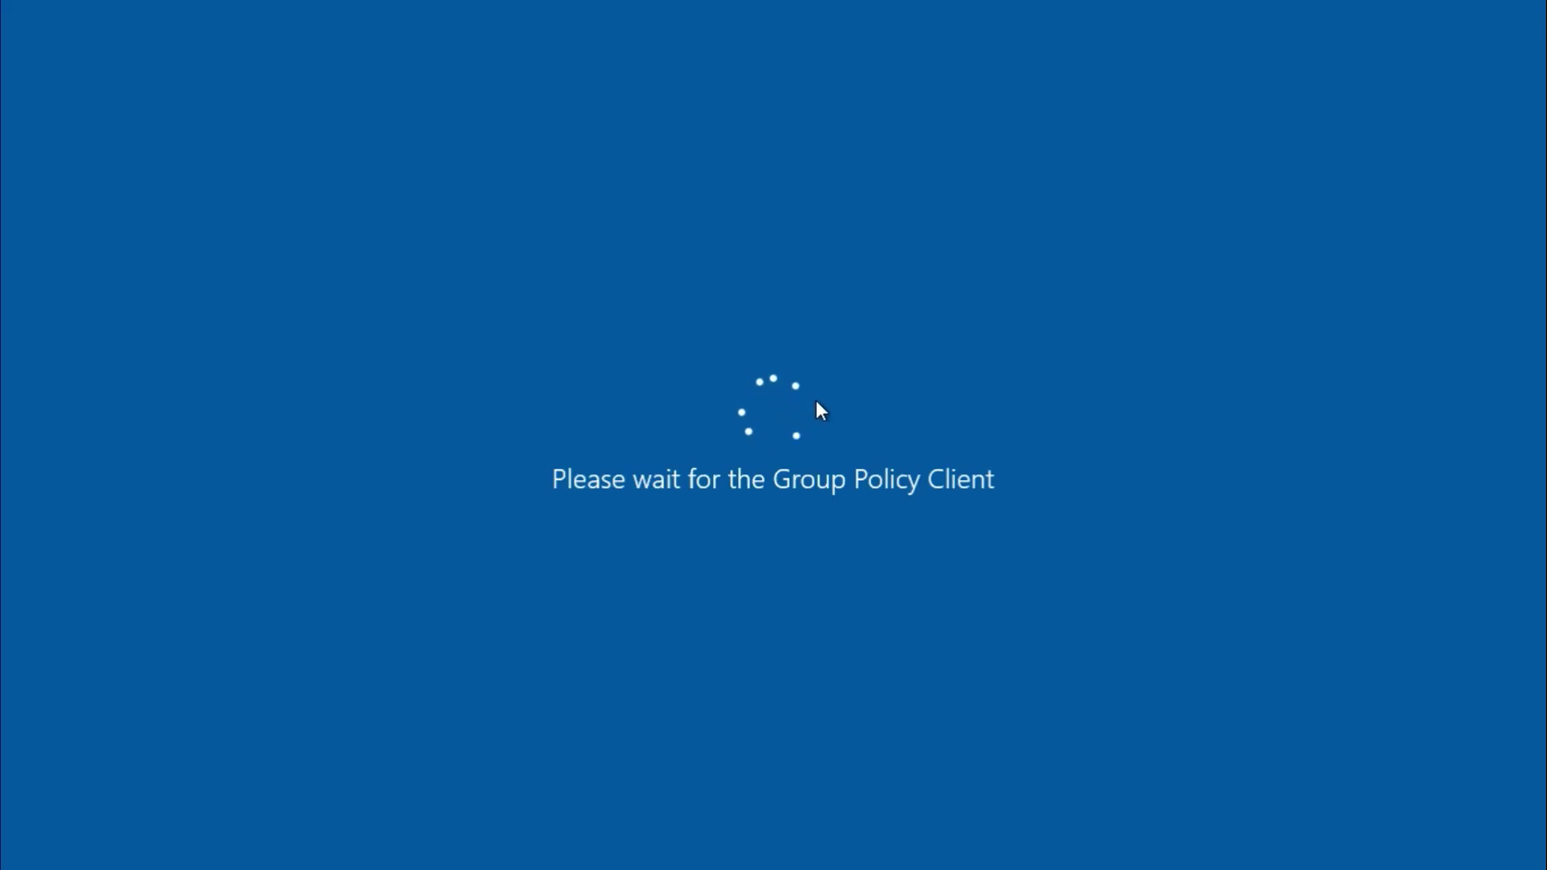
{"action": "mouse_move", "coordinate": [921, 7]}
{"action": "left_click", "coordinate": [995, 11]}
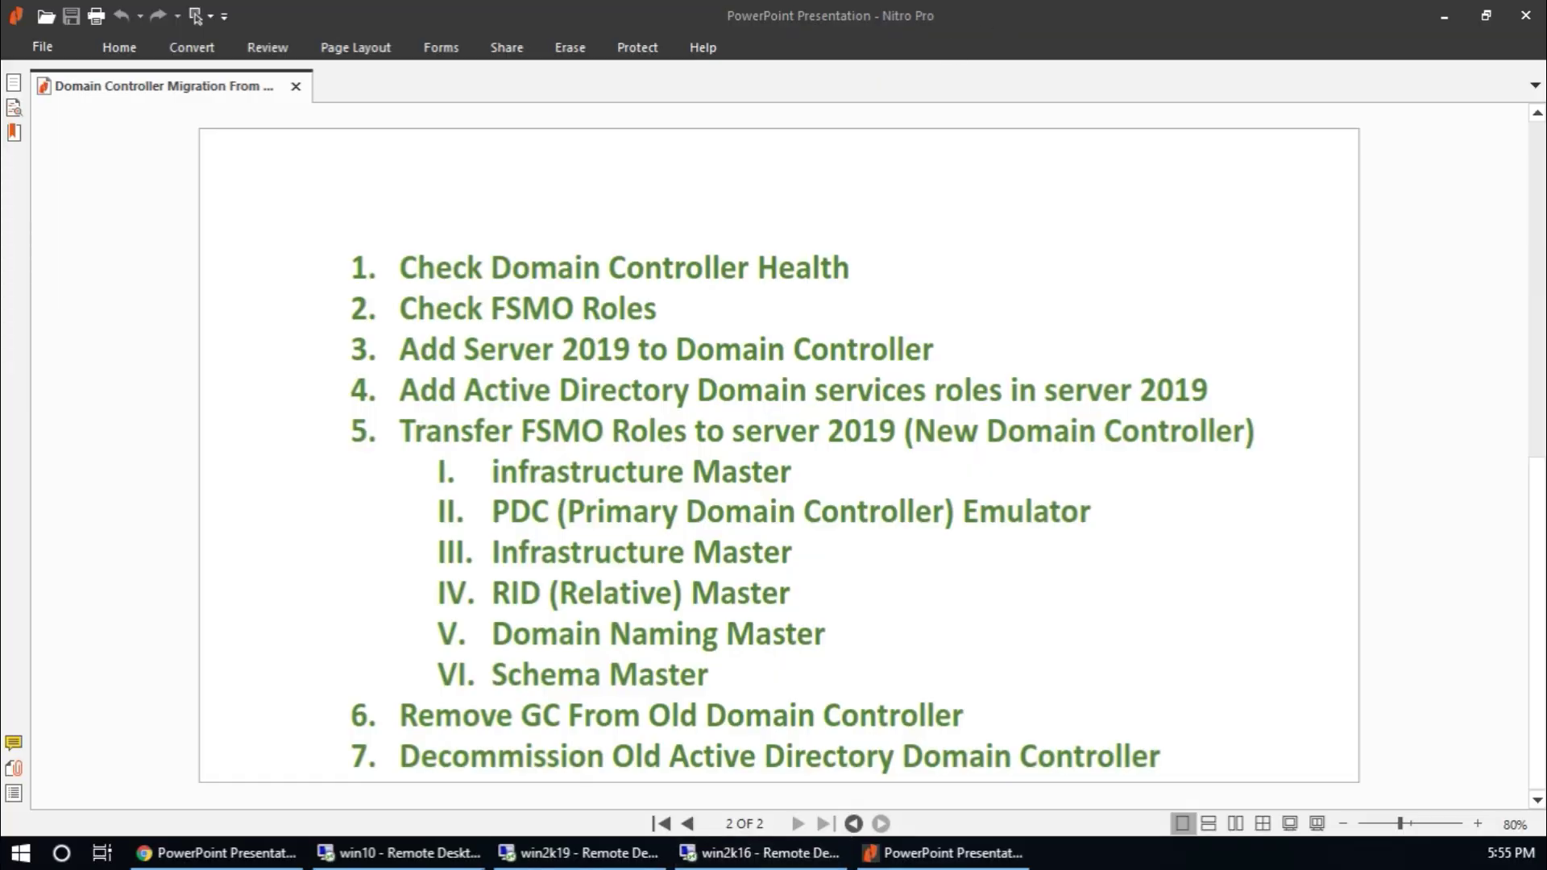
Step: Switch to the win10 remote session and open Command Prompt as administrator
{"action": "left_click", "coordinate": [417, 852]}
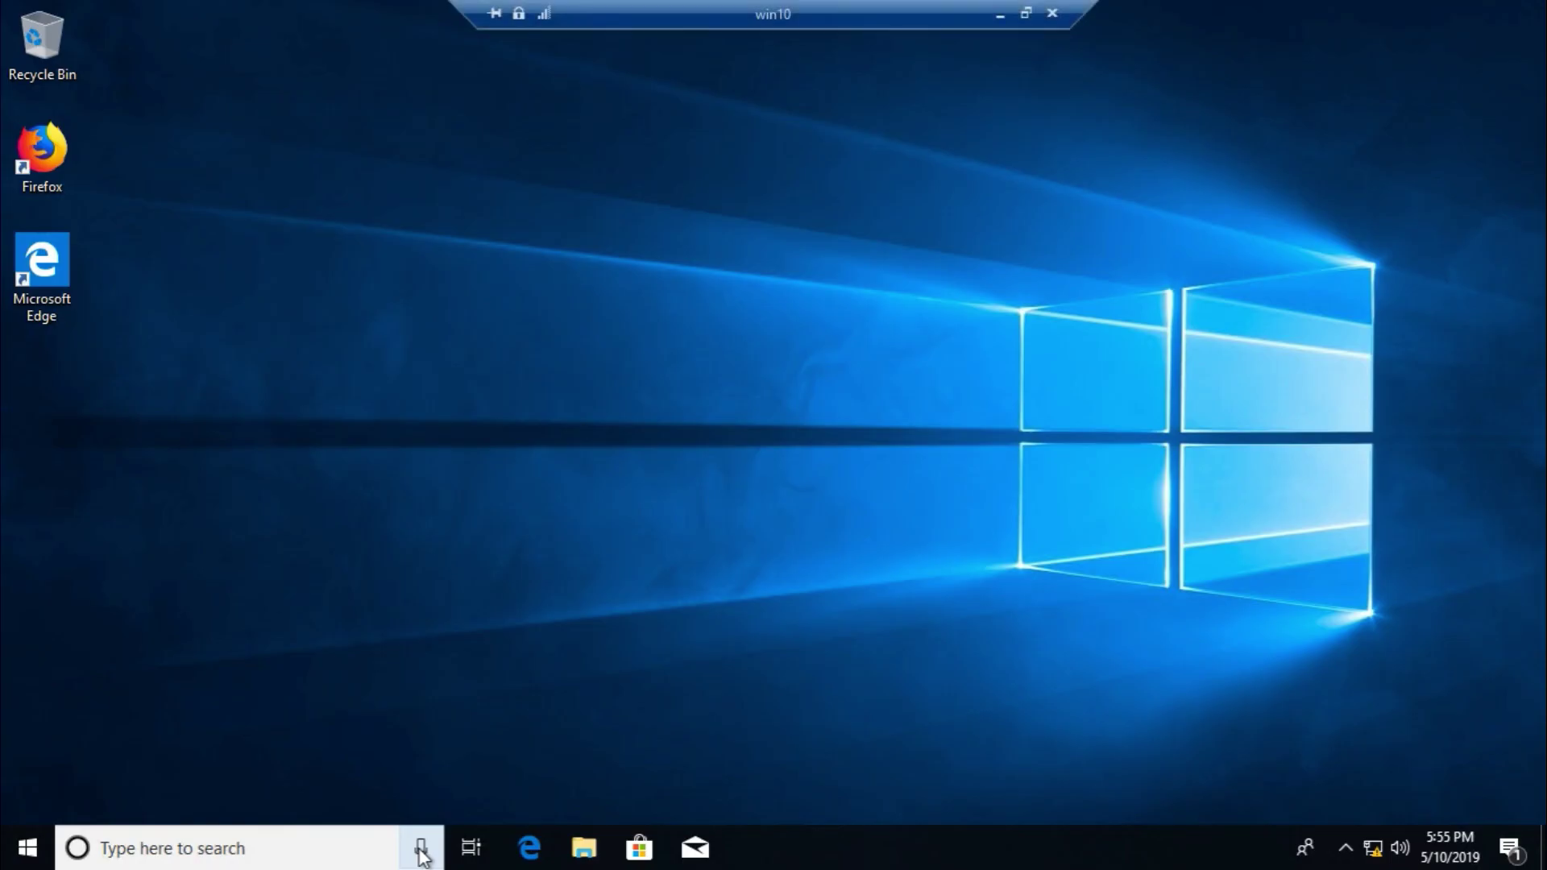
{"action": "left_click", "coordinate": [29, 852]}
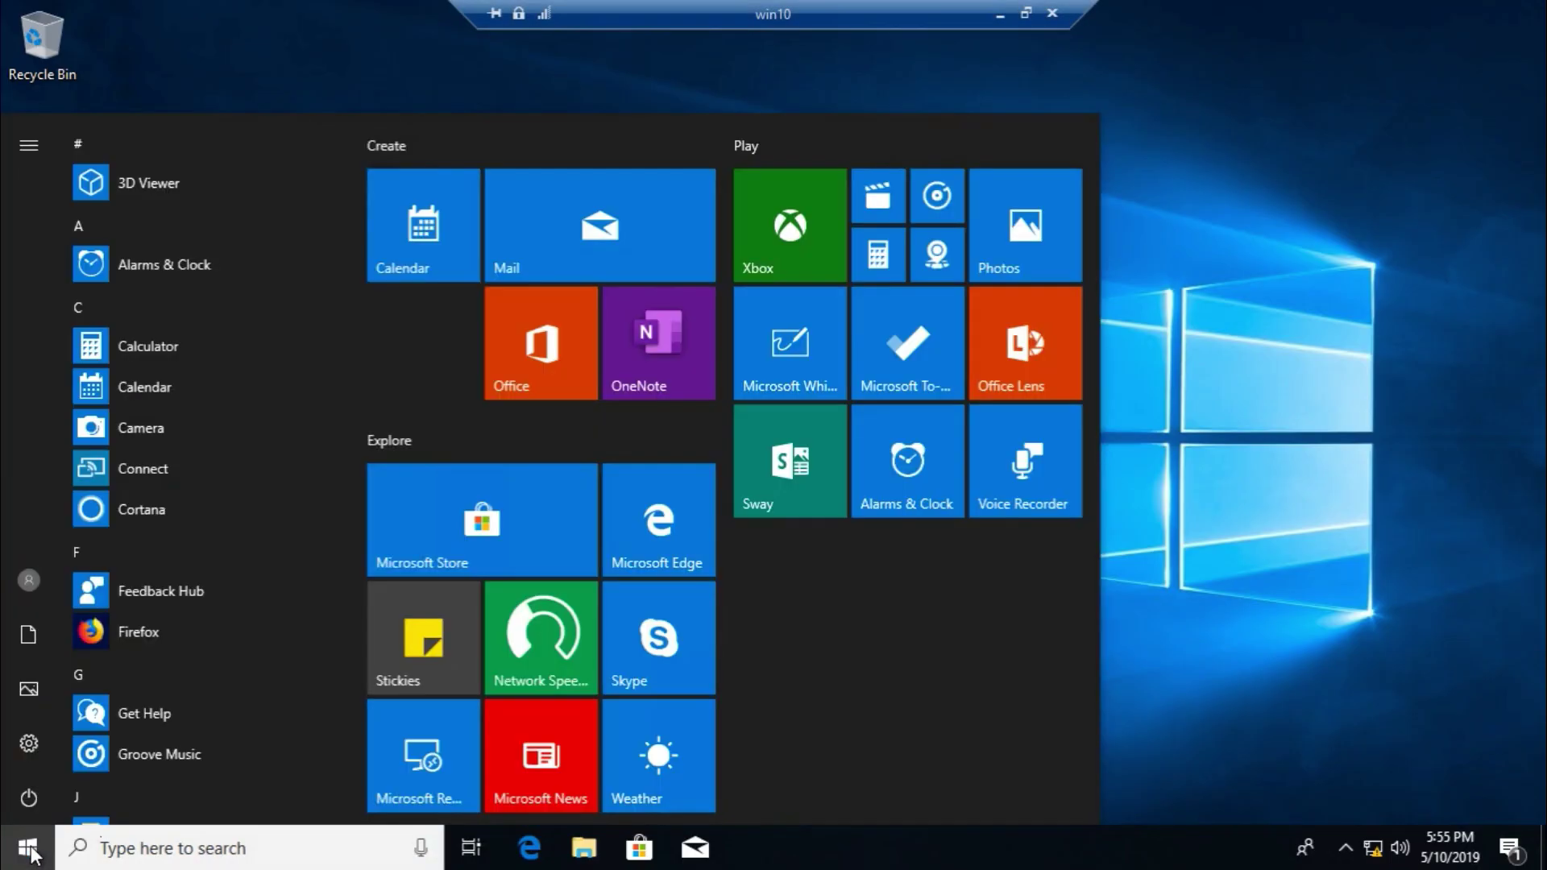
{"action": "type", "text": "cmd"}
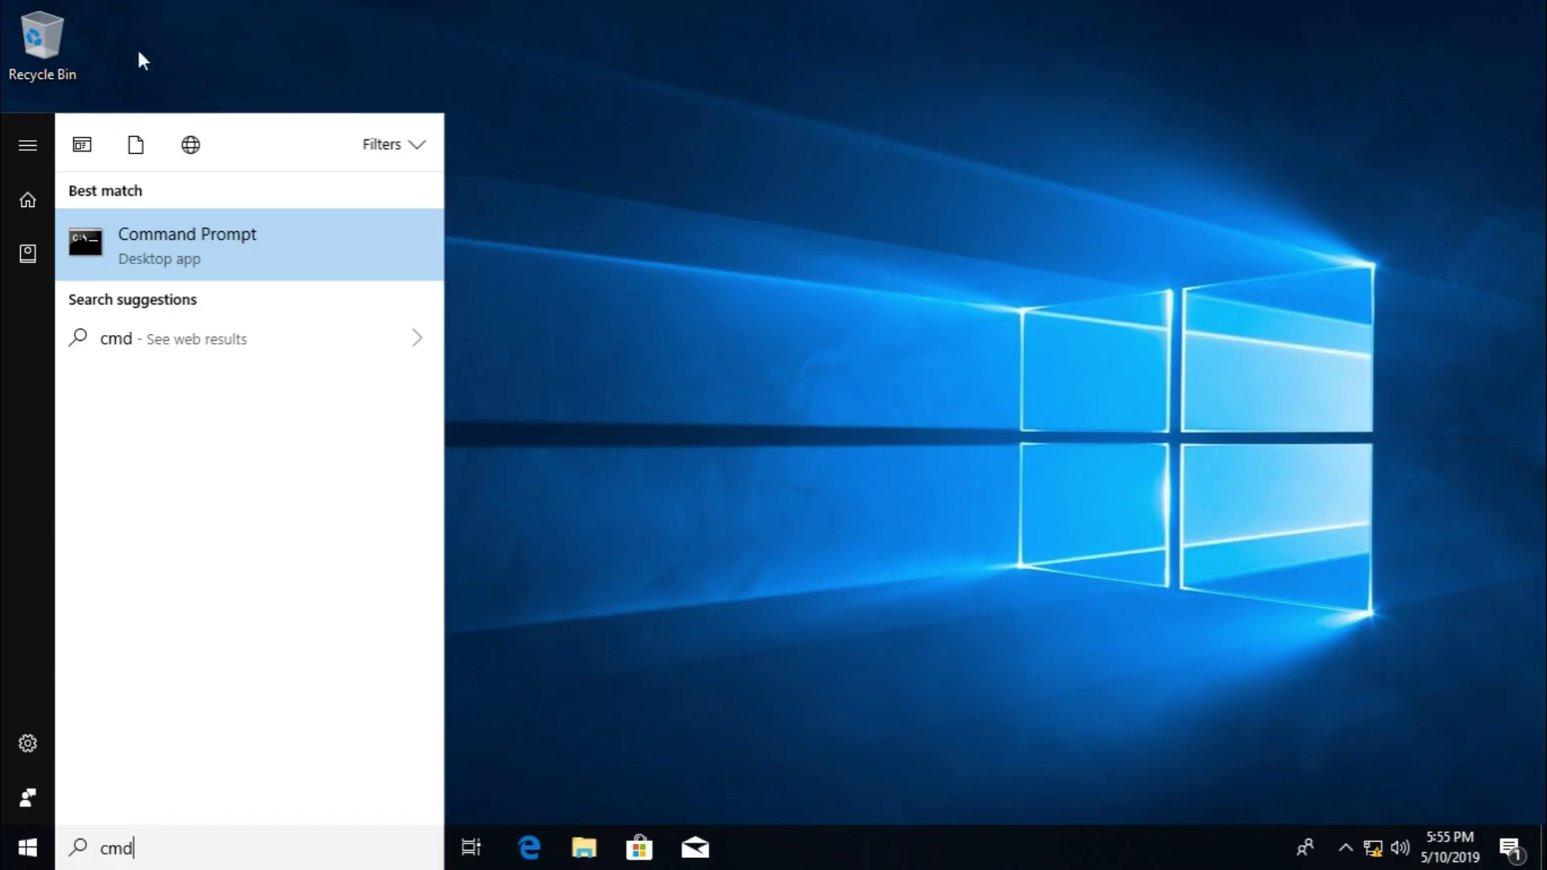
{"action": "right_click", "coordinate": [207, 245]}
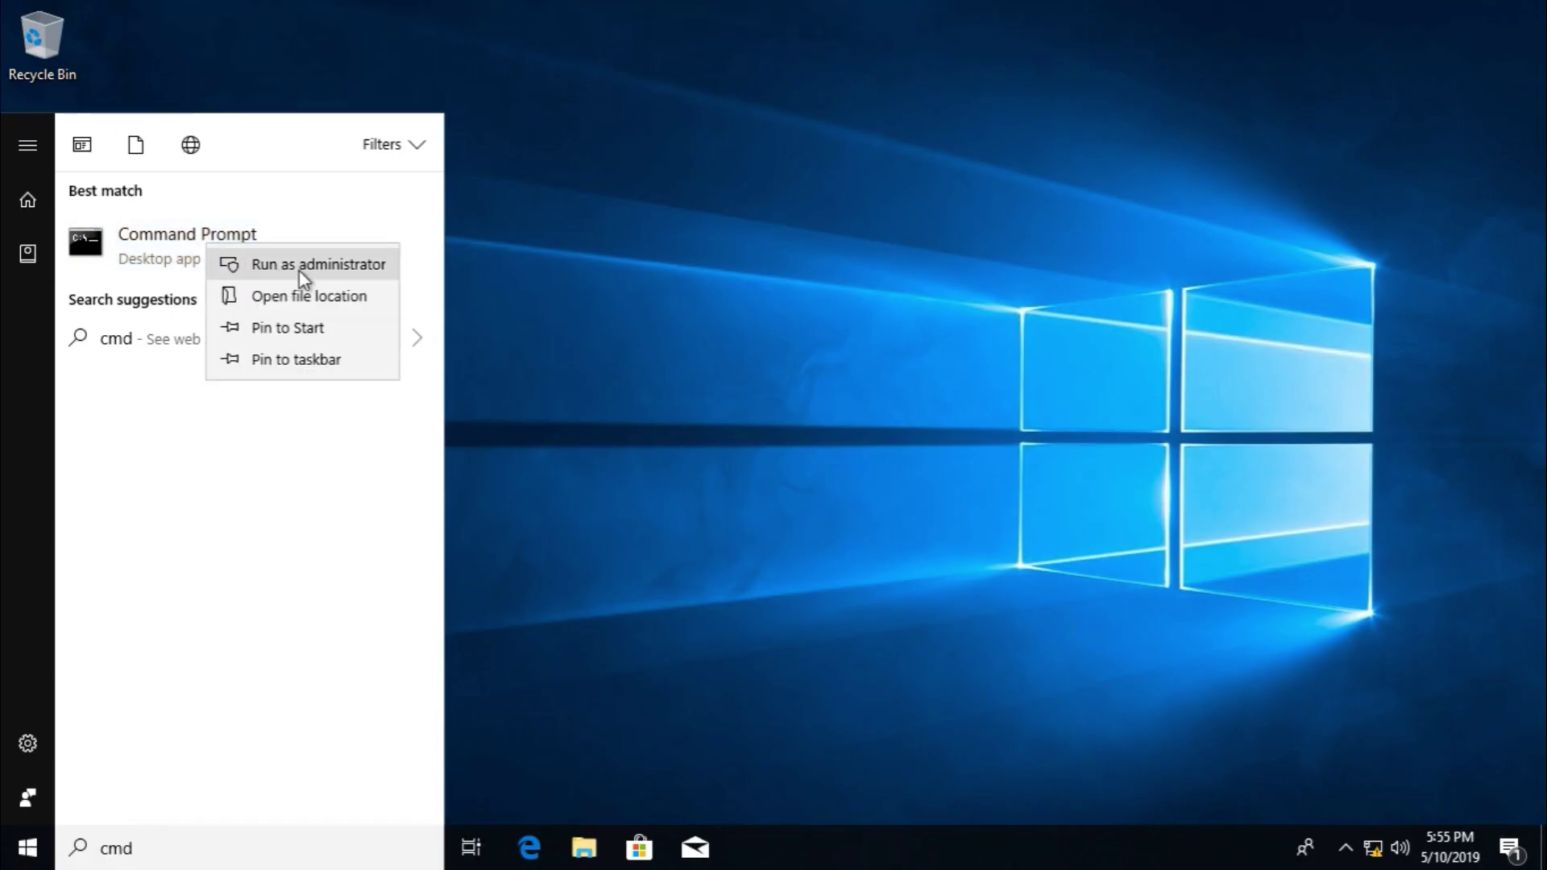
{"action": "left_click", "coordinate": [299, 270]}
{"action": "left_click", "coordinate": [680, 567]}
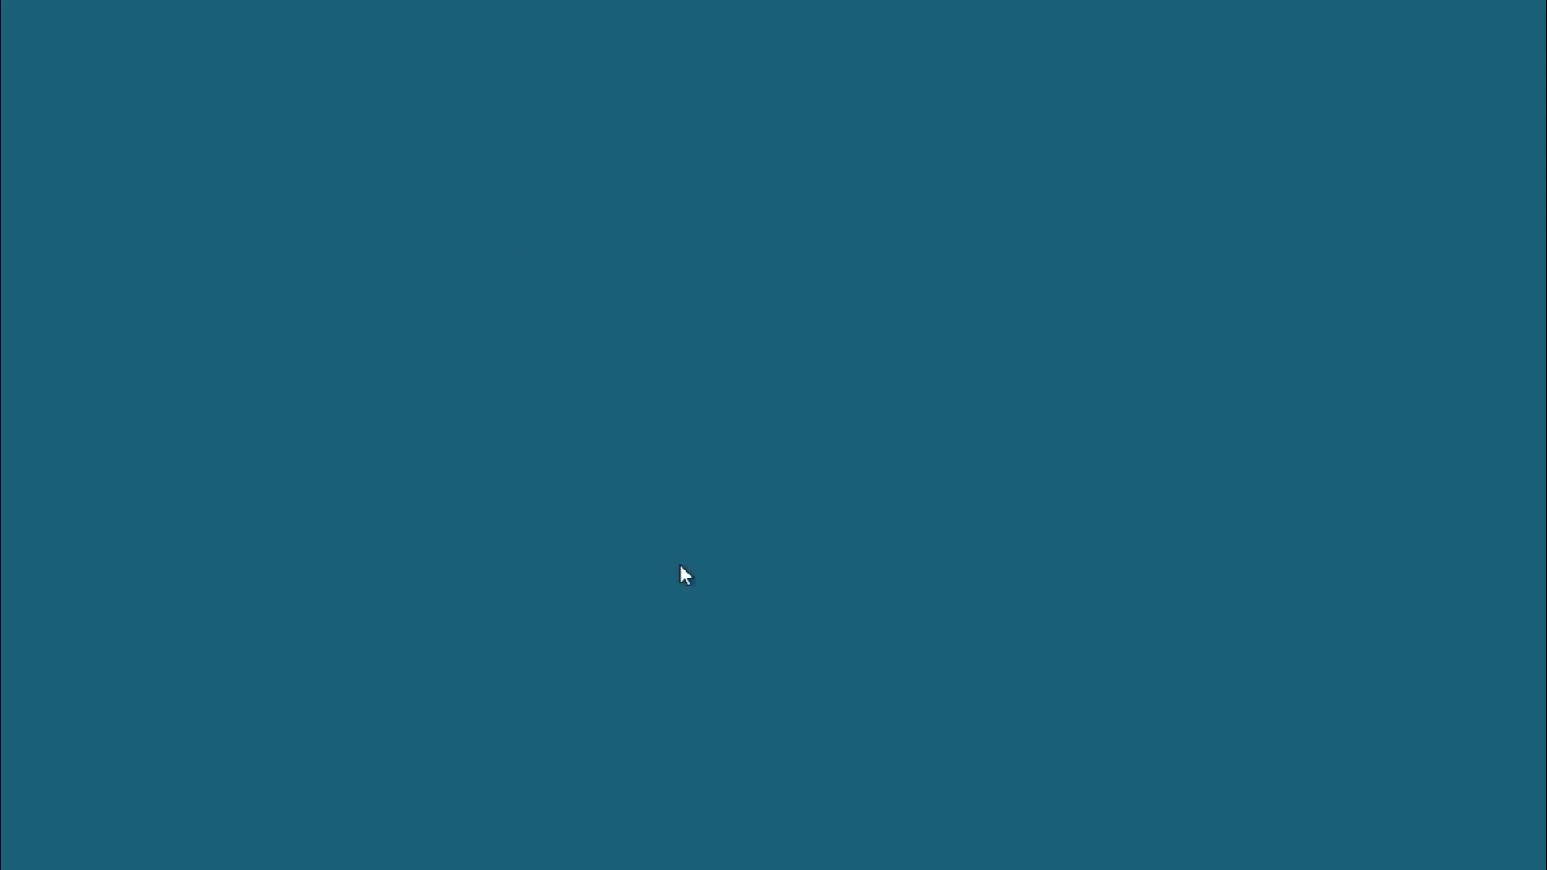
Step: List the environment variables with the set command and check the user domain and LOGONSERVER entries
{"action": "type", "text": "set"}
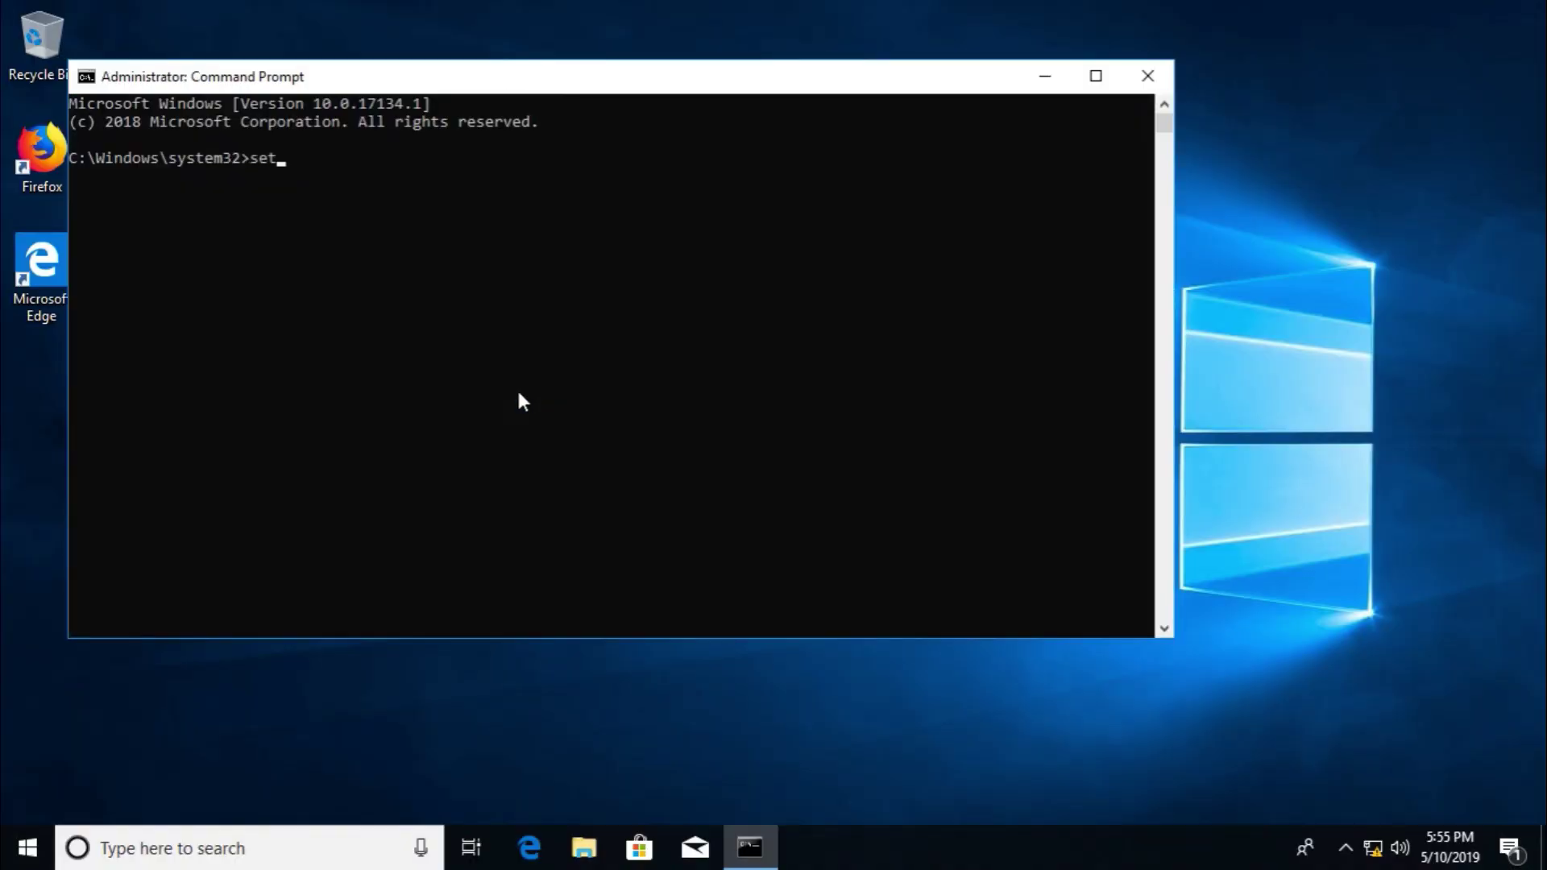
{"action": "key", "text": "Return"}
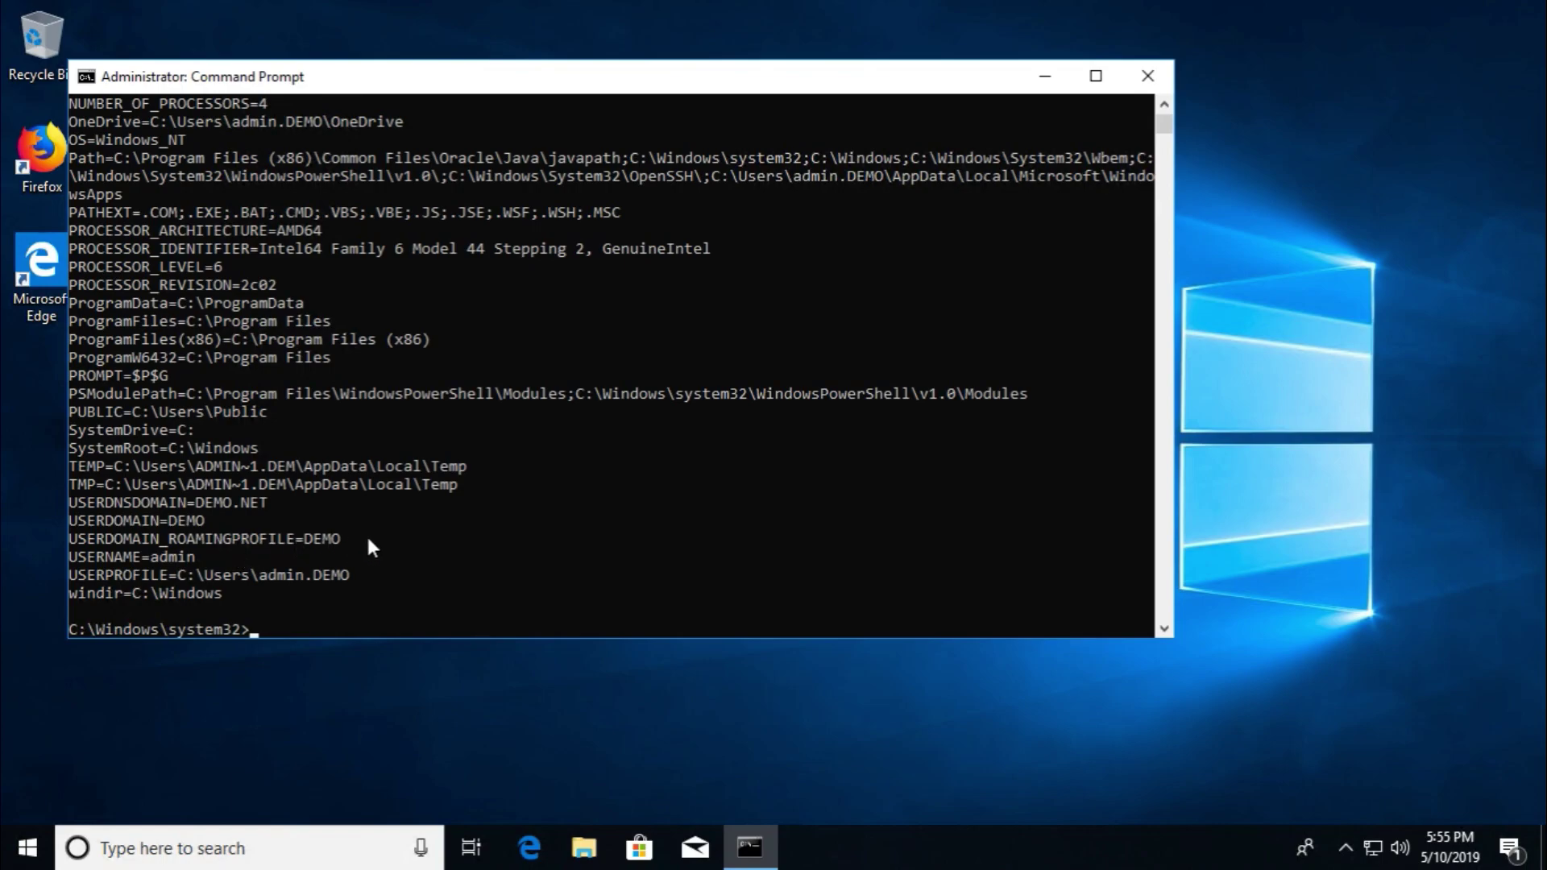
{"action": "left_click", "coordinate": [170, 559]}
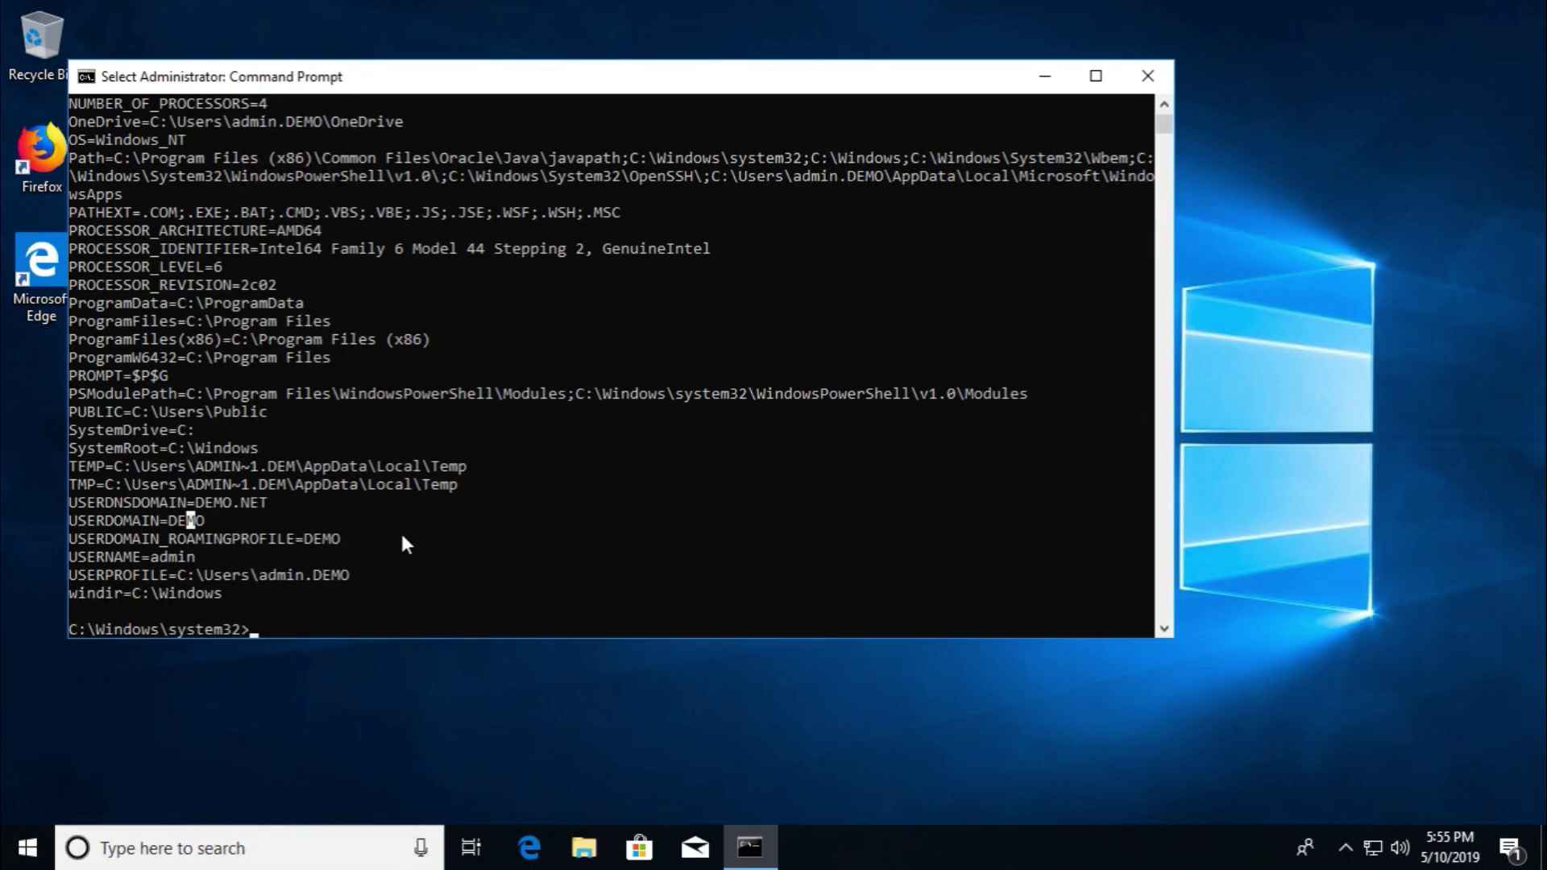
{"action": "scroll", "coordinate": [402, 537], "scroll_direction": "up", "scroll_amount": 3}
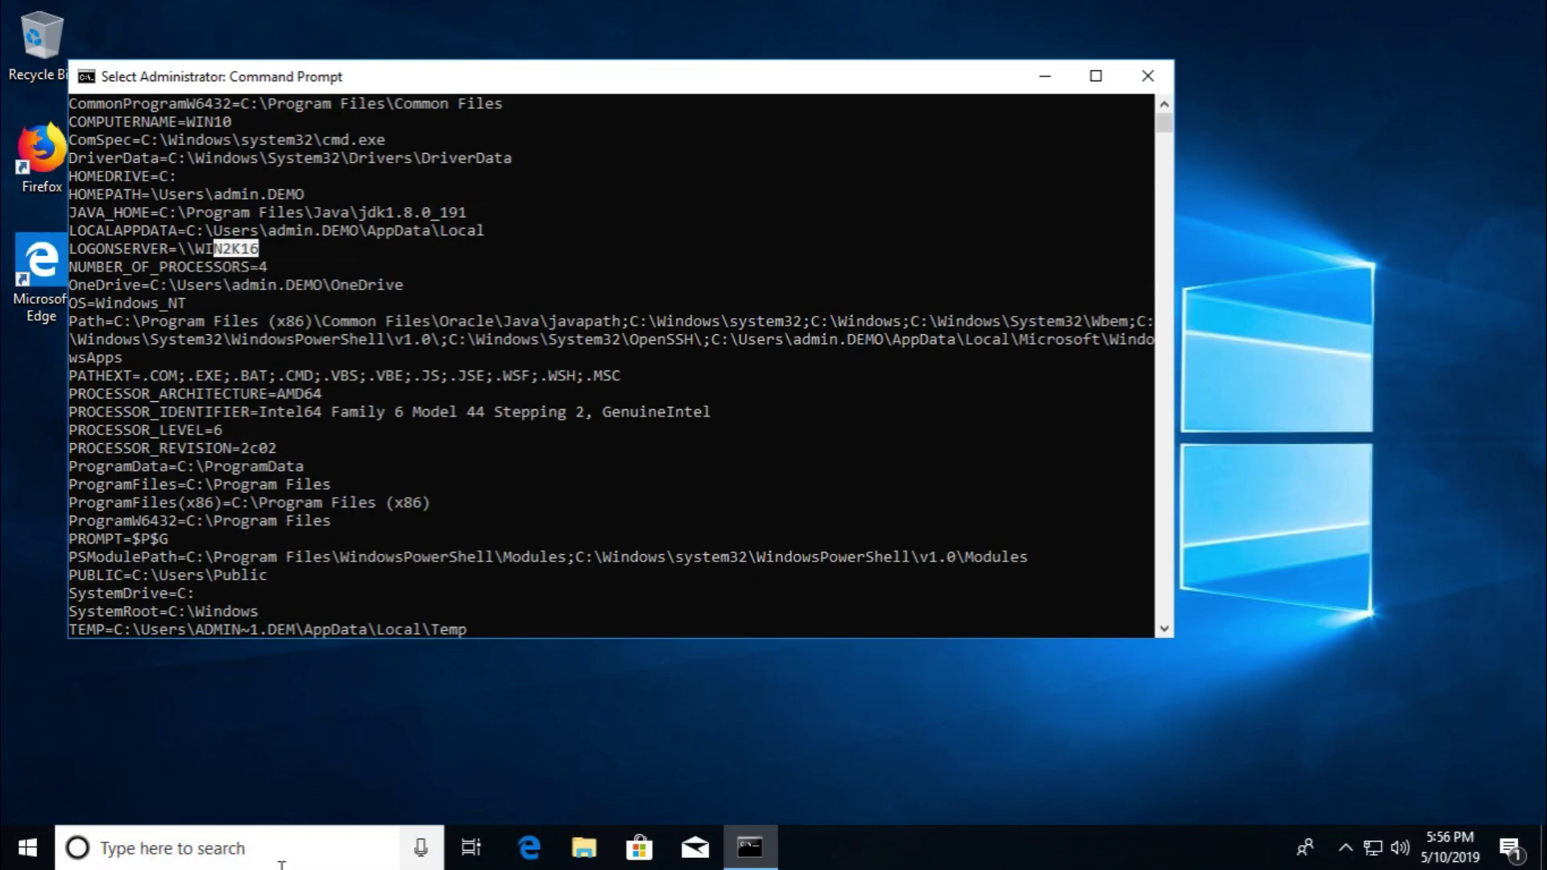
Step: Open Network Connections with ncpa.cpl and set the Ethernet adapter's IPv4 preferred DNS server to 192.168.1.164
{"action": "left_click", "coordinate": [29, 848]}
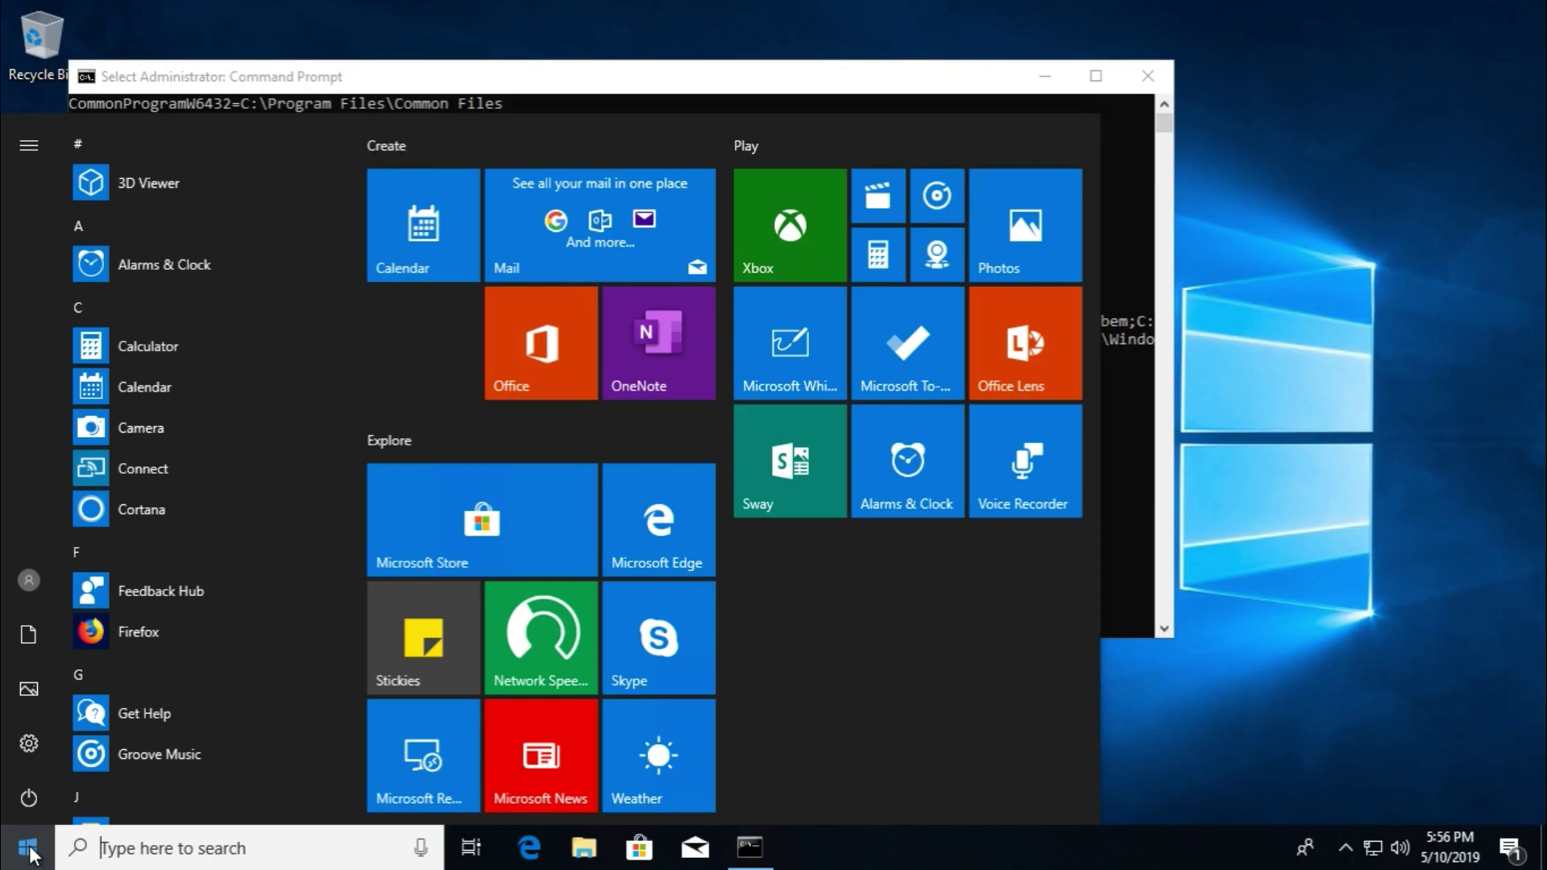
{"action": "type", "text": "ncpa.cpl"}
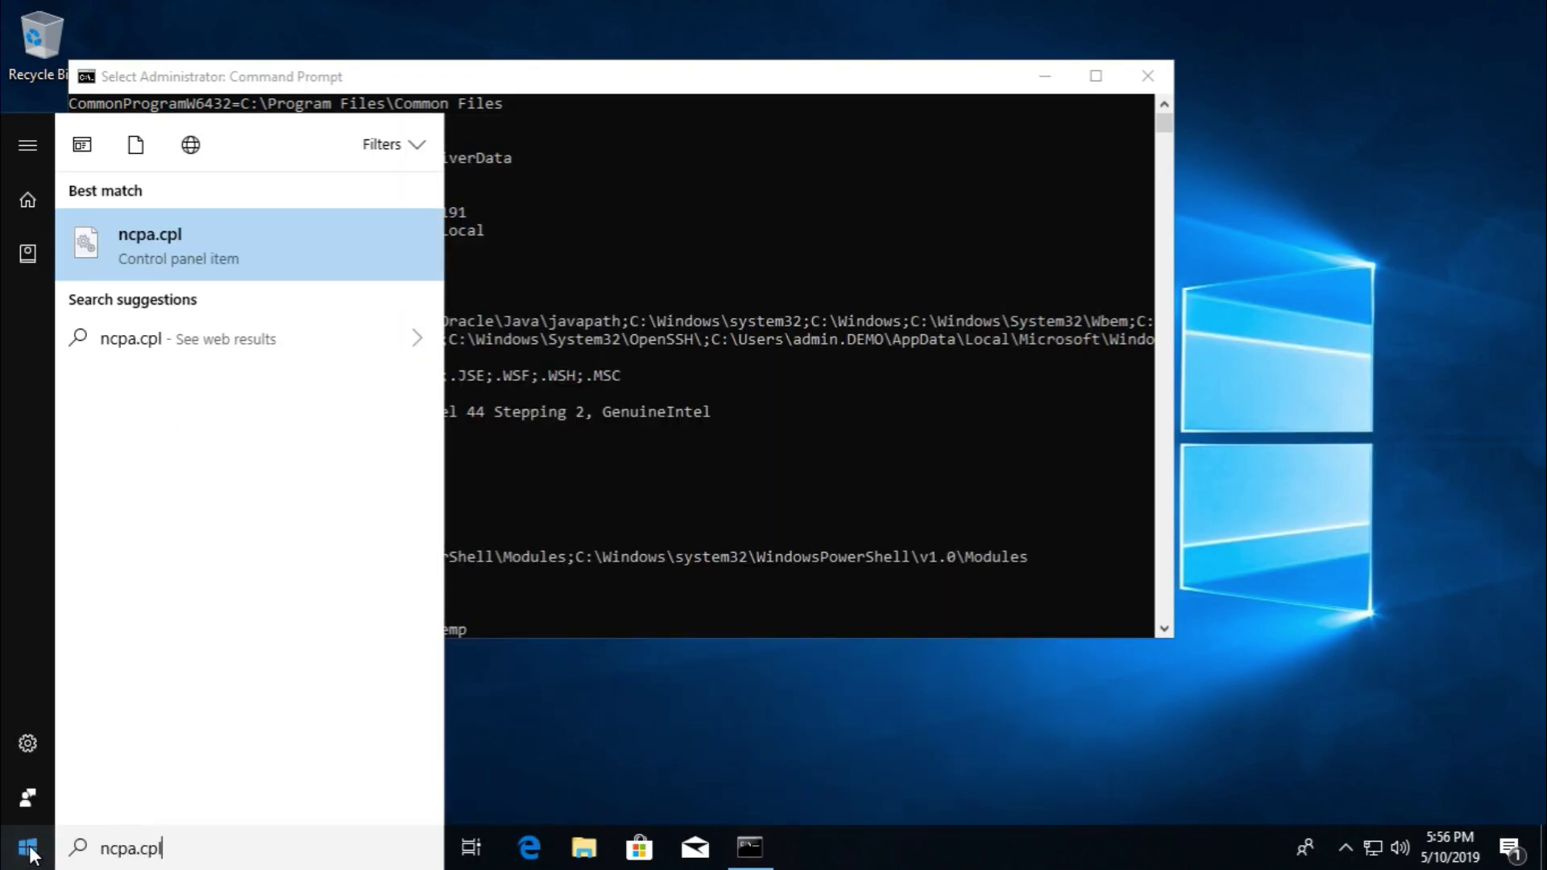
{"action": "key", "text": "Return"}
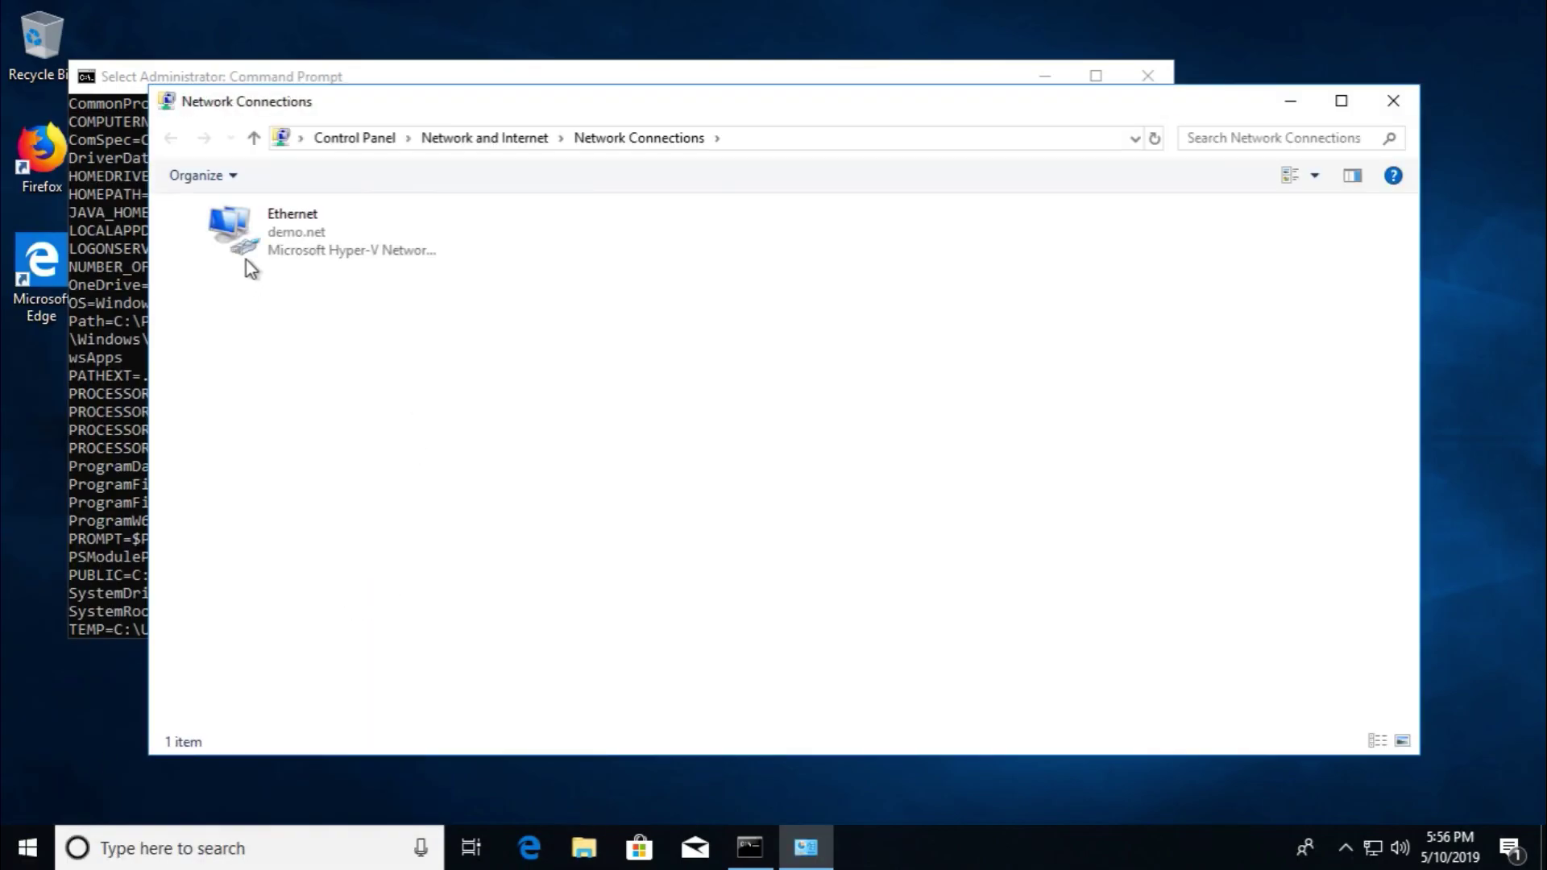
{"action": "double_click", "coordinate": [245, 259]}
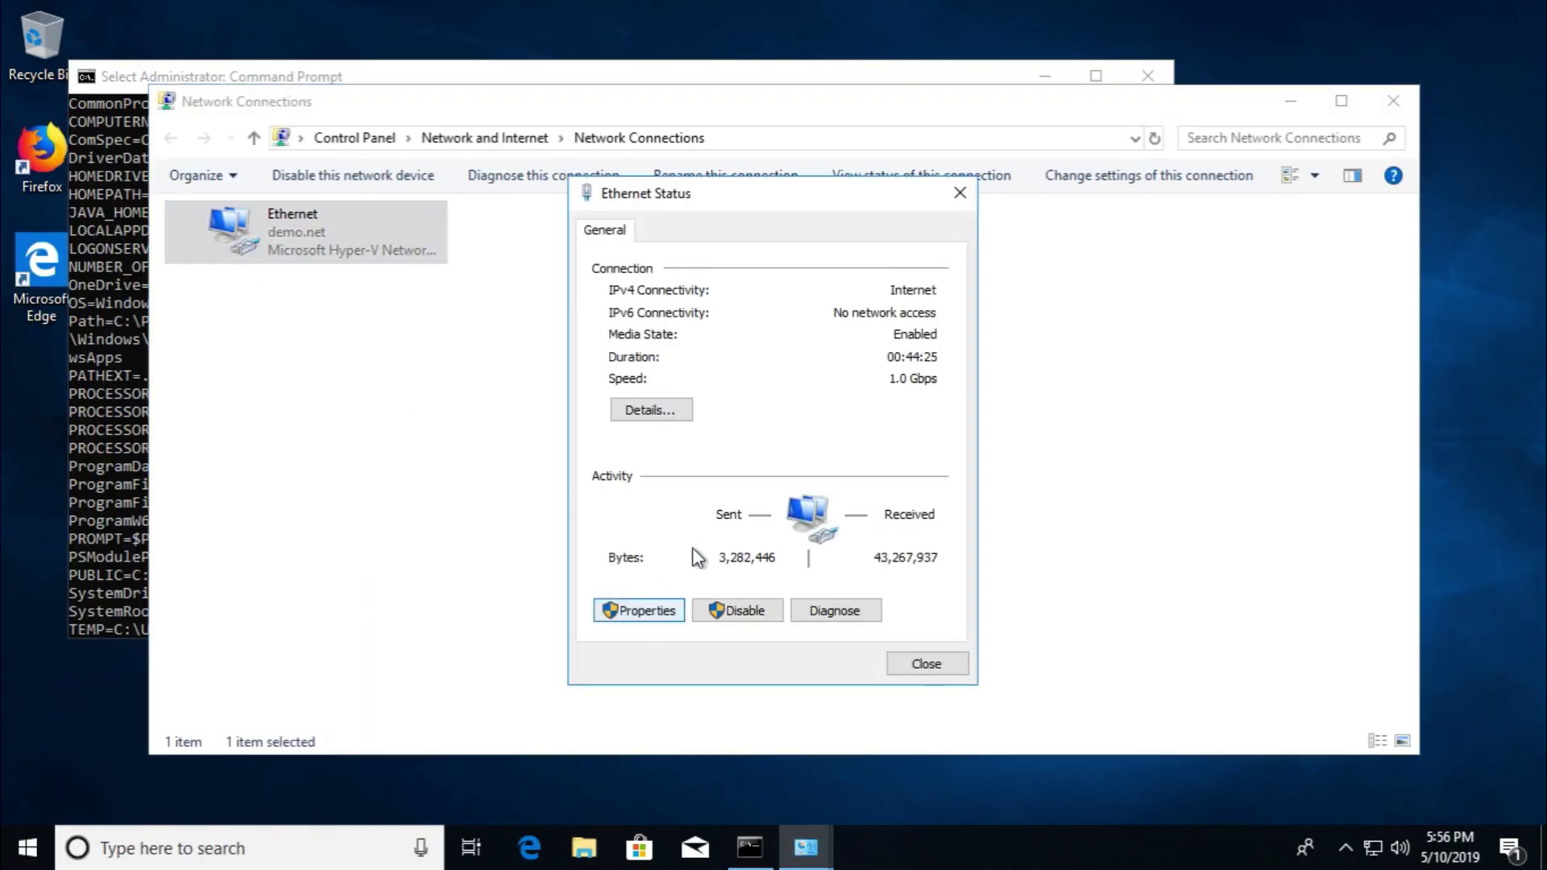
{"action": "left_click", "coordinate": [638, 609]}
{"action": "double_click", "coordinate": [823, 453]}
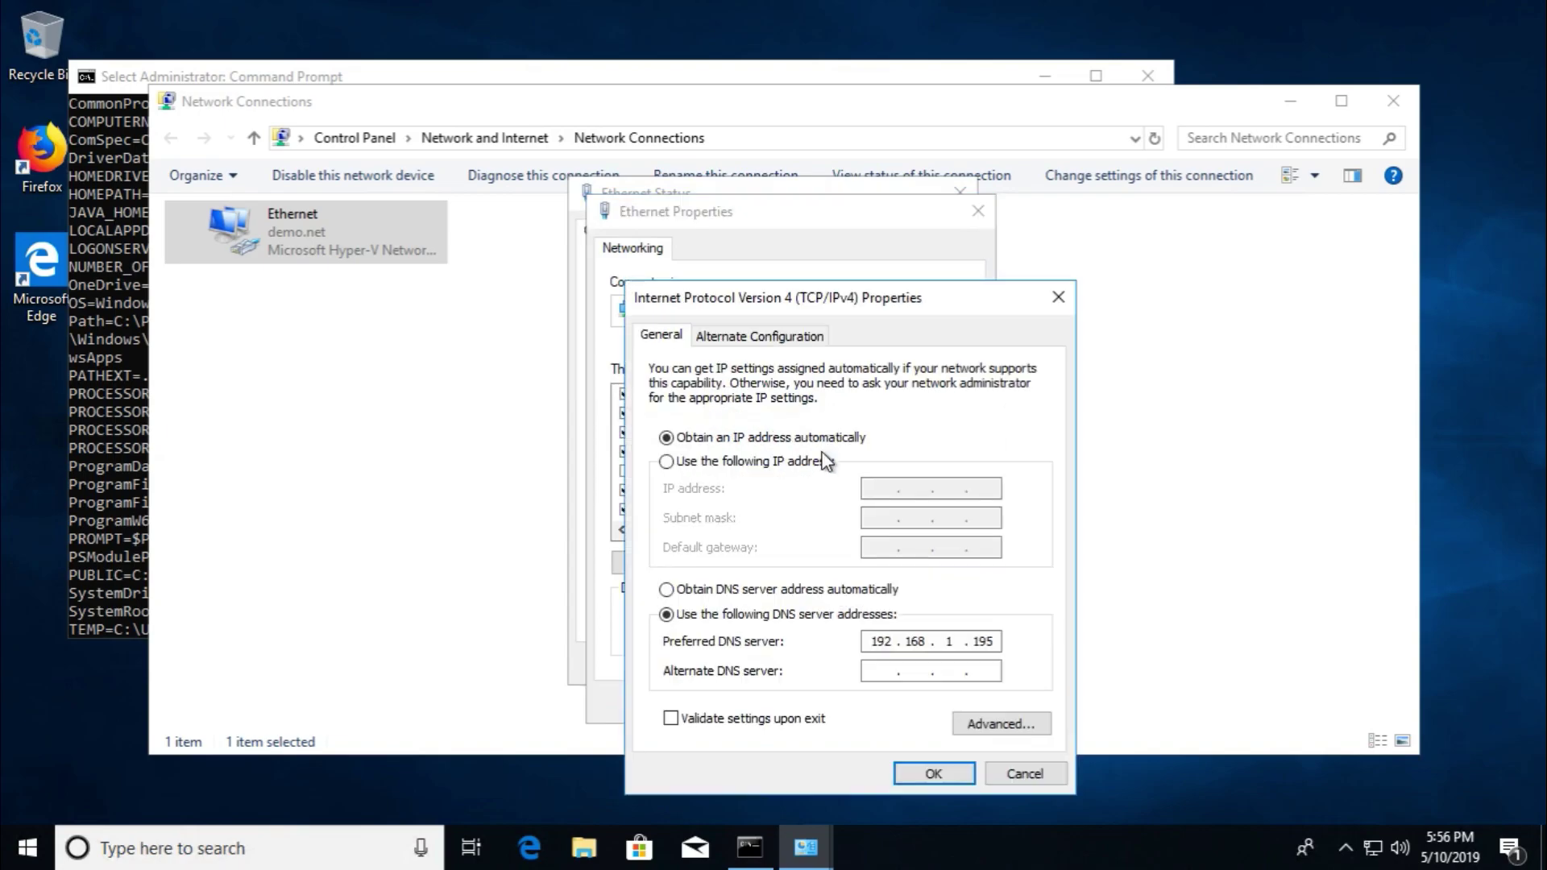
{"action": "left_click_drag", "start_coordinate": [976, 641], "coordinate": [1003, 641]}
{"action": "type", "text": "164"}
{"action": "left_click", "coordinate": [936, 775]}
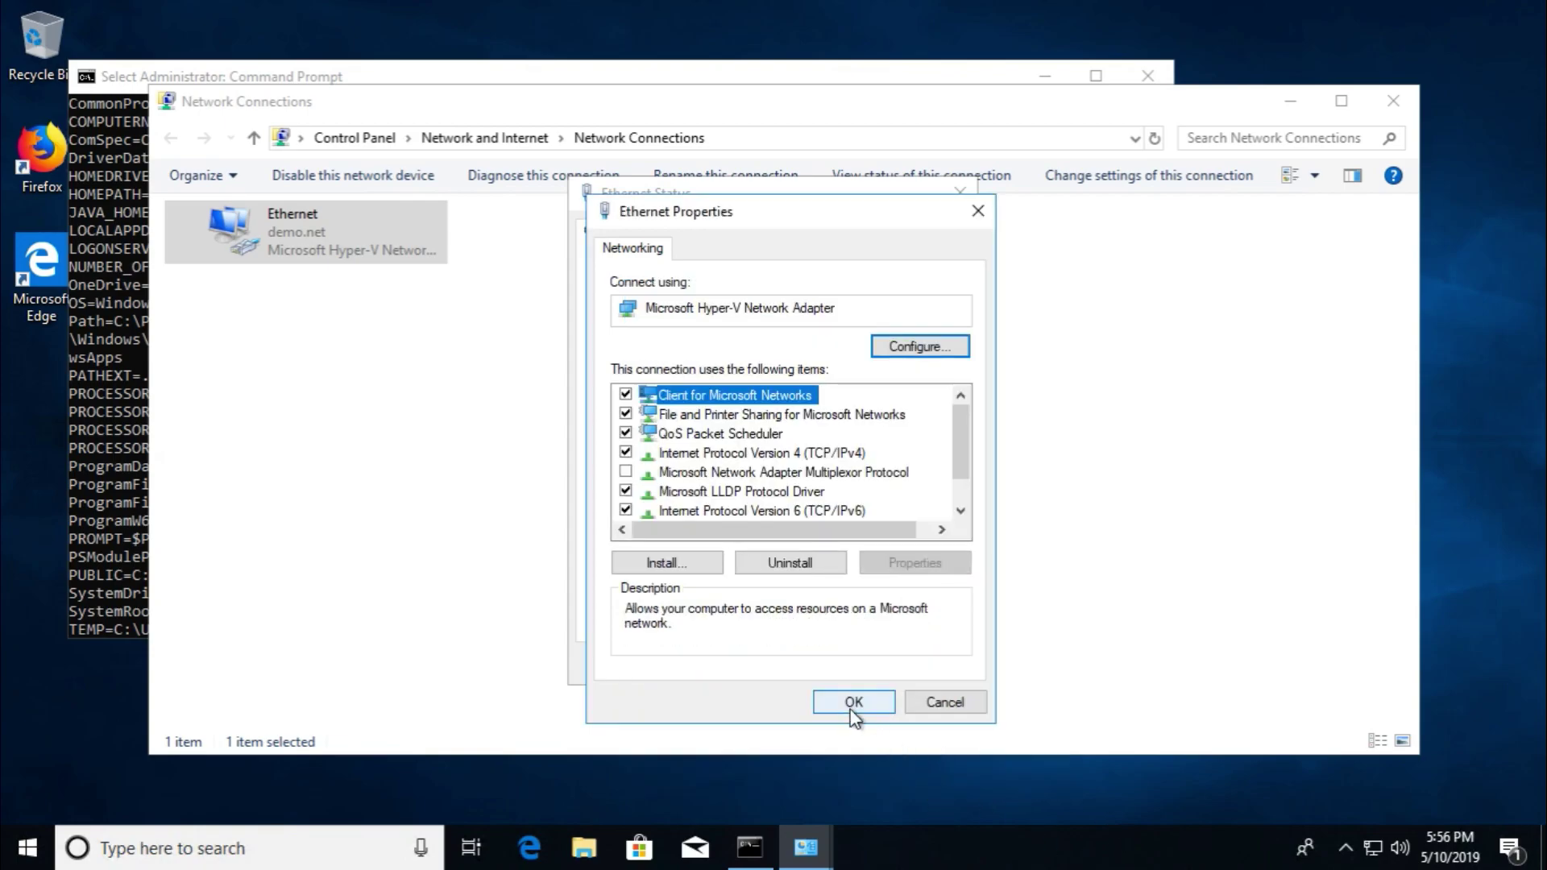
{"action": "left_click", "coordinate": [852, 711]}
{"action": "left_click", "coordinate": [934, 665]}
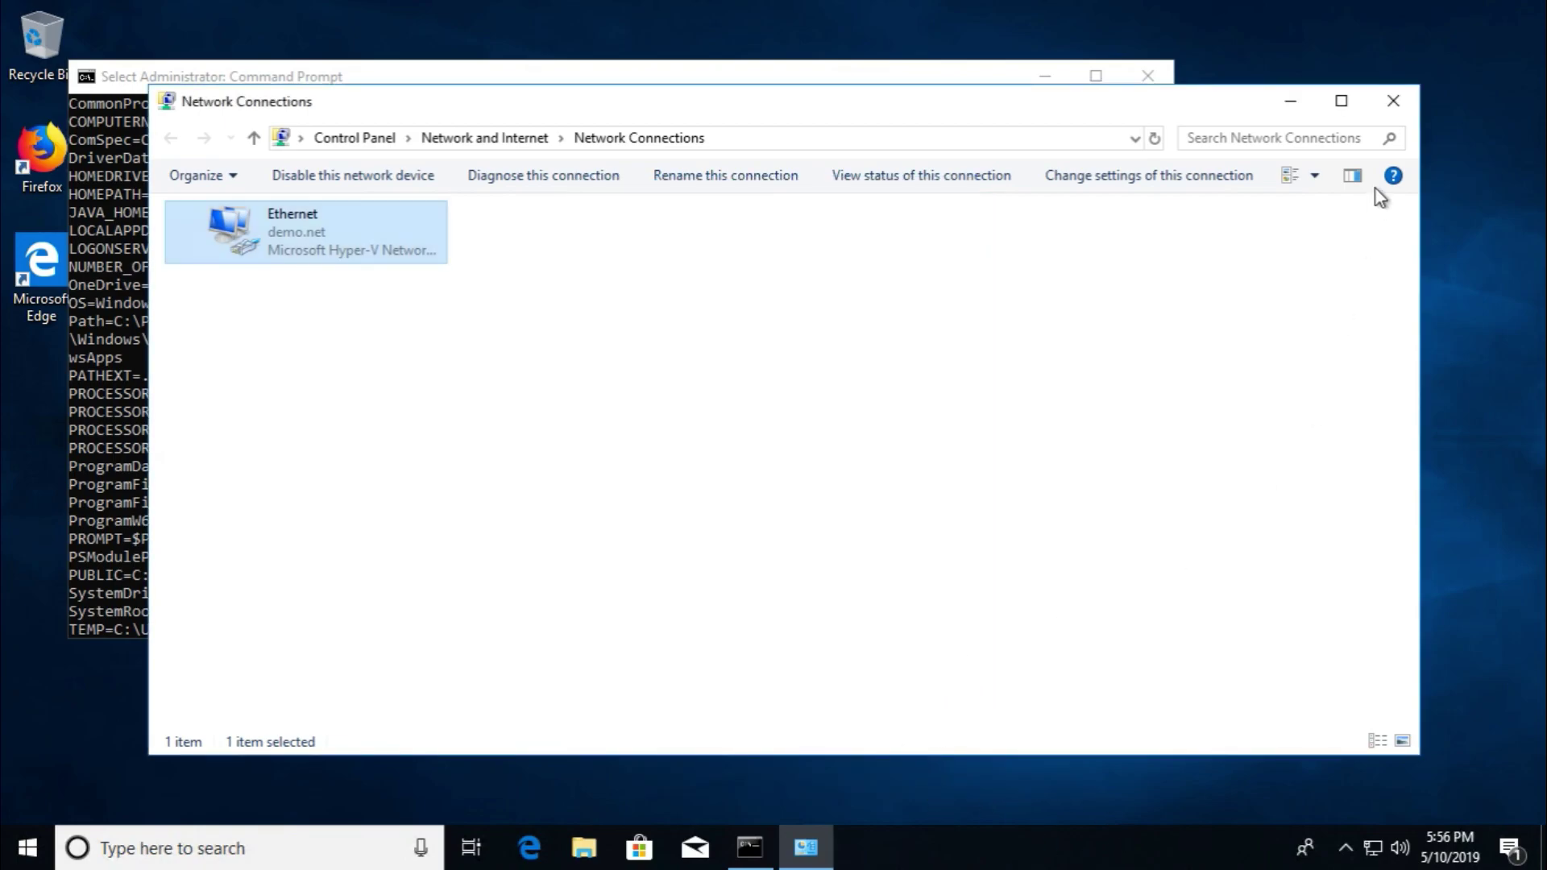
{"action": "left_click", "coordinate": [1392, 100]}
Step: Restart the win10 client and dismiss the ended Remote Desktop session notice
{"action": "left_click", "coordinate": [28, 846]}
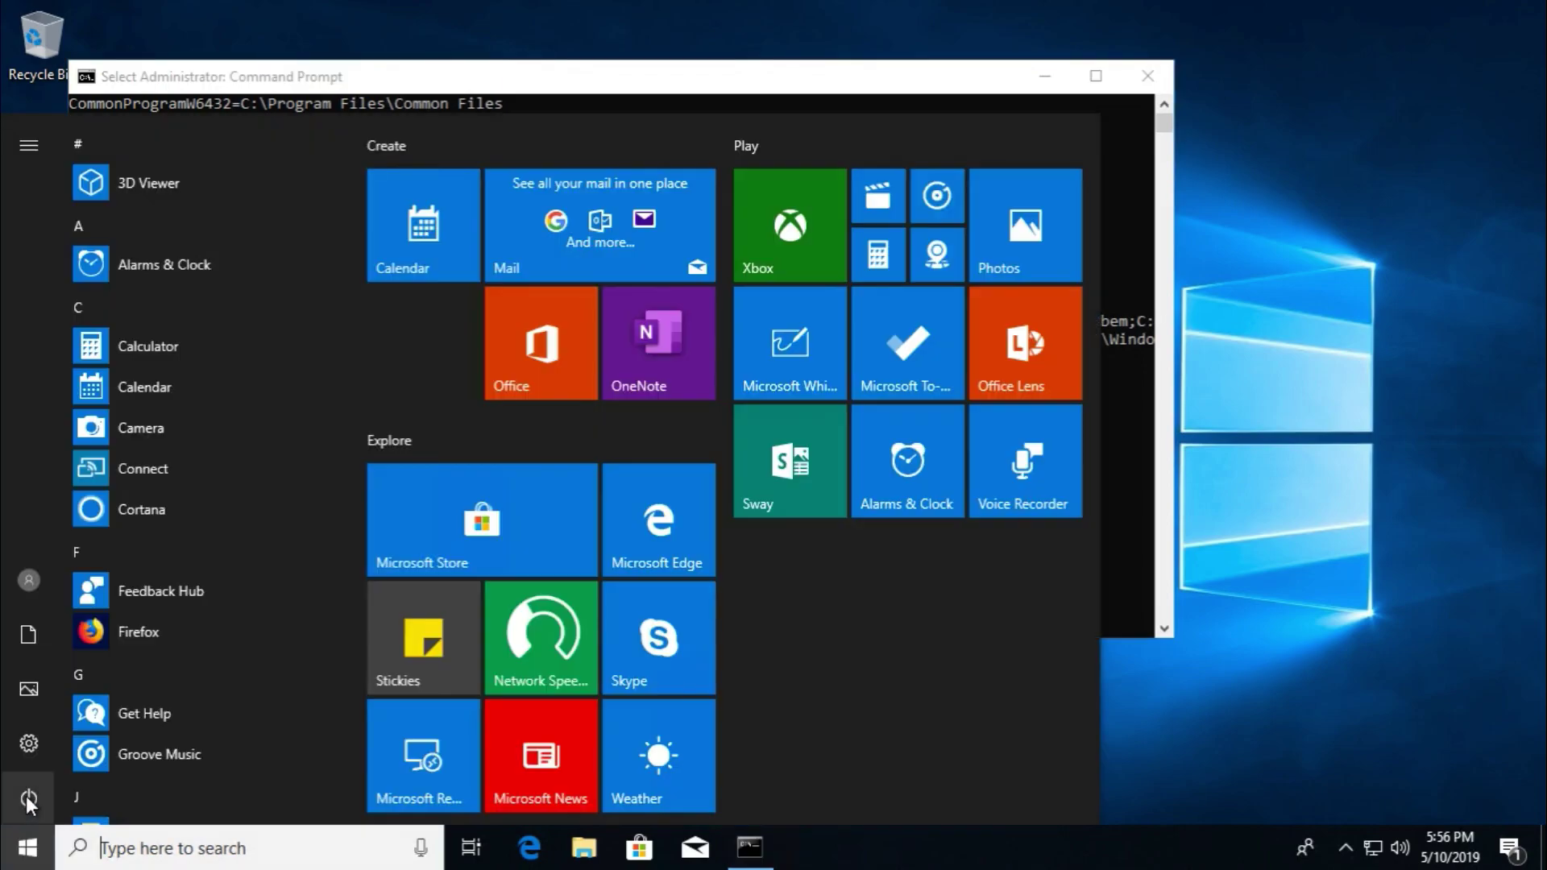
{"action": "left_click", "coordinate": [27, 796]}
{"action": "left_click", "coordinate": [99, 747]}
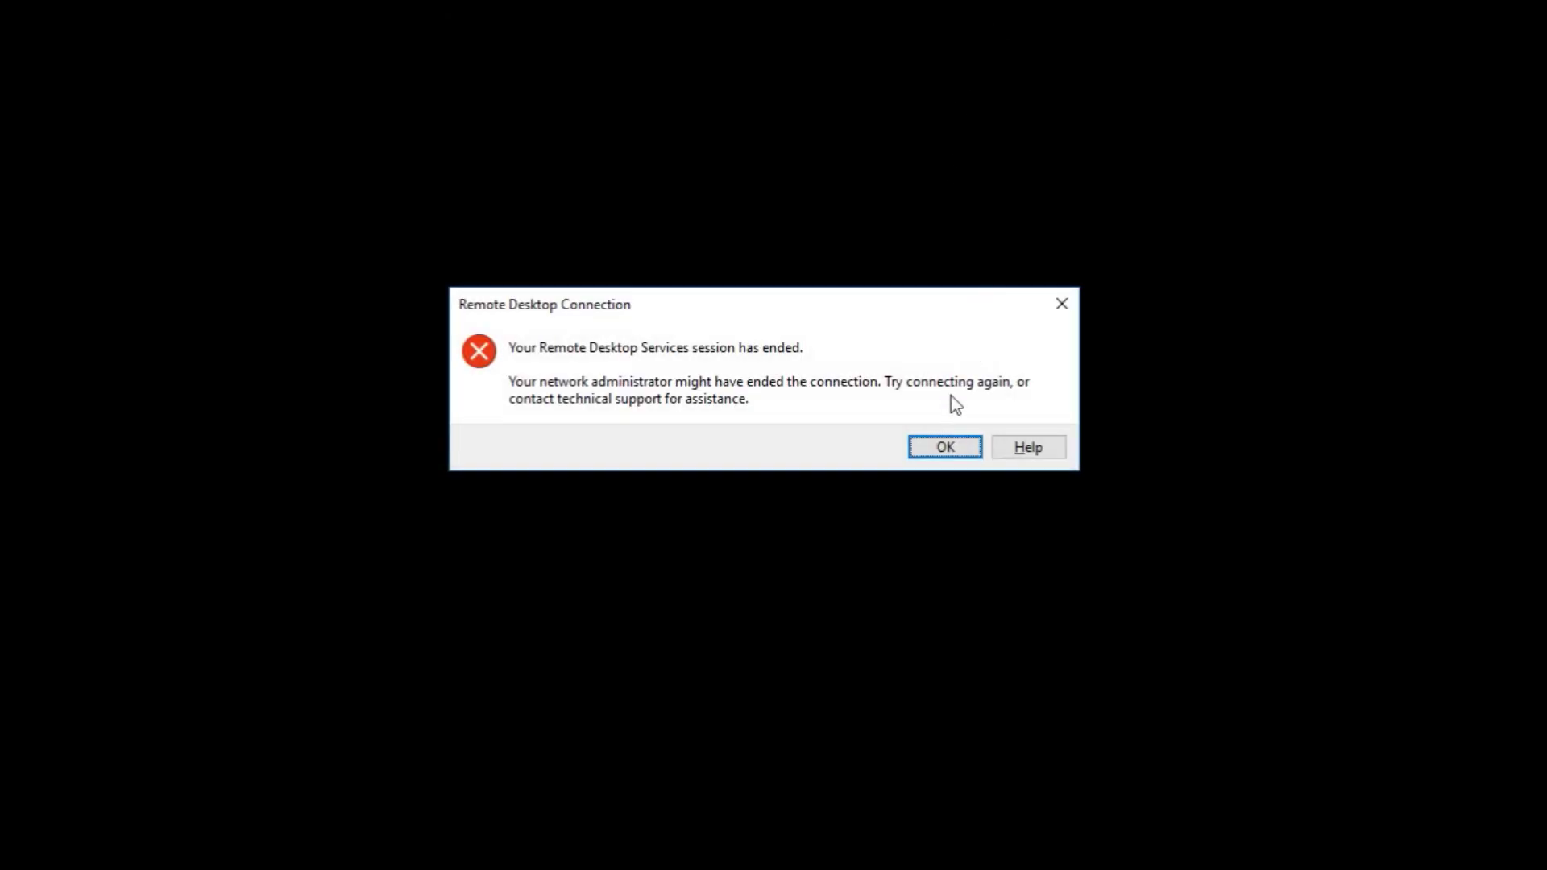
{"action": "left_click", "coordinate": [944, 447]}
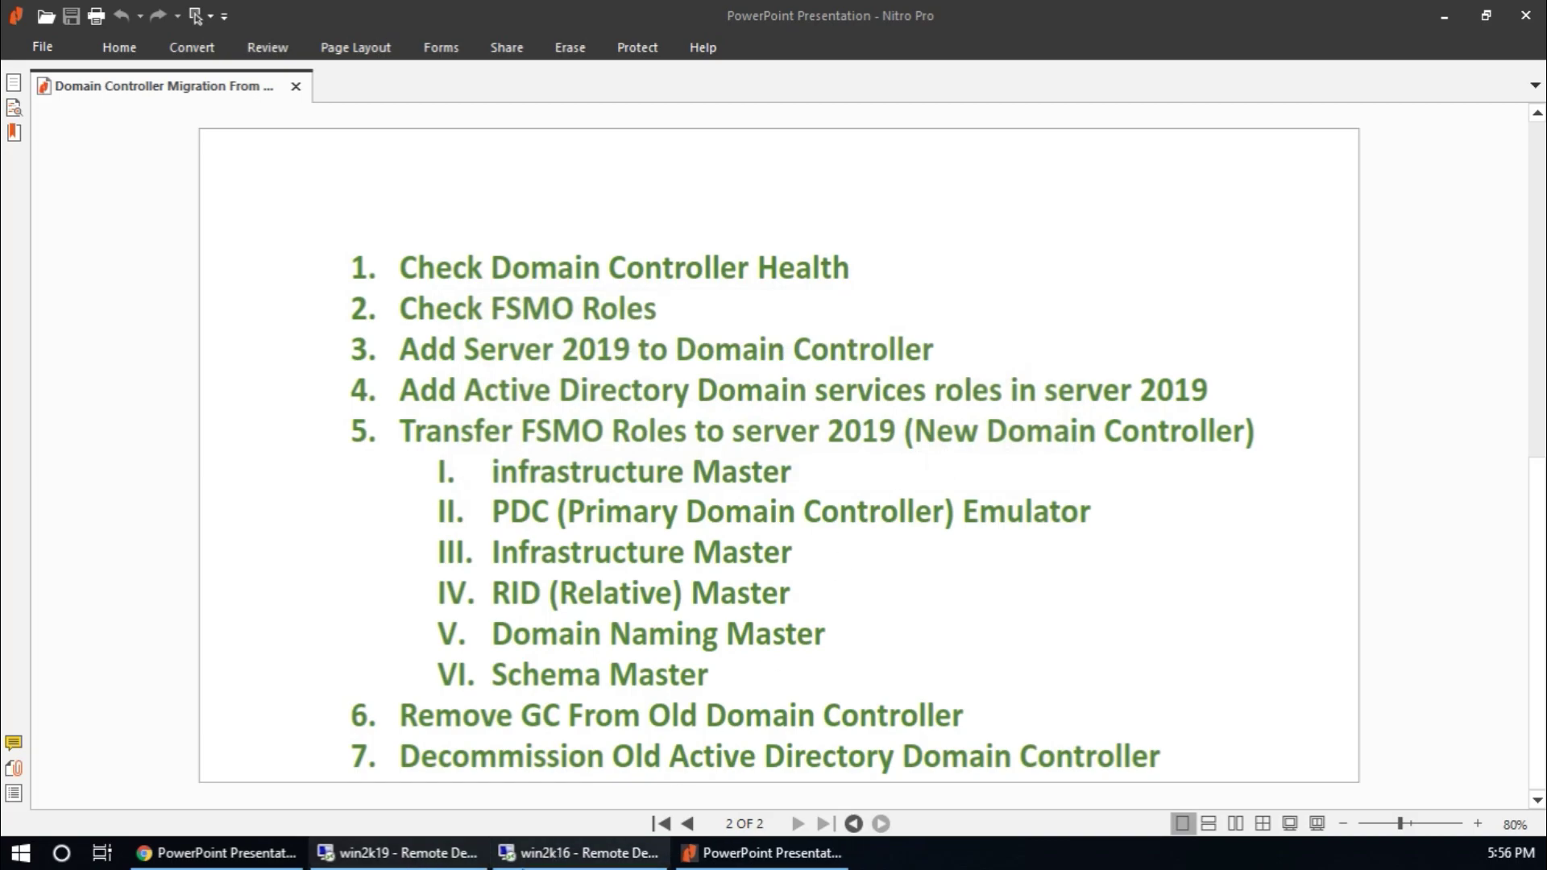
Step: Reconnect to win10 through Remote Desktop, entering the account password for the demo domain admin account
{"action": "left_click", "coordinate": [593, 854]}
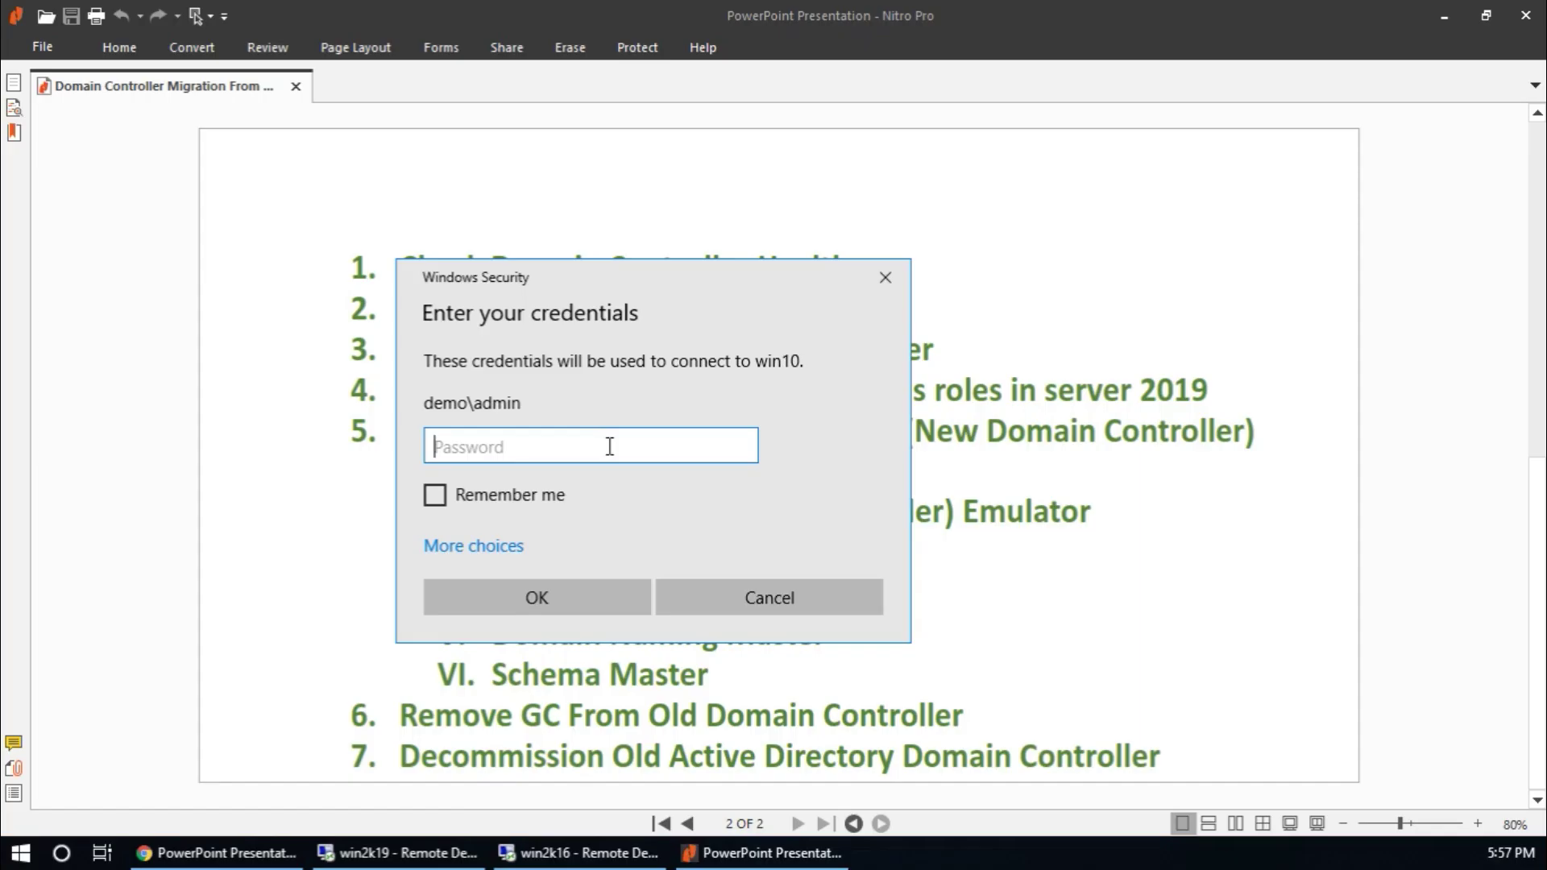
{"action": "type", "text": "***********"}
{"action": "key", "text": "Return"}
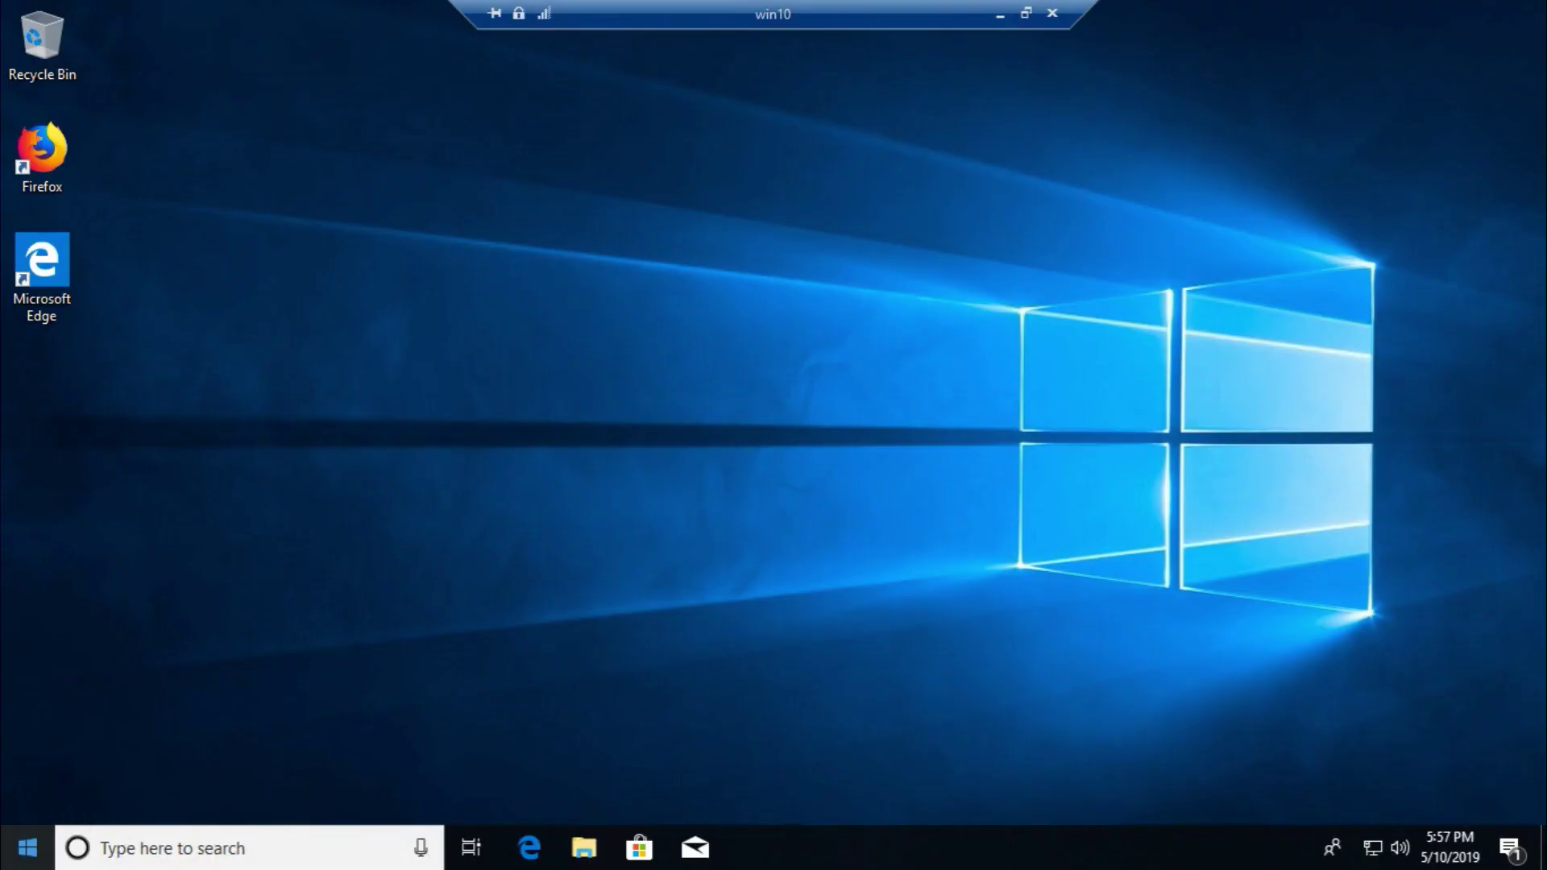
Step: Open Command Prompt as administrator on the restarted win10 client
{"action": "left_click", "coordinate": [17, 861]}
{"action": "type", "text": "cm"}
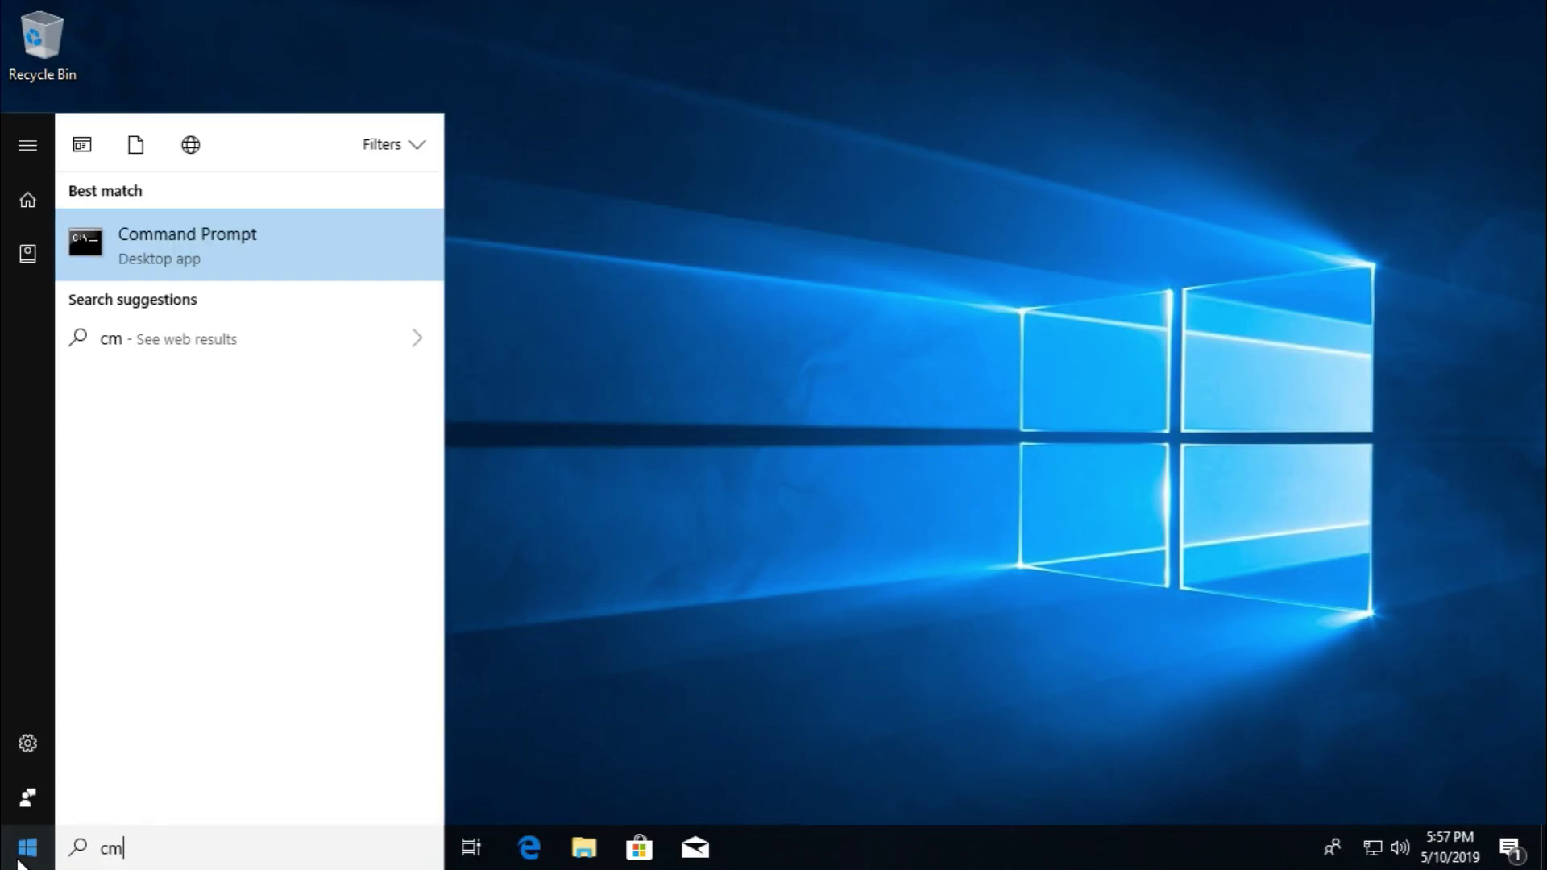
{"action": "right_click", "coordinate": [190, 251]}
{"action": "left_click", "coordinate": [229, 245]}
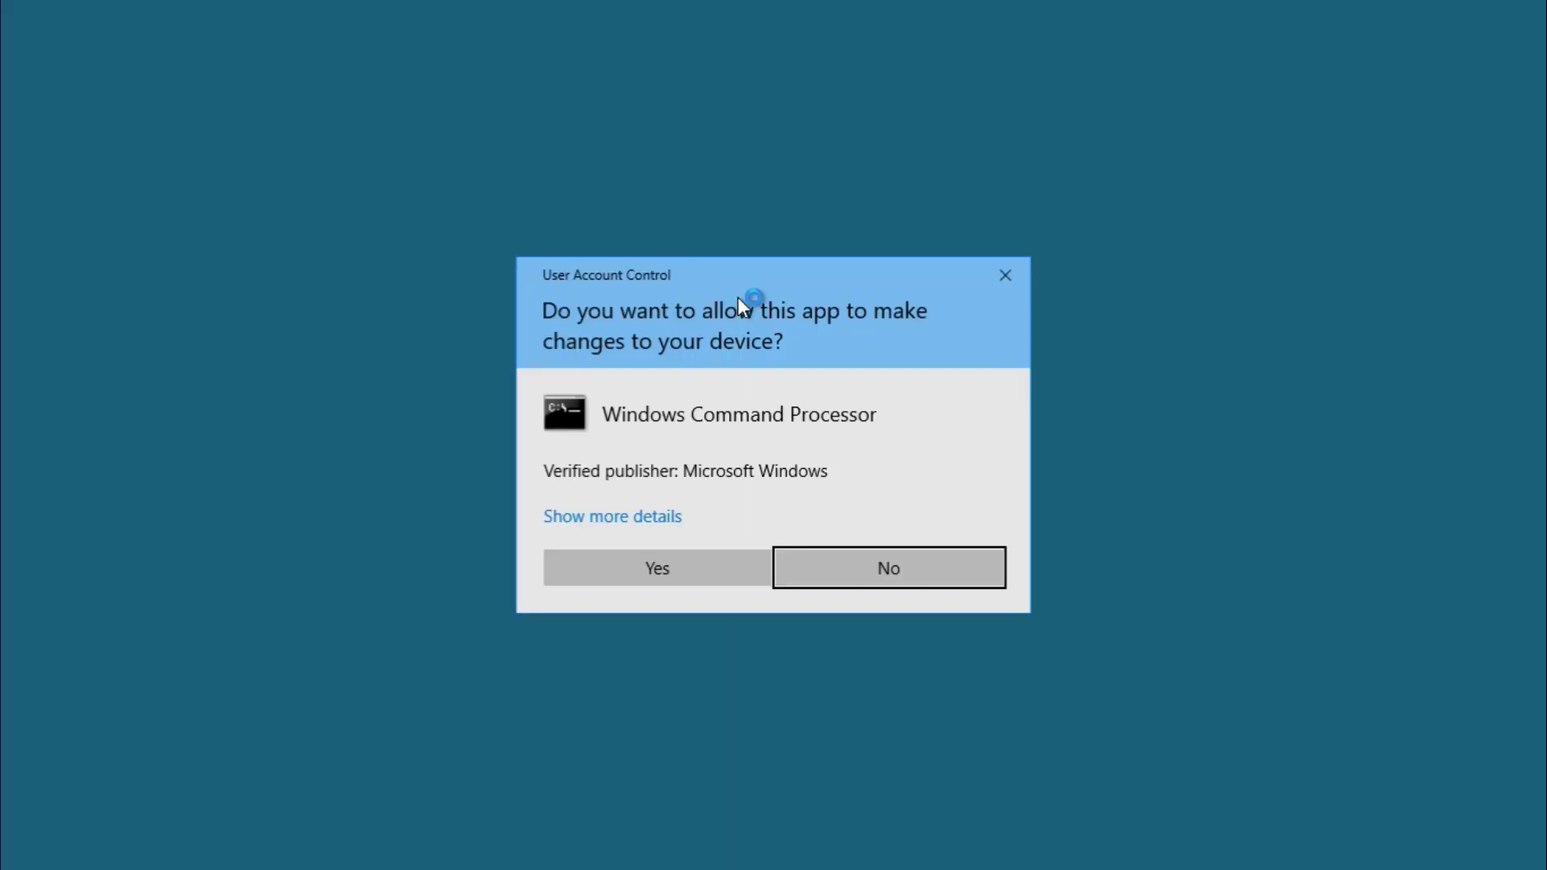
{"action": "left_click", "coordinate": [646, 560]}
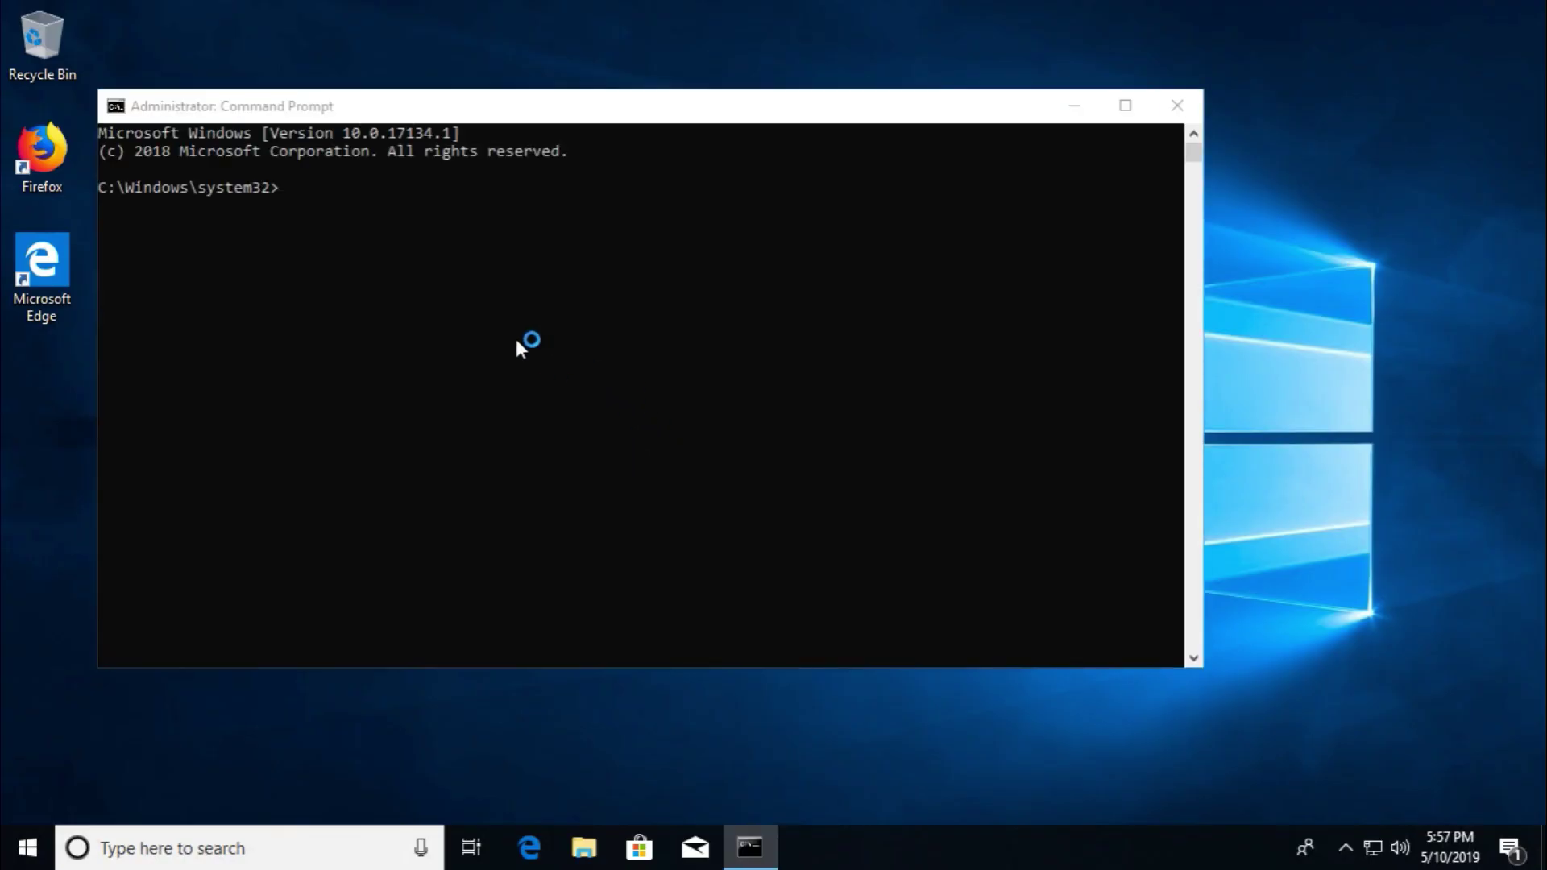
{"action": "left_click", "coordinate": [491, 296]}
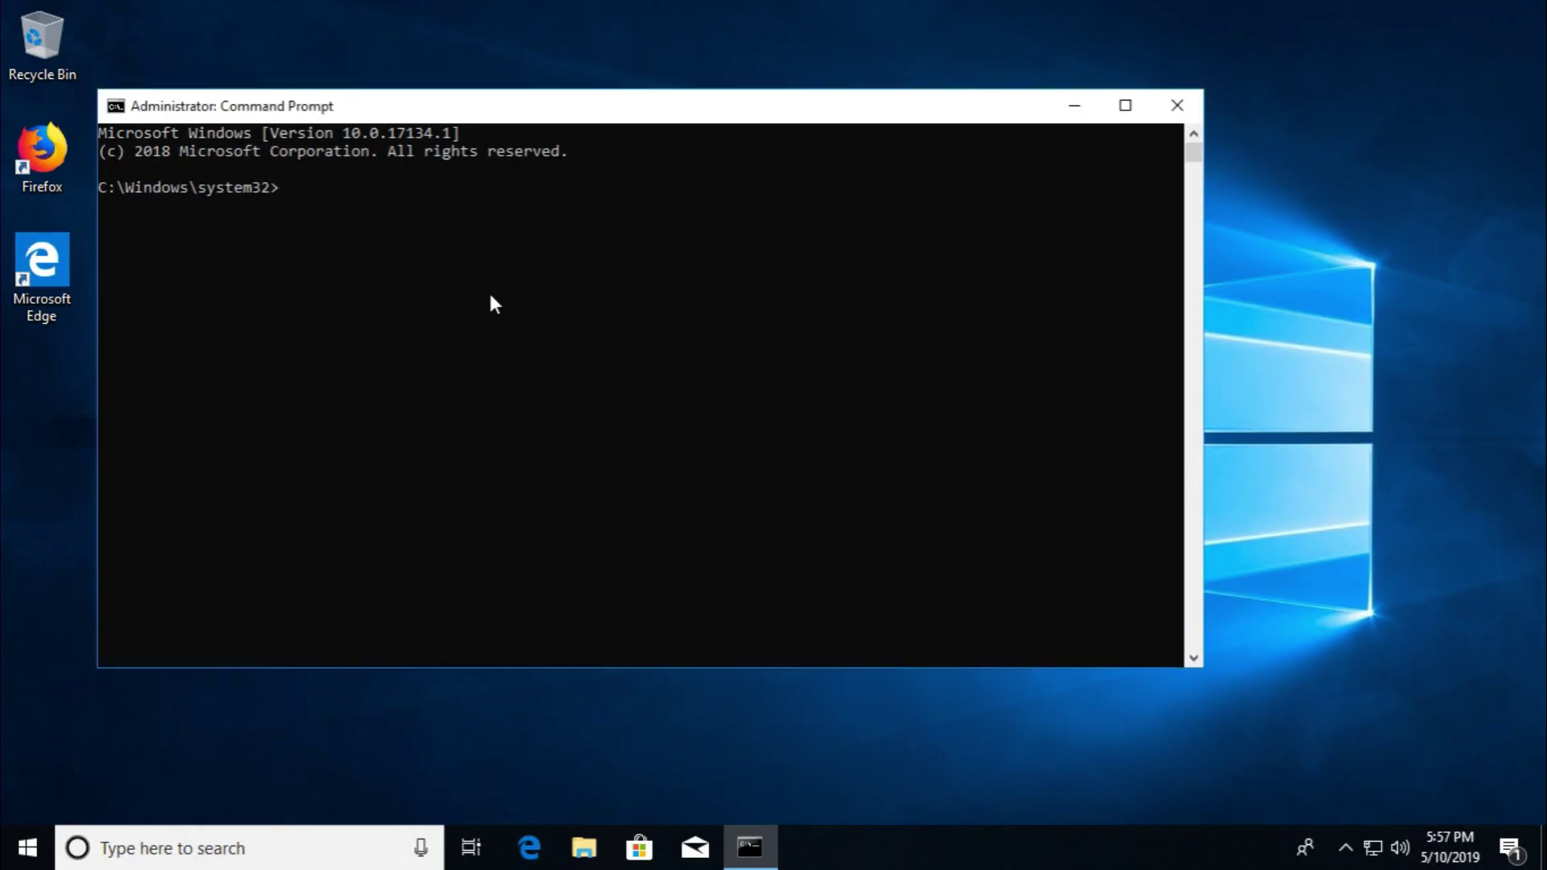
Step: Run the set command, check which domain controller LOGONSERVER names, and minimize the win10 session
{"action": "type", "text": "setr\\"}
{"action": "key", "text": "BackSpace"}
{"action": "key", "text": "BackSpace"}
{"action": "key", "text": "Return"}
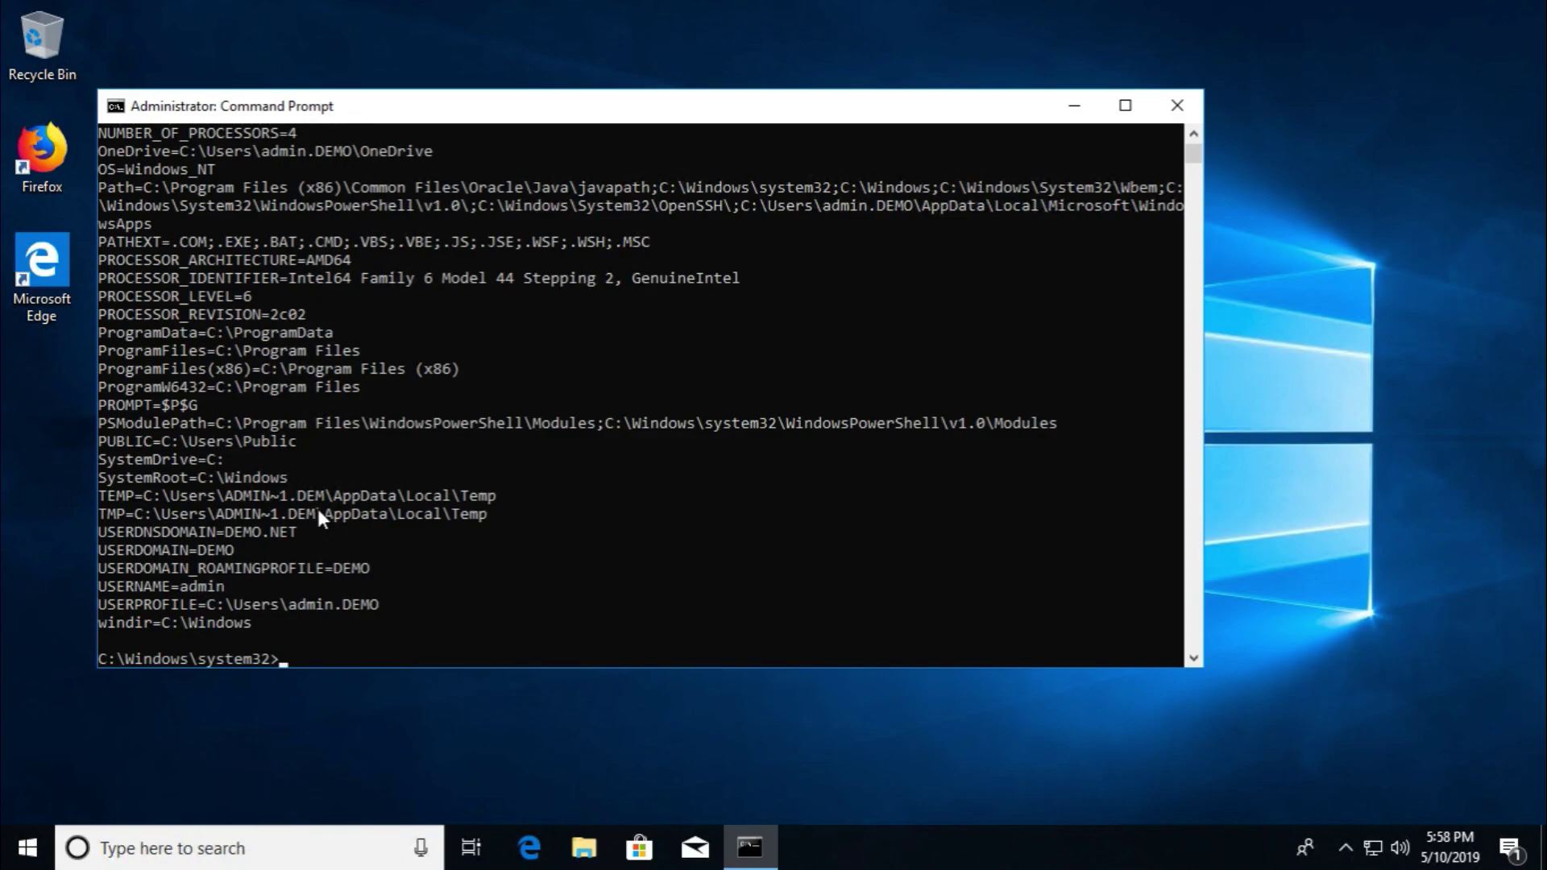
{"action": "scroll", "coordinate": [408, 476], "scroll_direction": "up", "scroll_amount": 1}
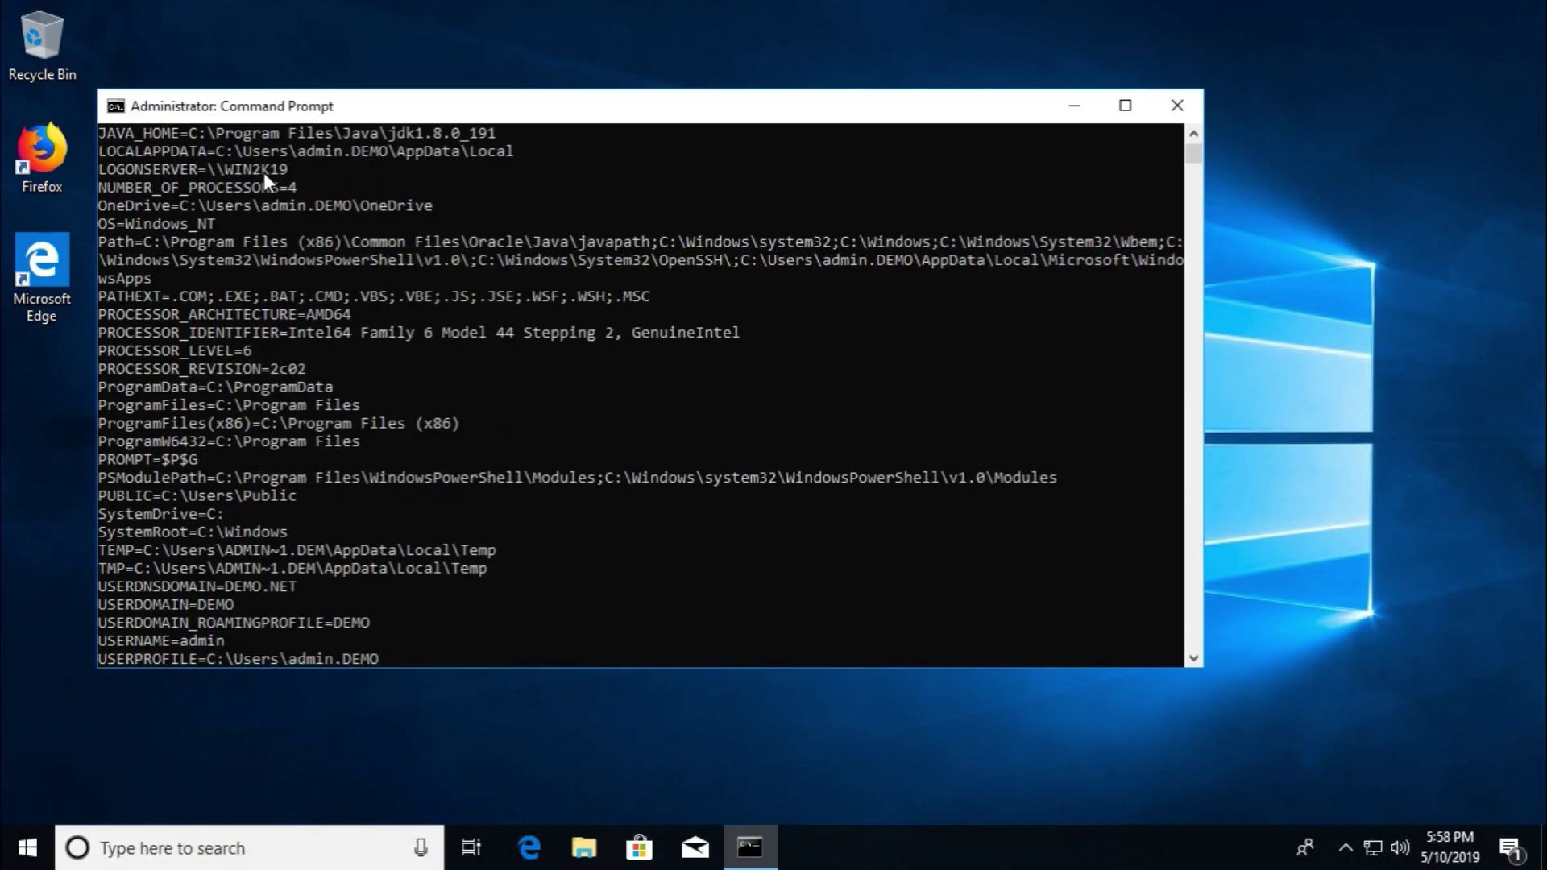
{"action": "mouse_move", "coordinate": [979, 1]}
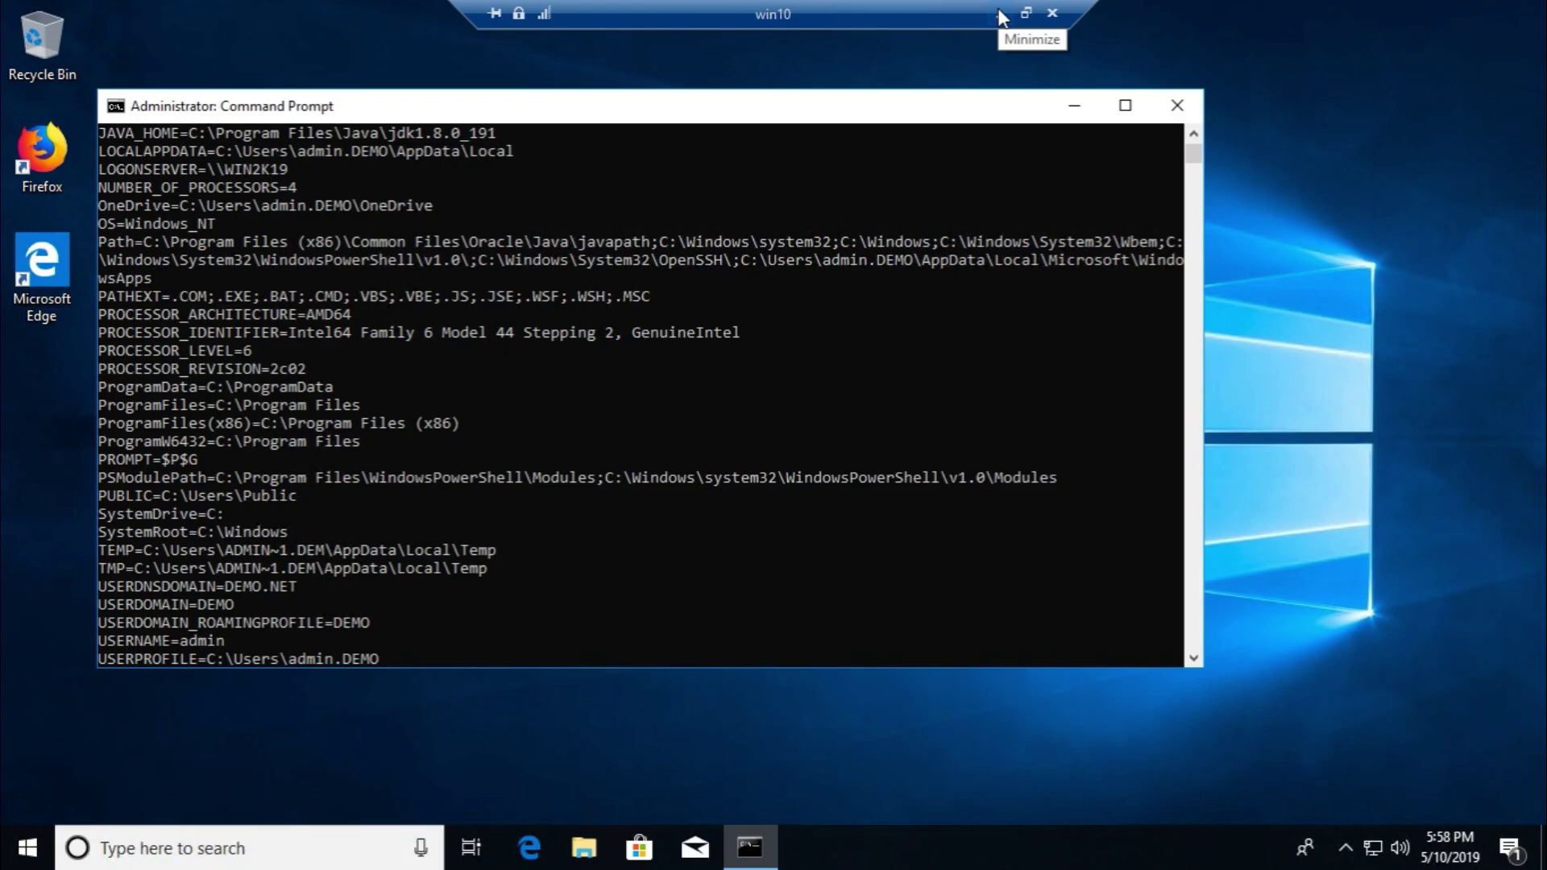
{"action": "left_click", "coordinate": [1001, 15]}
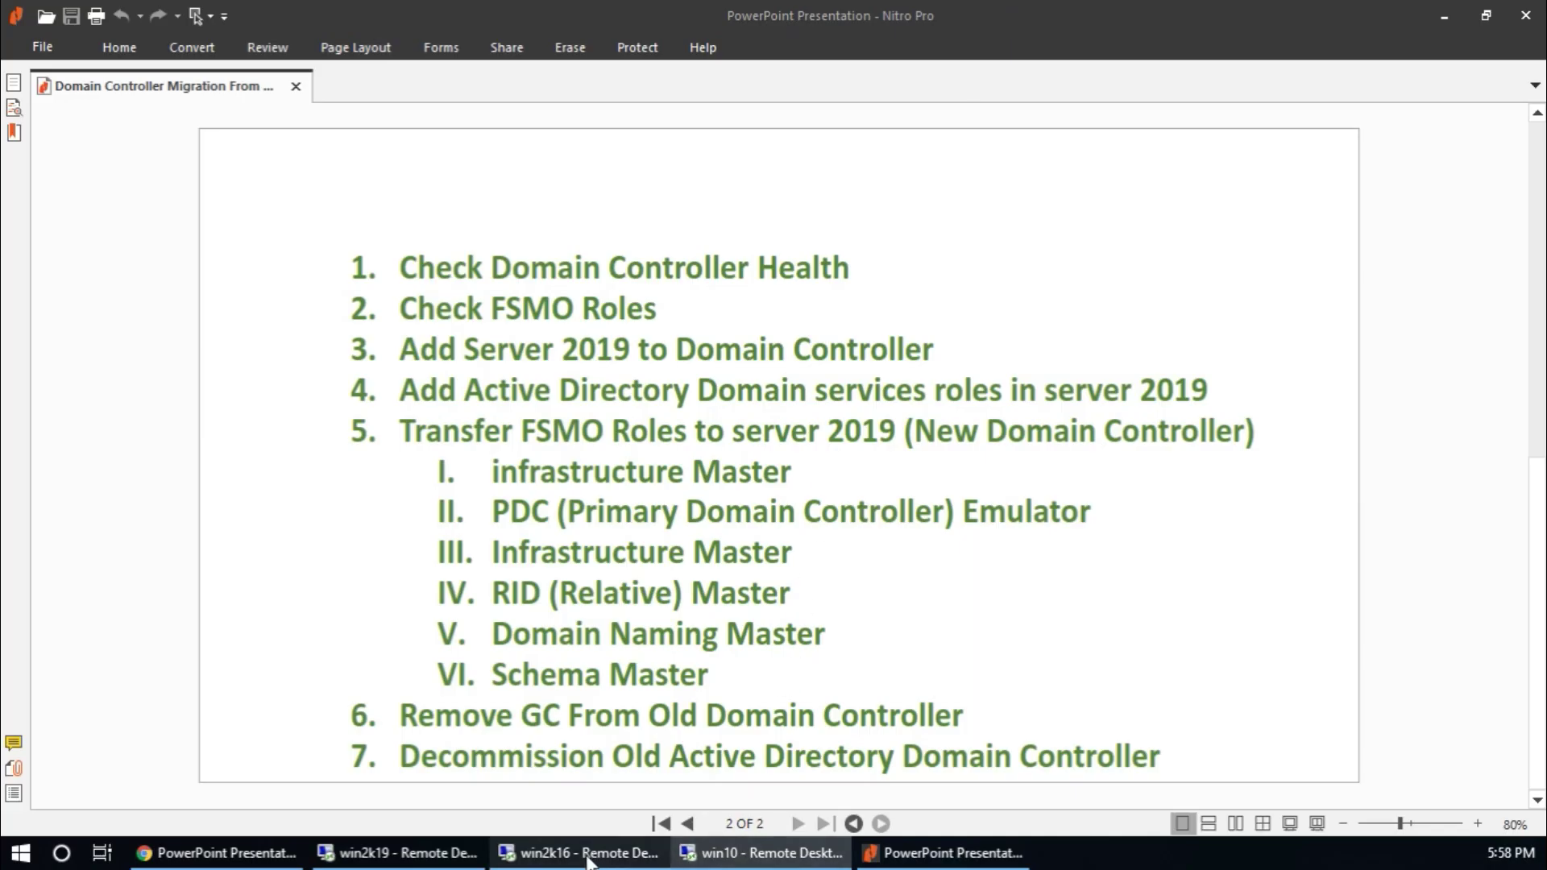
Step: Switch to the win2k16 session and start removing server roles from WIN2K16.demo.net in the Remove Roles and Features Wizard
{"action": "mouse_move", "coordinate": [588, 860]}
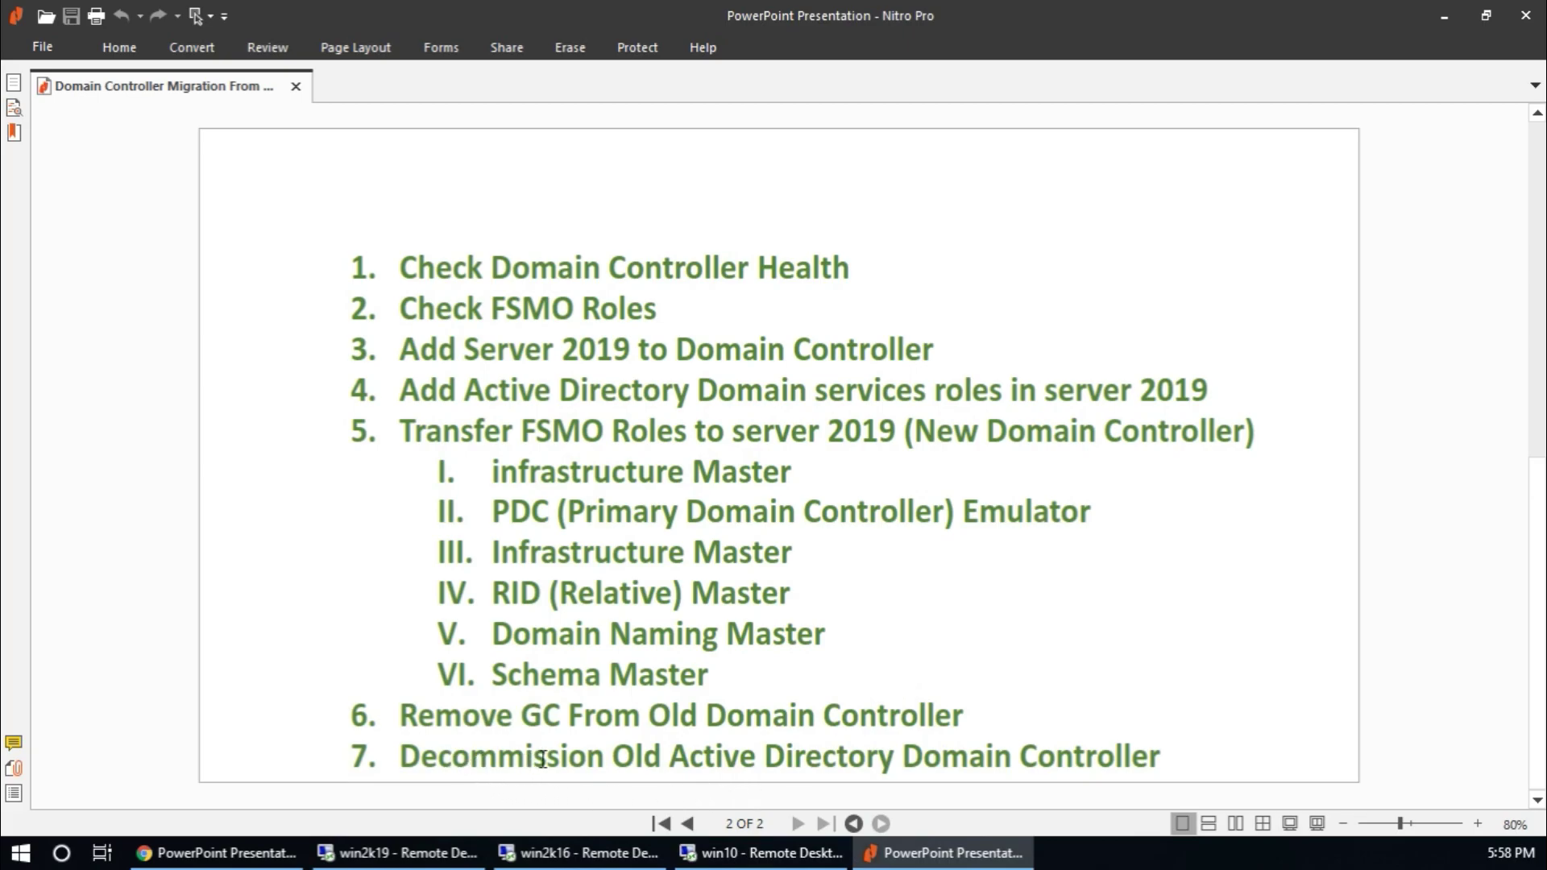
{"action": "left_click", "coordinate": [559, 858]}
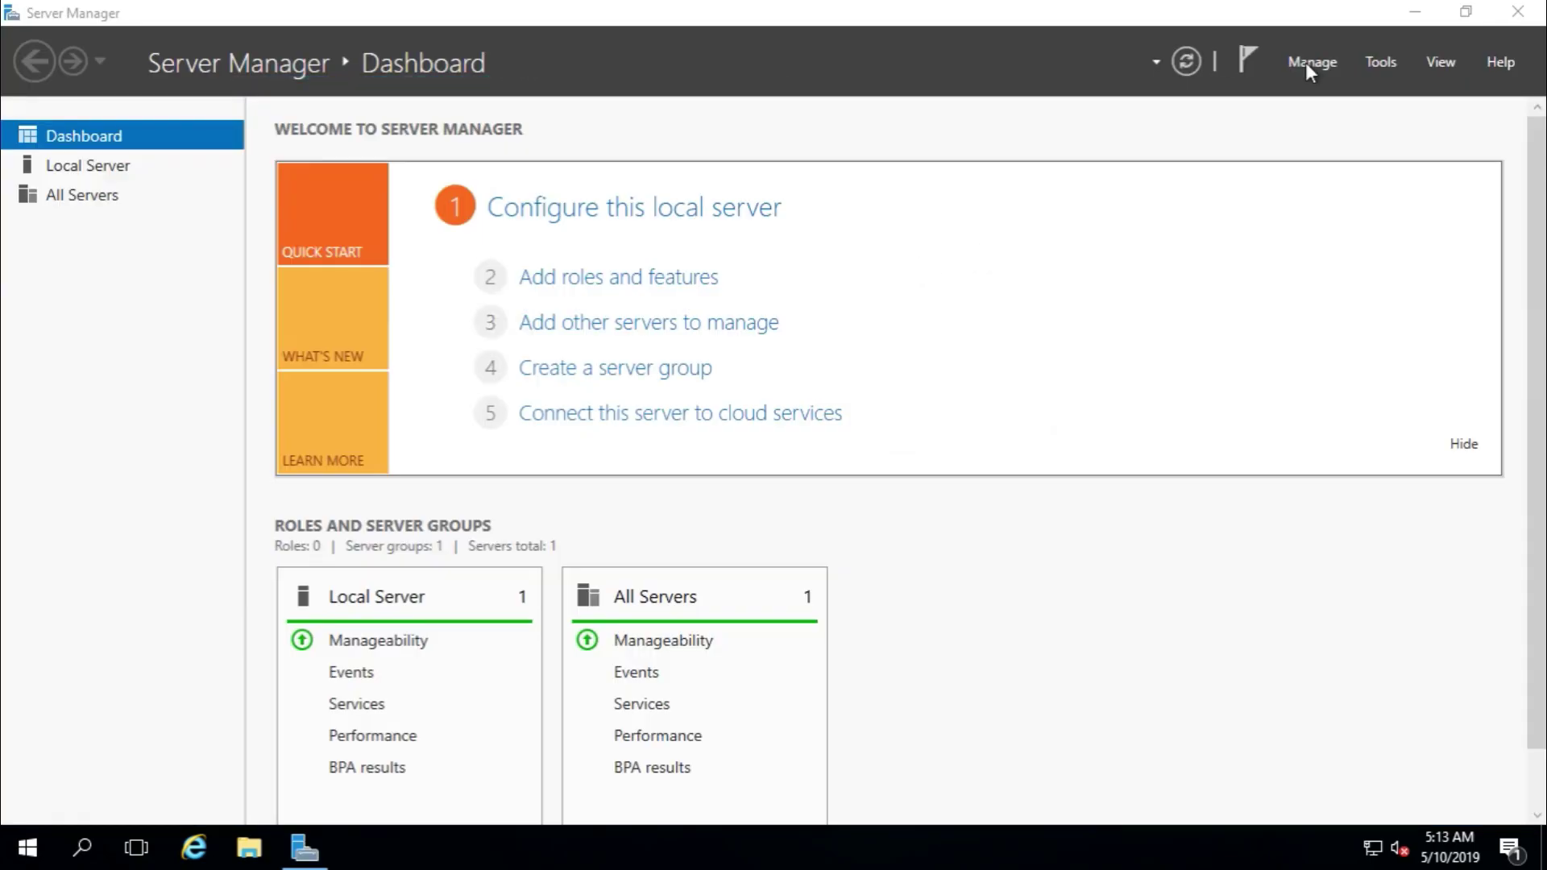
{"action": "left_click", "coordinate": [1305, 64]}
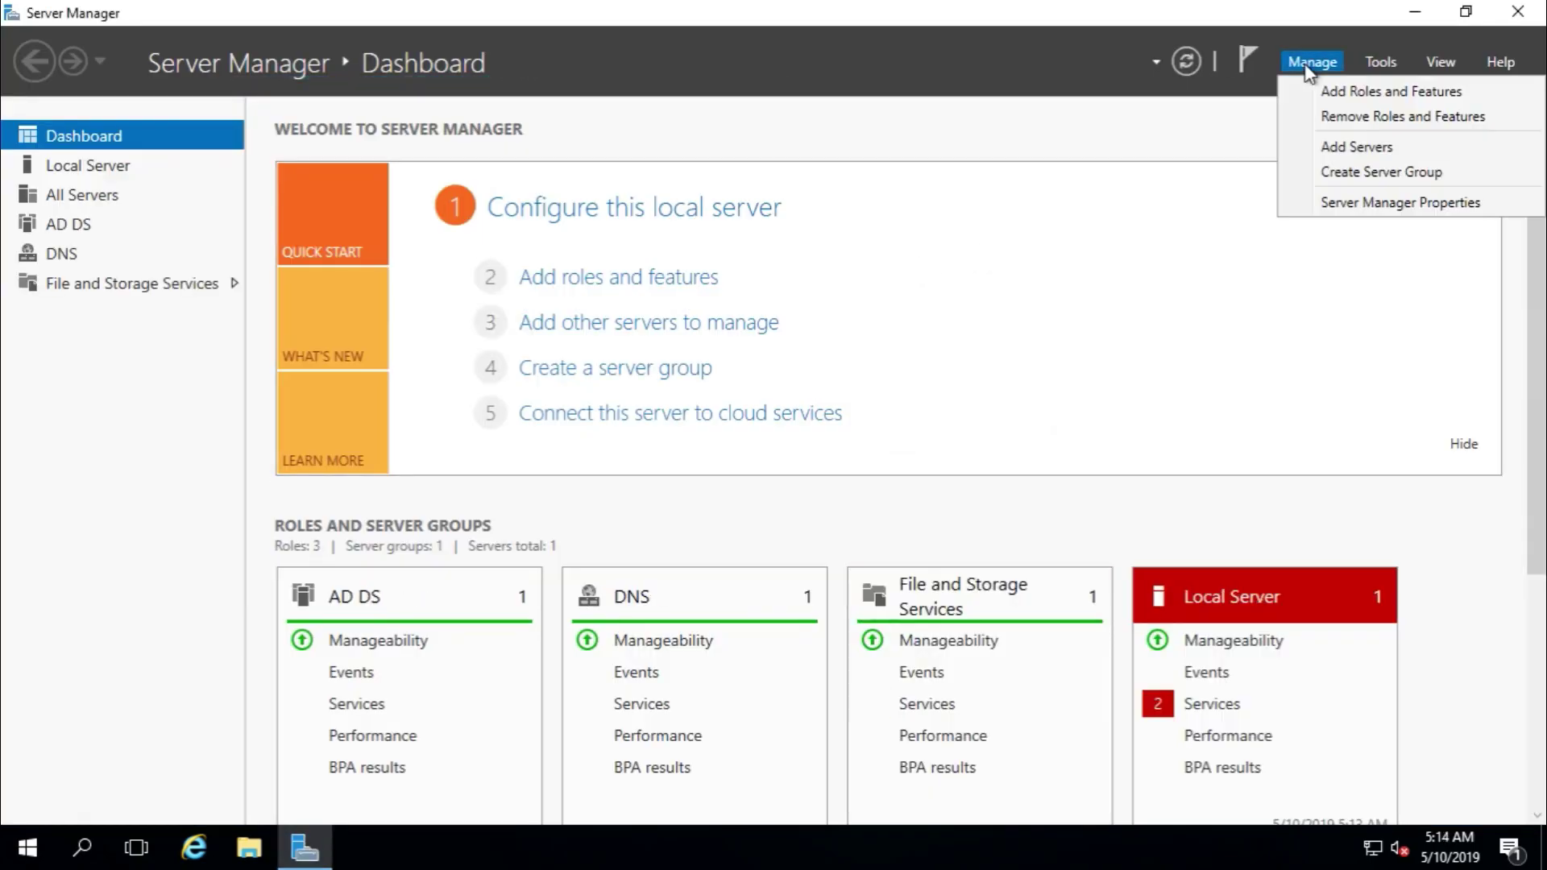
{"action": "left_click", "coordinate": [1350, 117]}
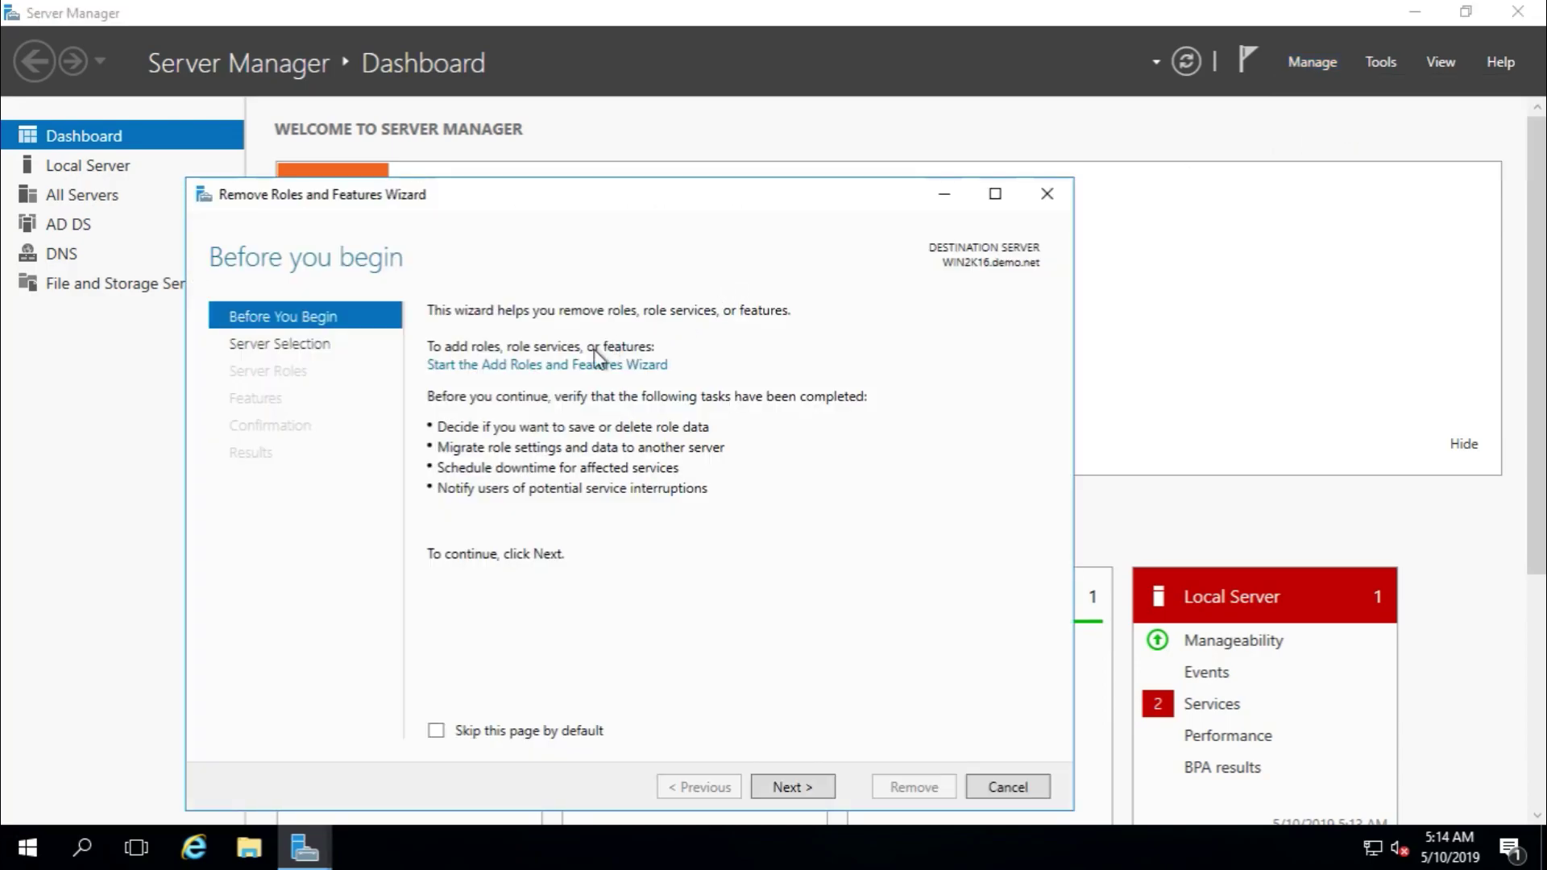
{"action": "left_click", "coordinate": [780, 787]}
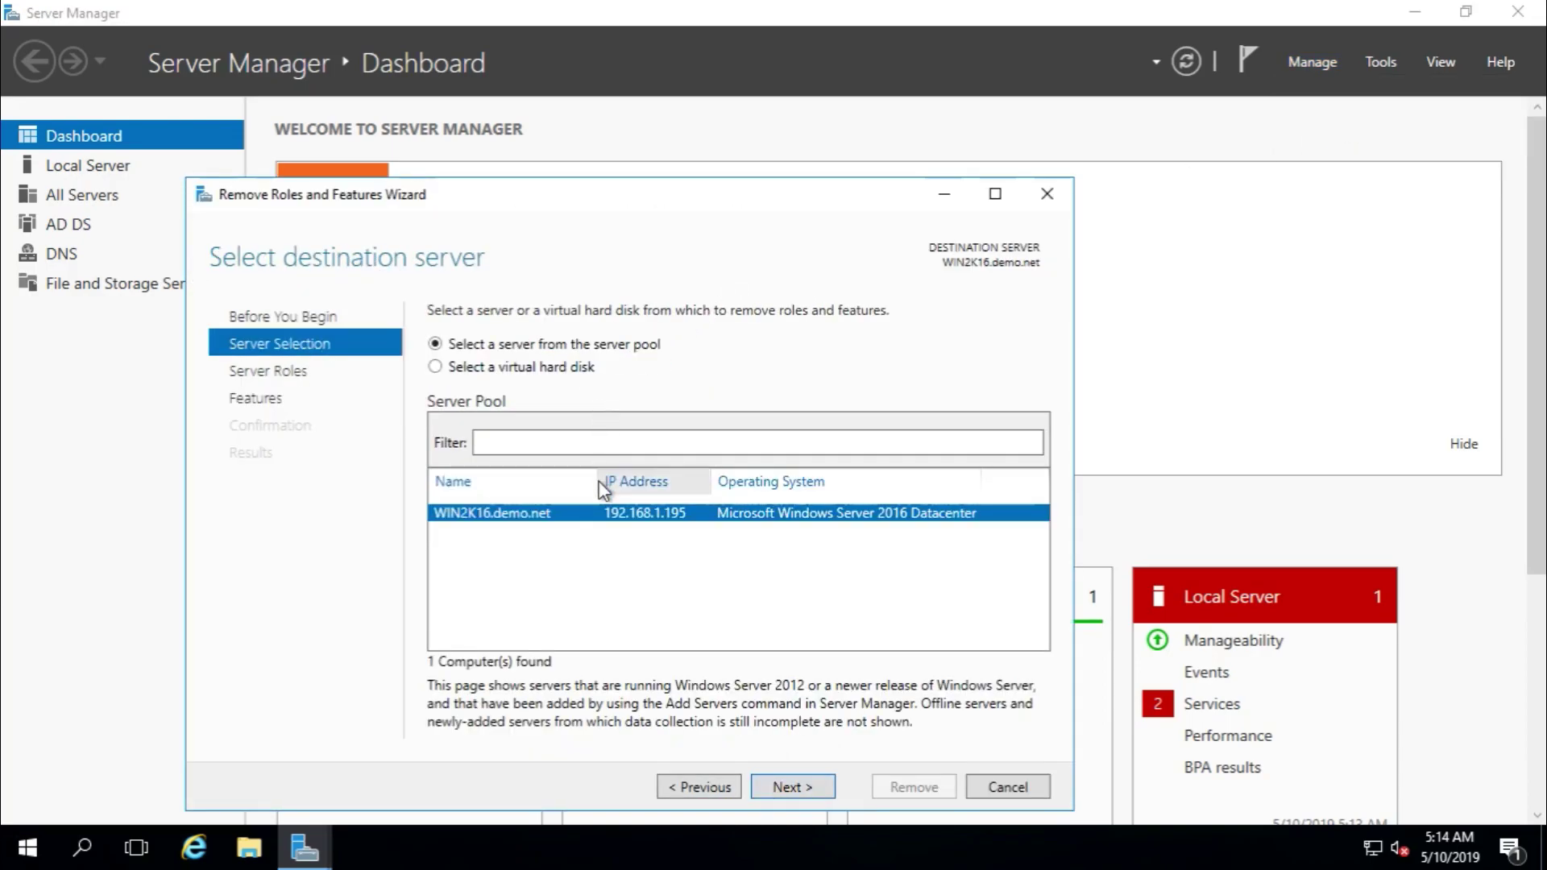
{"action": "left_click", "coordinate": [795, 787]}
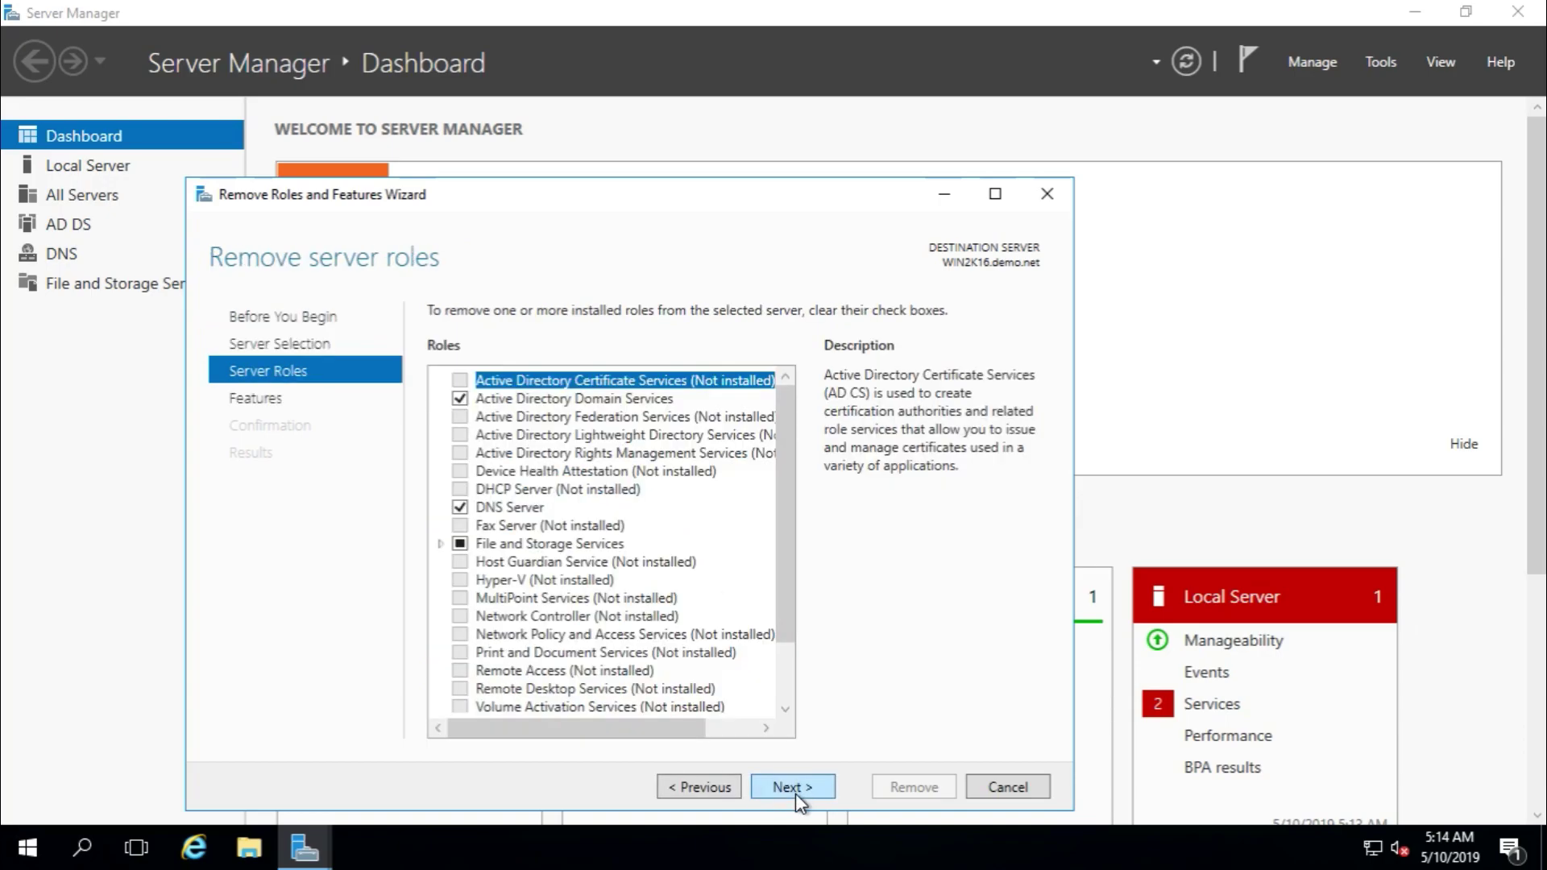
Step: Deselect the Active Directory Domain Services role with its required features and start demoting this domain controller
{"action": "left_click", "coordinate": [461, 398]}
{"action": "left_click", "coordinate": [675, 788]}
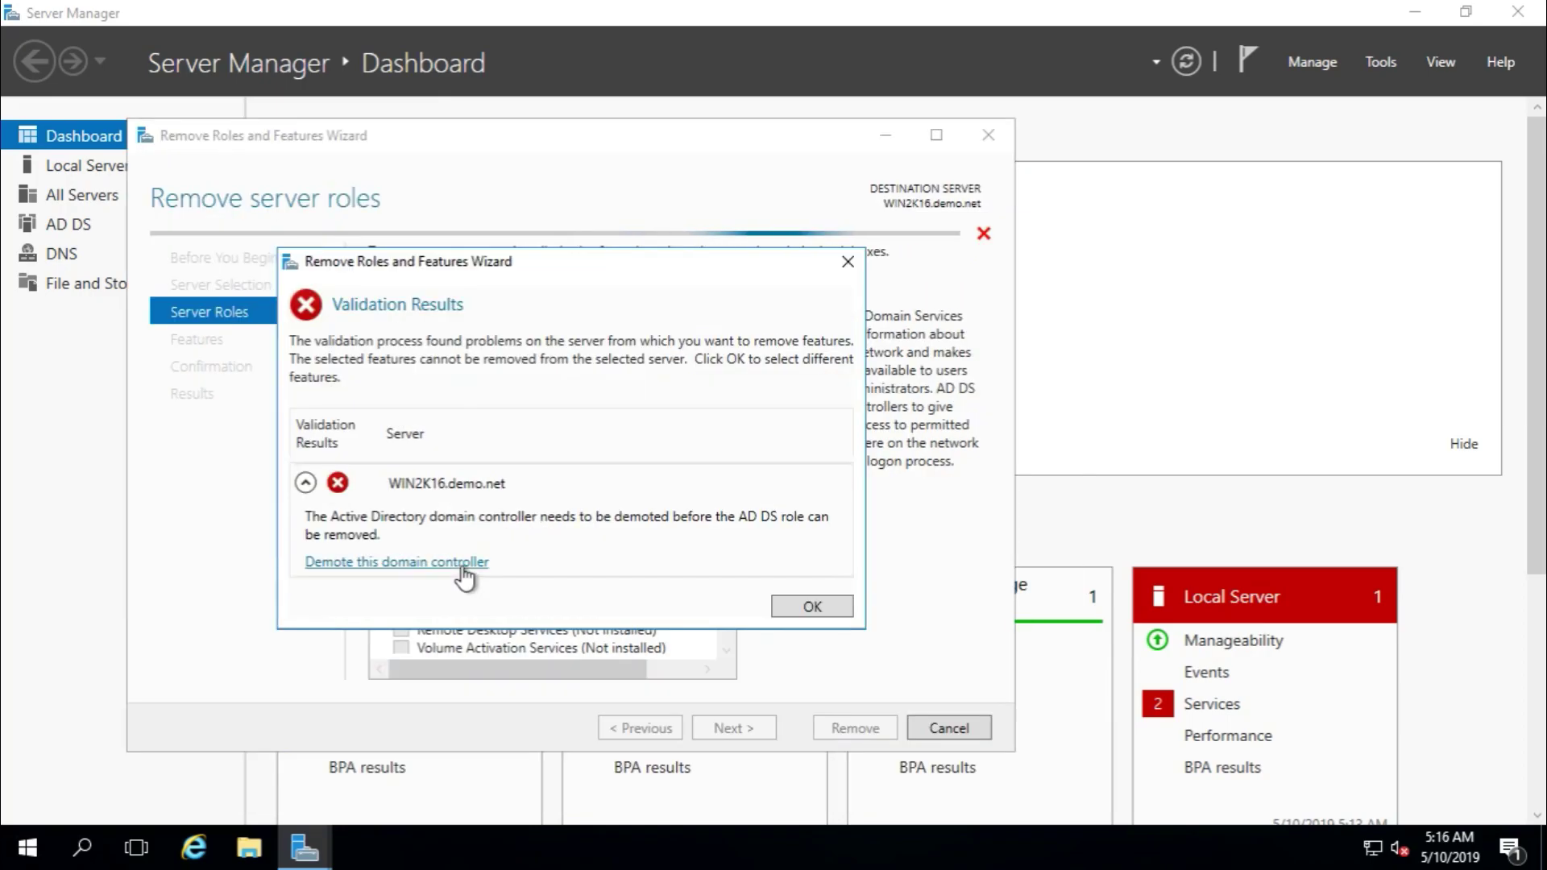
{"action": "left_click", "coordinate": [460, 563]}
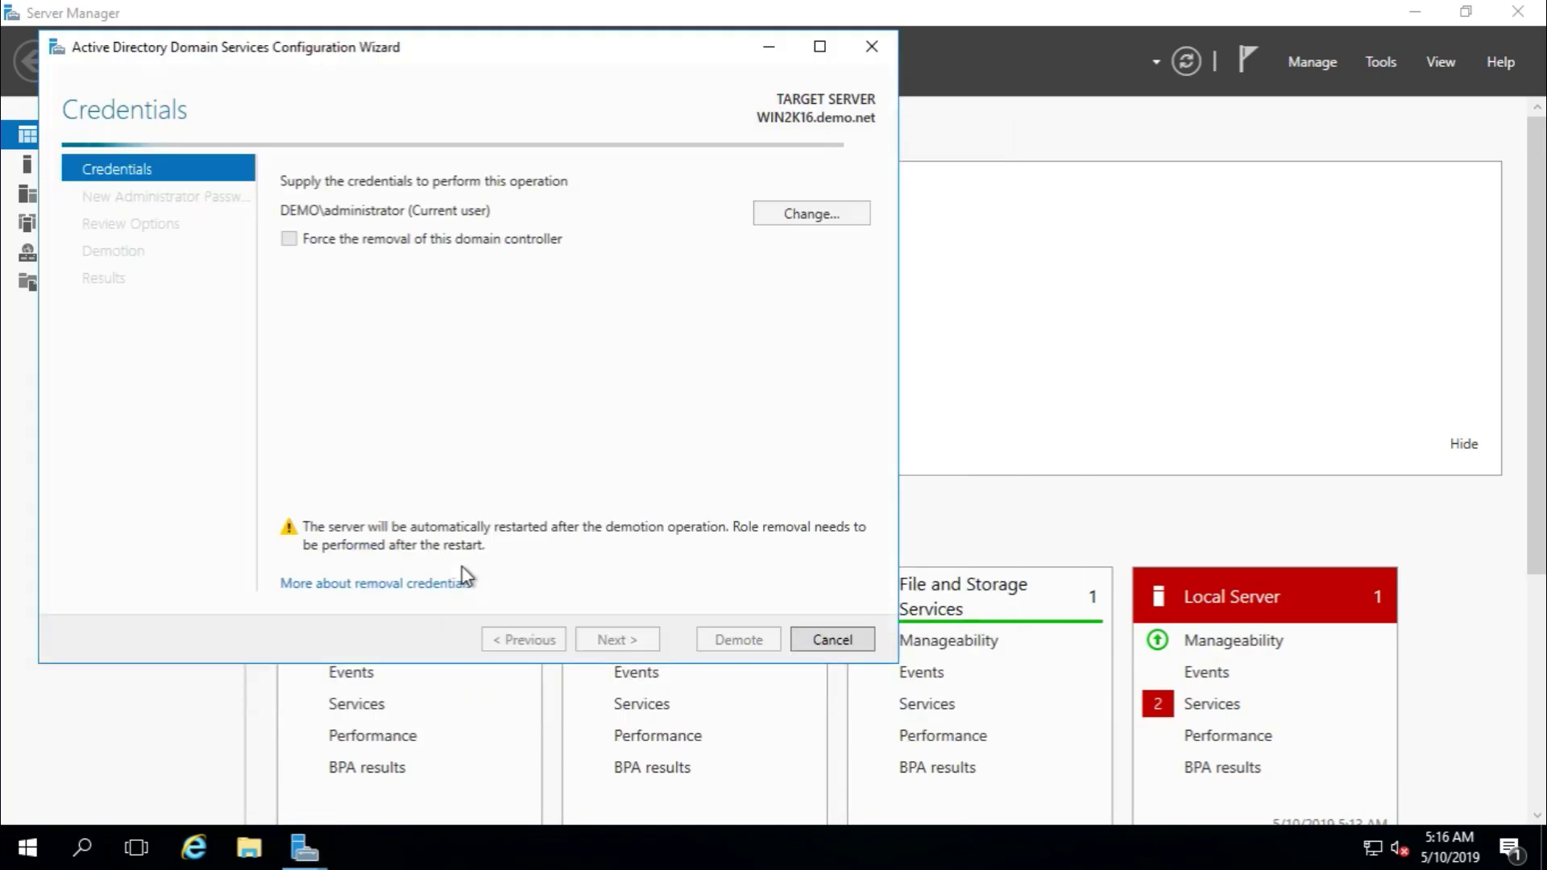
Step: Force the removal of this domain controller and agree to proceed with removal despite the hosted DNS Server role
{"action": "left_click", "coordinate": [360, 238]}
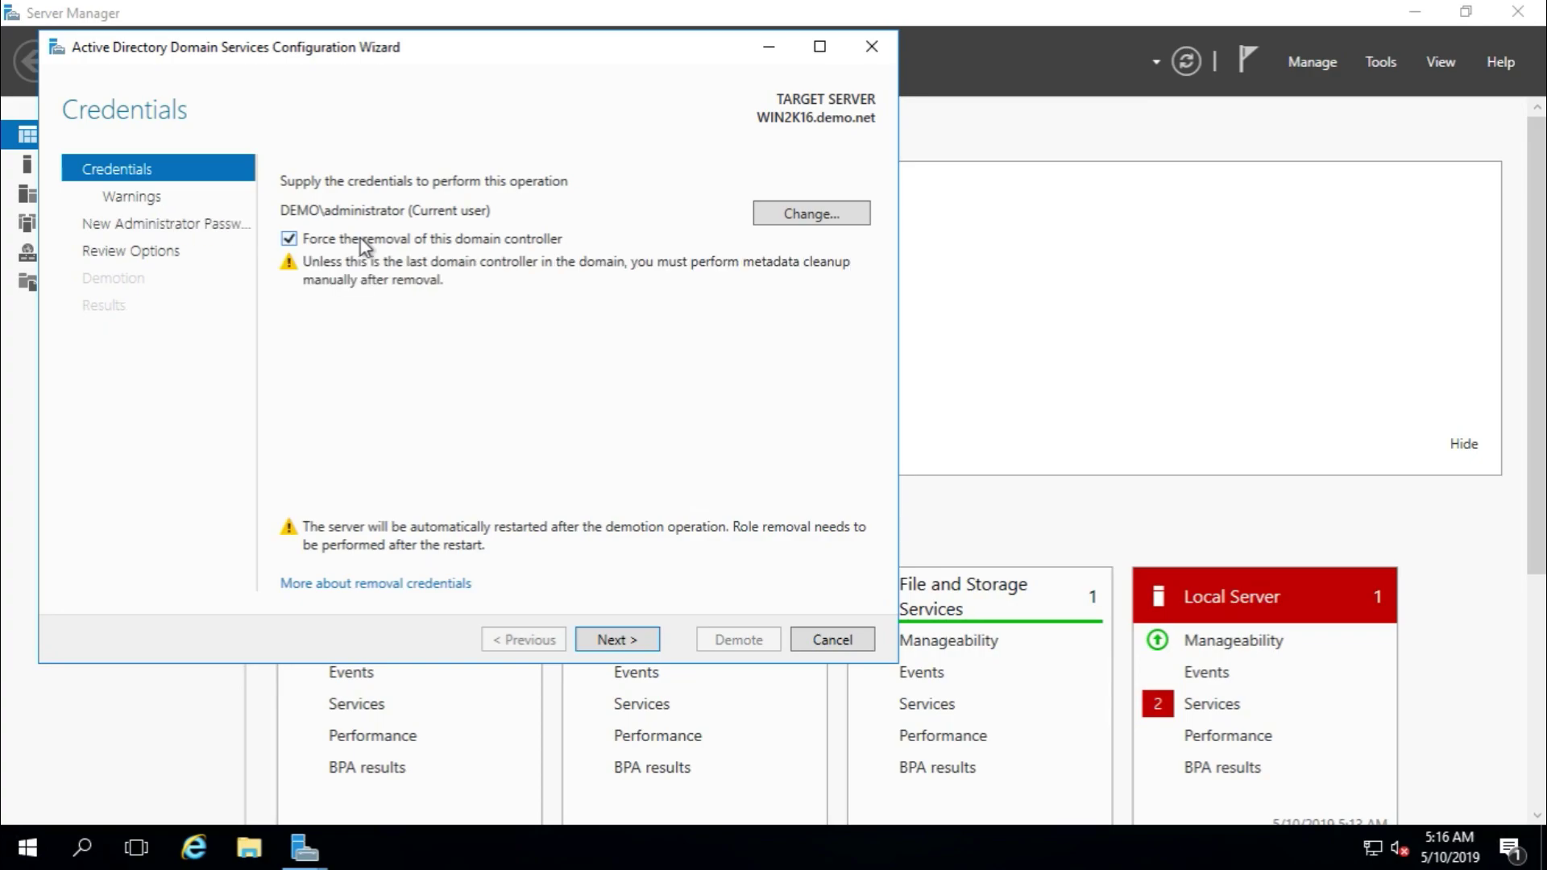
{"action": "left_click", "coordinate": [636, 640]}
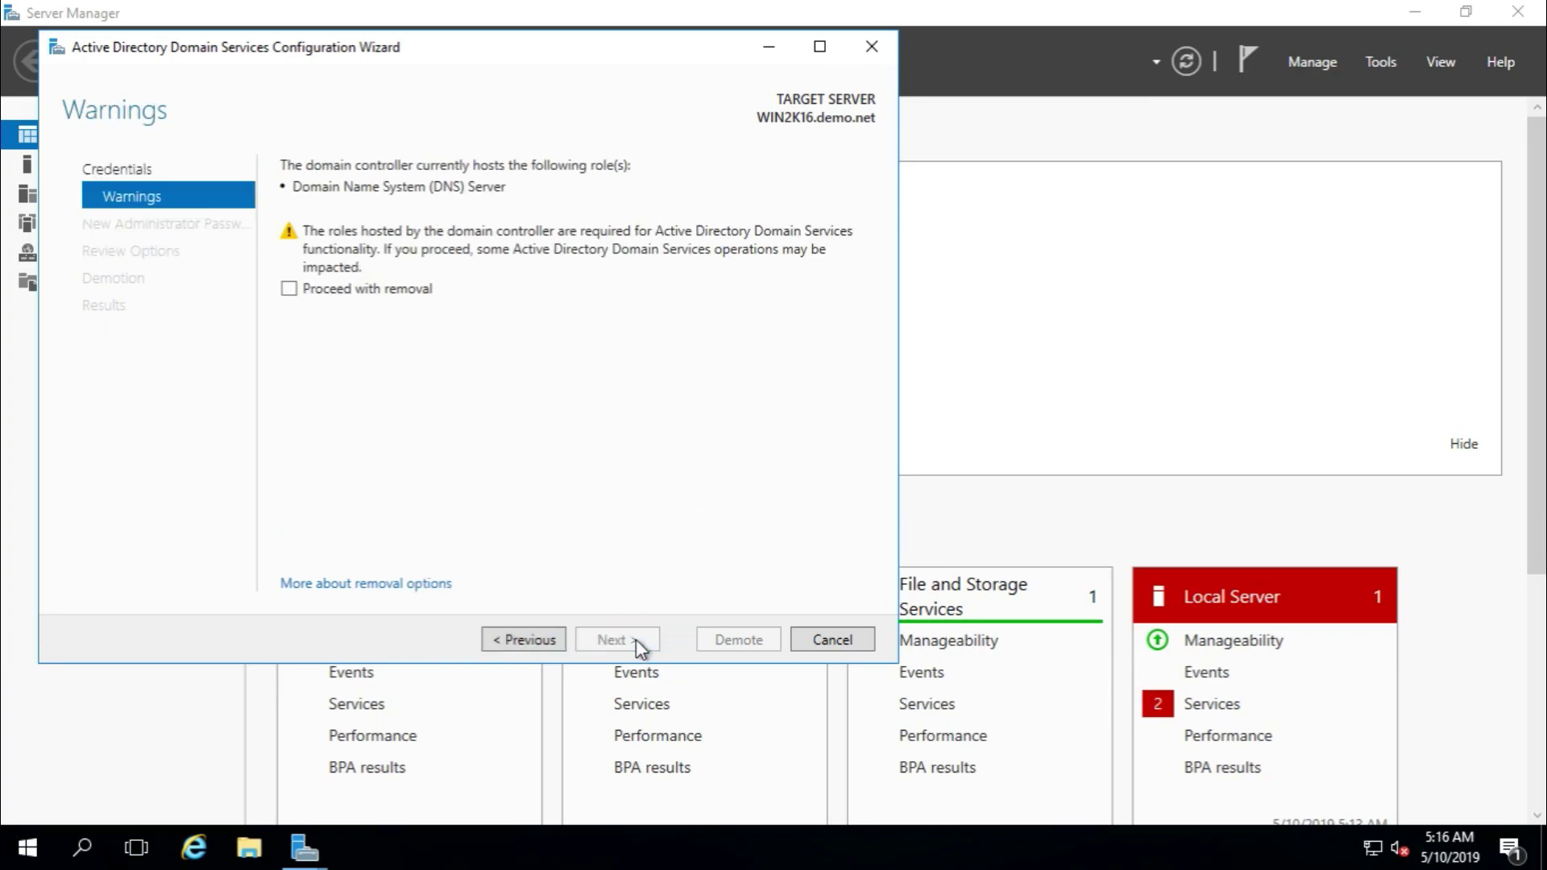
{"action": "left_click", "coordinate": [397, 290]}
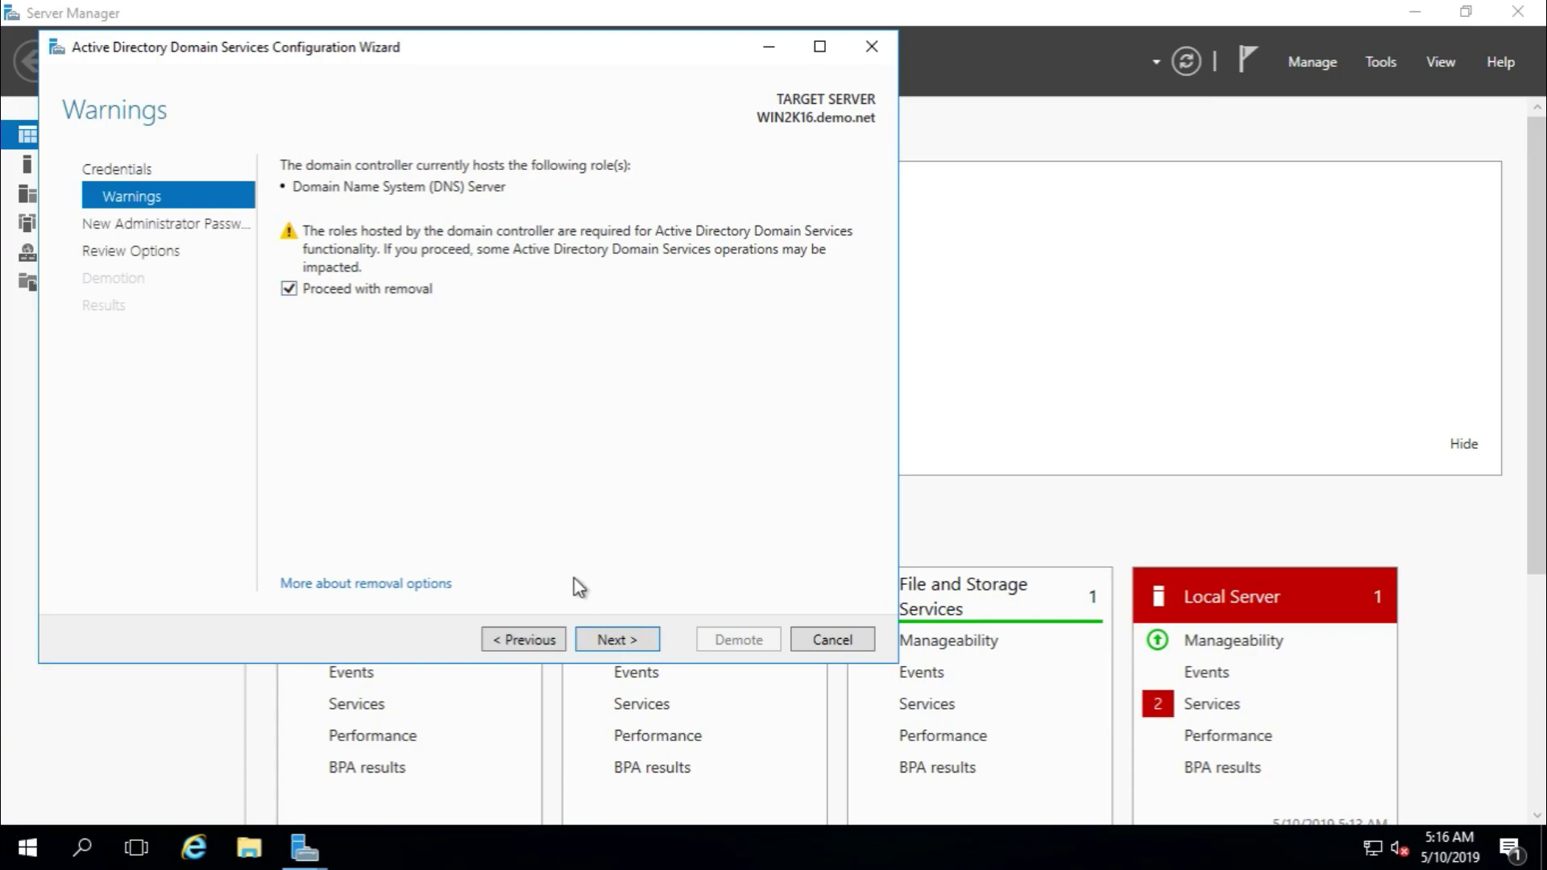
{"action": "left_click", "coordinate": [605, 640]}
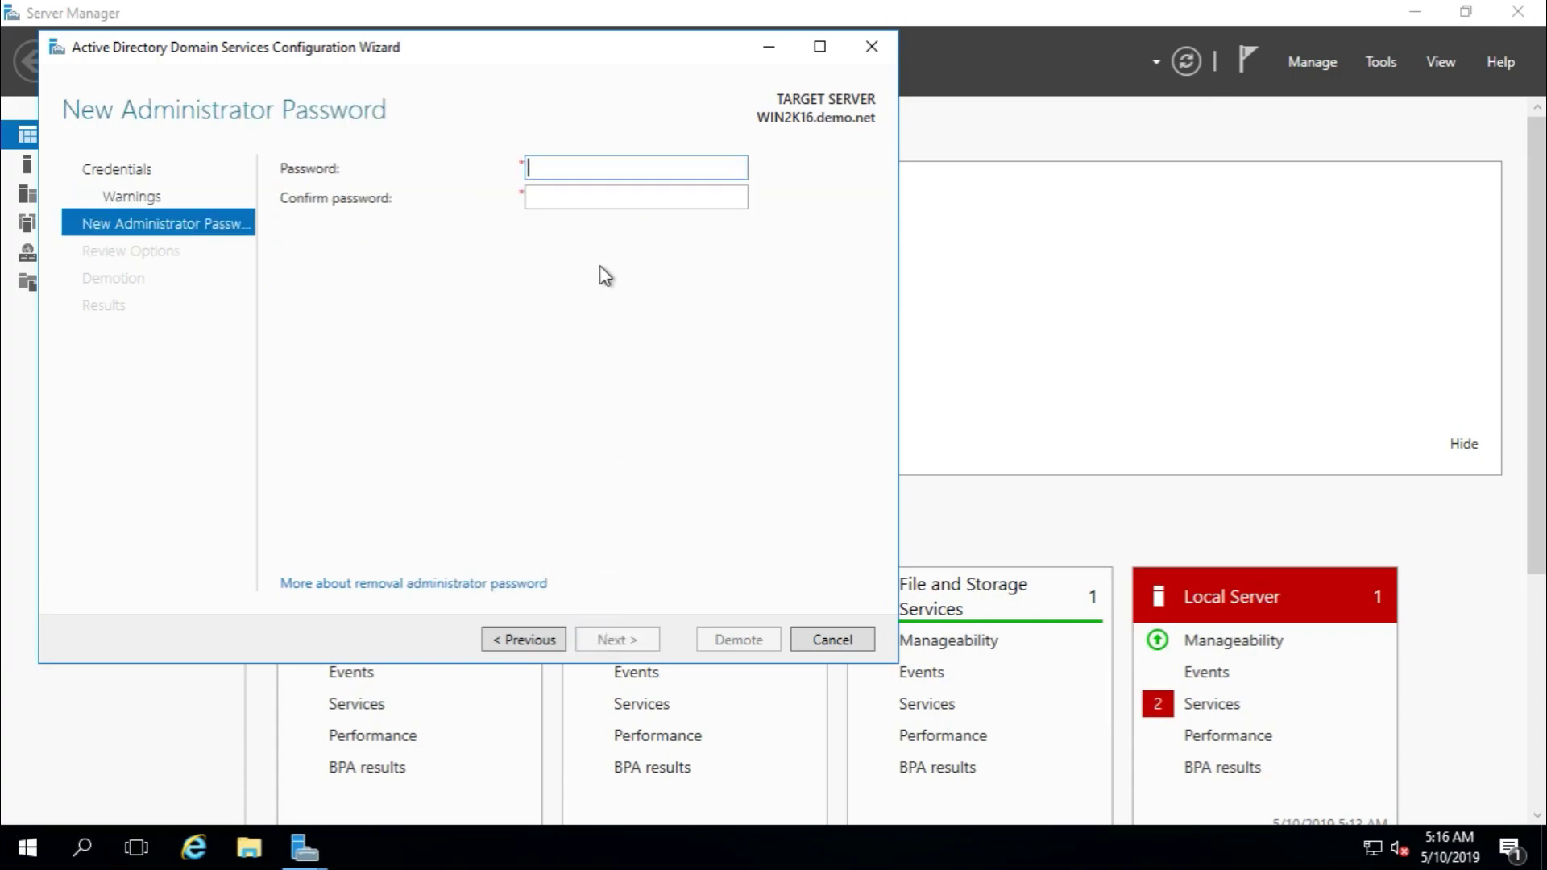
Step: Enter and confirm the new administrator password, and demote WIN2K16 from the reviewed options
{"action": "type", "text": "••••••••••"}
{"action": "key", "text": "Tab"}
{"action": "type", "text": "•••"}
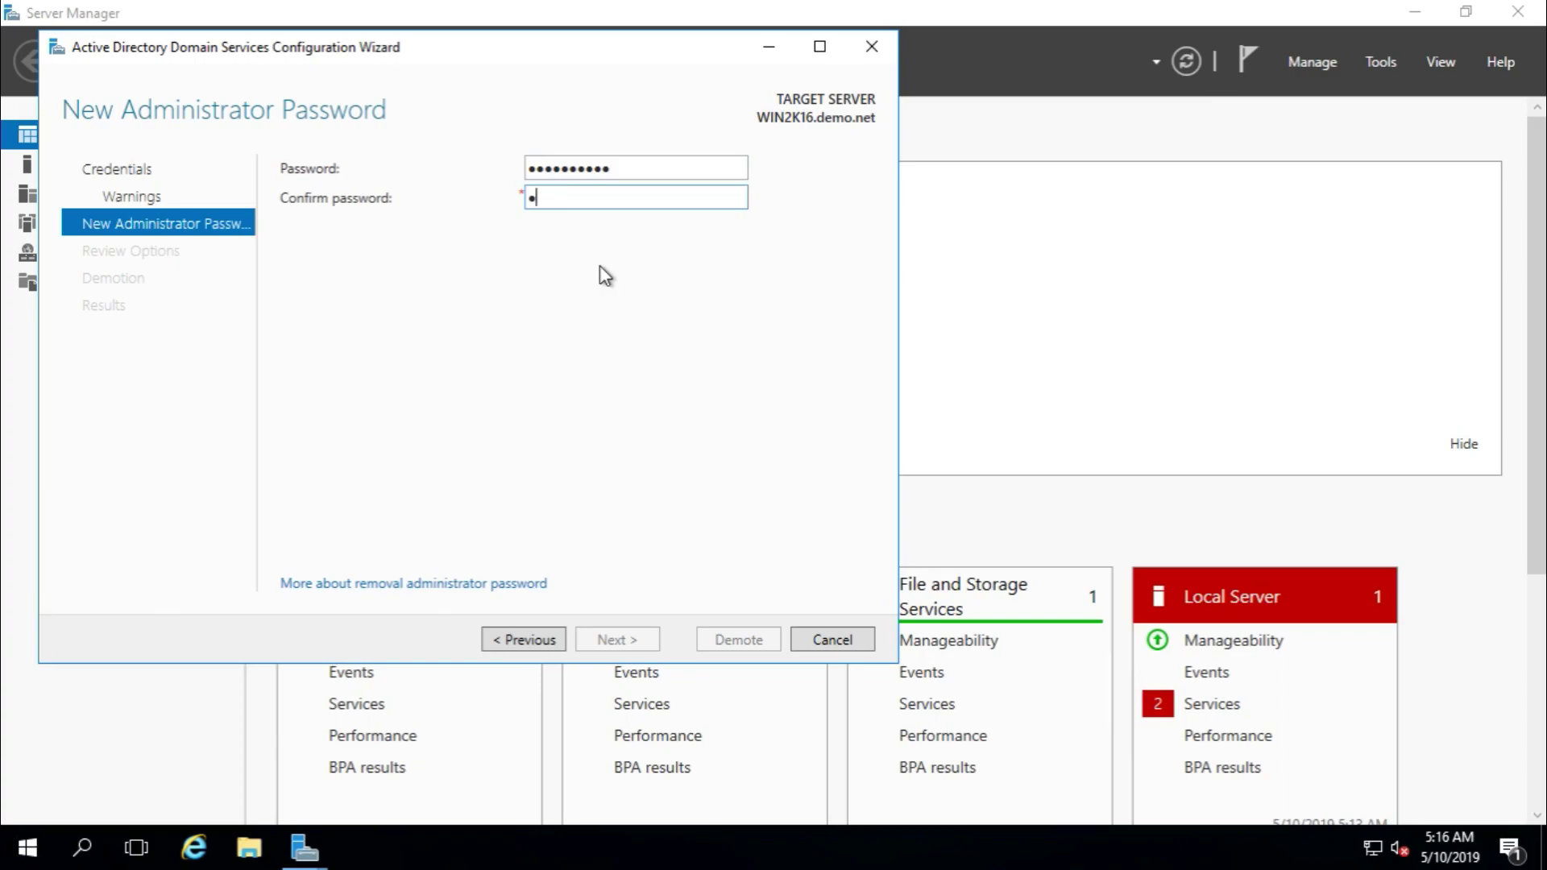
{"action": "type", "text": "•••••••"}
{"action": "left_click", "coordinate": [613, 639]}
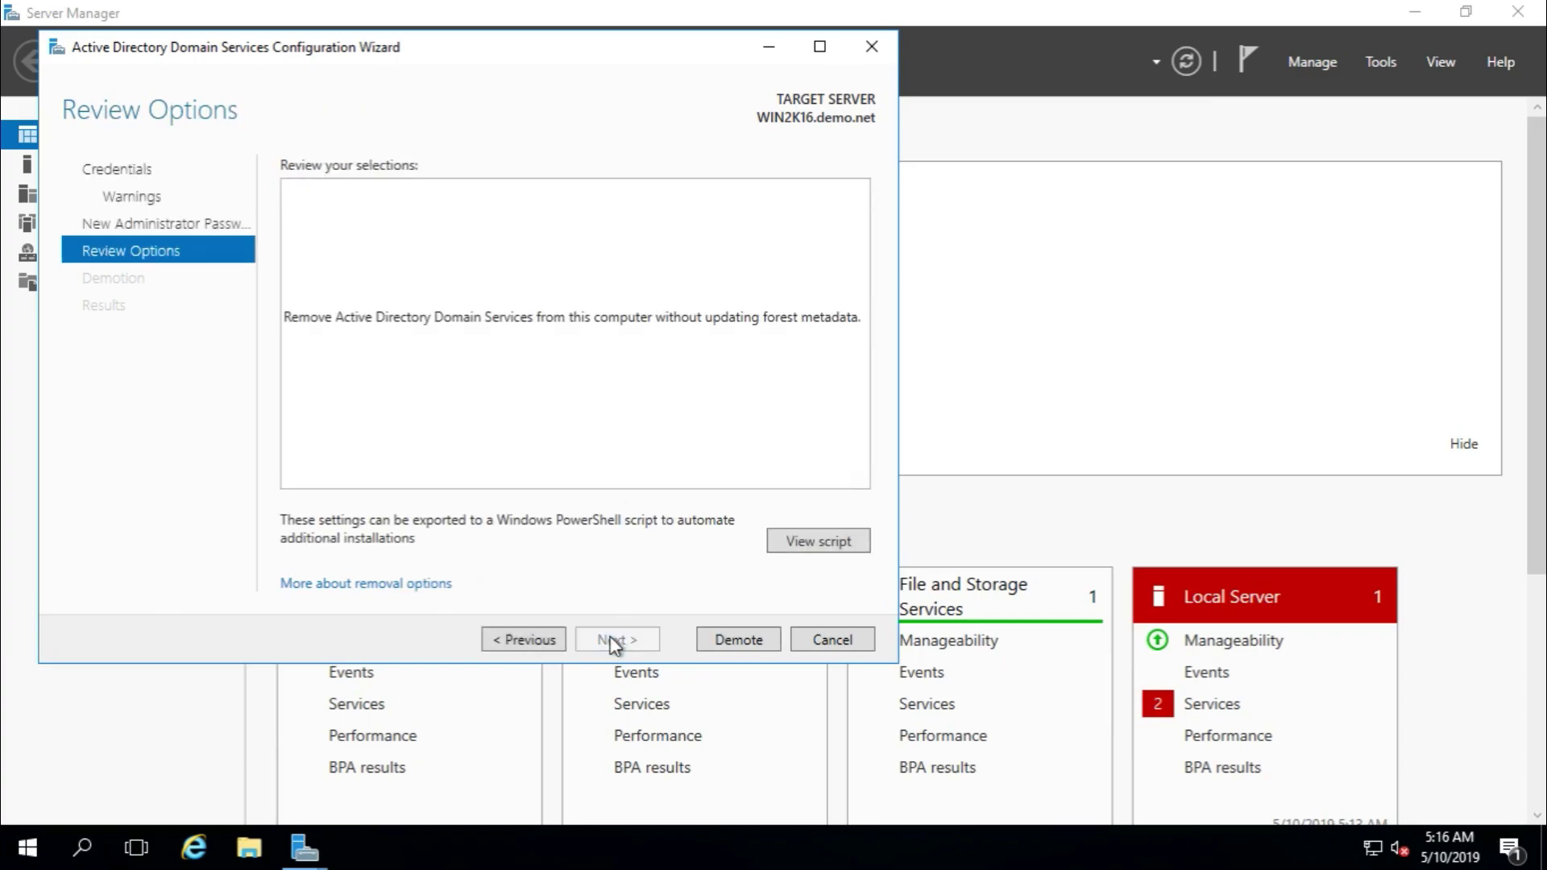
{"action": "left_click", "coordinate": [725, 638]}
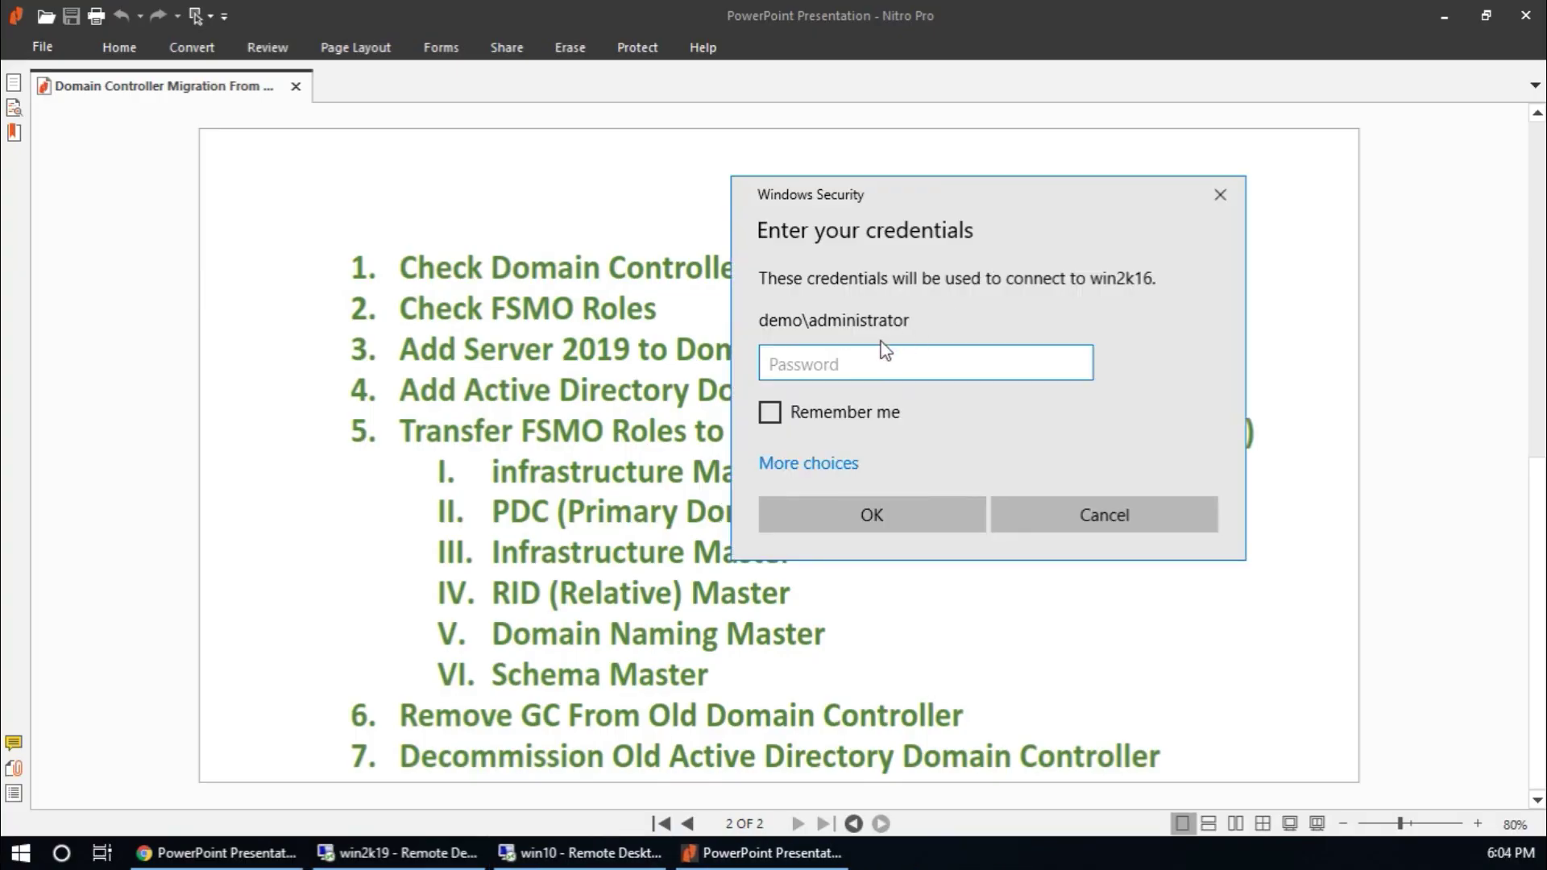
Step: Reconnect to win2k16 with the different account .\administrator, entering its password and accepting the certificate warning
{"action": "left_click", "coordinate": [797, 463]}
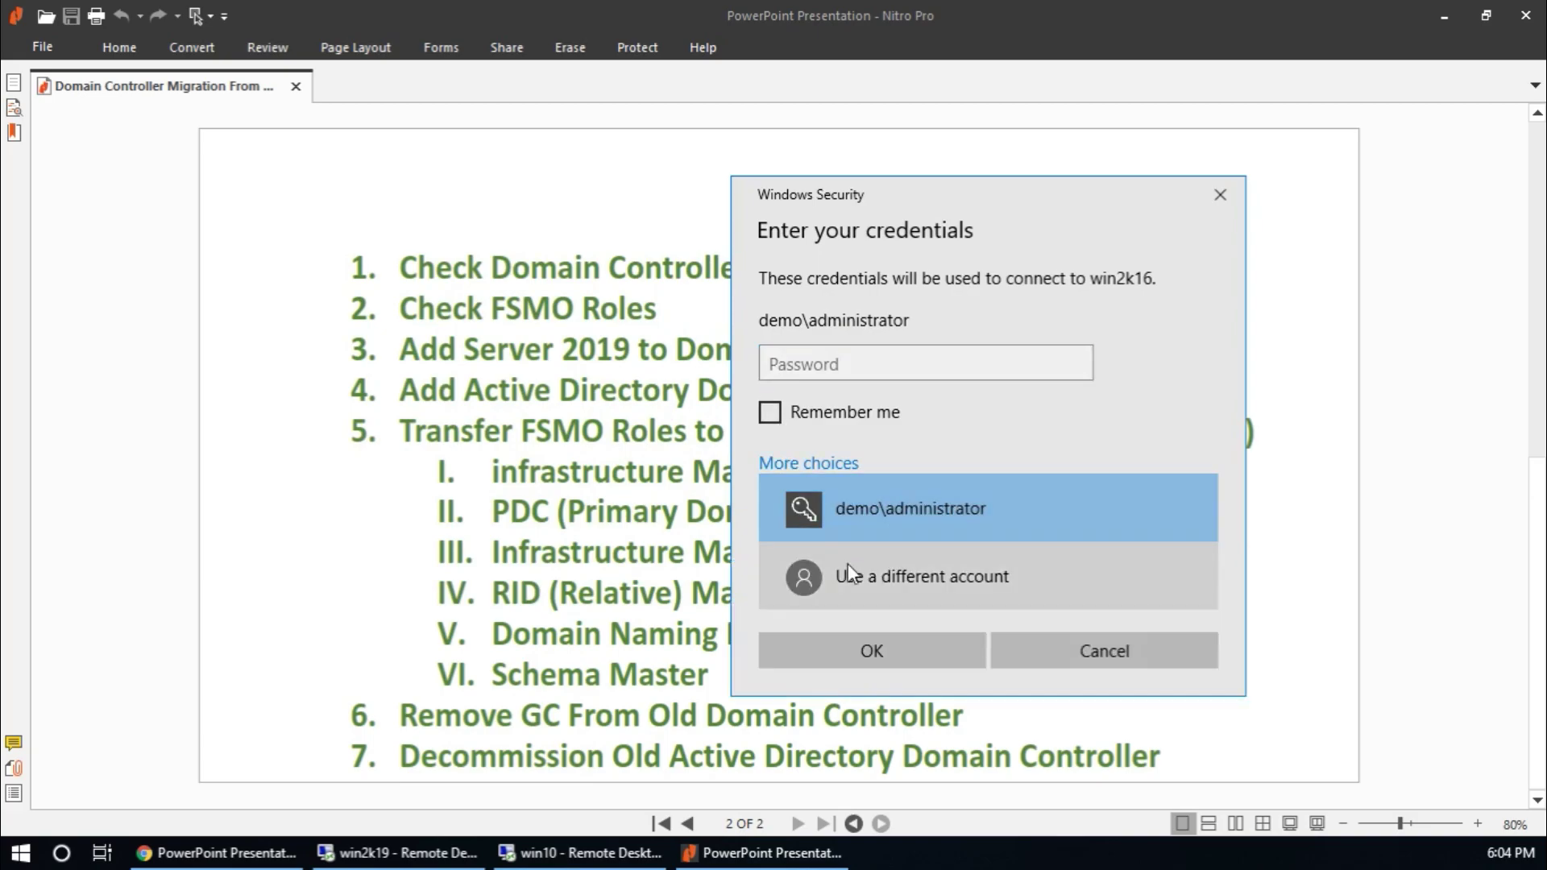
{"action": "left_click", "coordinate": [870, 577]}
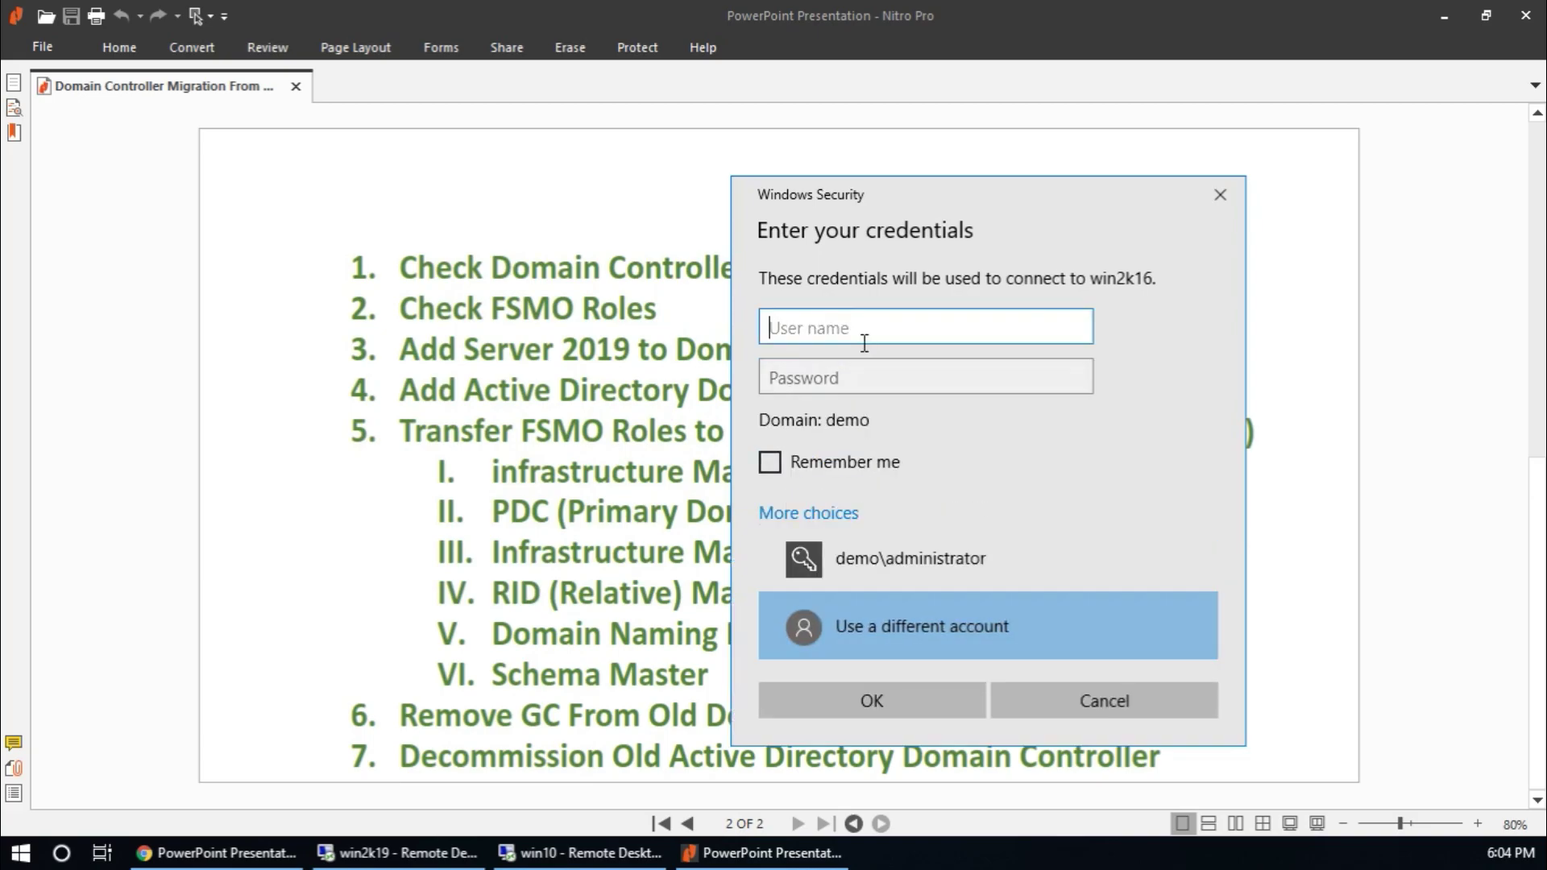
{"action": "type", "text": ".\\"}
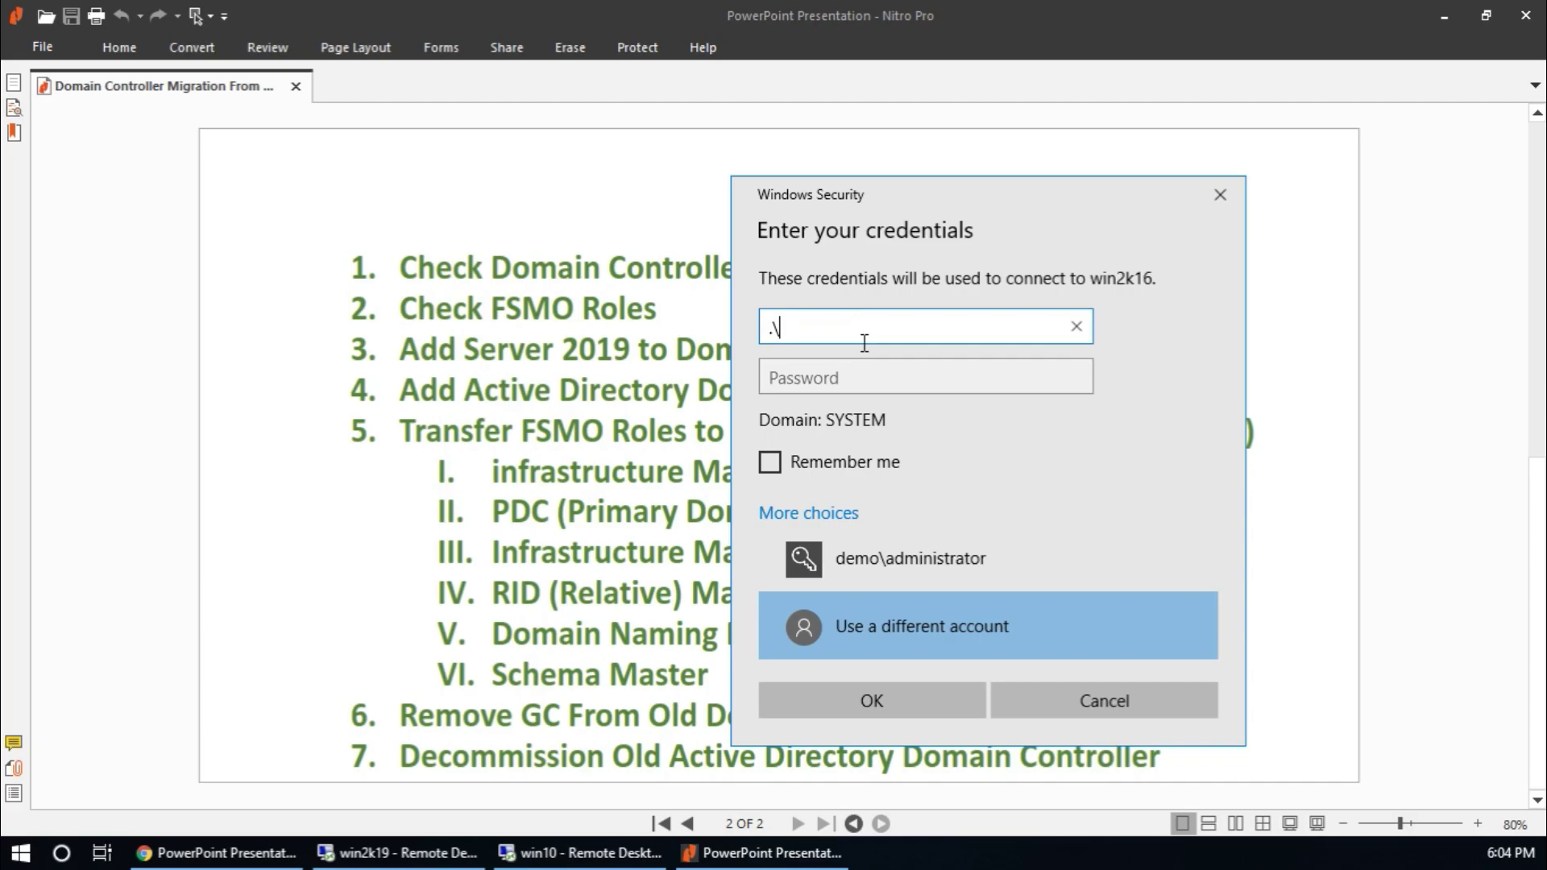
{"action": "type", "text": "administrator"}
{"action": "key", "text": "Tab"}
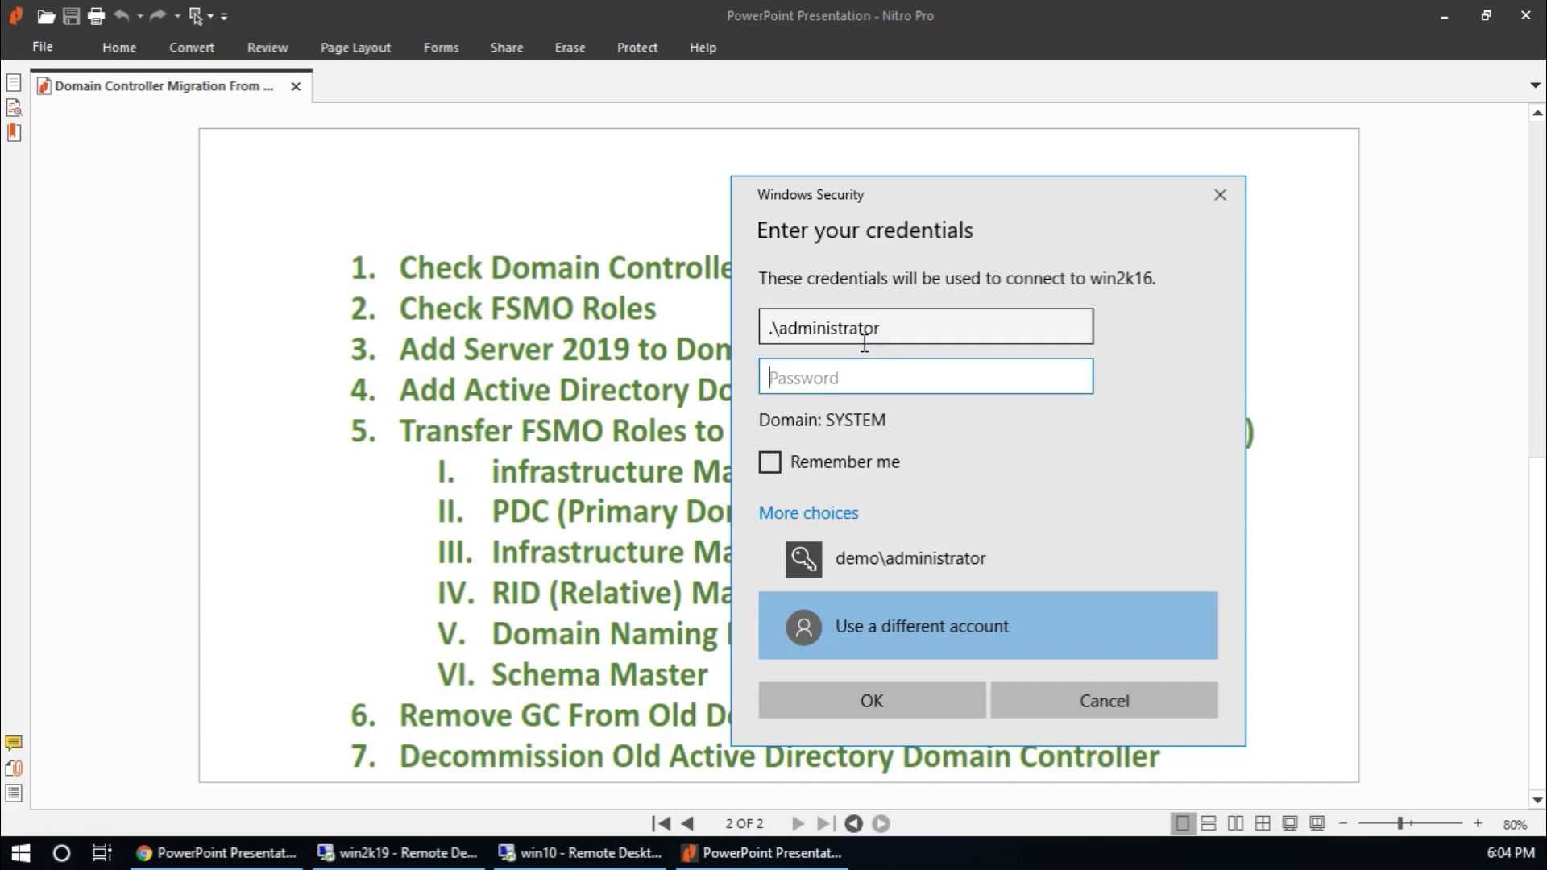
{"action": "type", "text": "••••••••••"}
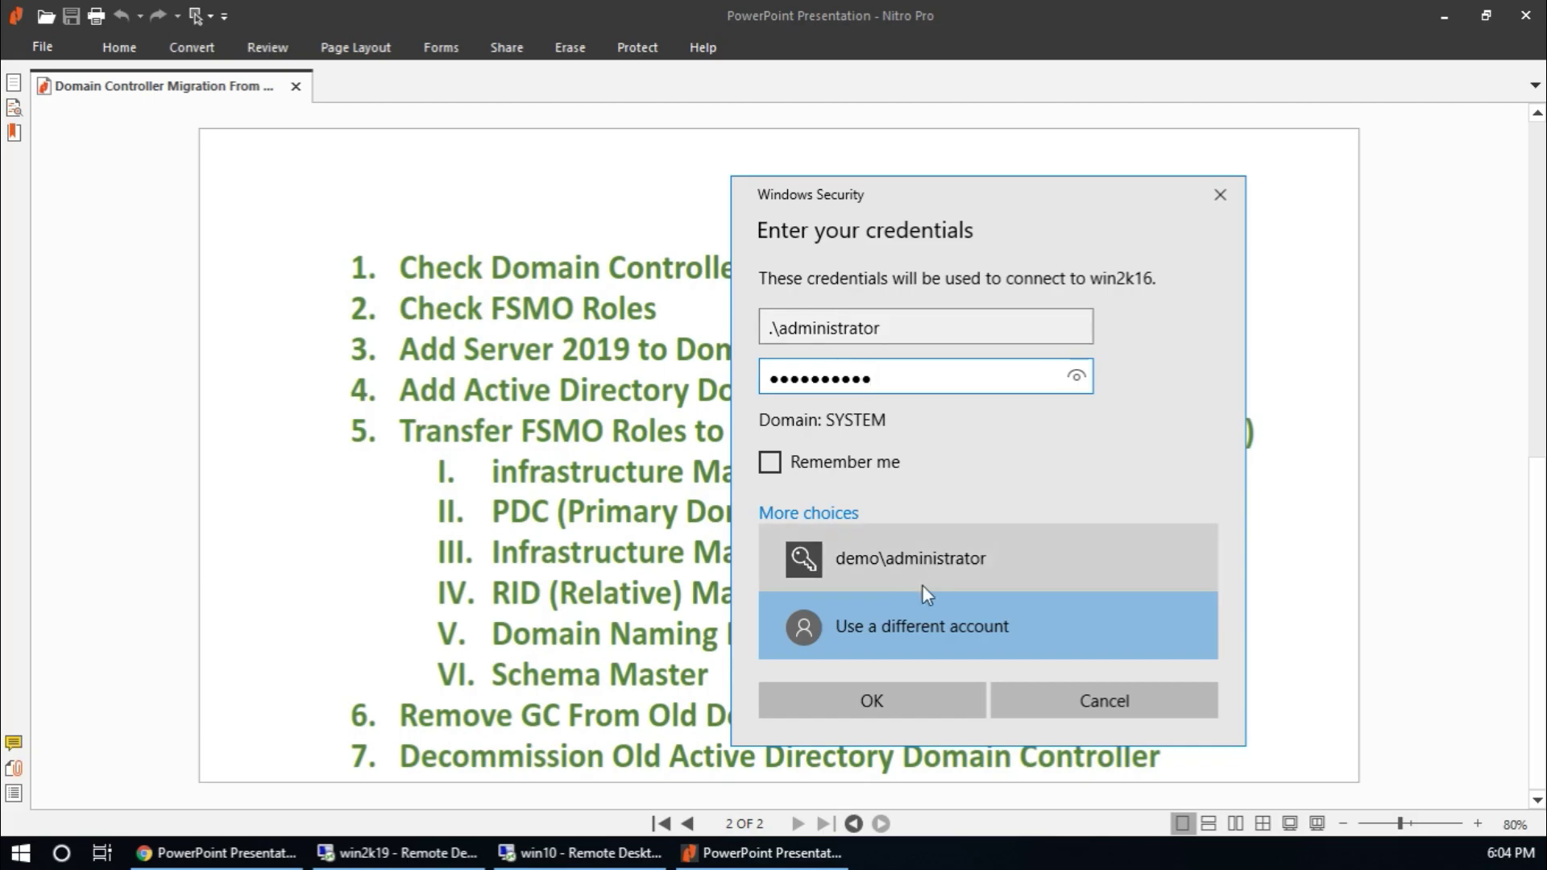
{"action": "left_click", "coordinate": [930, 699]}
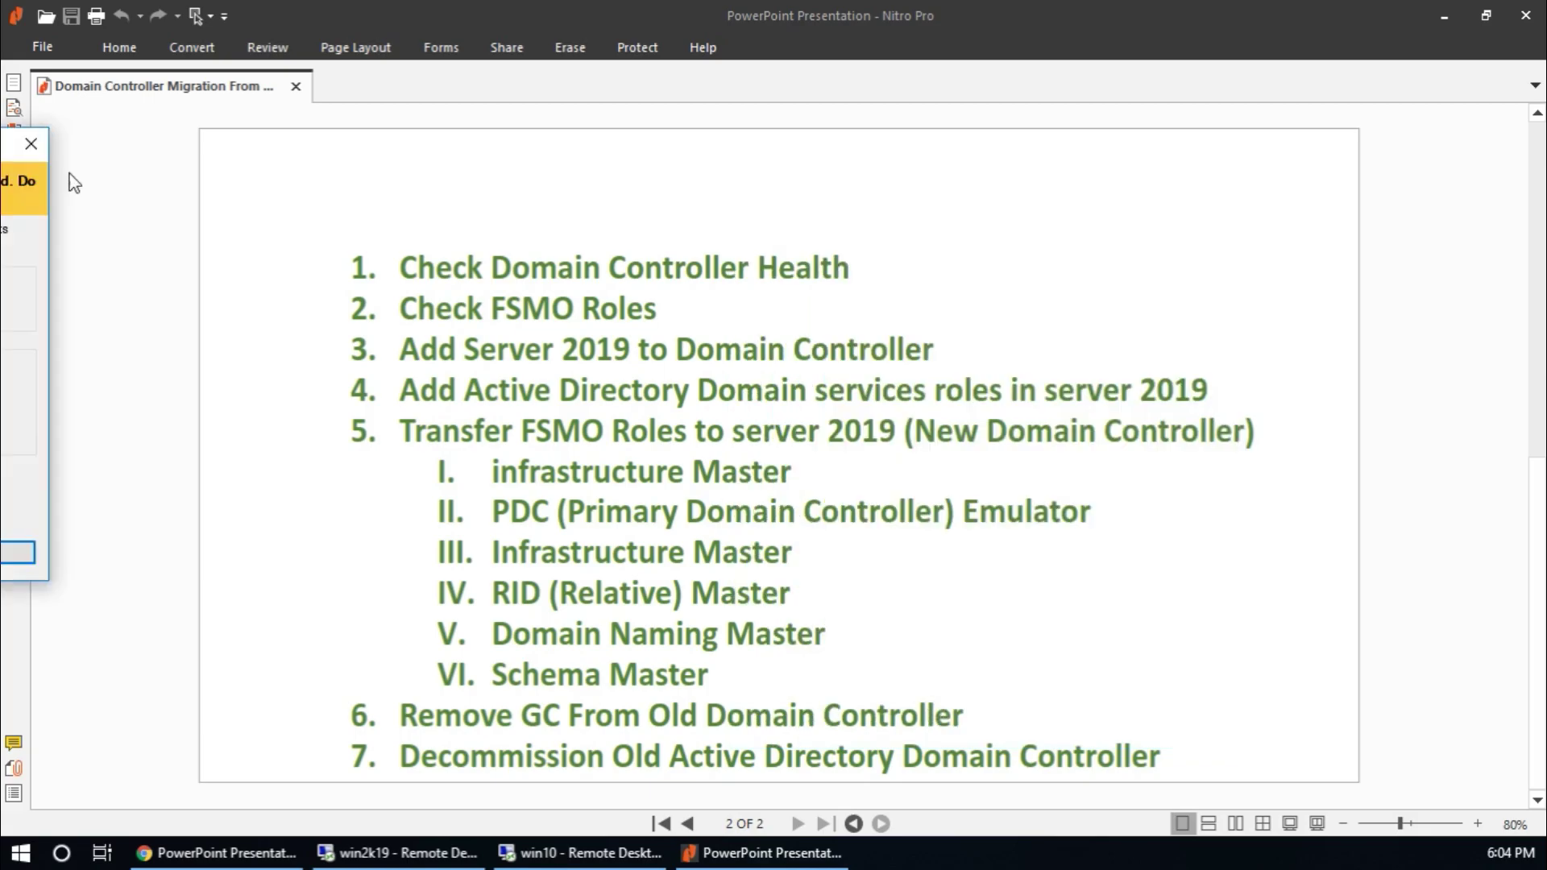
{"action": "left_click", "coordinate": [785, 596]}
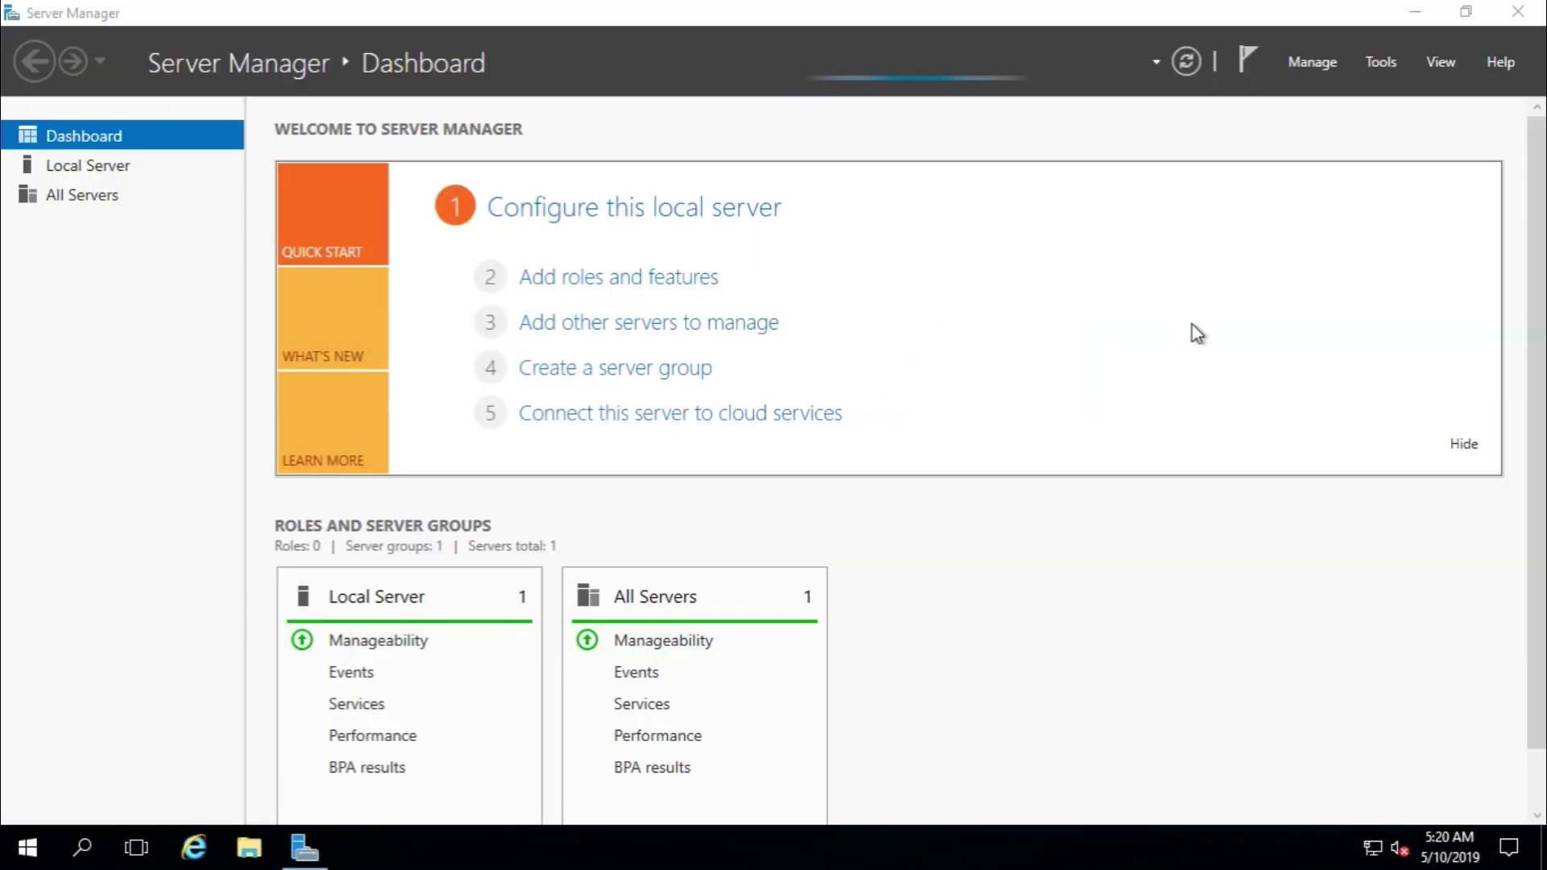
Step: Select the Active Directory Domain Services and DNS Server roles on WIN2K16.demo.net for removal, including their management tools
{"action": "left_click", "coordinate": [1306, 64]}
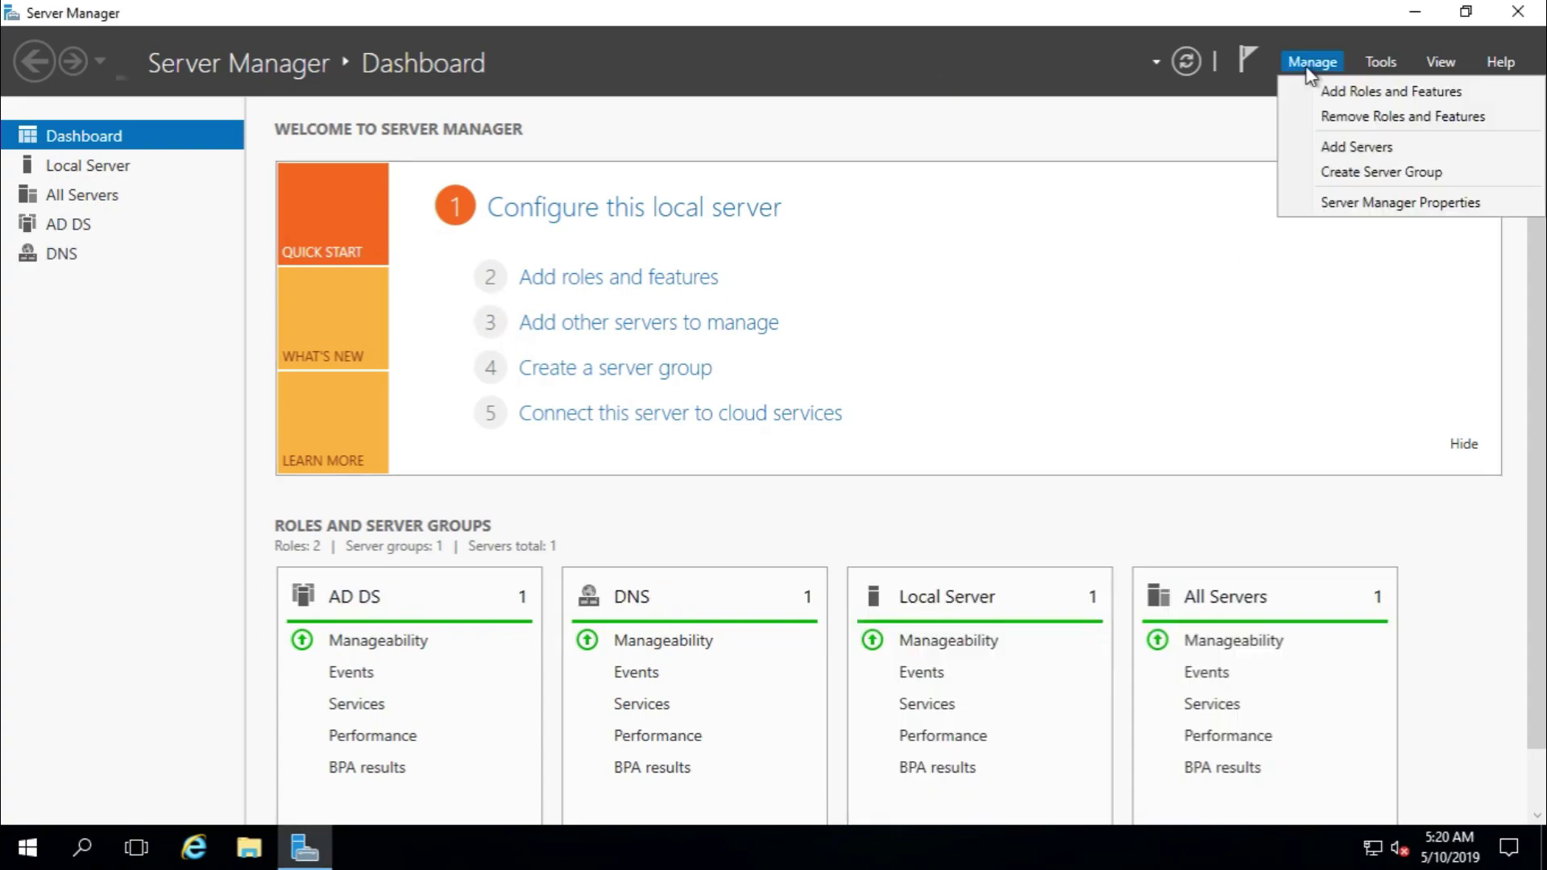
{"action": "left_click", "coordinate": [1321, 117]}
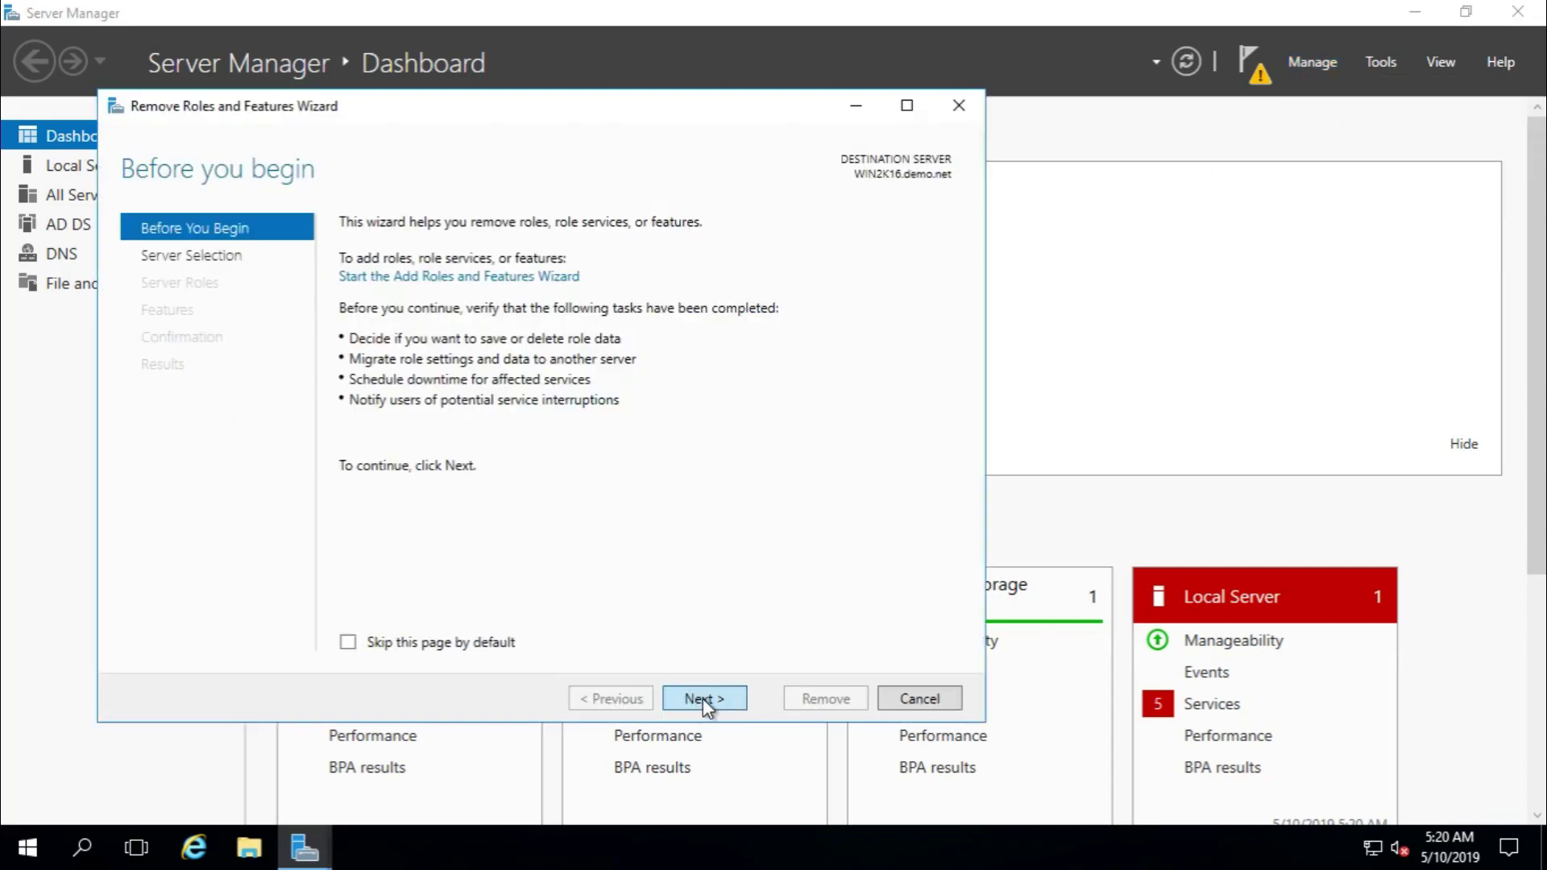
{"action": "left_click", "coordinate": [702, 698]}
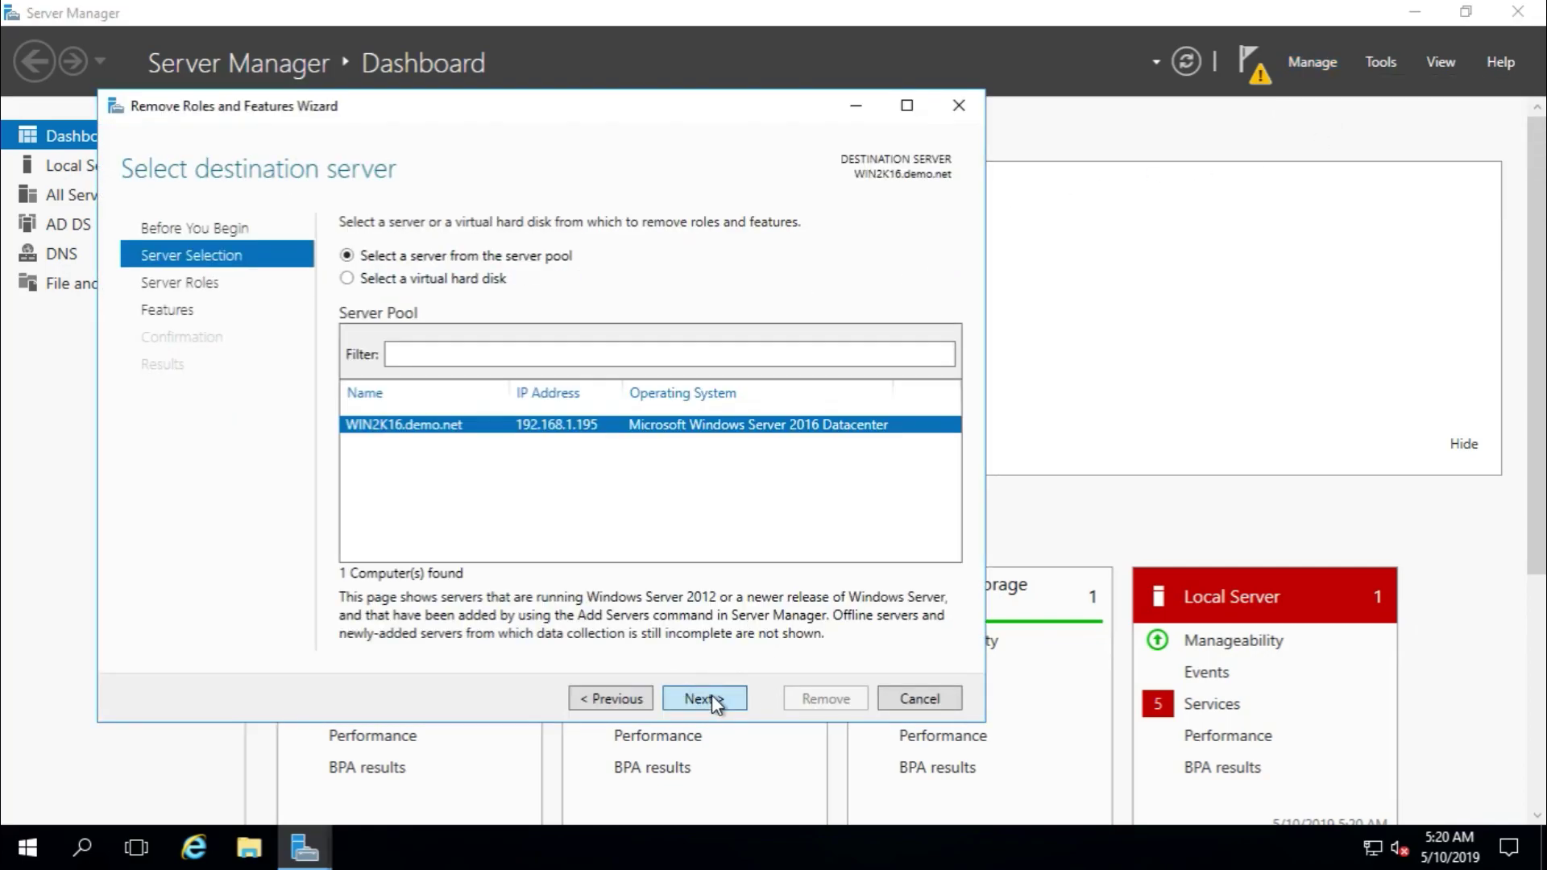
{"action": "left_click", "coordinate": [712, 696]}
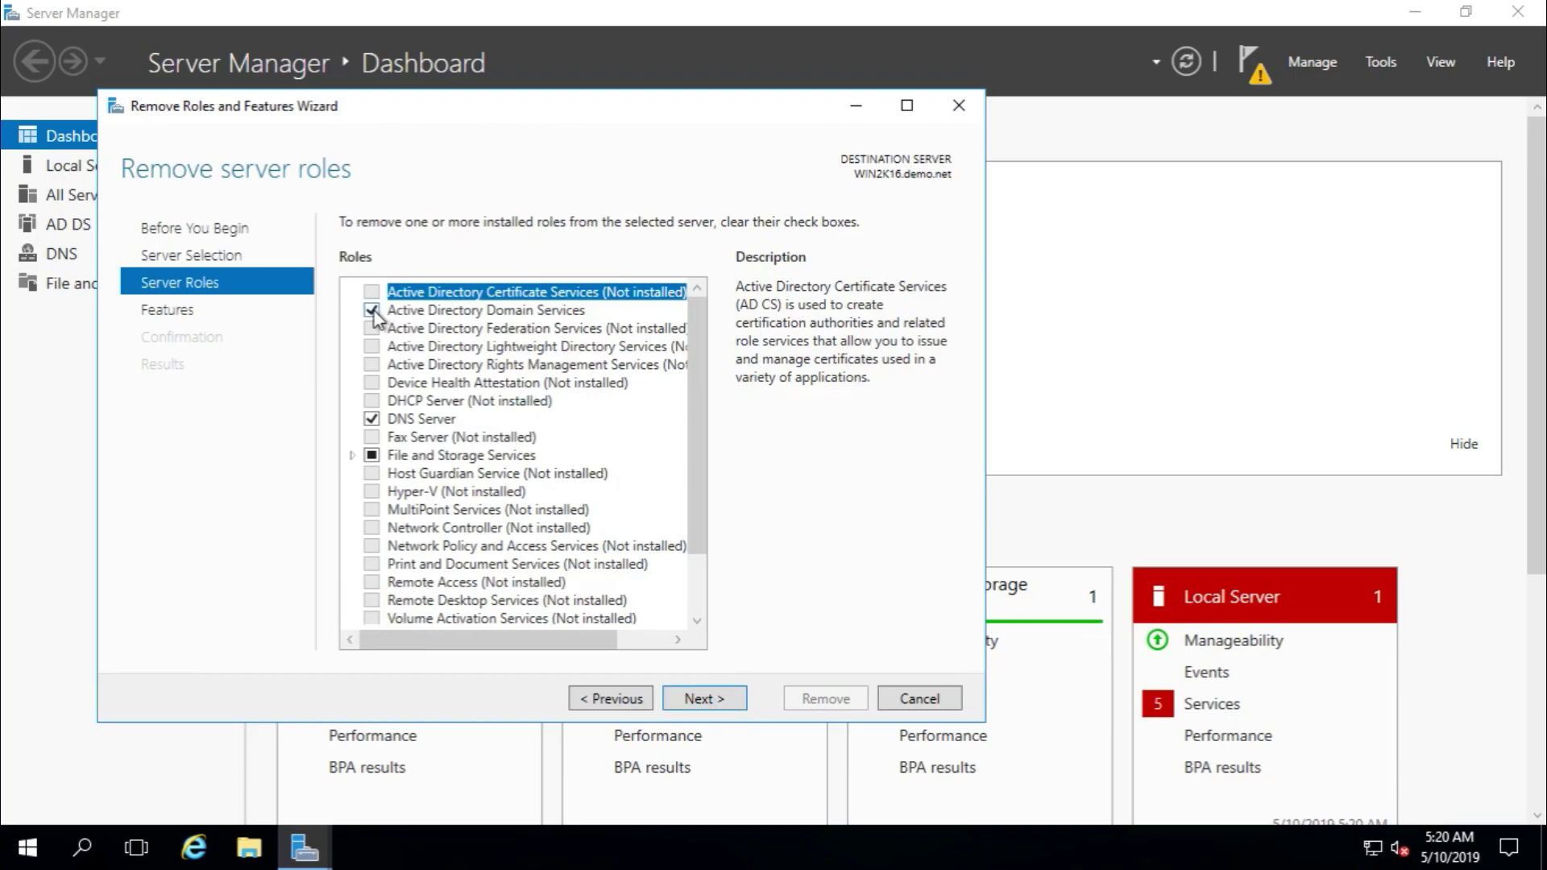
{"action": "left_click", "coordinate": [372, 312]}
{"action": "left_click", "coordinate": [577, 609]}
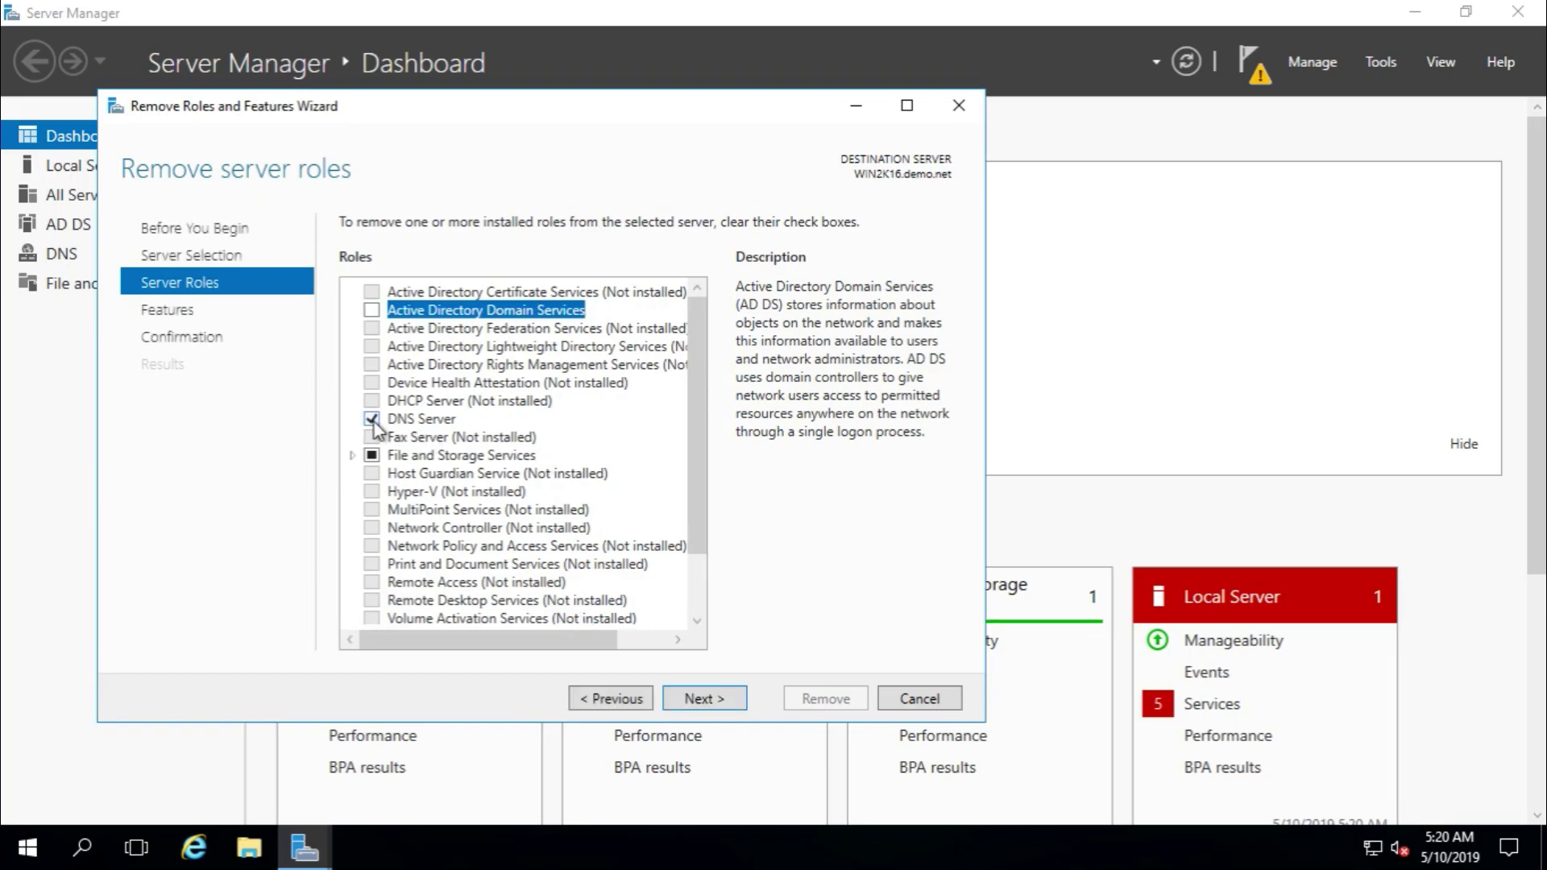
{"action": "left_click", "coordinate": [372, 419]}
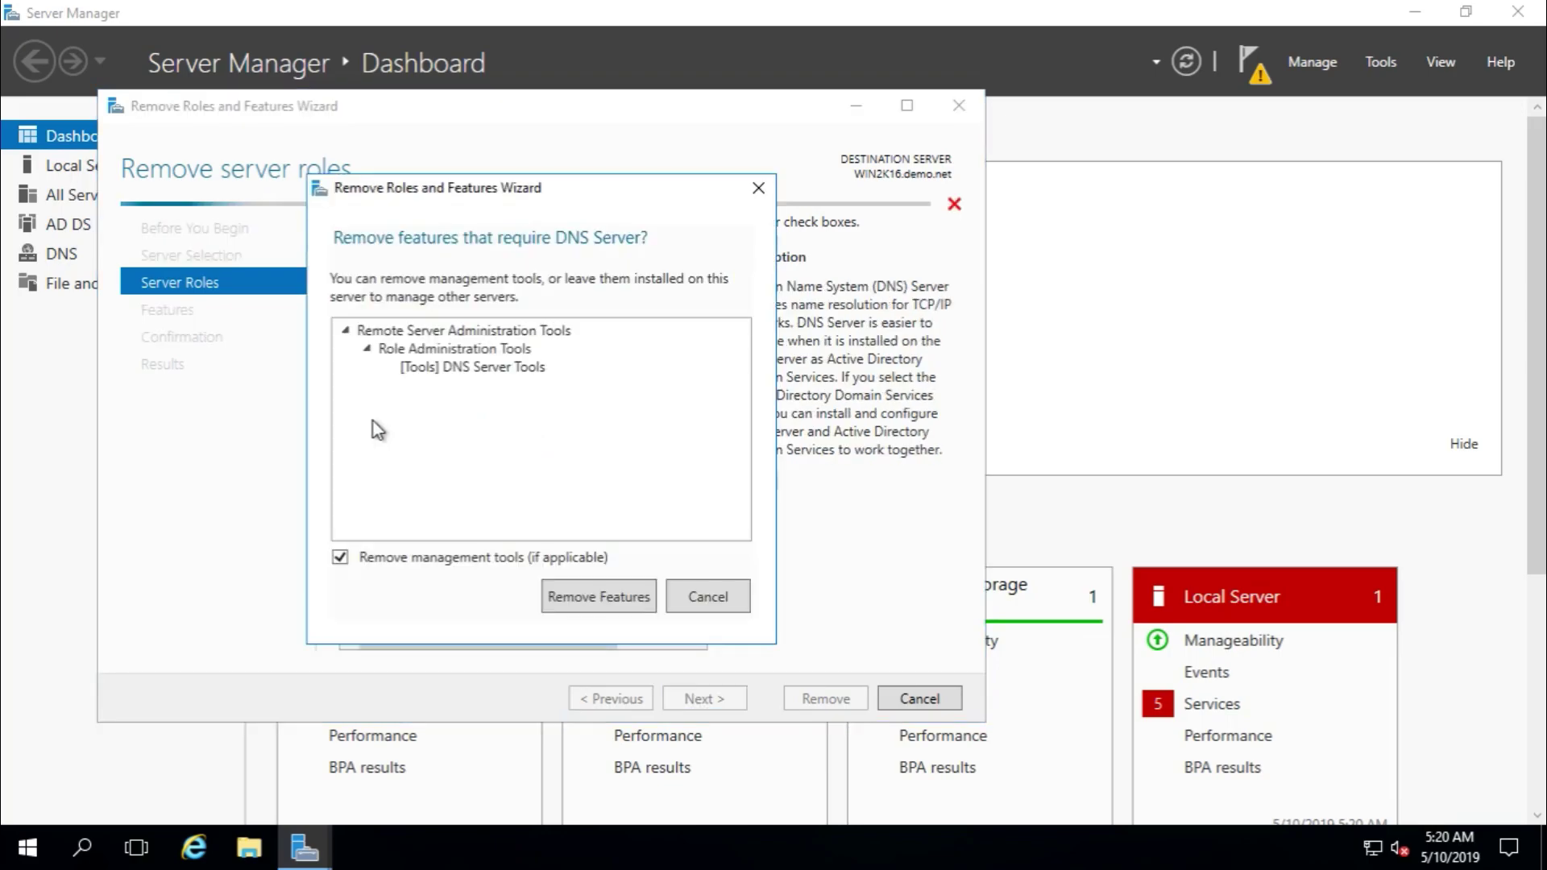
{"action": "left_click", "coordinate": [603, 594]}
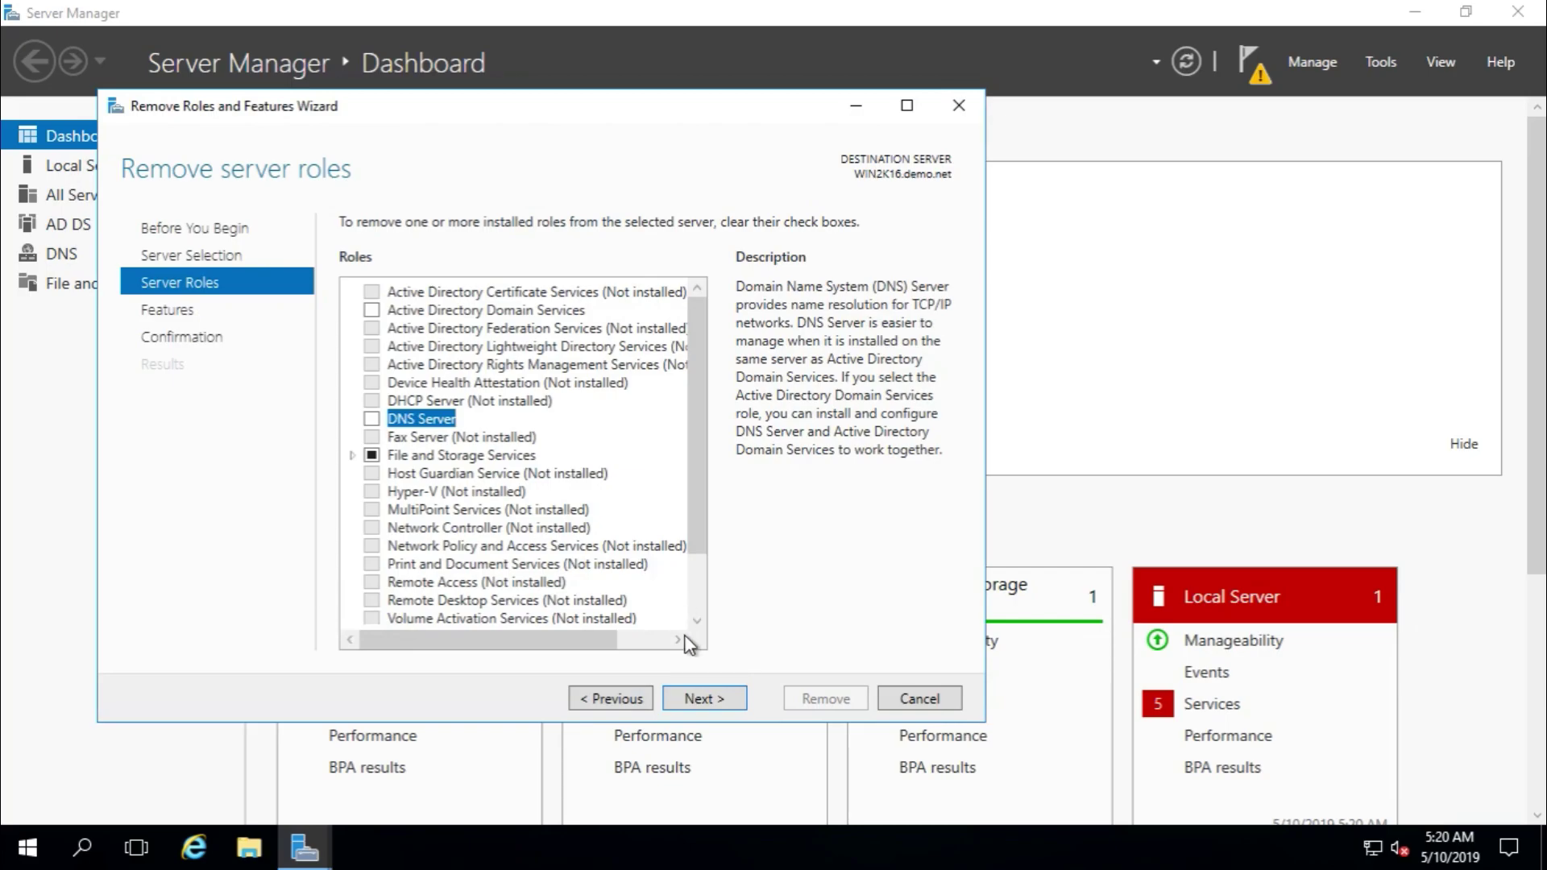
Step: Keep the remaining features as they are, remove the selected roles, and close the wizard when the removal finishes
{"action": "left_click", "coordinate": [706, 709]}
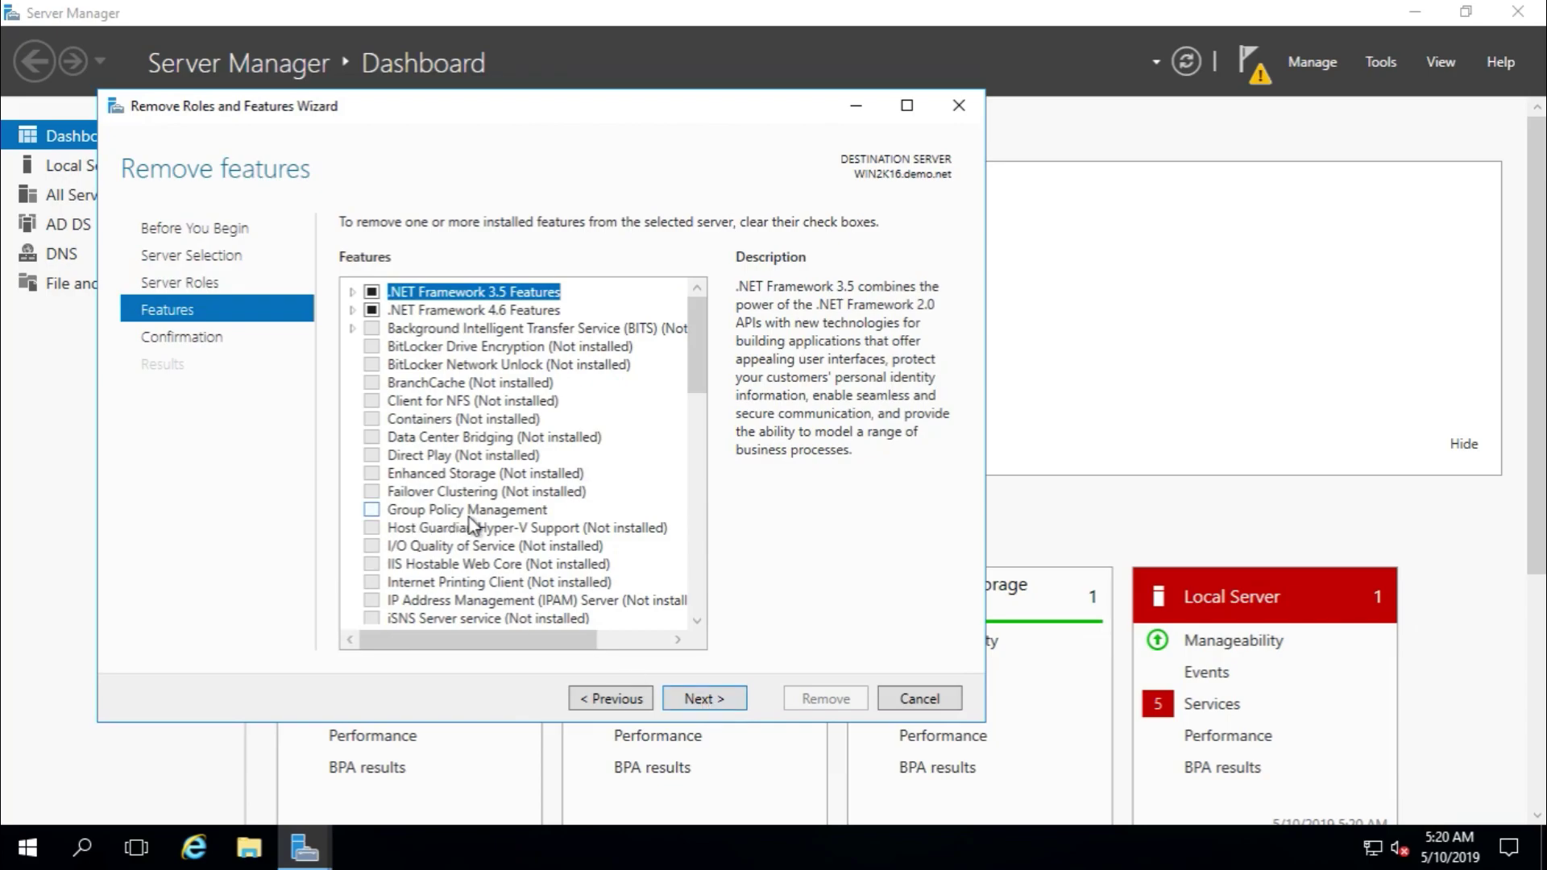
{"action": "left_click", "coordinate": [701, 701]}
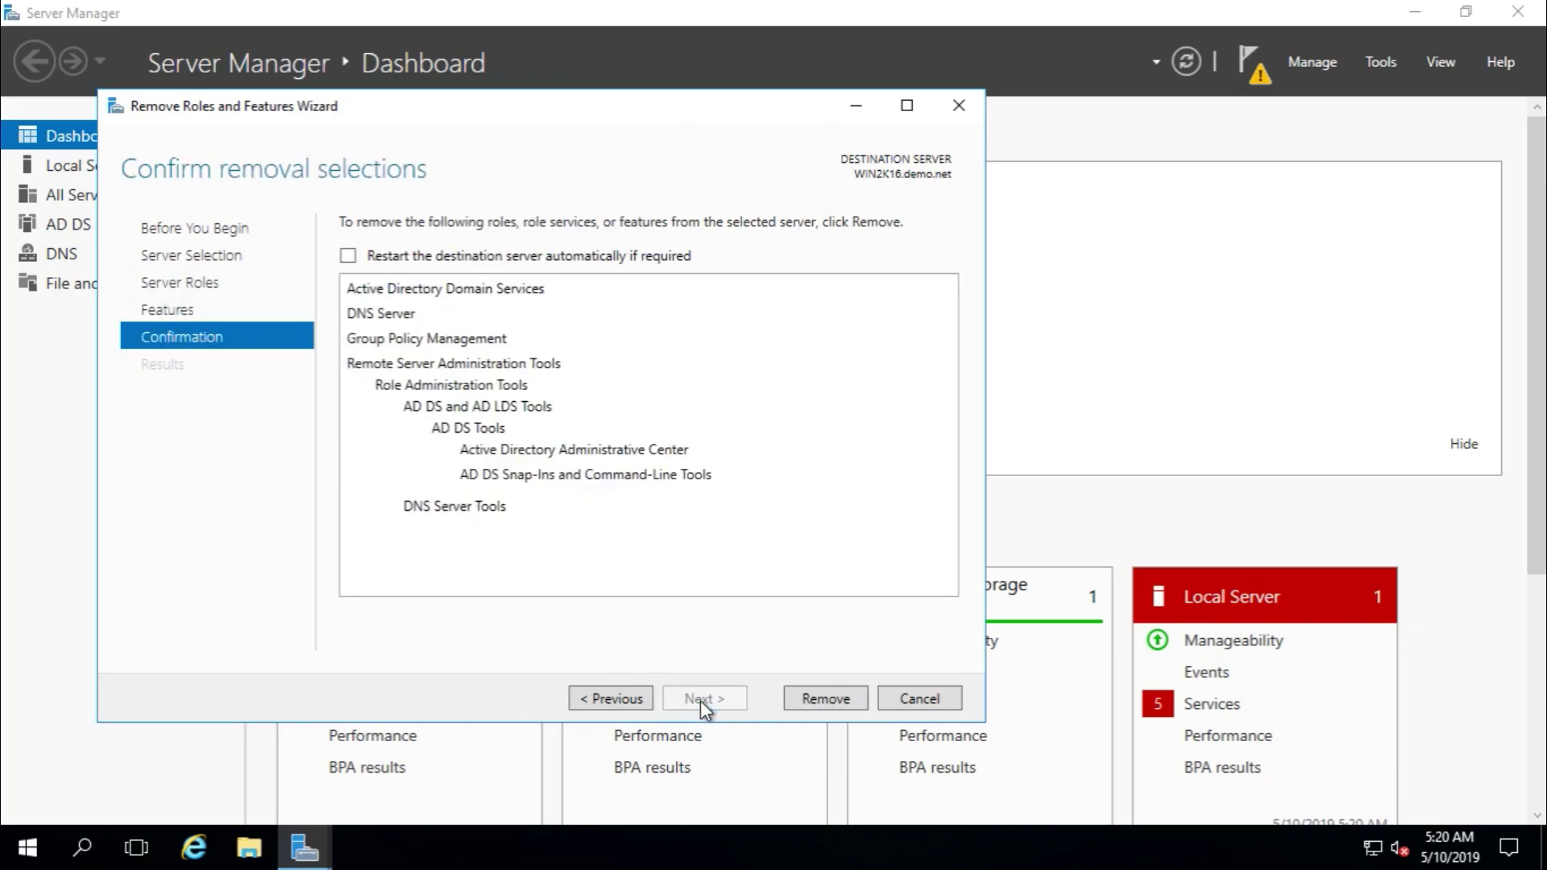
{"action": "left_click", "coordinate": [811, 697]}
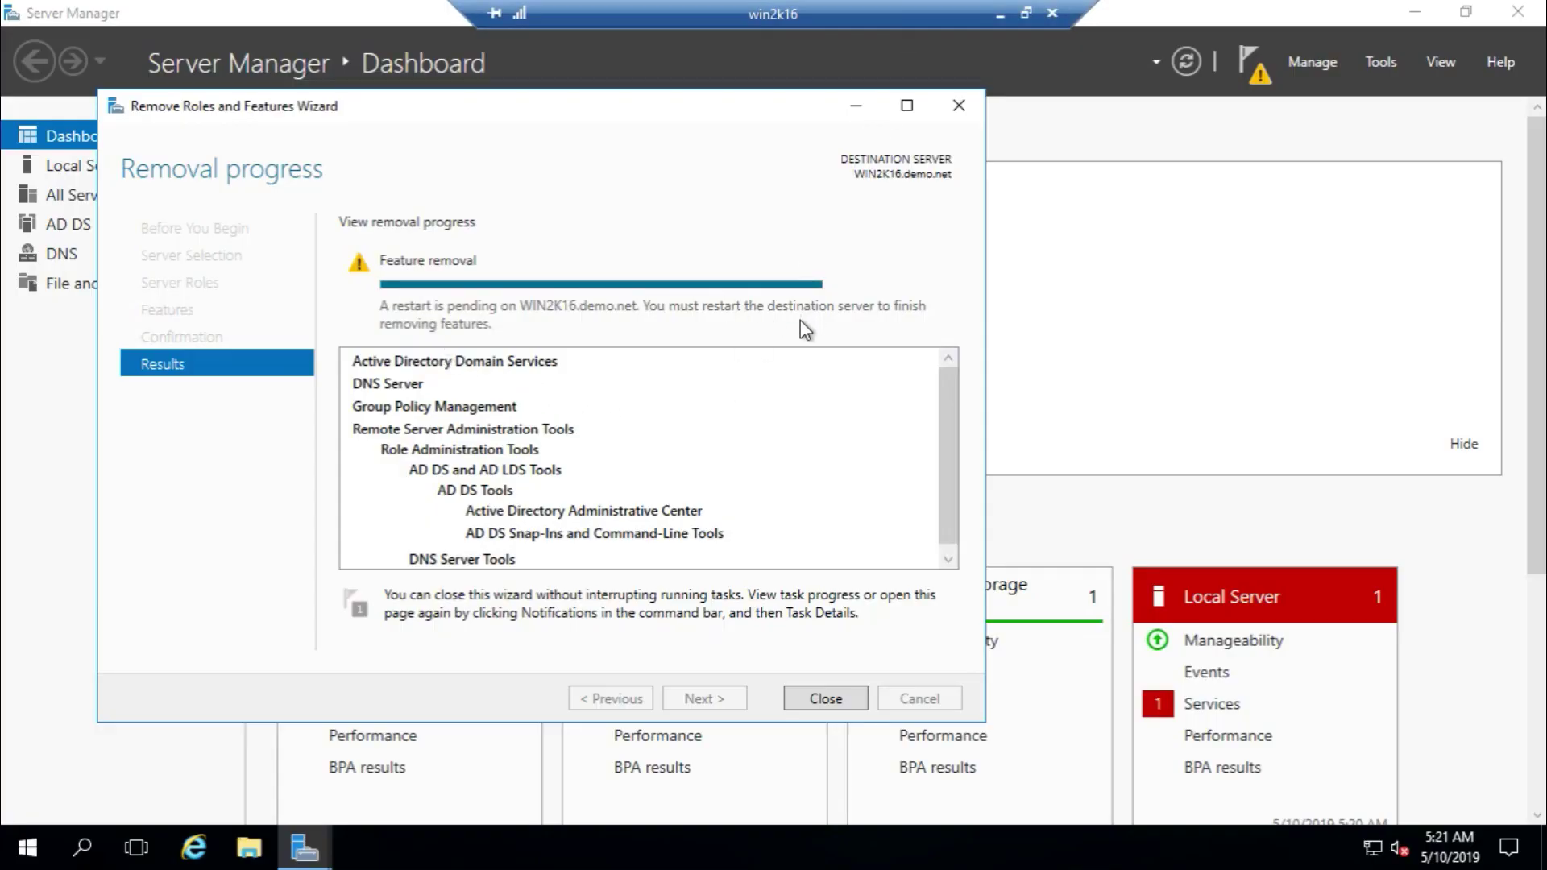
{"action": "left_click", "coordinate": [823, 699]}
Step: Close Server Manager on WIN2K16 and restart that server with the reason Other (Unplanned)
{"action": "left_click", "coordinate": [1517, 11]}
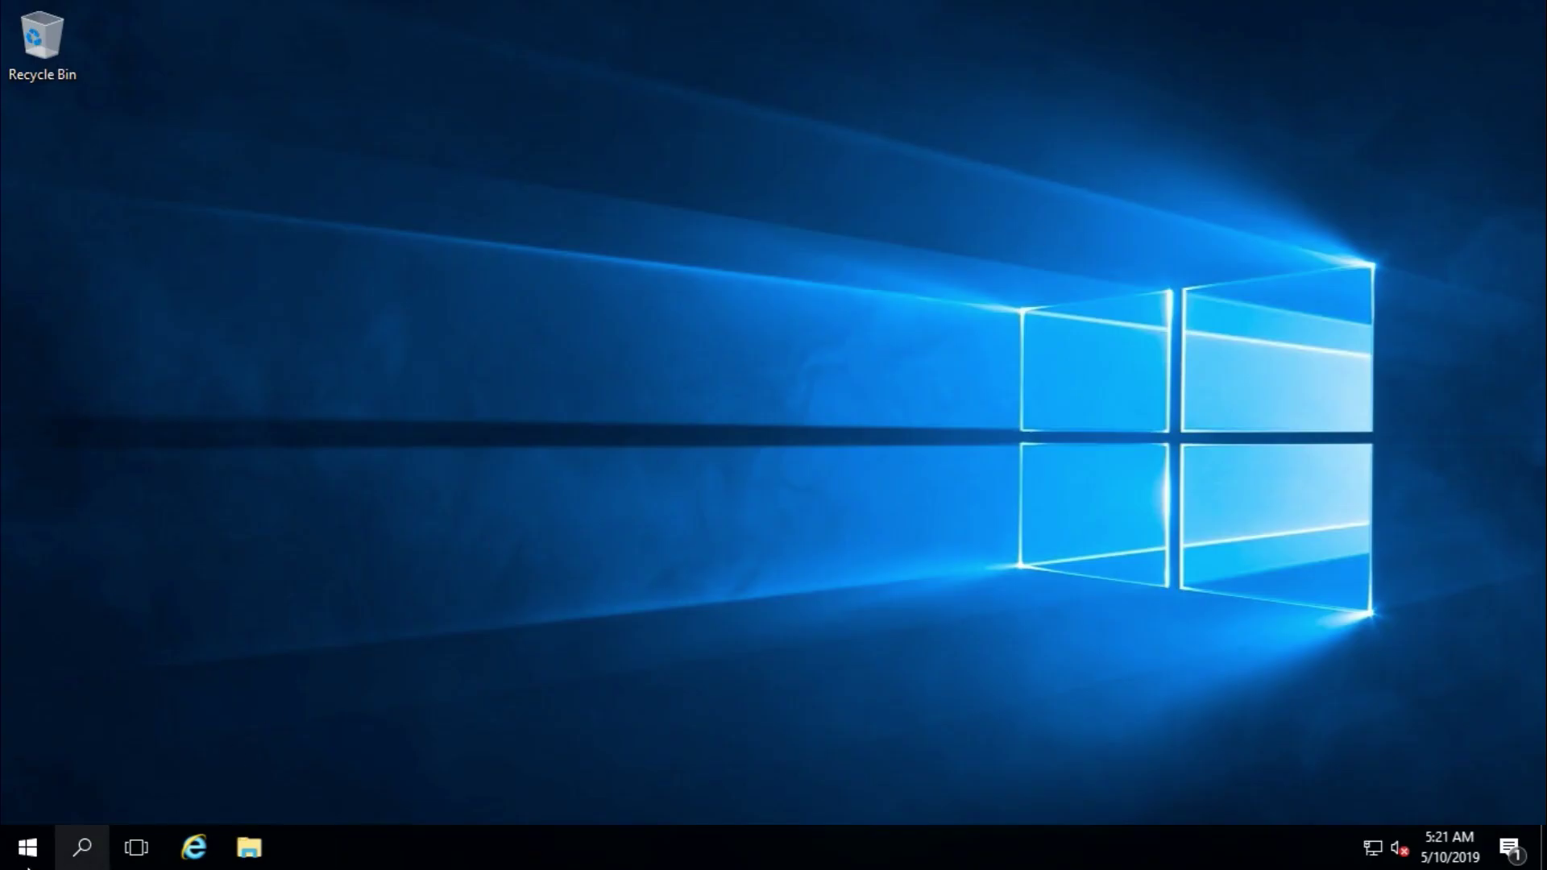
{"action": "left_click", "coordinate": [27, 846]}
{"action": "left_click", "coordinate": [37, 787]}
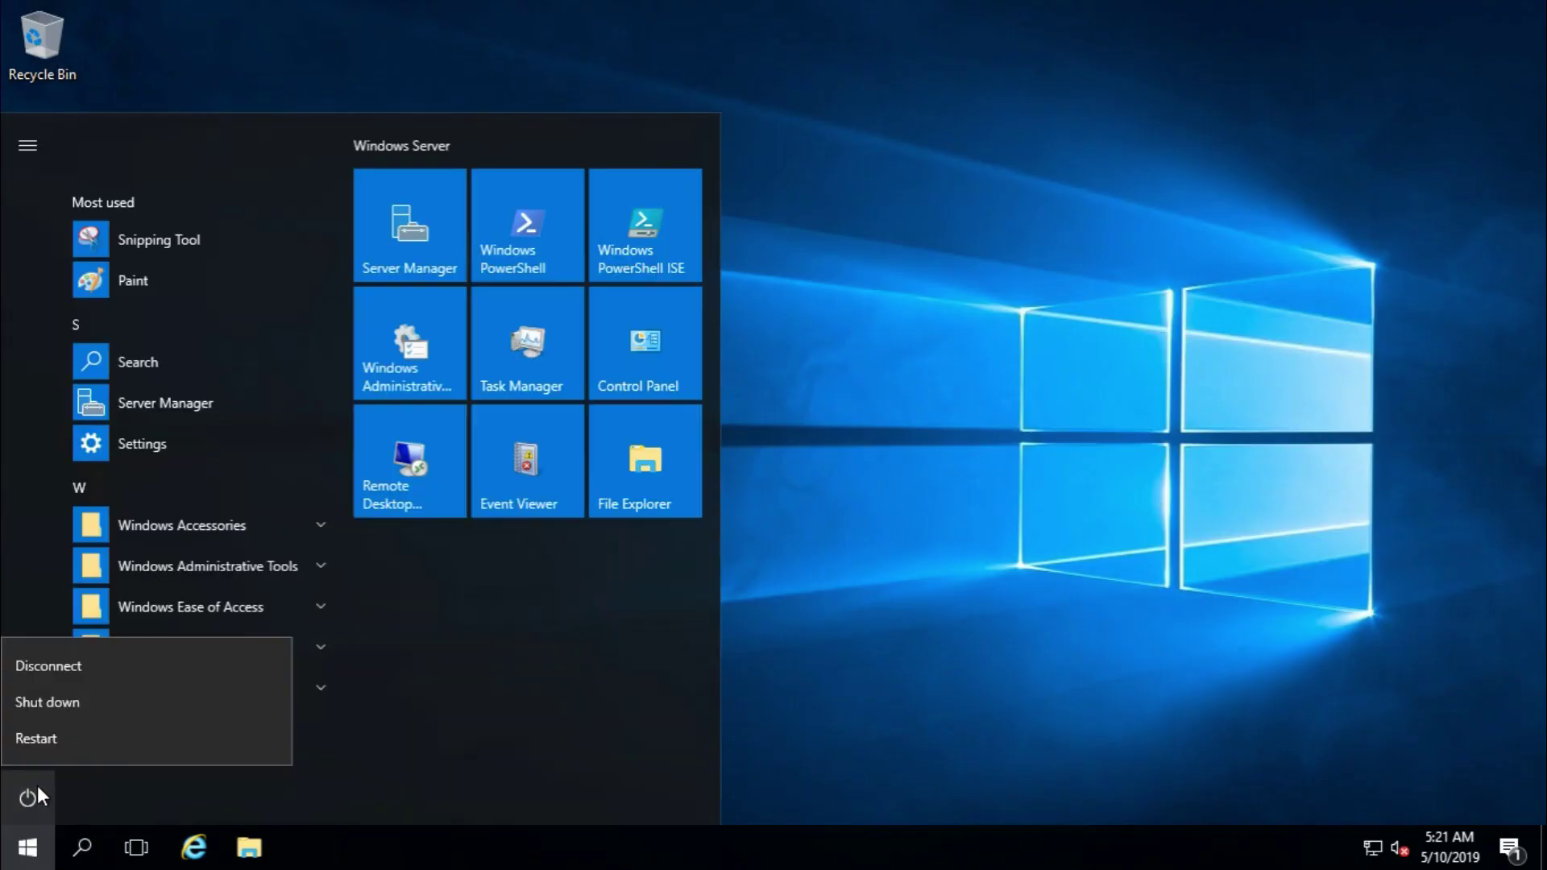
{"action": "left_click", "coordinate": [84, 736]}
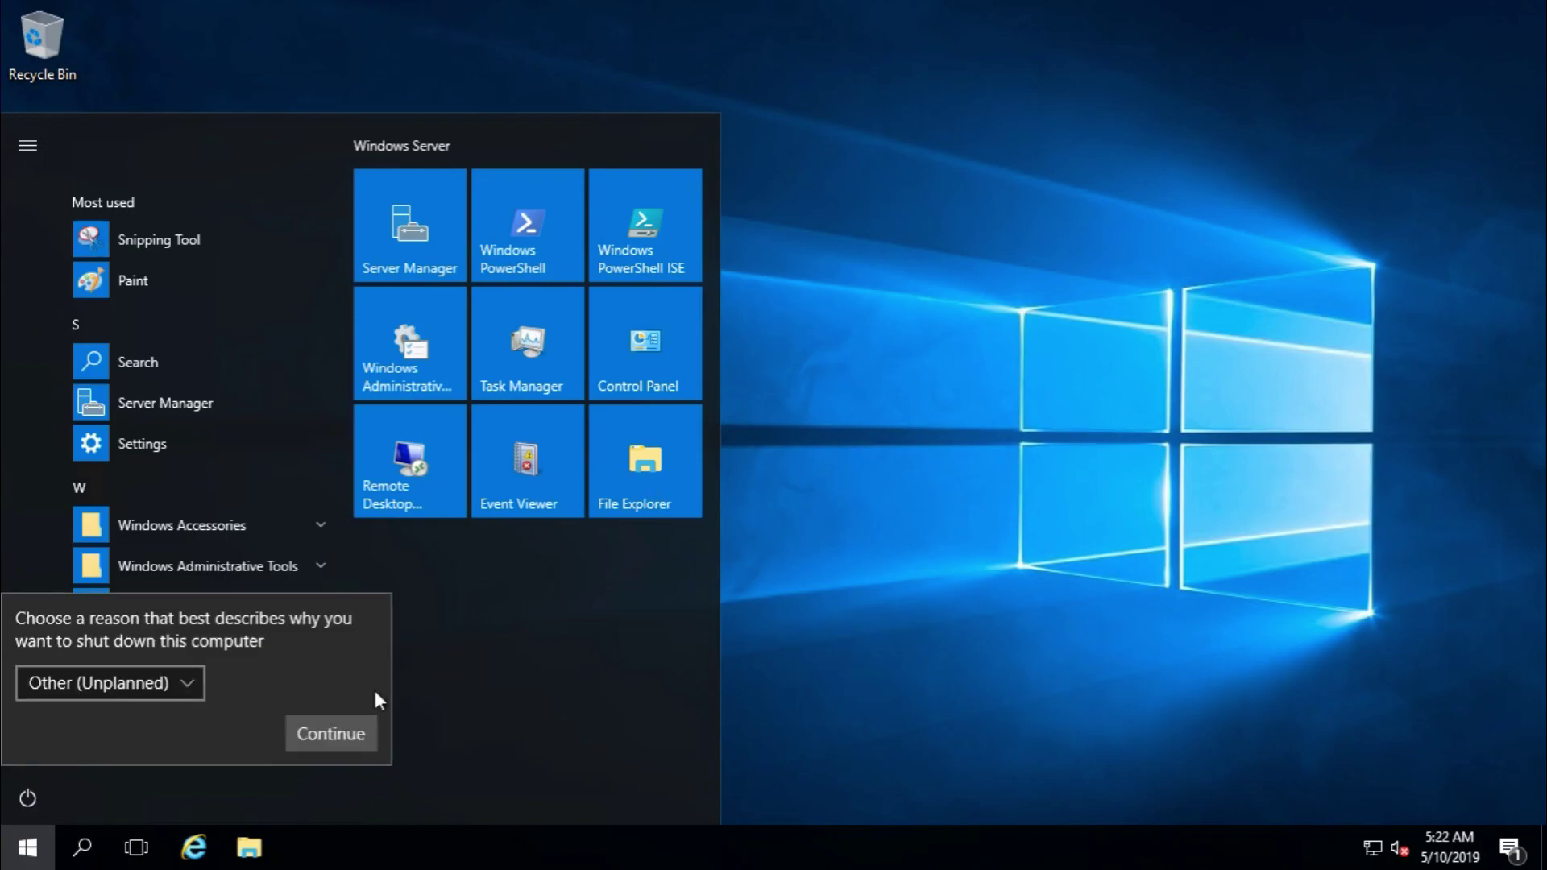
{"action": "left_click", "coordinate": [341, 725]}
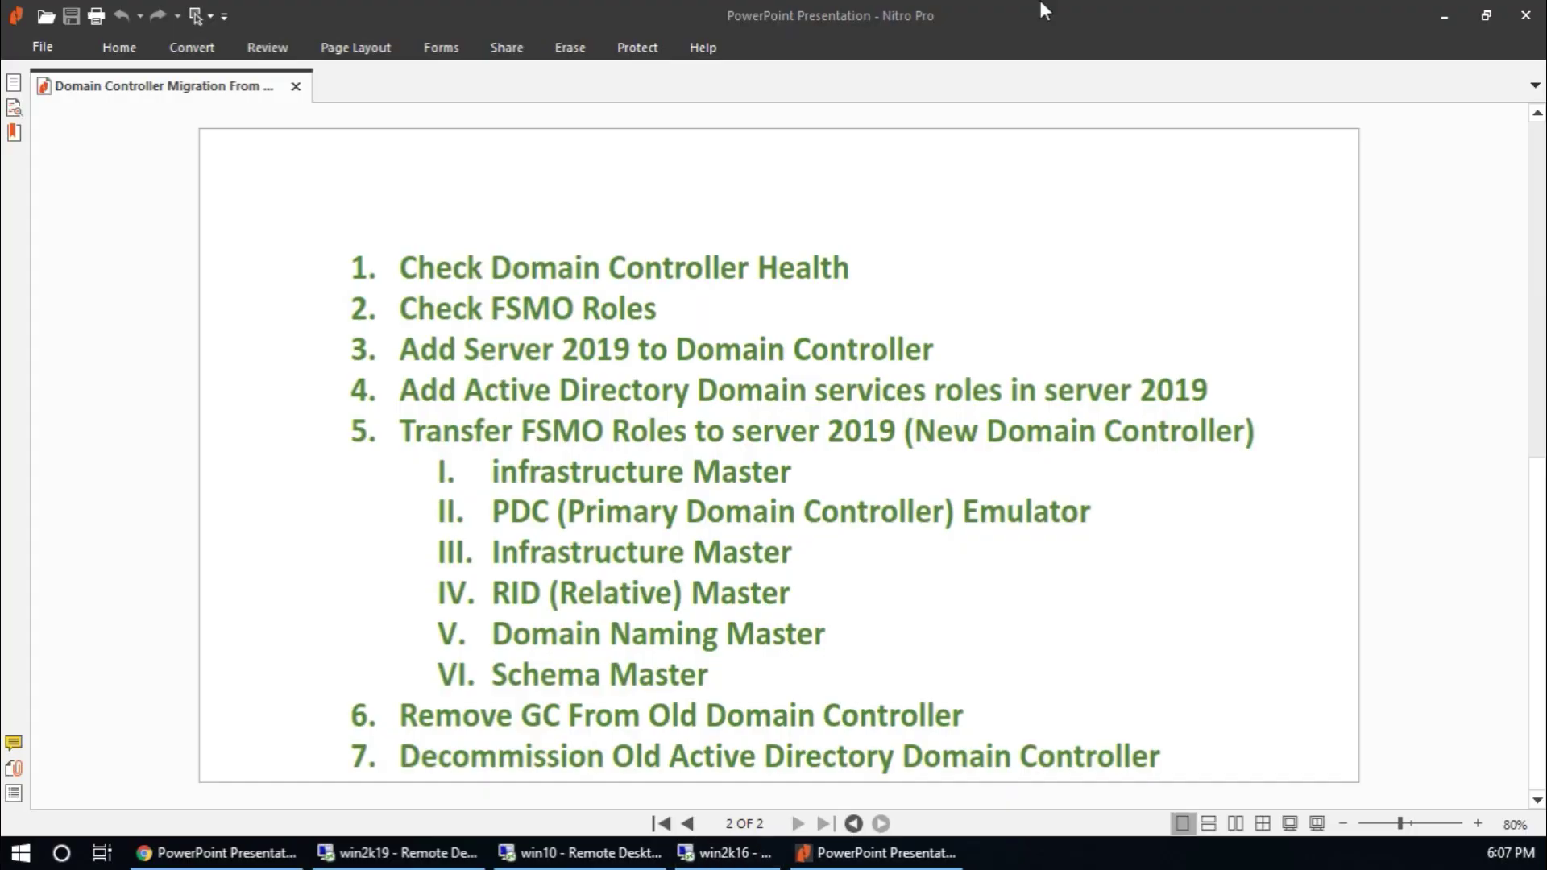
Step: Switch to the win2k19 remote session and restart that server, accepting the preselected shutdown reason
{"action": "left_click", "coordinate": [412, 839]}
{"action": "left_click", "coordinate": [35, 842]}
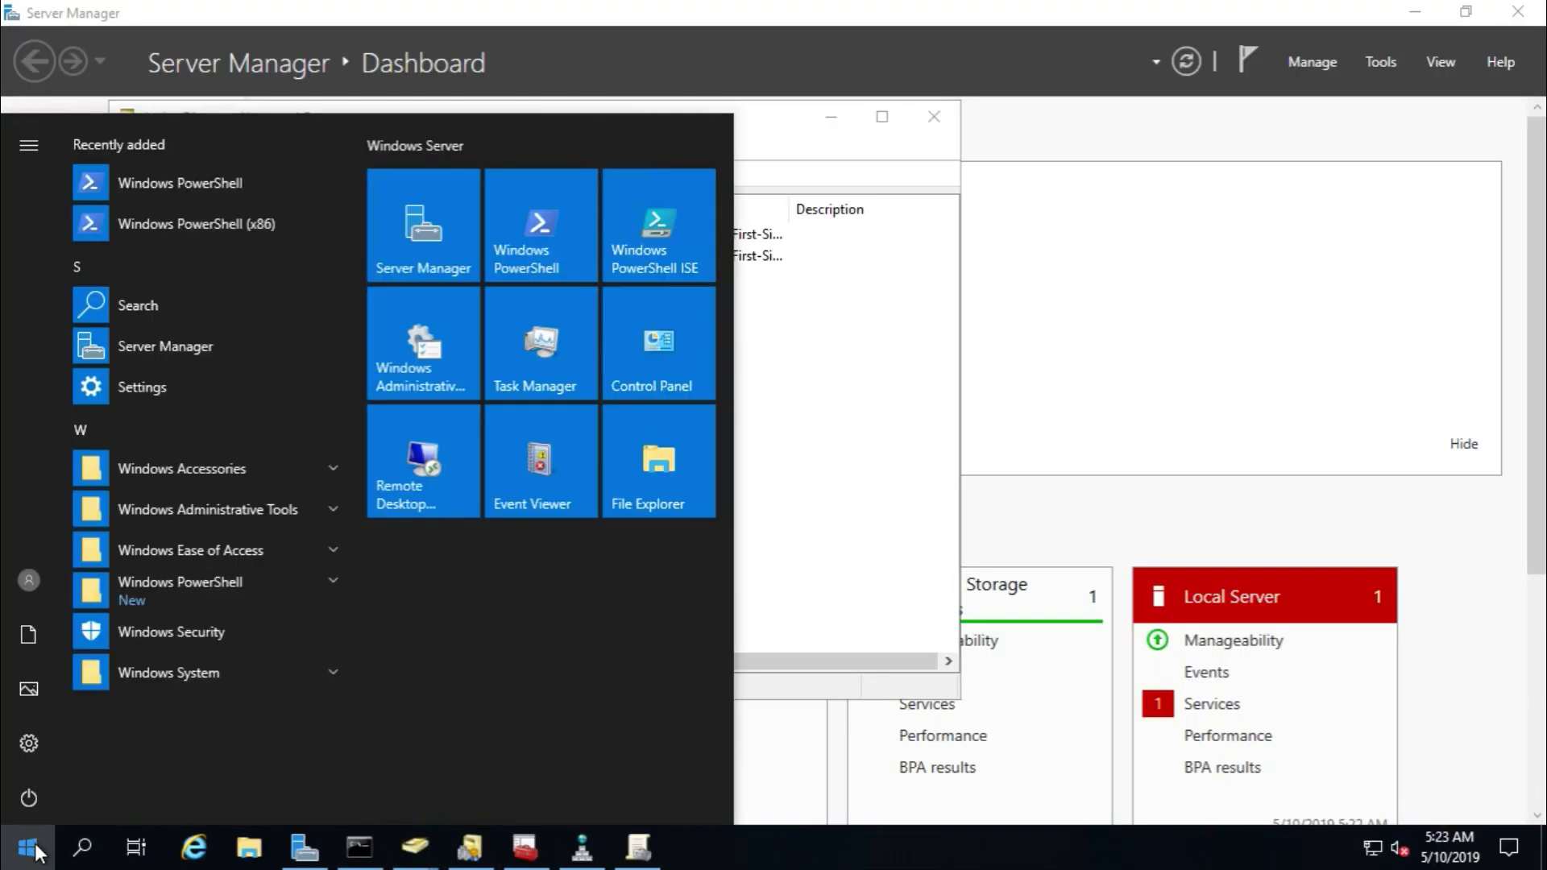
{"action": "left_click", "coordinate": [29, 799]}
{"action": "left_click", "coordinate": [93, 738]}
{"action": "left_click", "coordinate": [321, 735]}
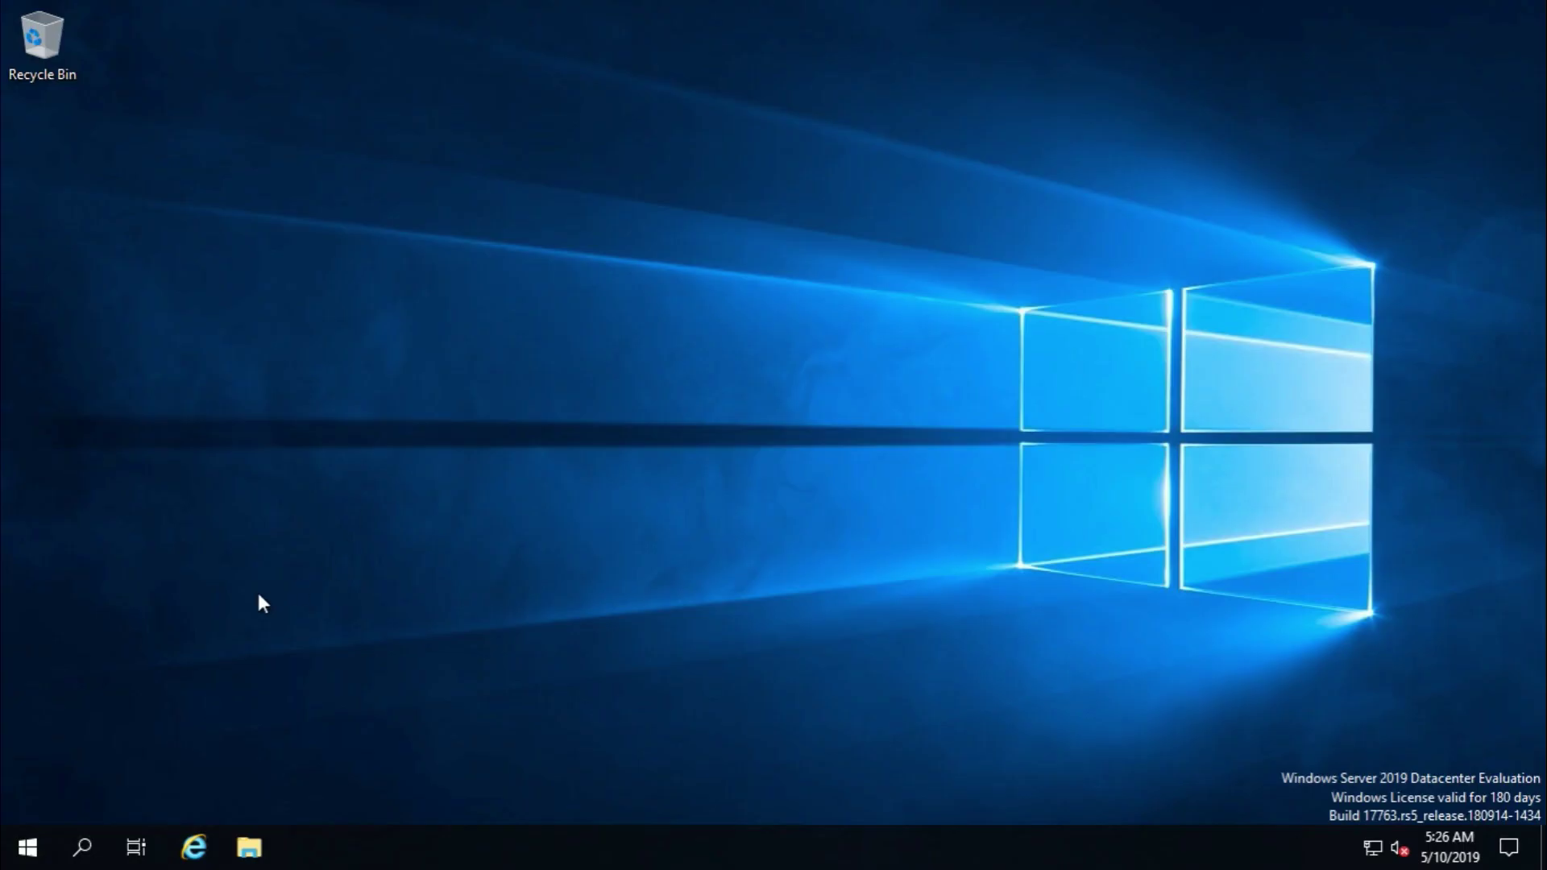
Step: Open Command Prompt as administrator on WIN2K19 and run netdom query fsmo to check the FSMO role holders
{"action": "left_click", "coordinate": [25, 850]}
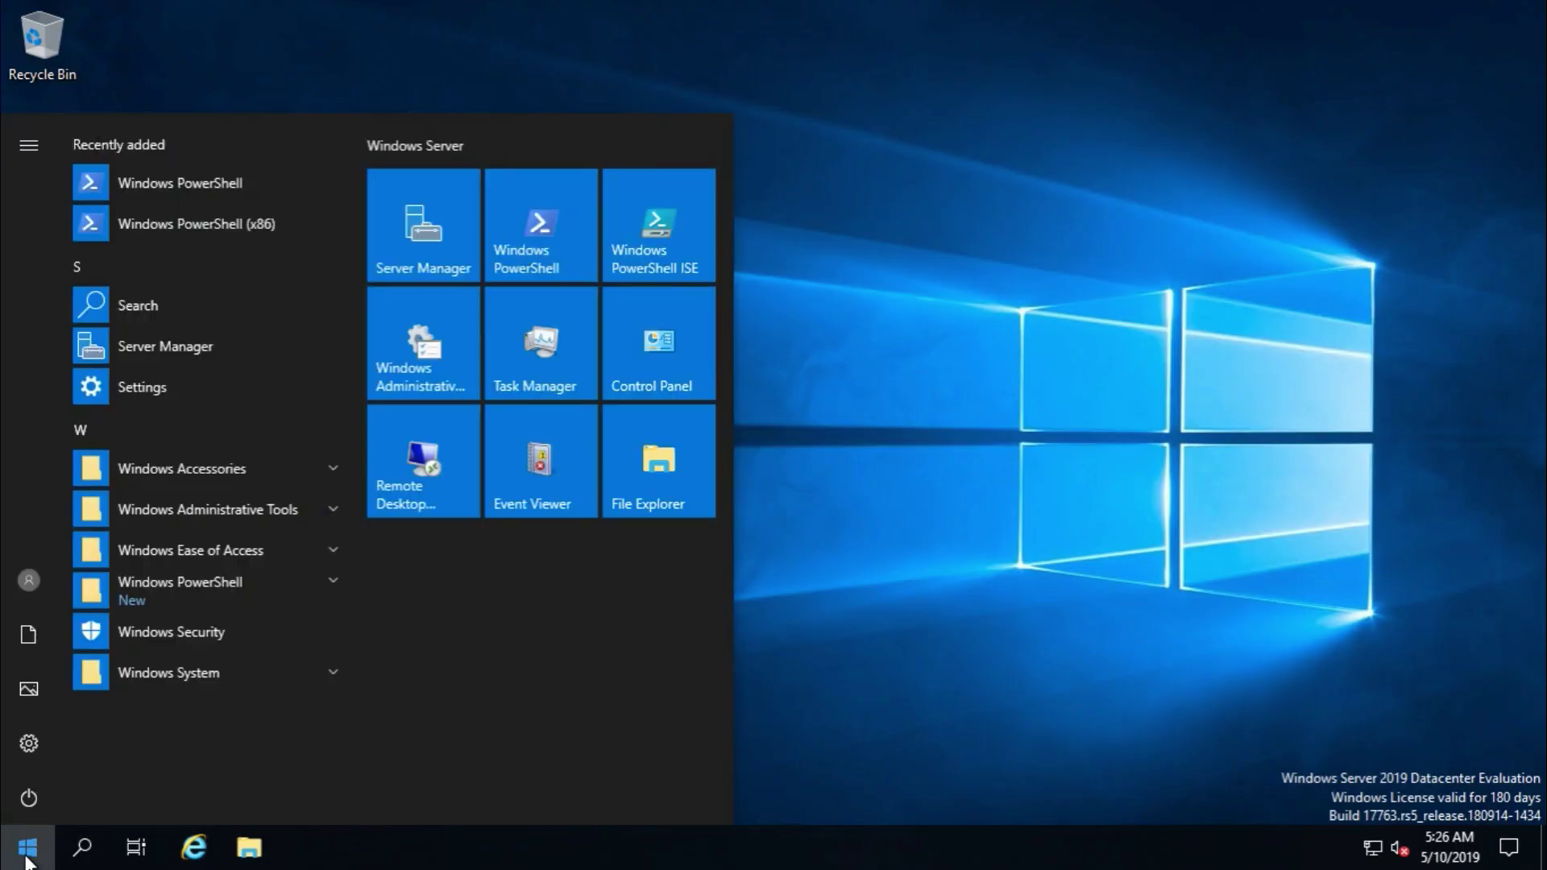
{"action": "type", "text": "cmd"}
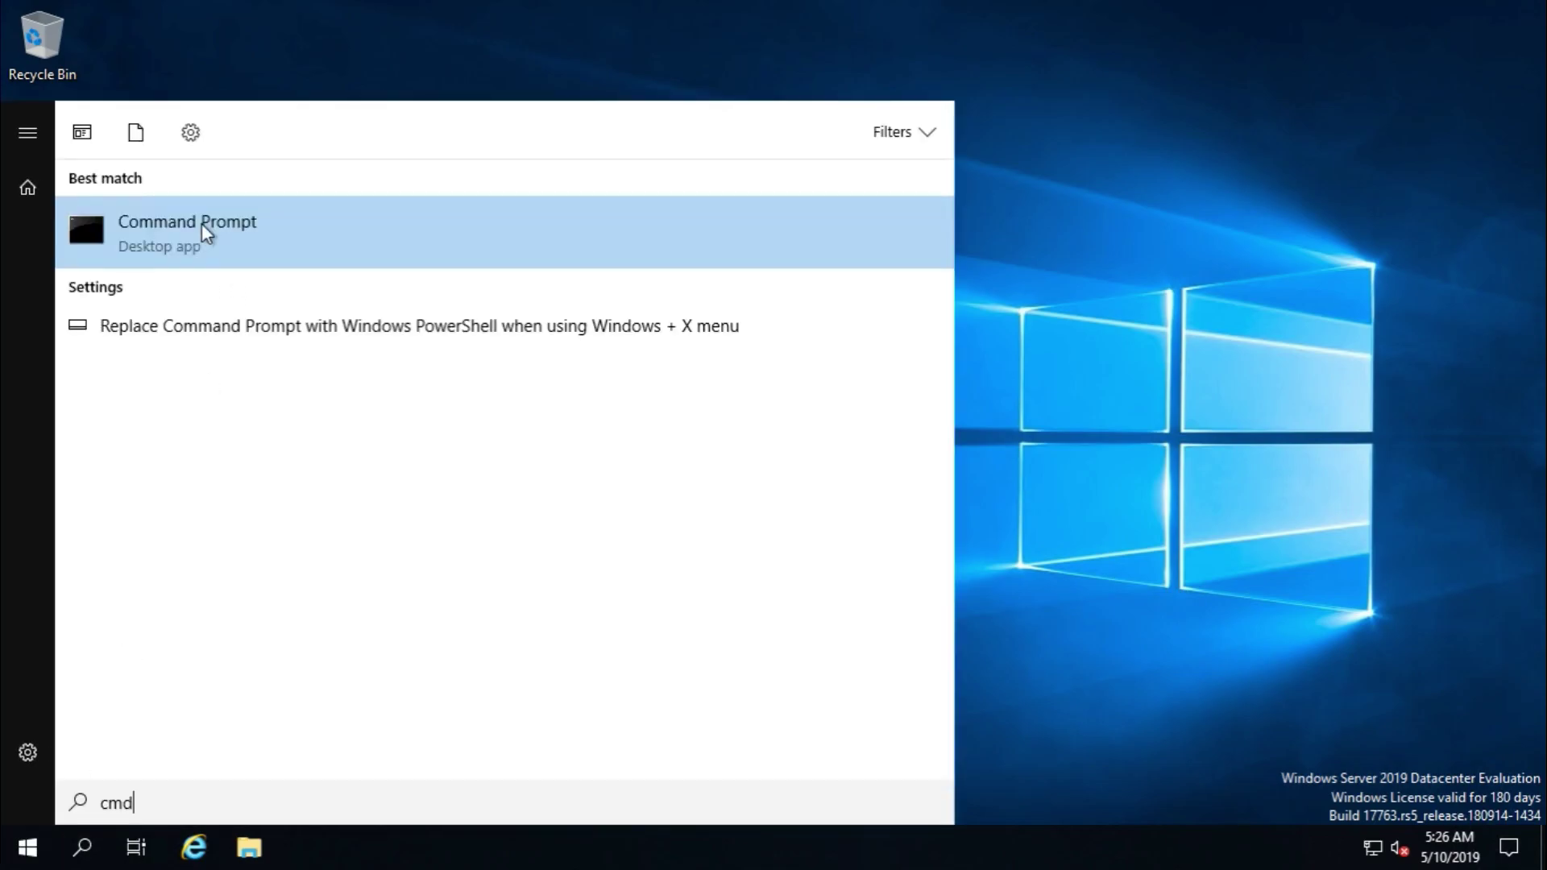
{"action": "right_click", "coordinate": [190, 229]}
{"action": "left_click", "coordinate": [291, 256]}
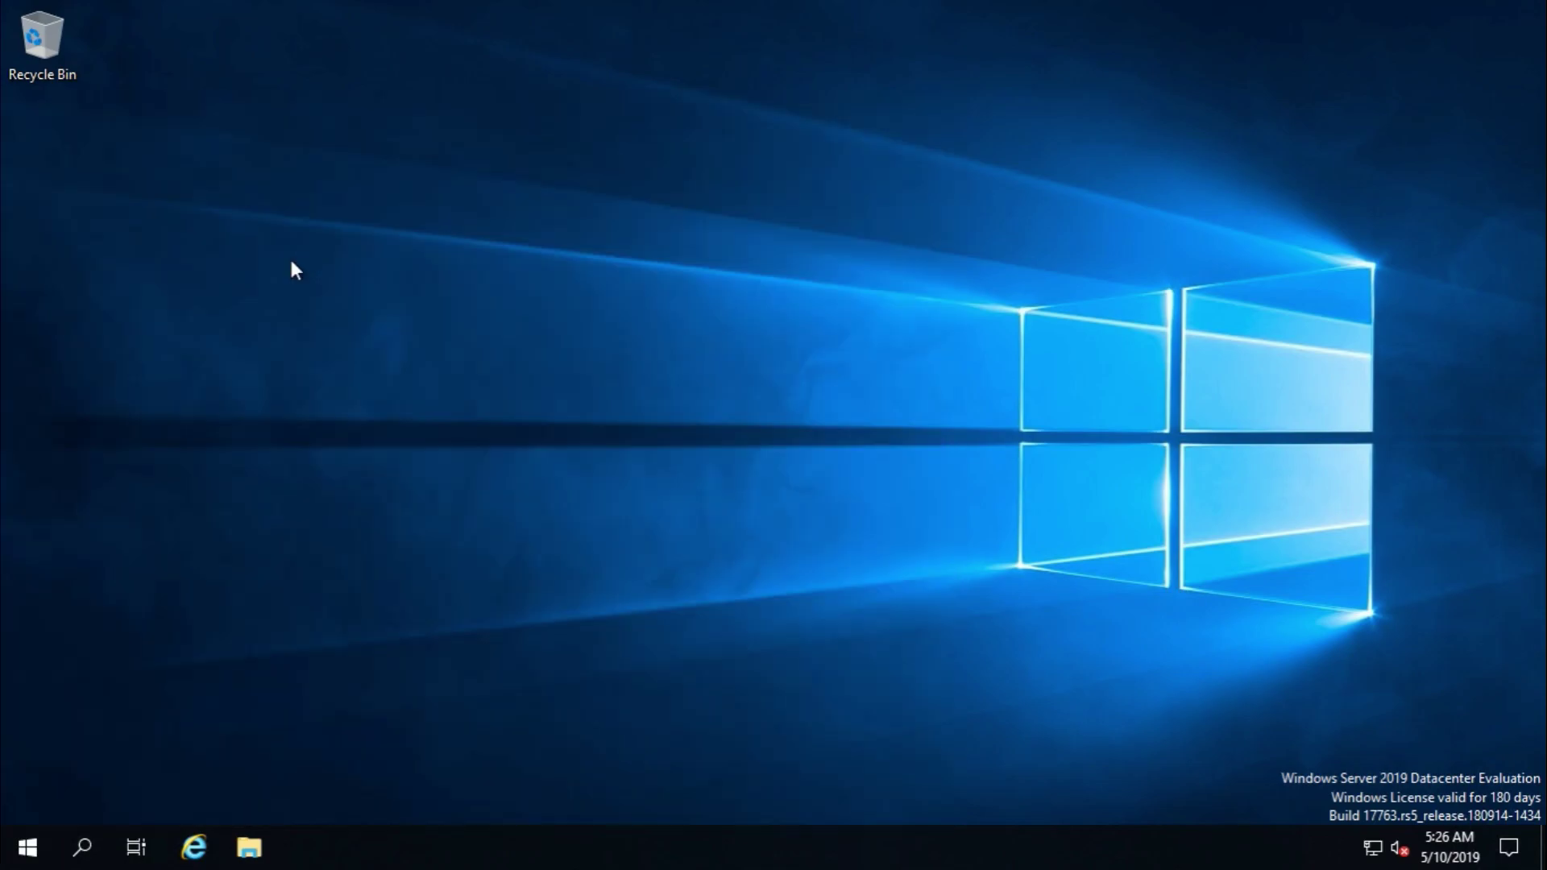
{"action": "left_click", "coordinate": [622, 572]}
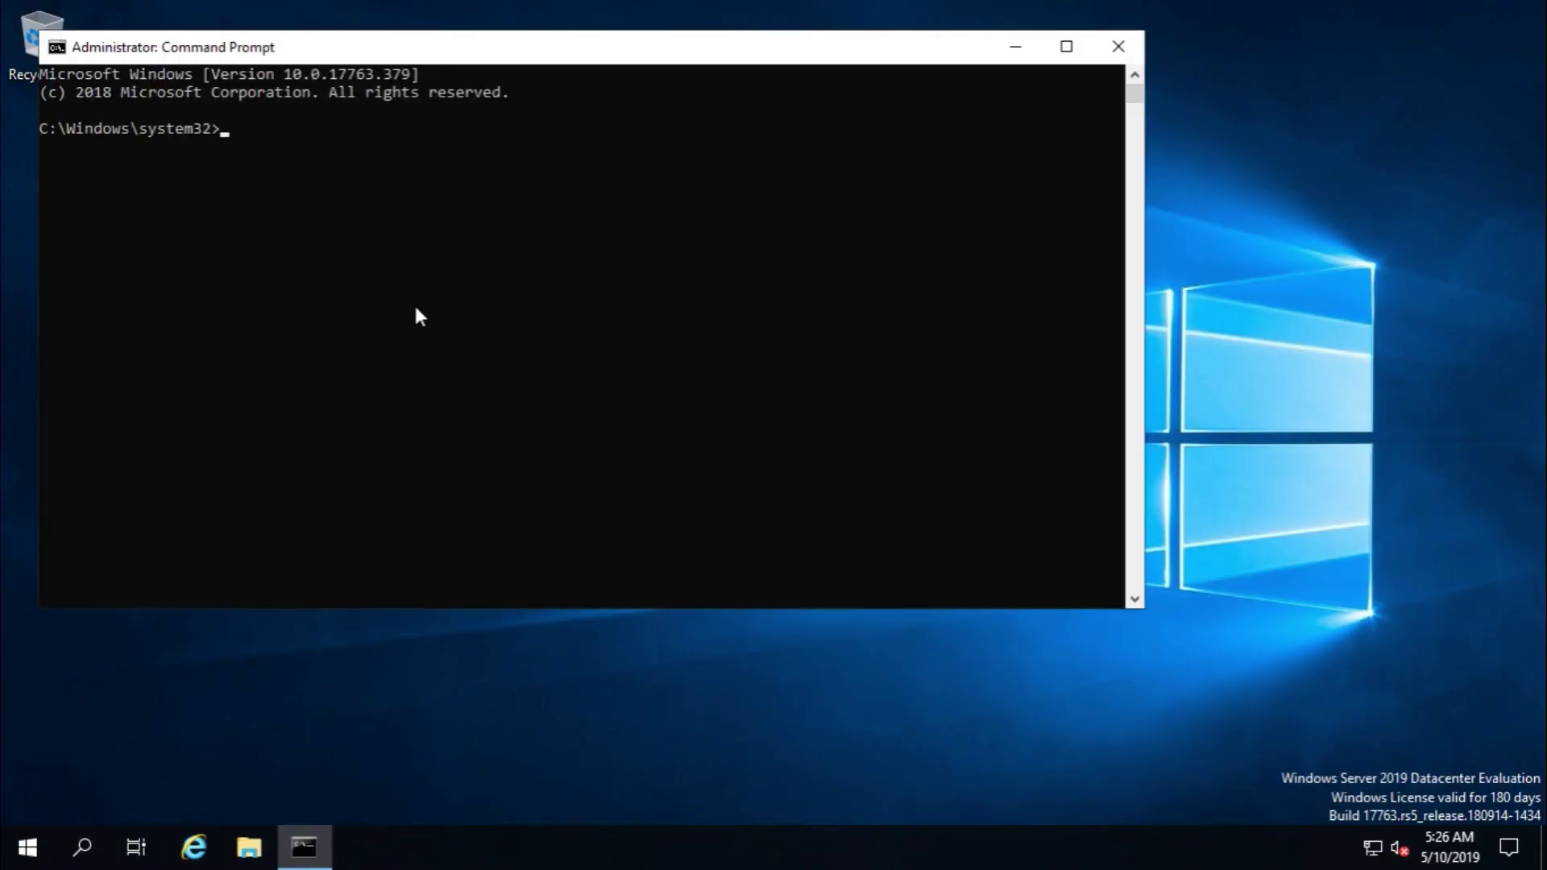
{"action": "type", "text": "netdom query fsmo"}
{"action": "key", "text": "Return"}
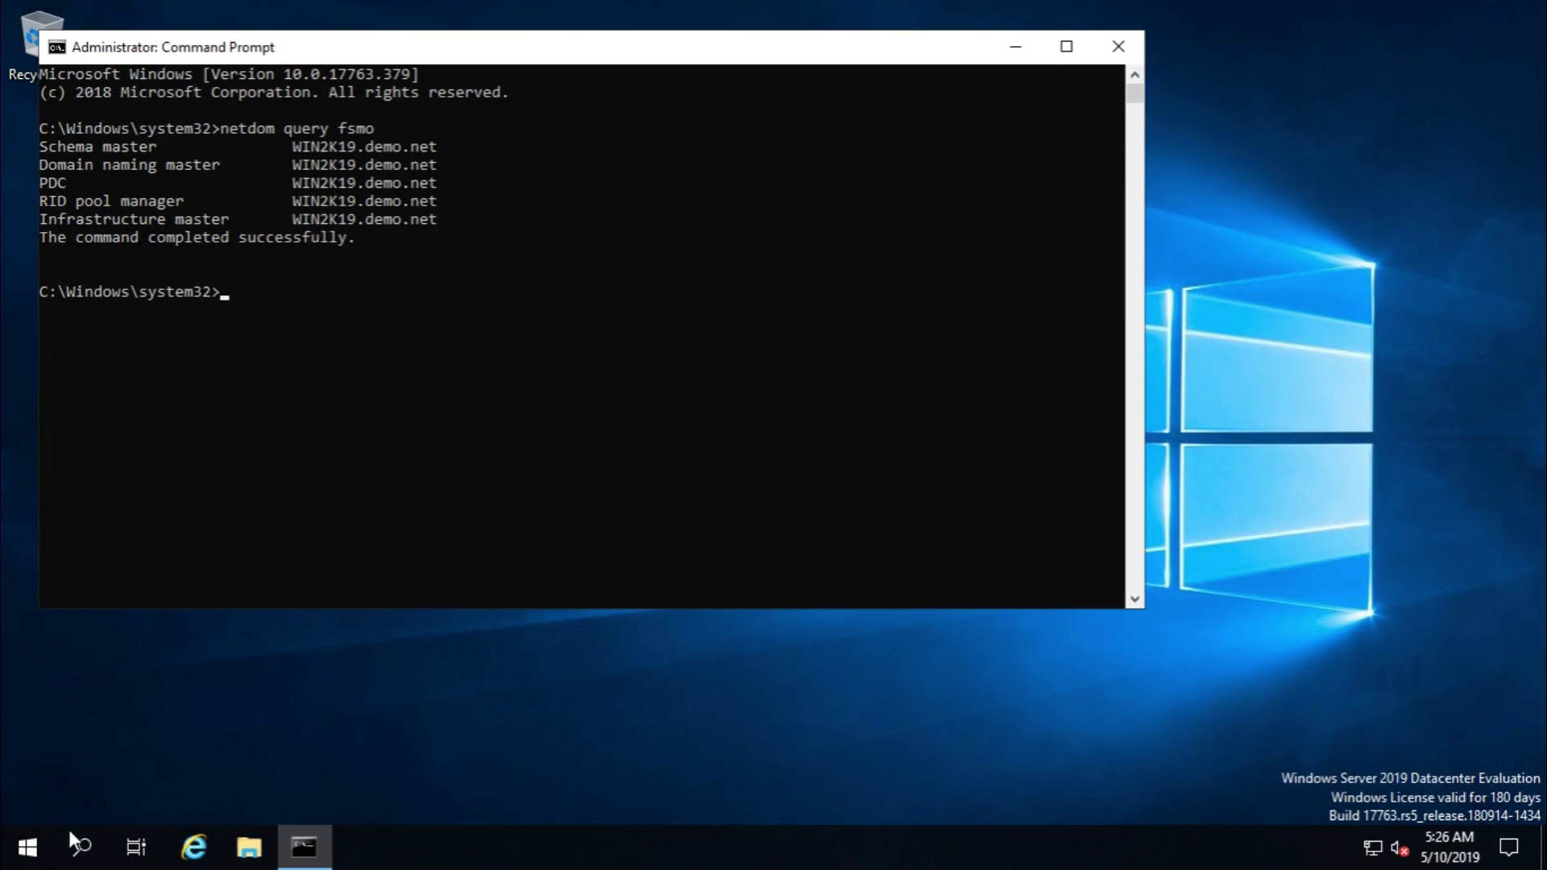
Step: Search for dns on WIN2K19 and open DNS Manager
{"action": "left_click", "coordinate": [32, 847]}
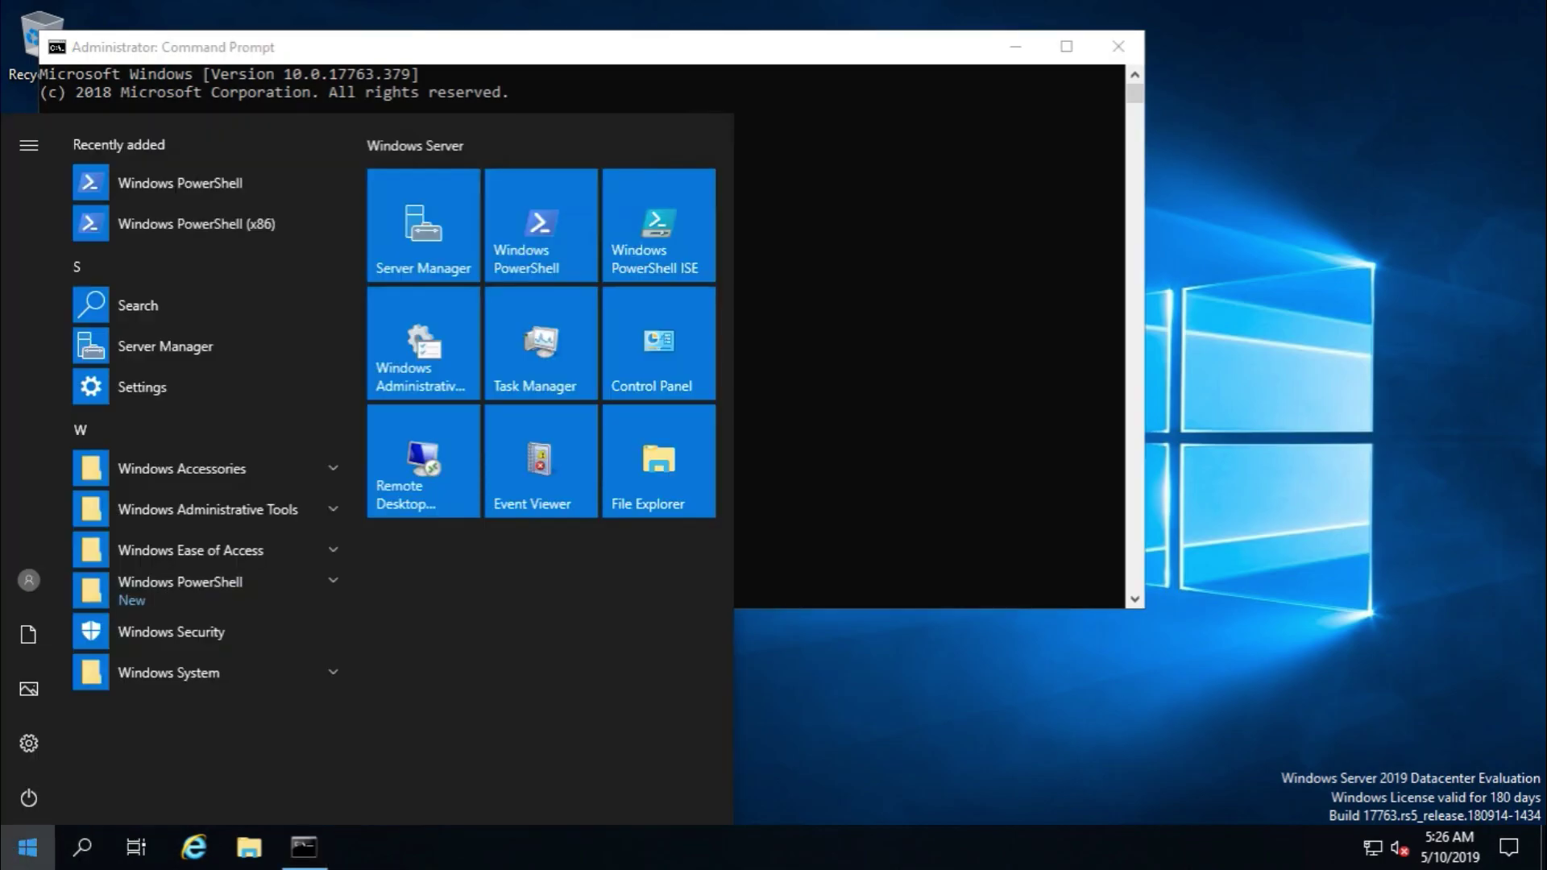
{"action": "type", "text": "dsn"}
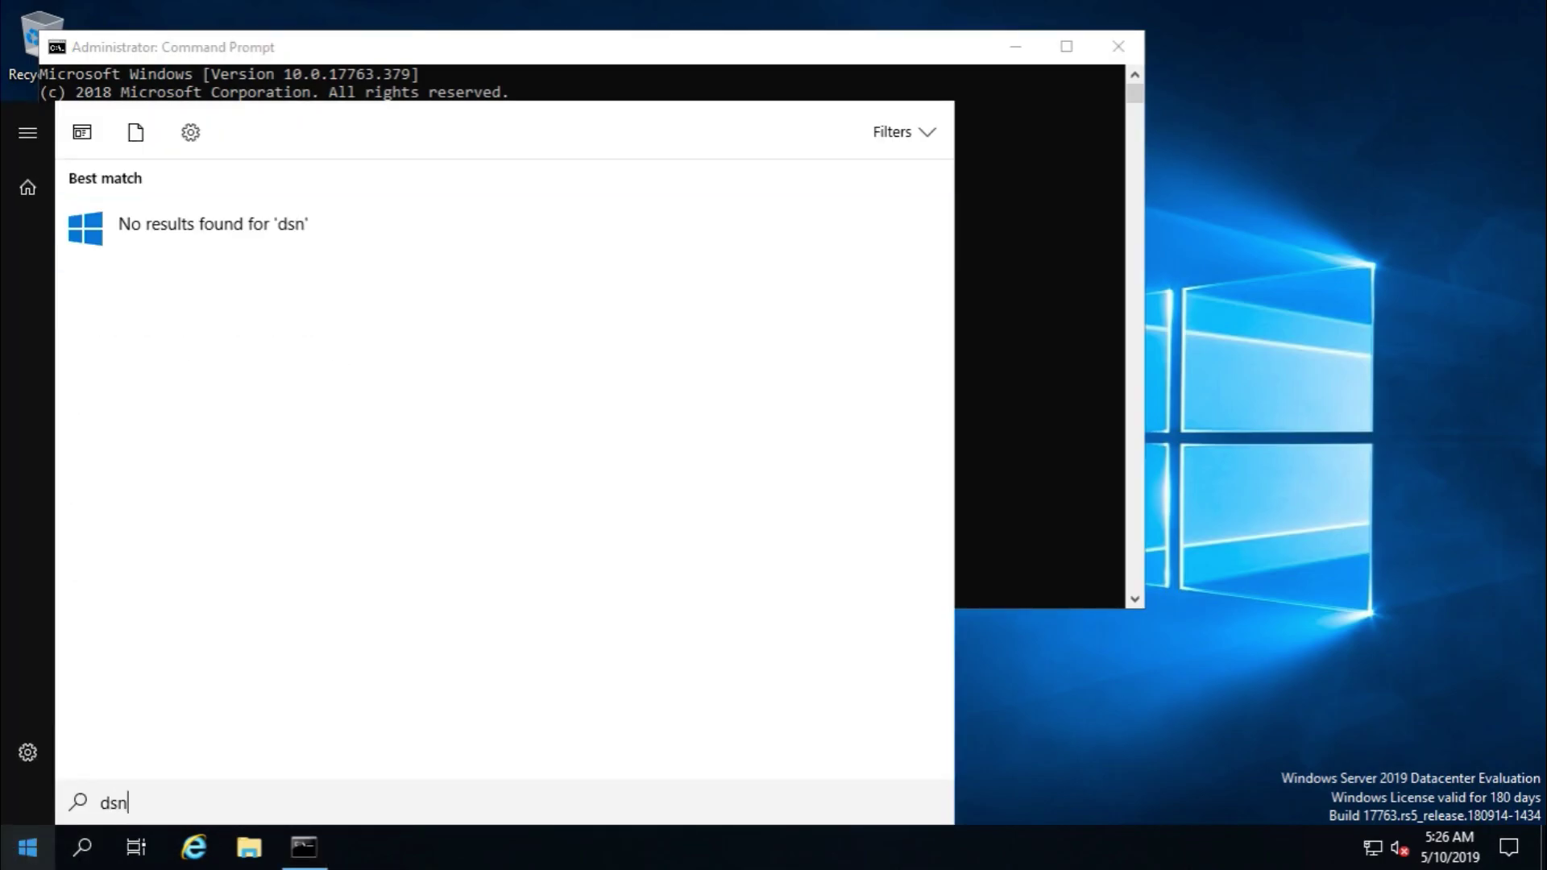
{"action": "key", "text": "BackSpace"}
{"action": "key", "text": "BackSpace"}
{"action": "type", "text": "ns"}
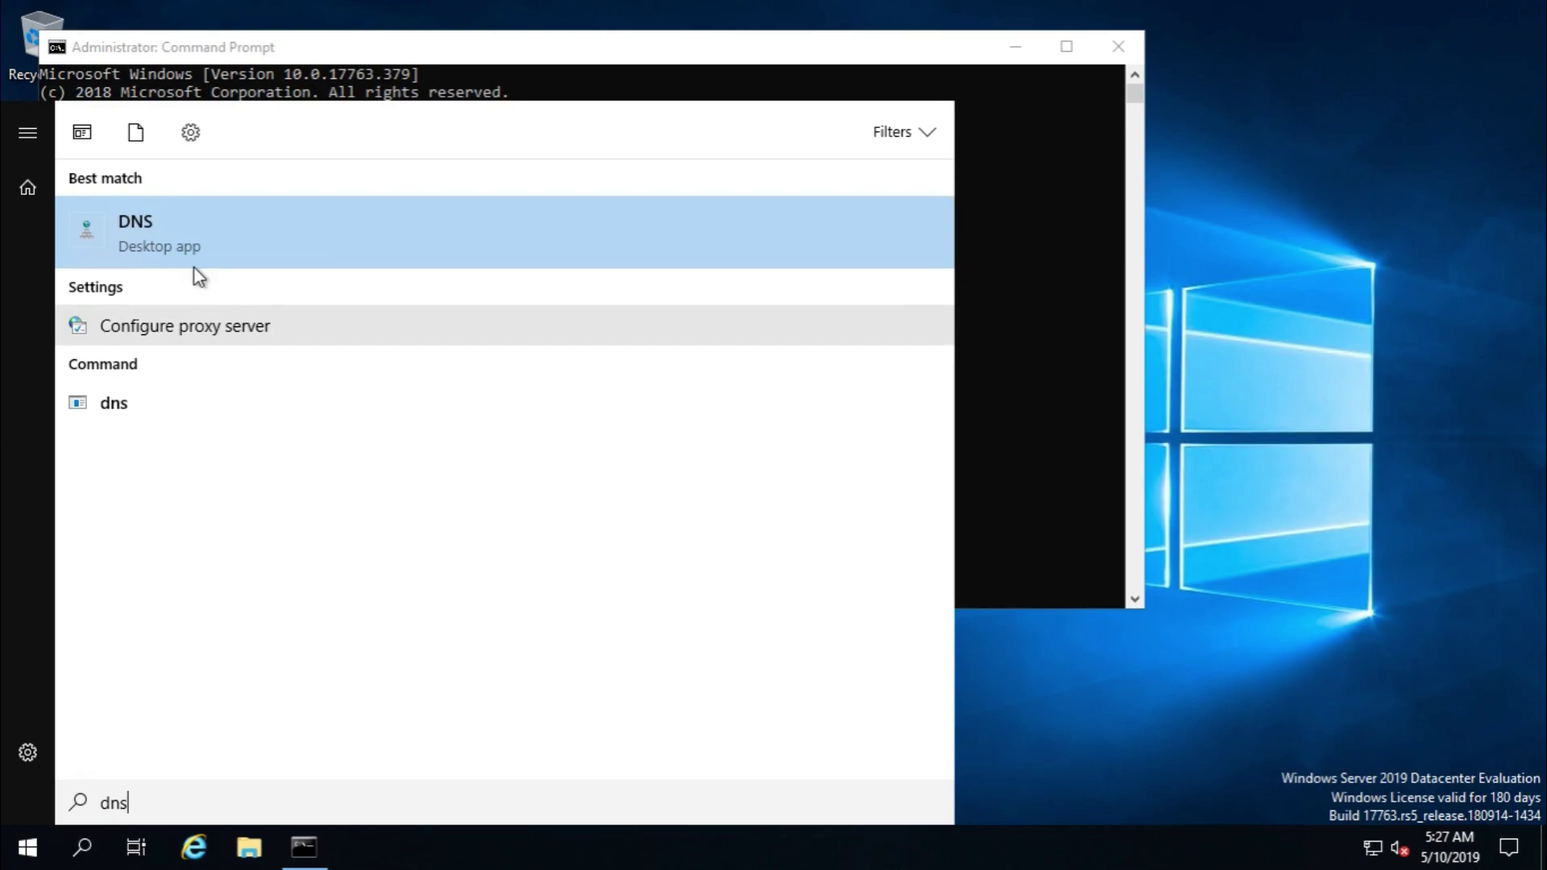
{"action": "left_click", "coordinate": [189, 239]}
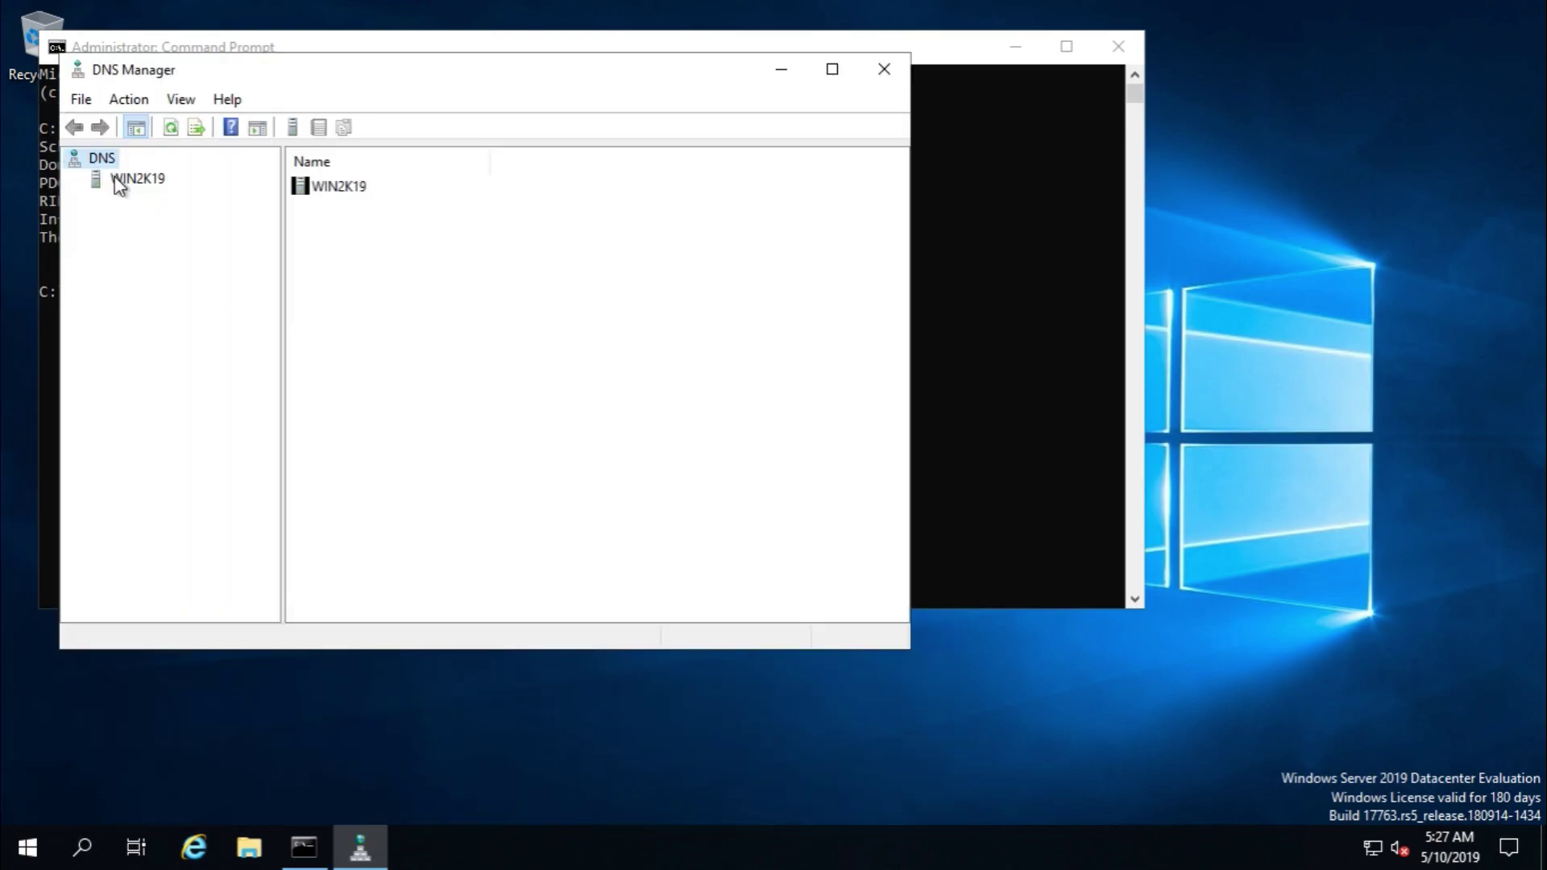
Step: Examine WIN2K19's DNS records in the demo.net forward lookup zone and the 1.168.192.in-addr.arpa reverse lookup zone
{"action": "left_click", "coordinate": [116, 179]}
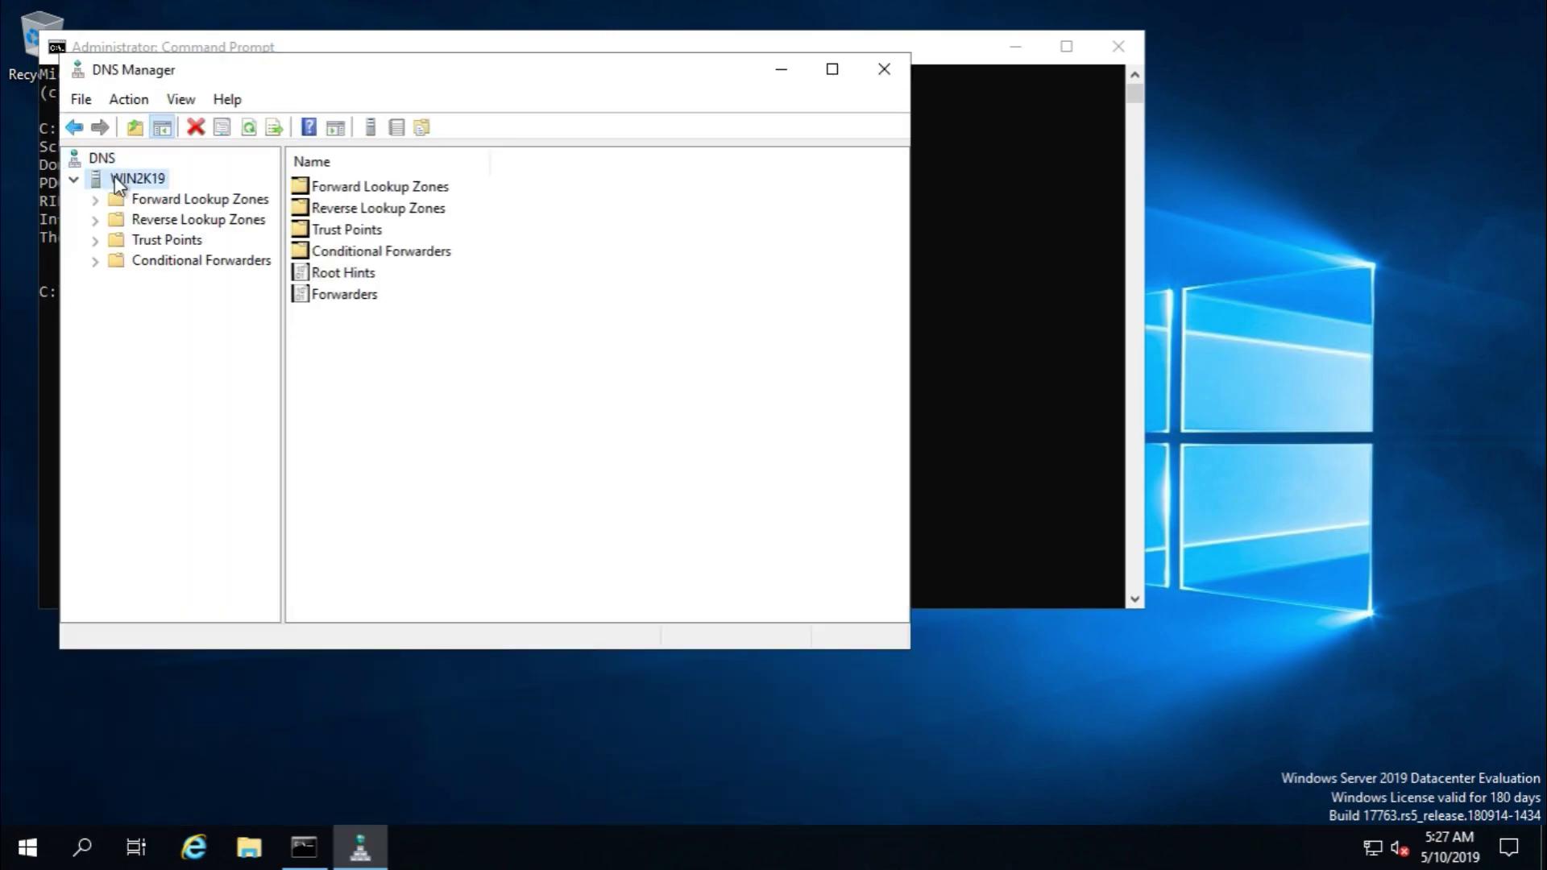
{"action": "left_click", "coordinate": [172, 200]}
{"action": "left_click", "coordinate": [182, 239]}
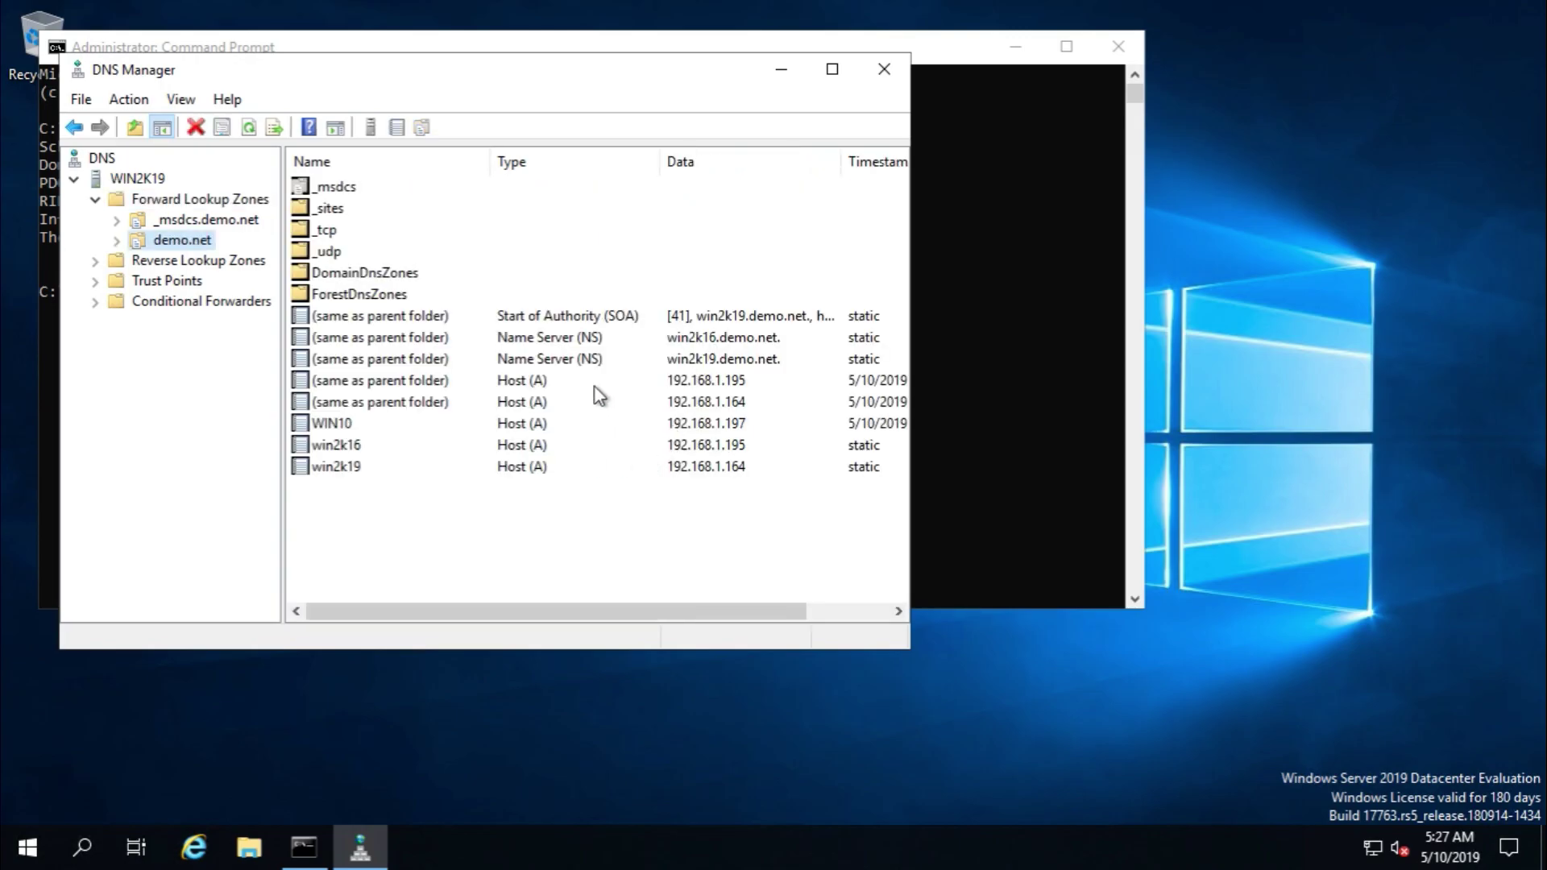
{"action": "left_click", "coordinate": [227, 261]}
{"action": "left_click", "coordinate": [230, 282]}
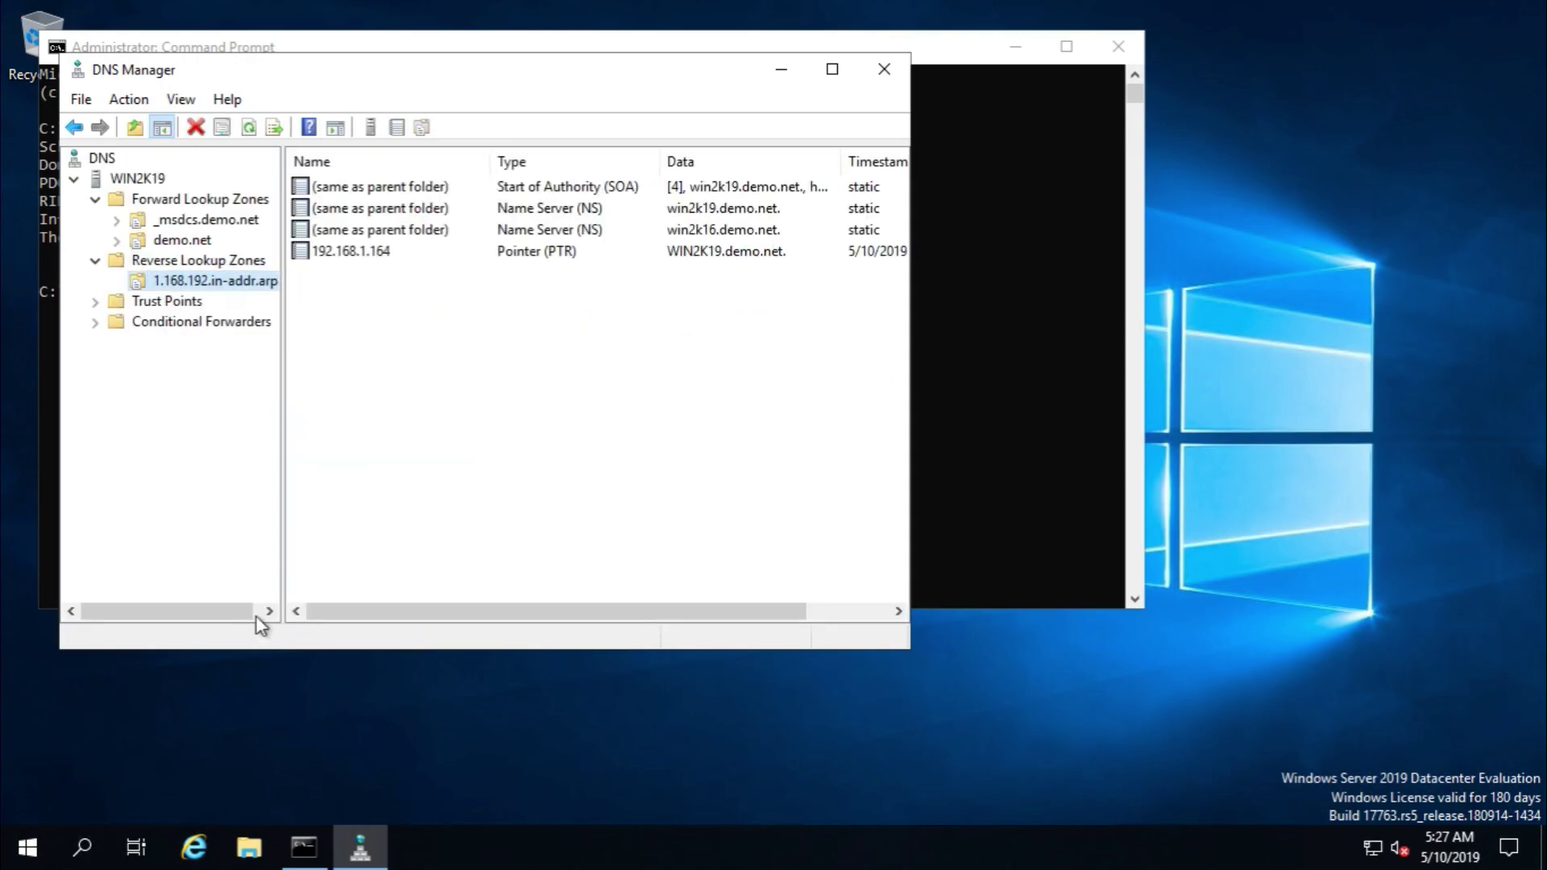
Step: Open Group Policy Management and examine the scope of the Demo Group Policy linked to demo.net, dismissing the link notice
{"action": "left_click", "coordinate": [41, 848]}
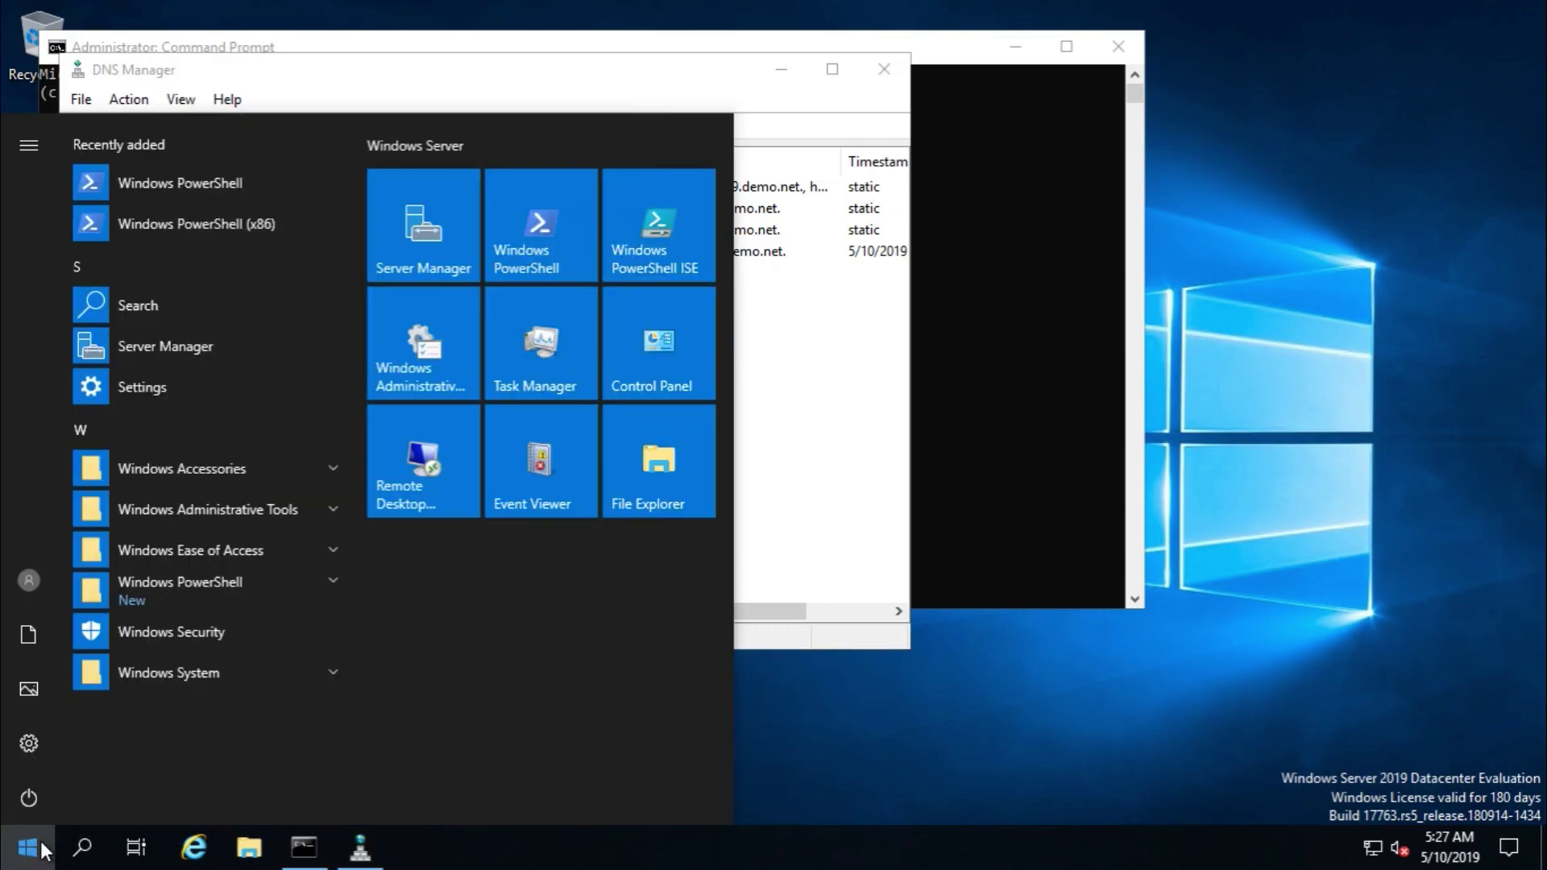
{"action": "type", "text": "grou"}
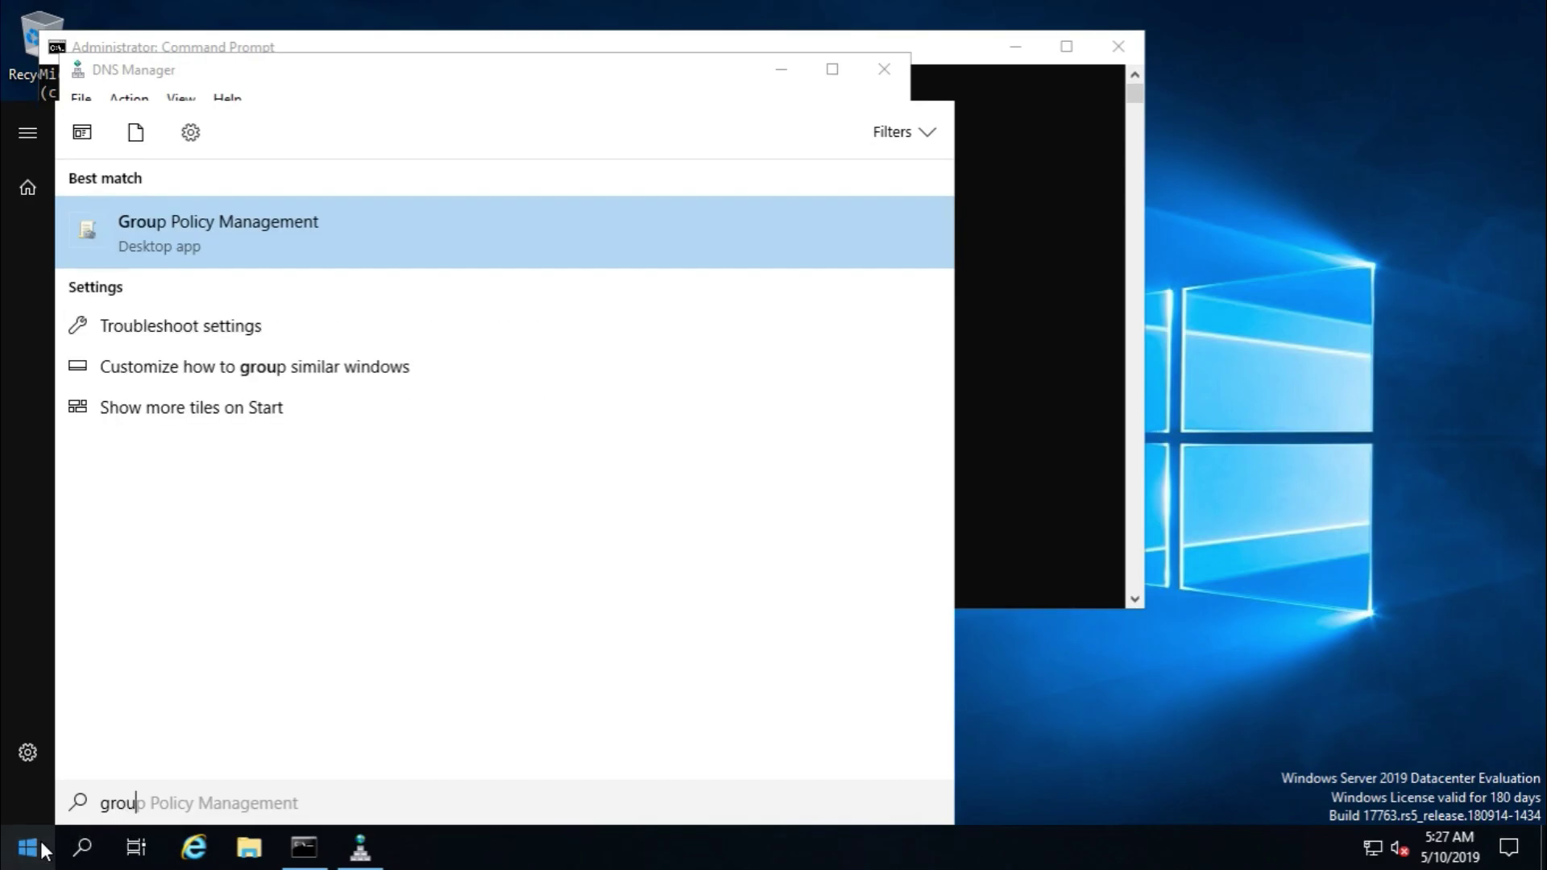
{"action": "left_click", "coordinate": [262, 237]}
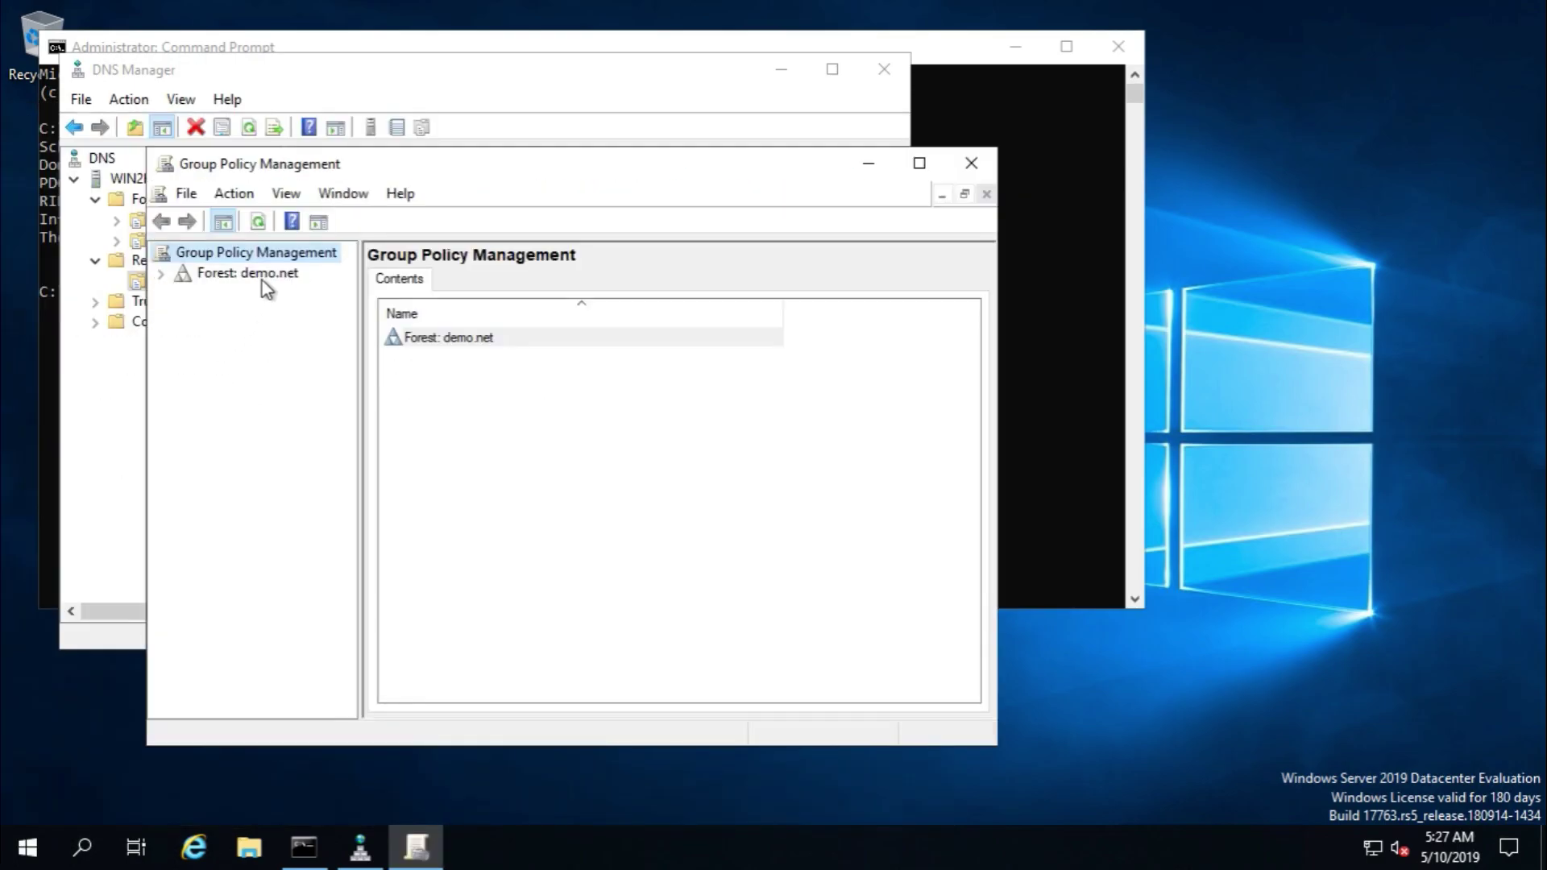
{"action": "double_click", "coordinate": [262, 276]}
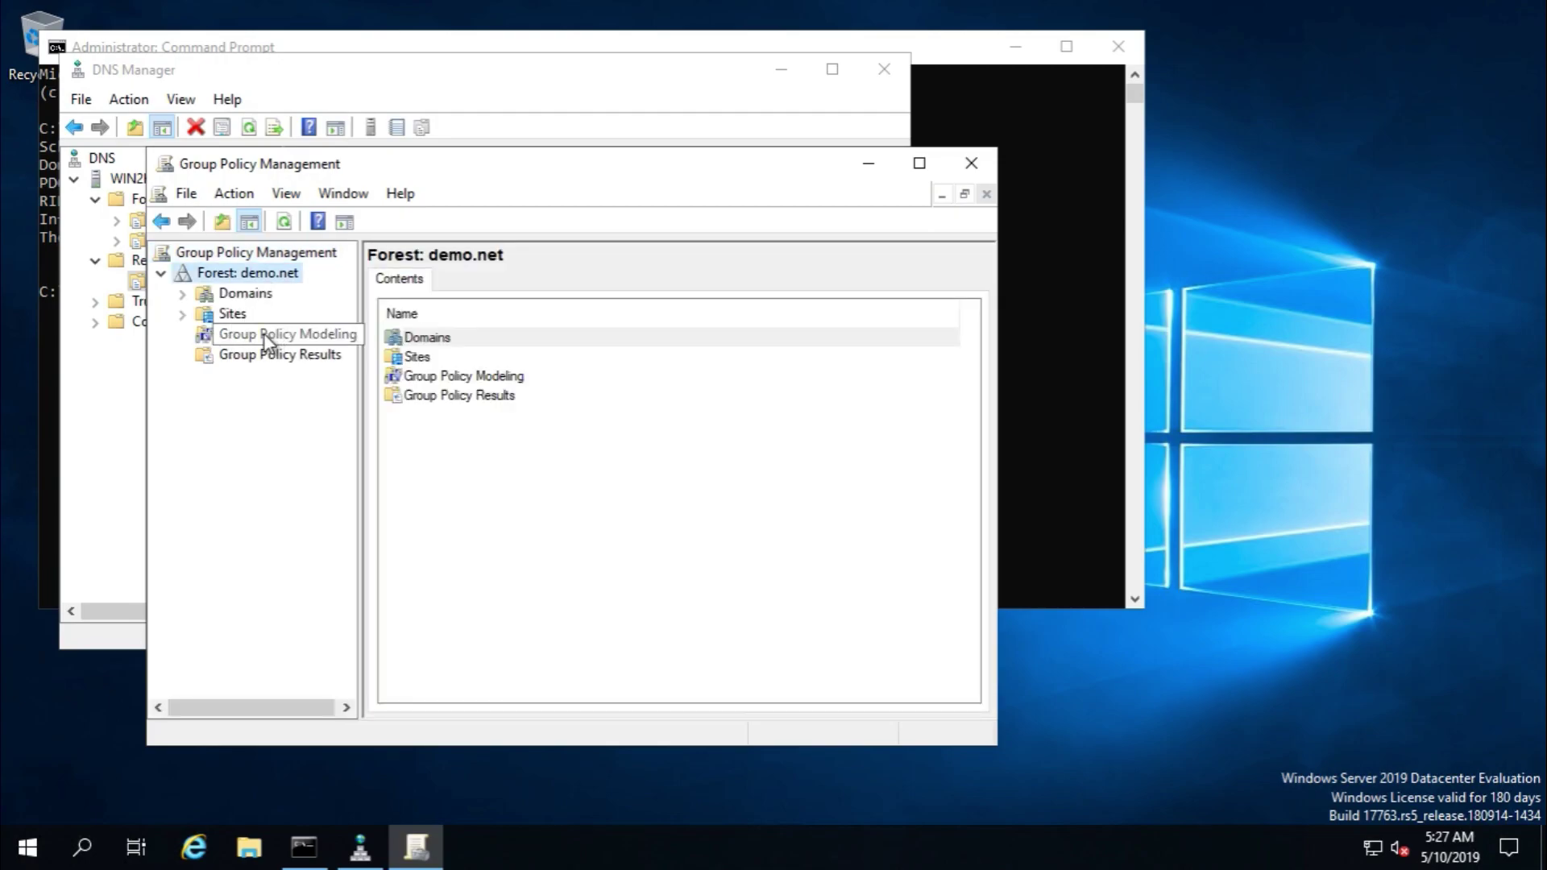
{"action": "double_click", "coordinate": [254, 295]}
{"action": "double_click", "coordinate": [269, 315]}
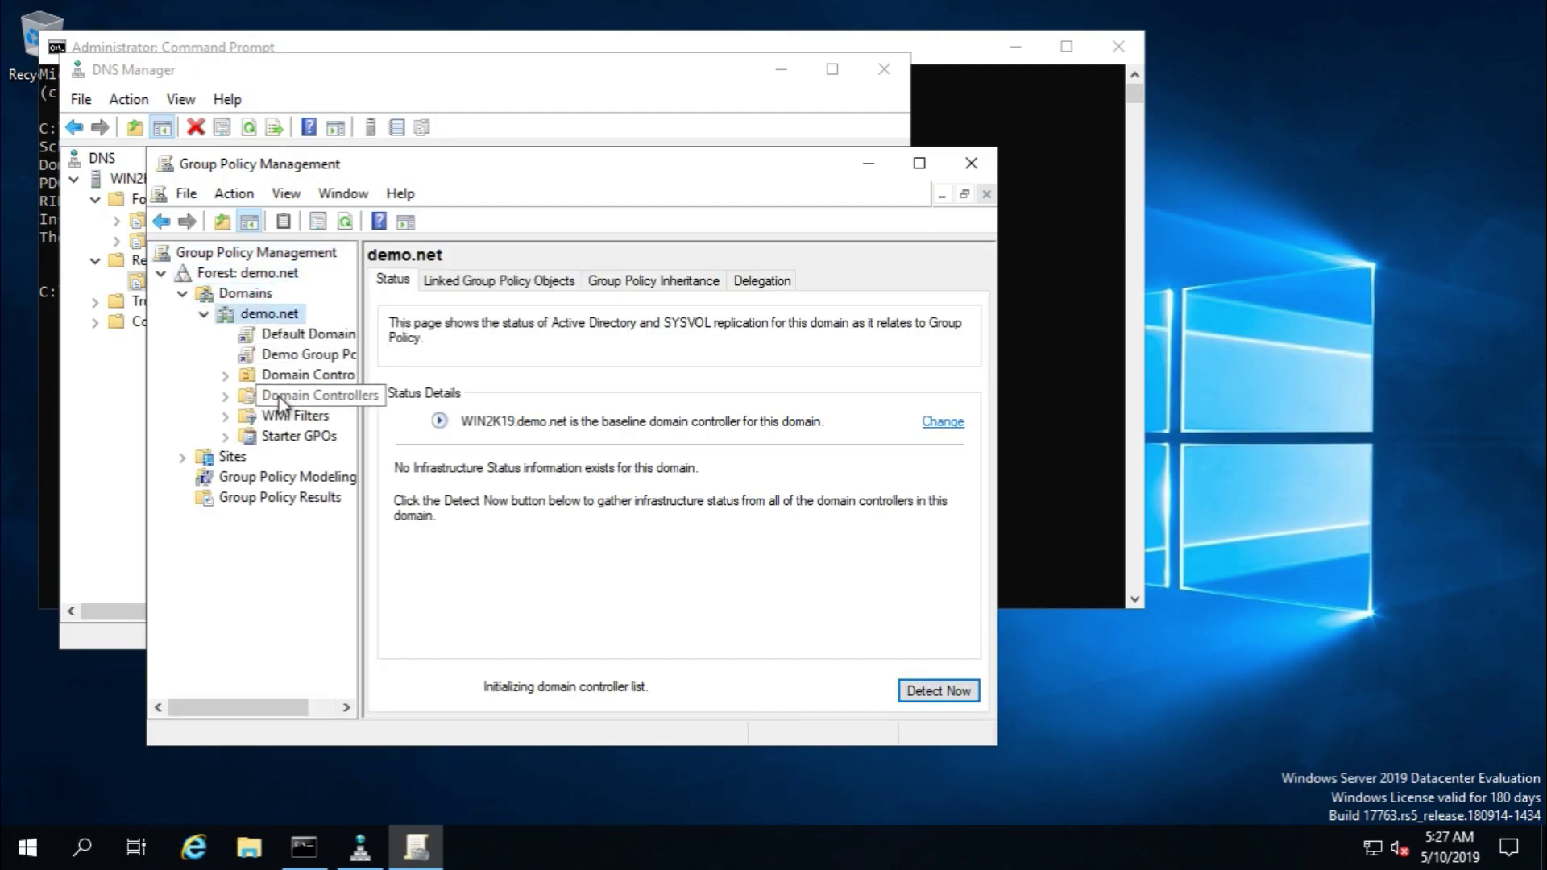
{"action": "left_click", "coordinate": [312, 359]}
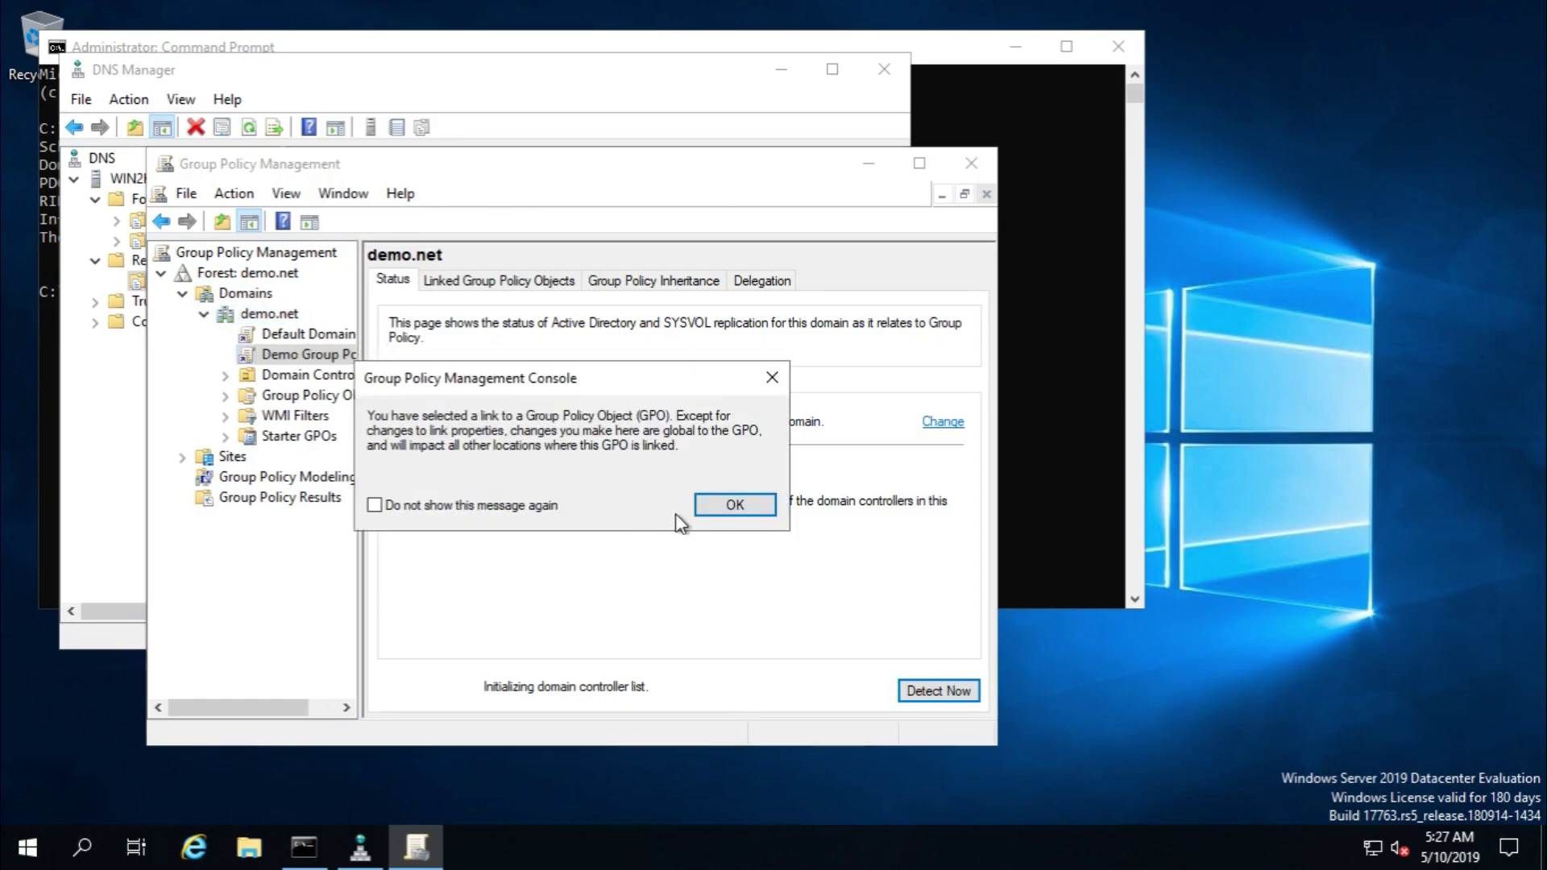
{"action": "left_click", "coordinate": [733, 504]}
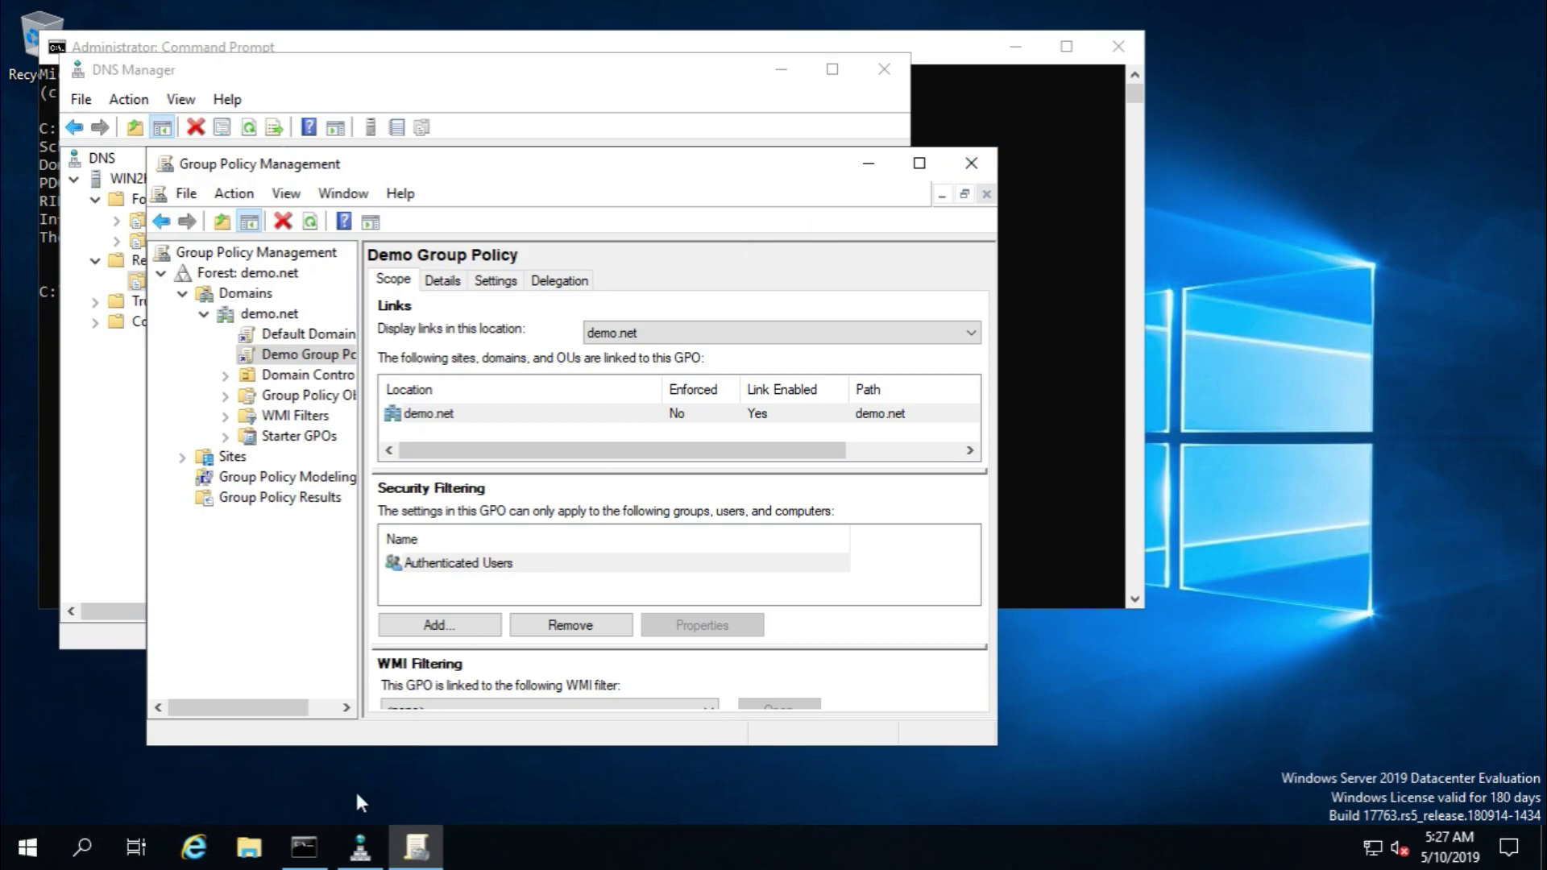
Step: Bring up the list of installed programs on WIN2K19
{"action": "left_click", "coordinate": [16, 853]}
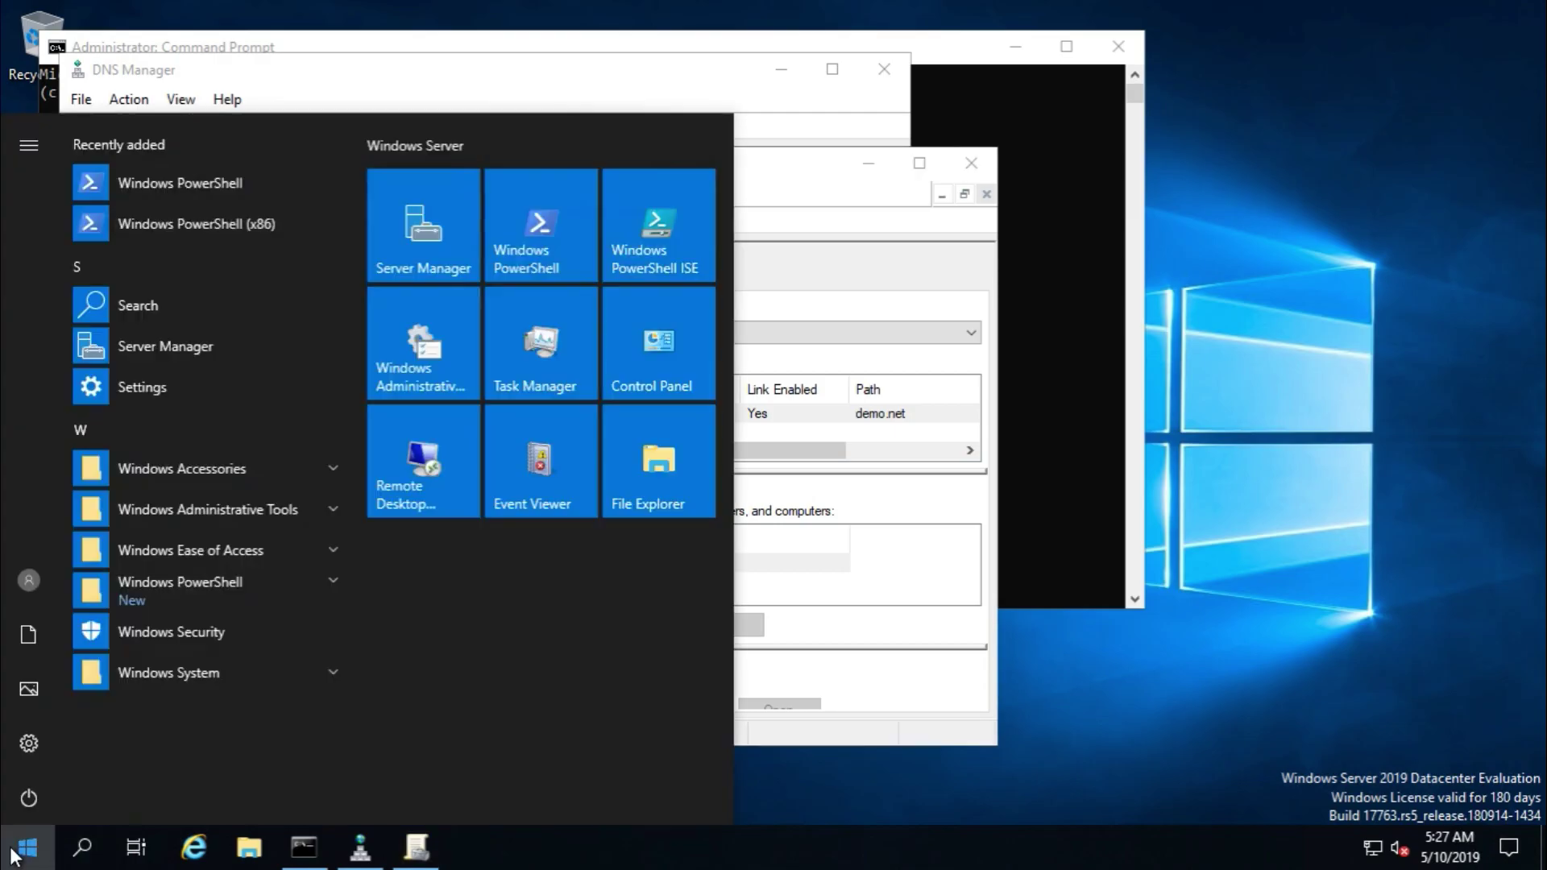